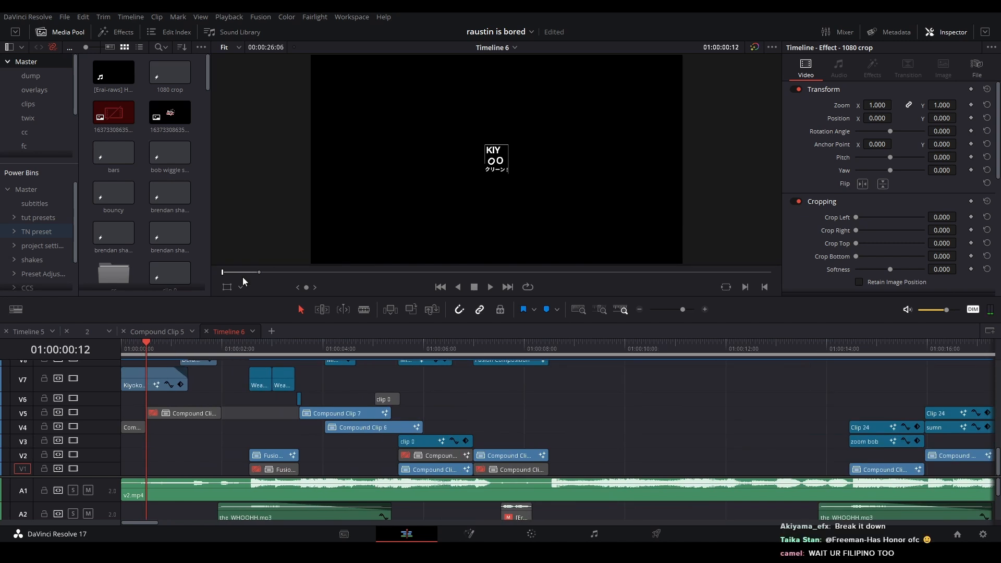
Step: Play back the opening of Timeline 6, from the logo animation through the Fusion Clip 1 shots
click(127, 353)
key(space)
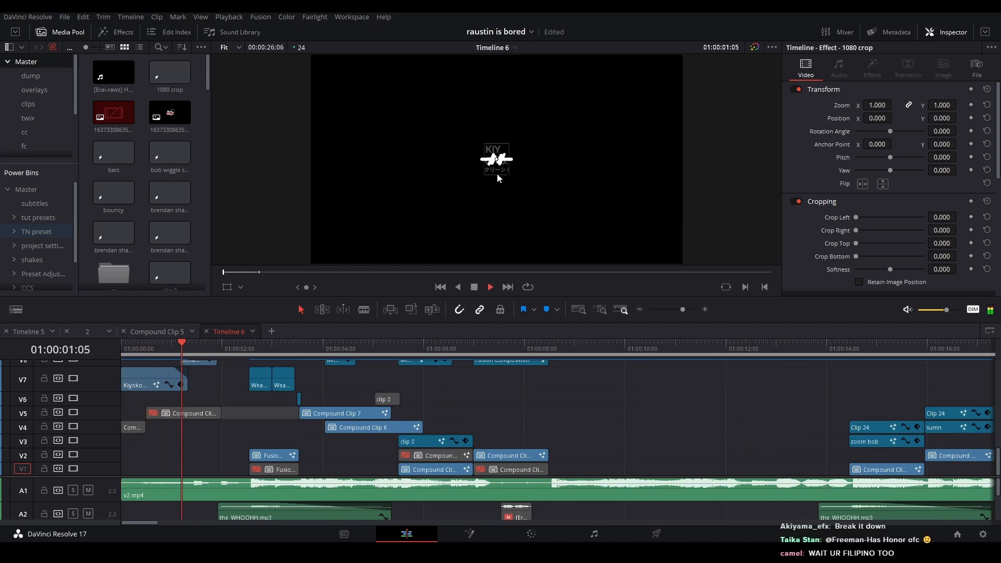
key(space)
click(226, 347)
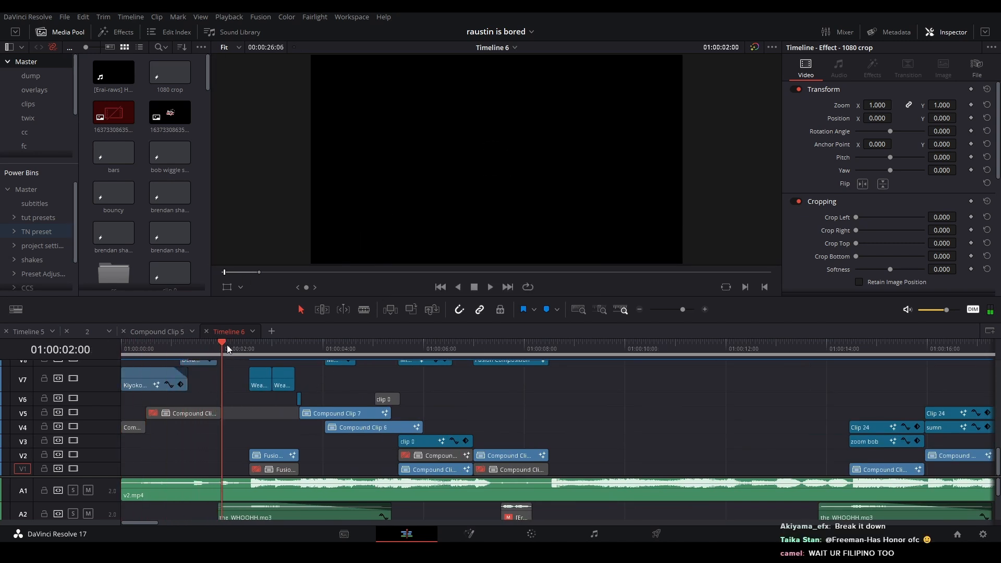
key(space)
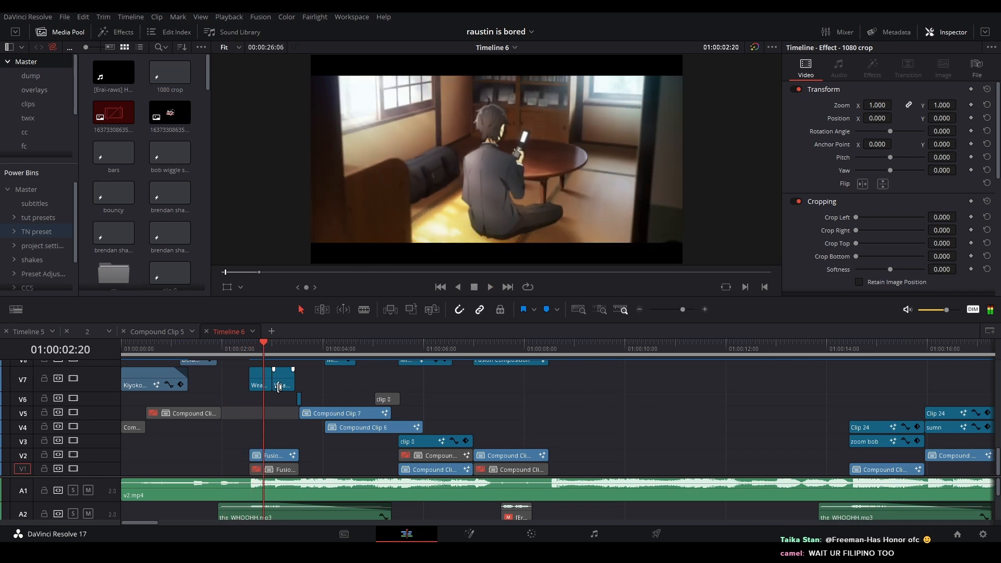
scroll(259, 426, up, 3)
drag(259, 427, 374, 405)
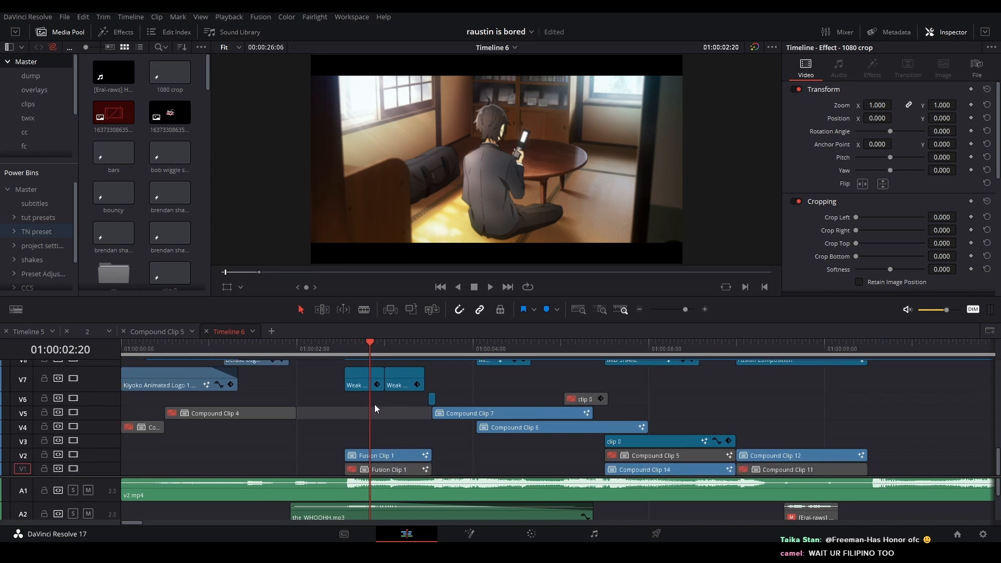
scroll(361, 424, up, 5)
key(space)
key(space)
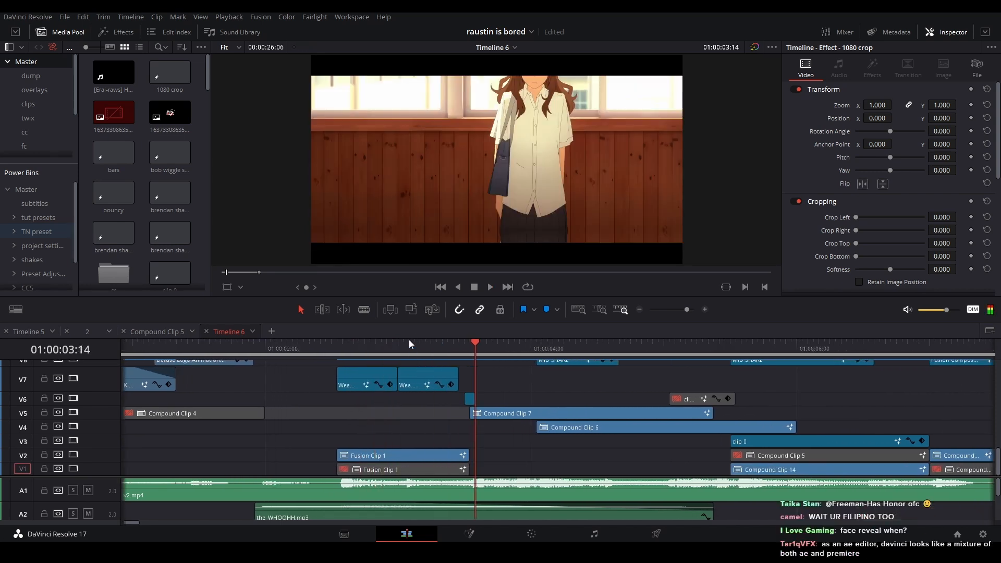
Step: Step frame by frame and replay the Fusion Clip 1 section around 01:00:03:00 to examine the flash and movement
drag(381, 347, 398, 349)
key(Right)
key(Right)
key(Right)
key(Left)
key(Left)
key(Left)
key(Left)
key(Left)
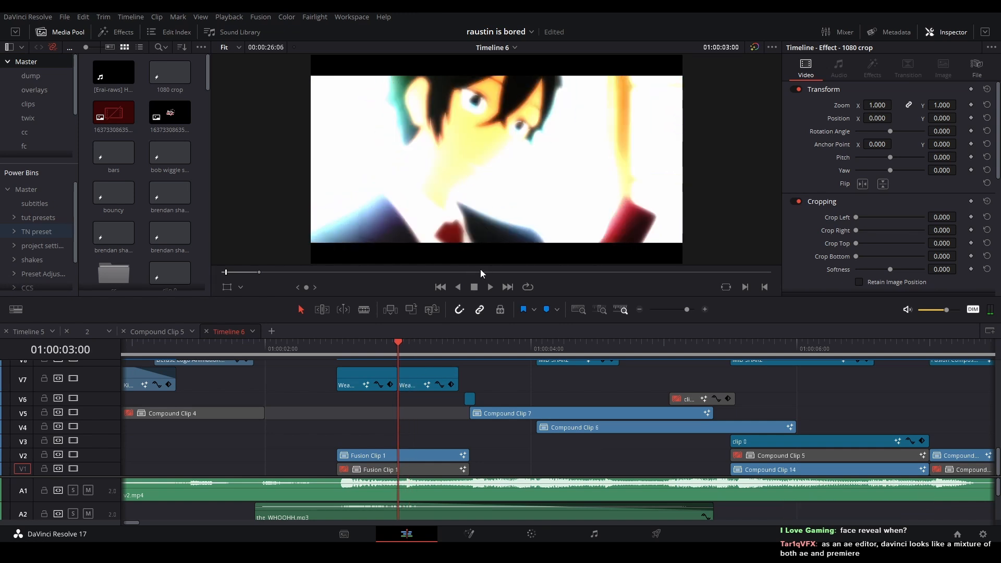
key(Left)
key(Left)
scroll(377, 411, up, 5)
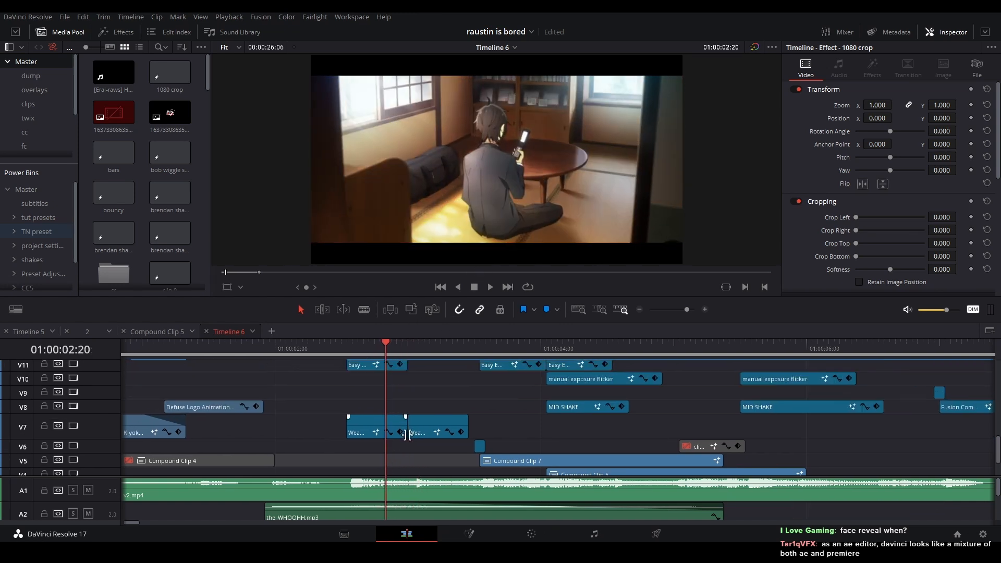
scroll(427, 380, down, 1)
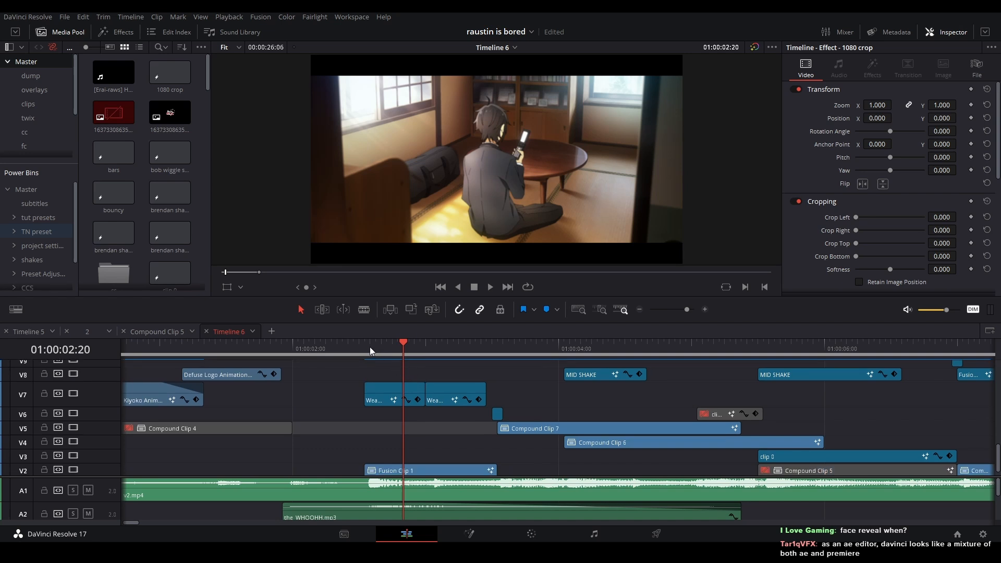
click(362, 352)
key(space)
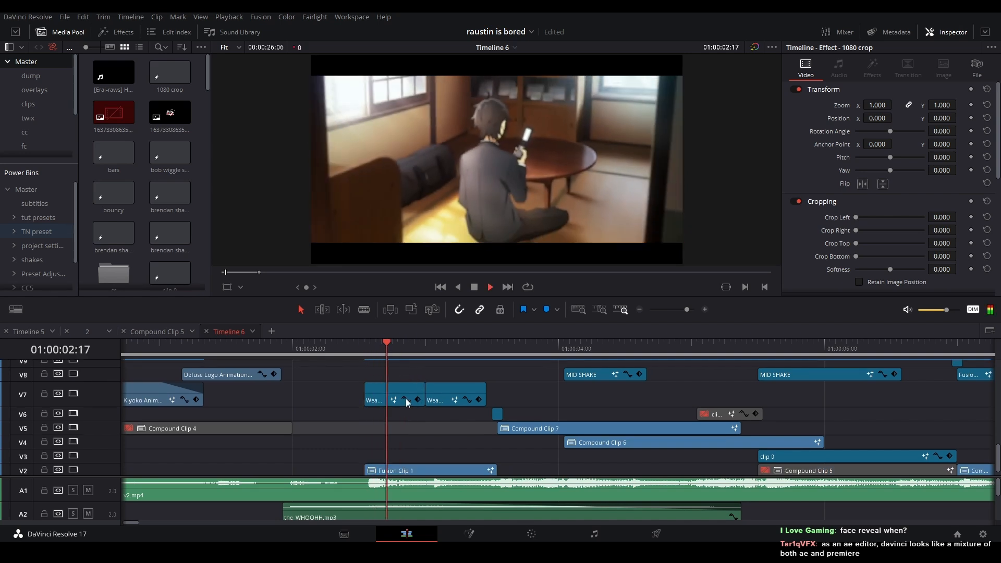
key(space)
Step: Open Fusion Clip 1 on track V2 in the Fusion page
scroll(401, 422, down, 1)
click(409, 458)
right_click(409, 458)
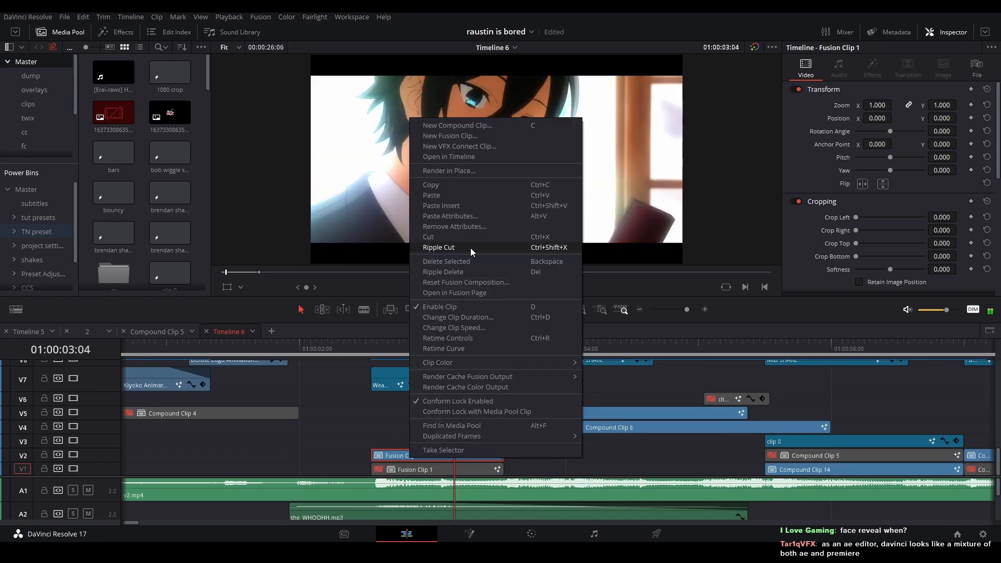
click(453, 289)
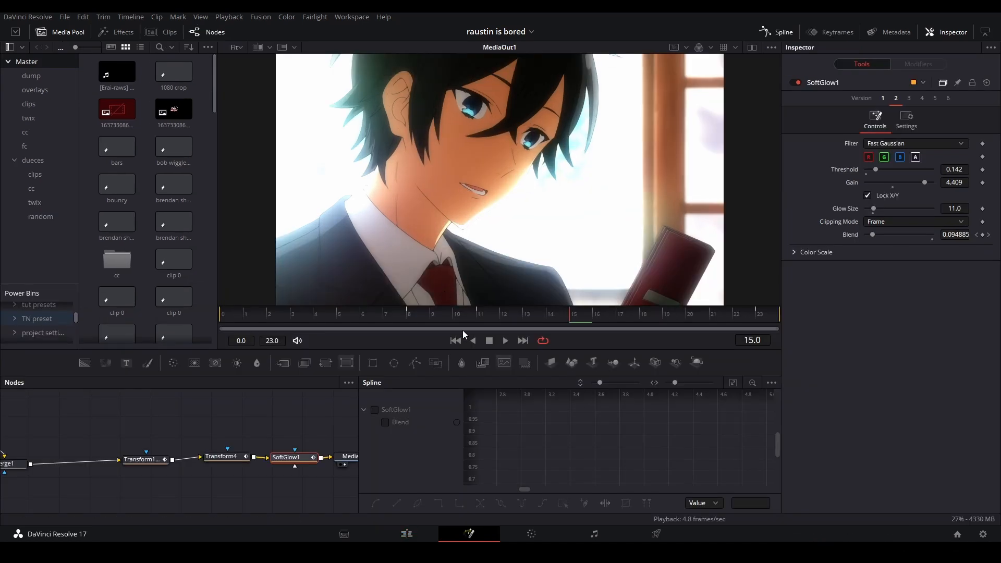
Step: Preview the Fusion Clip 1 composition and examine its whole node tree, saving the project before returning to the Edit page
drag(280, 458, 308, 443)
click(404, 316)
key(space)
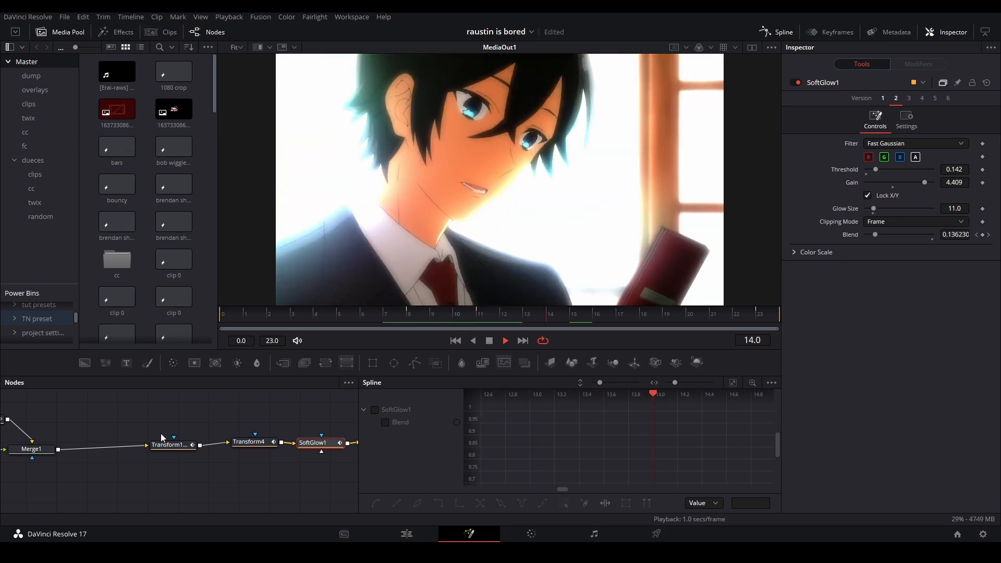
drag(139, 448, 374, 467)
key(space)
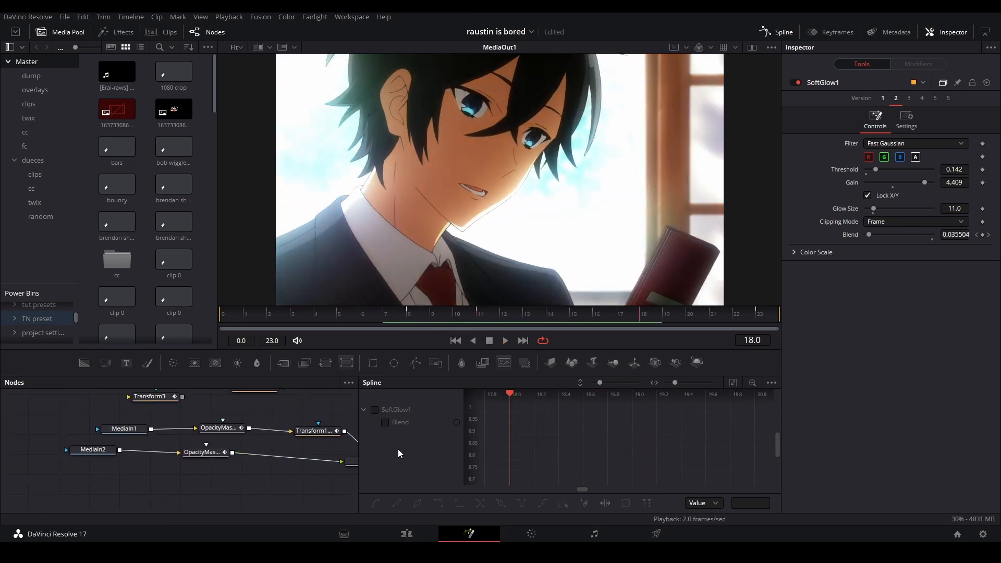
key(F8)
drag(311, 443, 426, 459)
scroll(426, 459, down, 5)
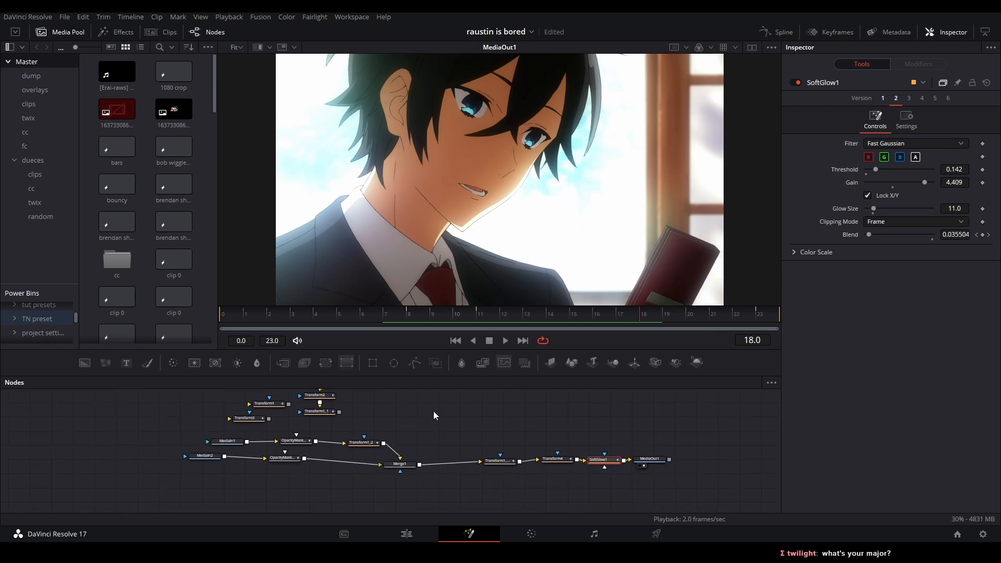
key(ctrl+s)
click(406, 534)
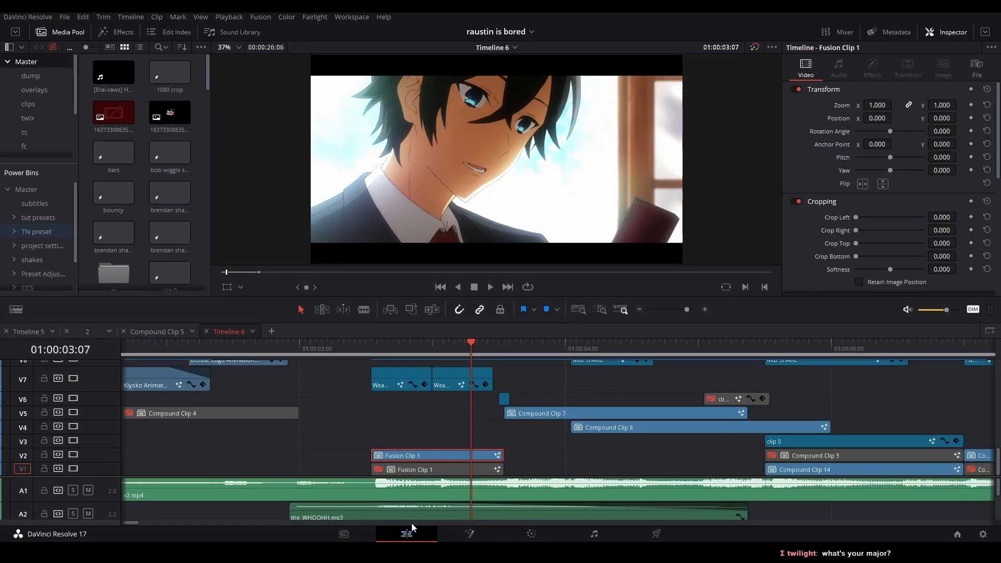
Step: Open the short NEW UP effect clip on track V6 in the Fusion page and select its DirectionalBlur1 node
drag(494, 352, 504, 400)
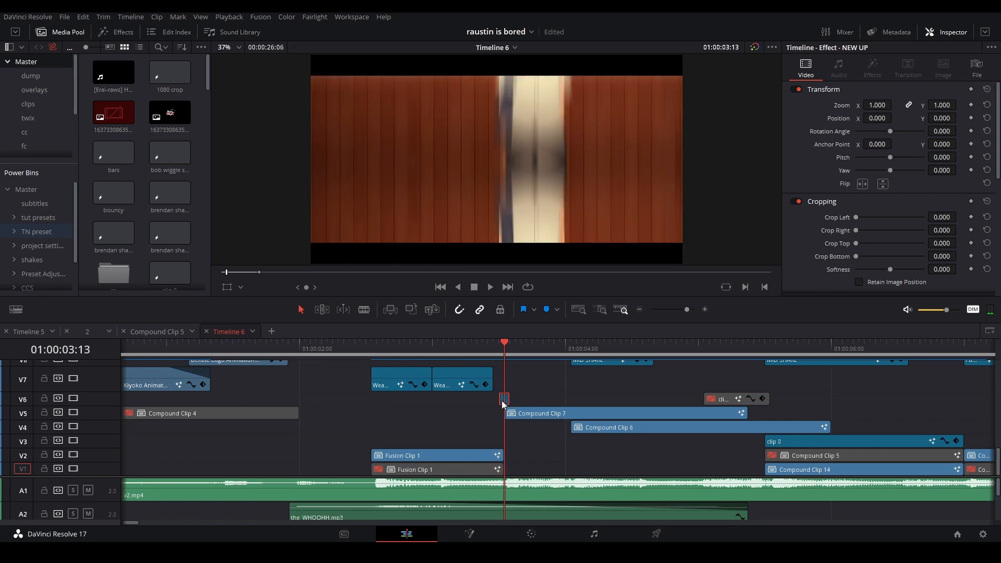
right_click(503, 400)
click(536, 340)
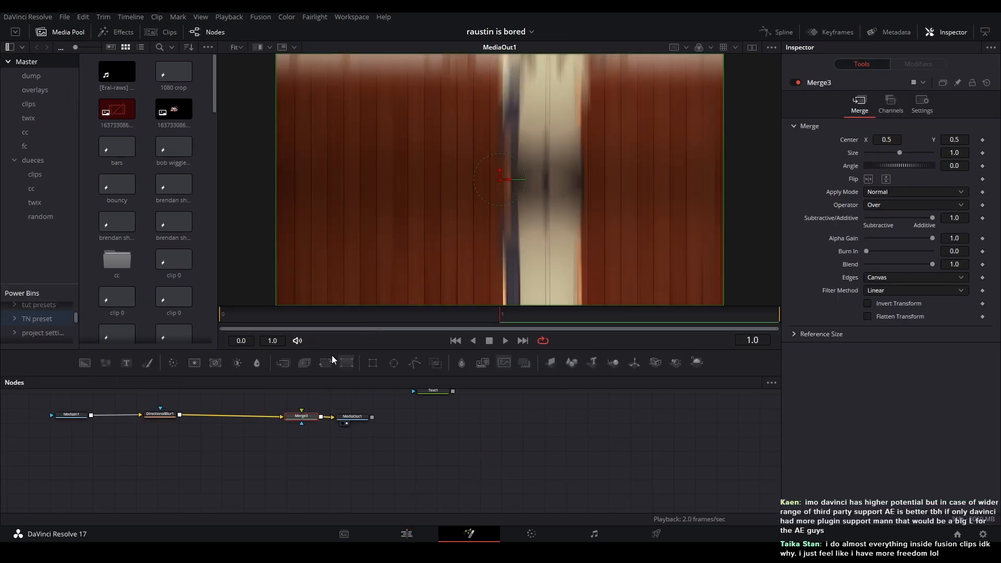
click(275, 426)
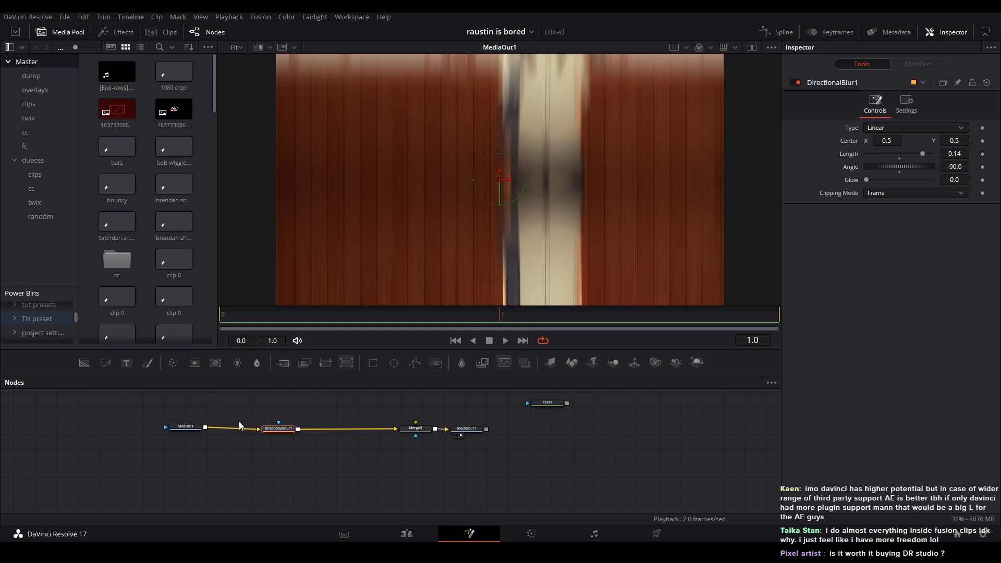
Step: Show the version slots of DirectionalBlur1 and try a blur length of 0.111
click(946, 82)
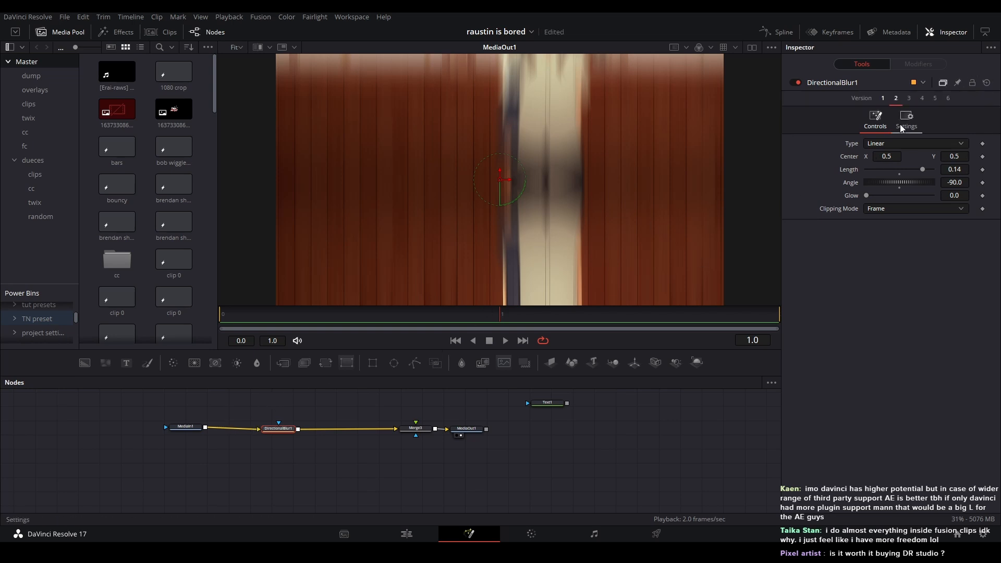
mouse_move(917, 167)
mouse_down()
mouse_move(879, 167)
mouse_move(926, 171)
mouse_move(864, 176)
mouse_move(919, 181)
mouse_up()
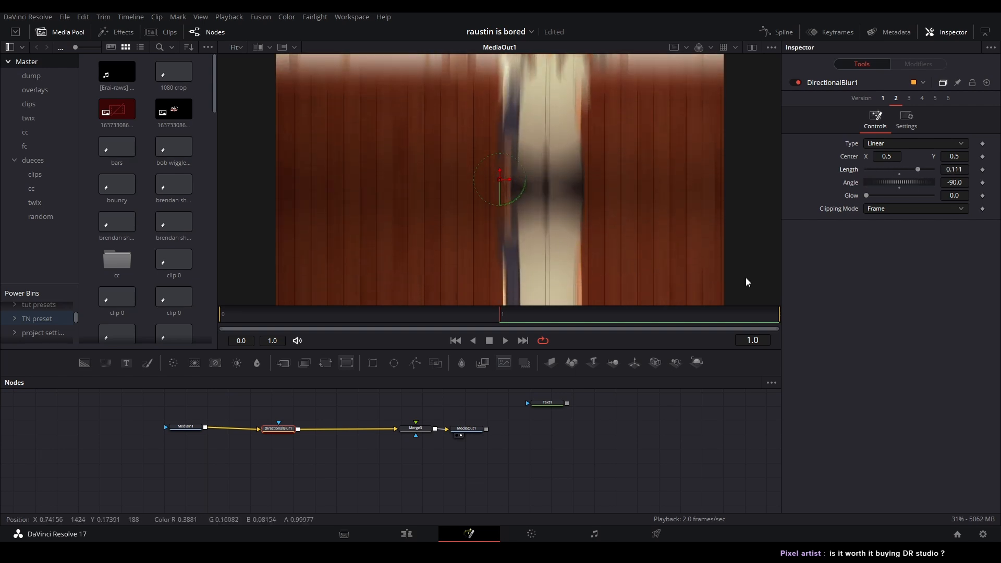
Step: Save the project and play back the blur transition into Compound Clip 7 on the Edit page
key(ctrl+s)
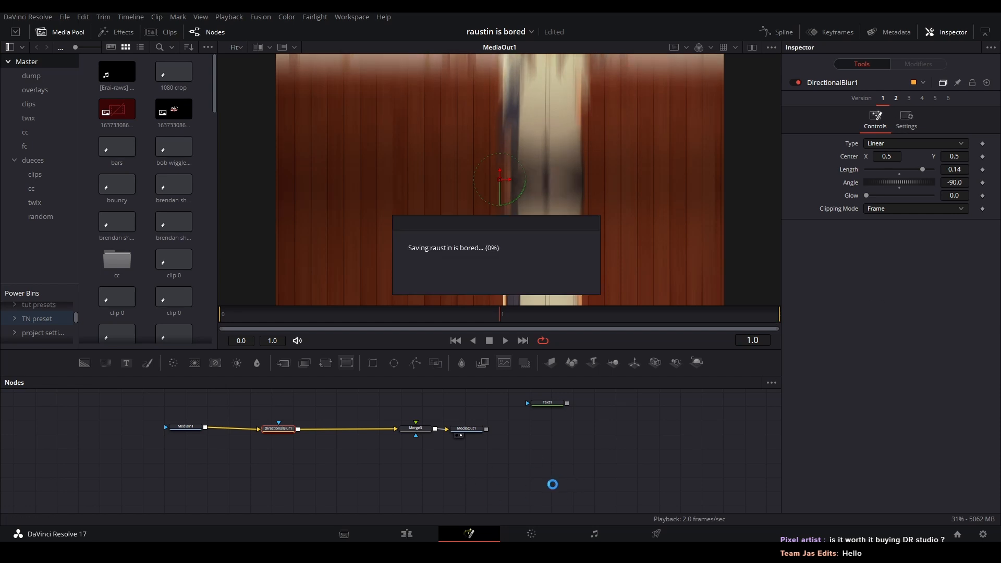
click(407, 533)
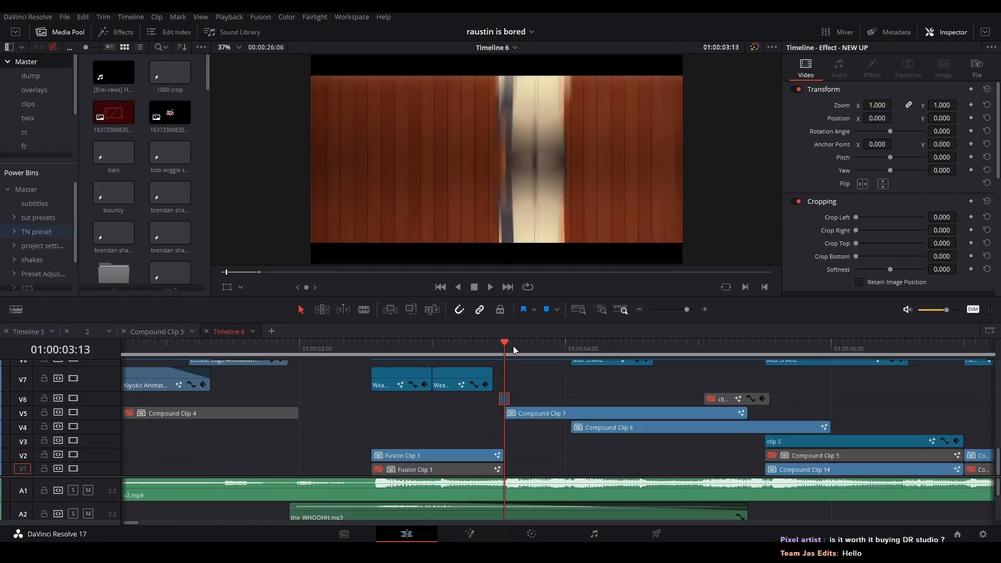
click(449, 350)
key(space)
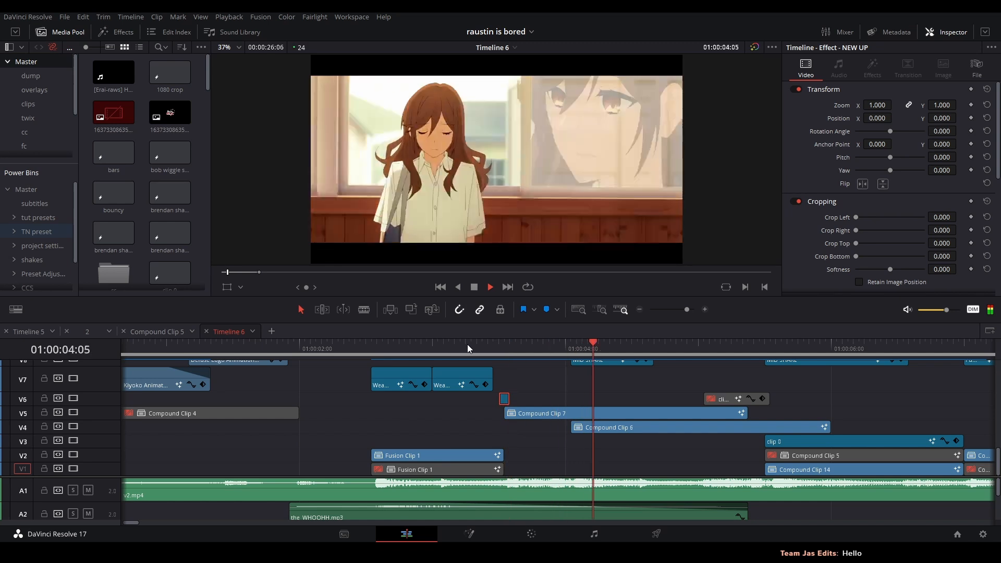
click(444, 344)
key(space)
Step: Examine the transition into Compound Clip 7 frame by frame from 01:00:03:11, and replay the camera movement after it
click(494, 345)
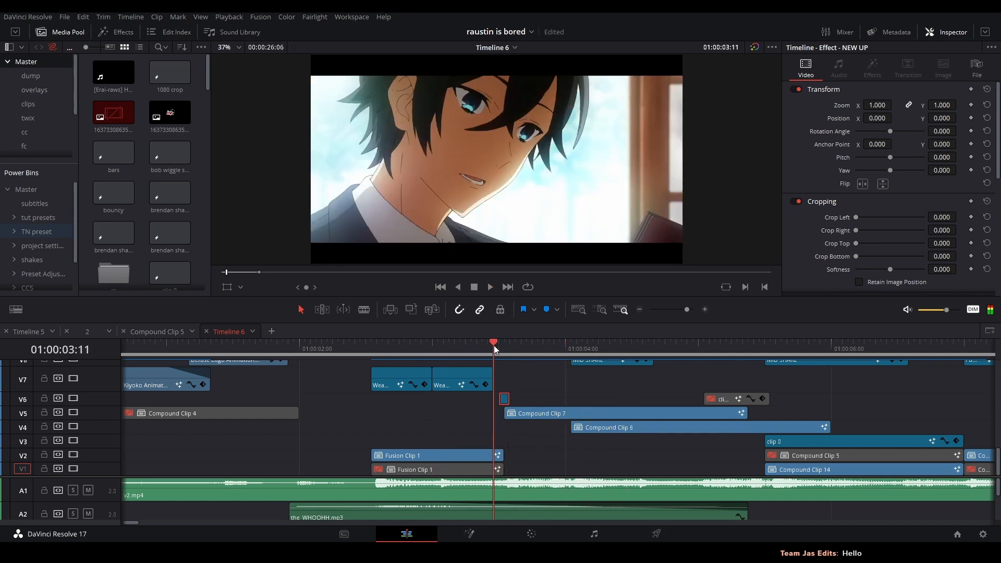
key(Right)
key(Right)
key(Right)
key(Right)
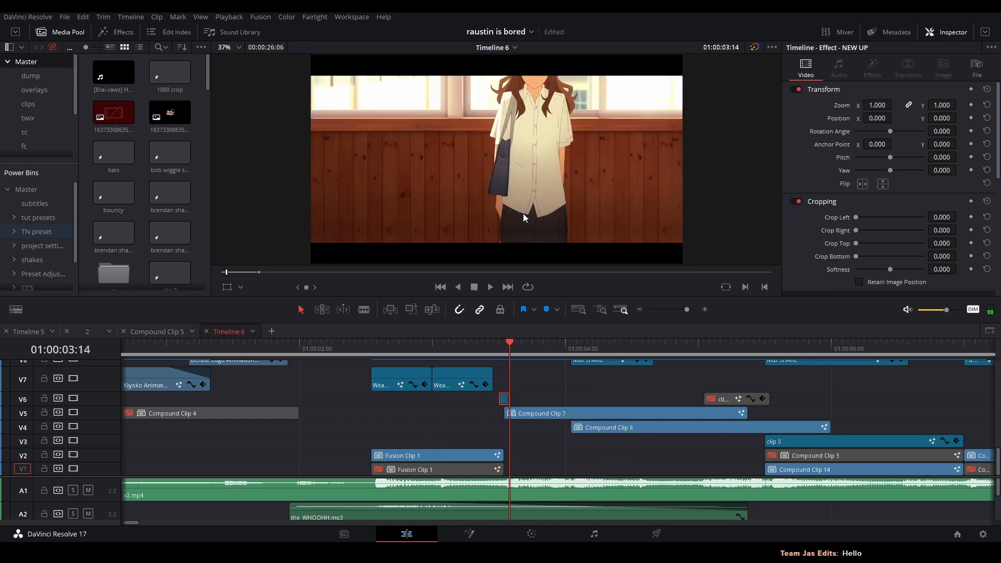
key(Left)
key(Right)
key(Right)
key(Right)
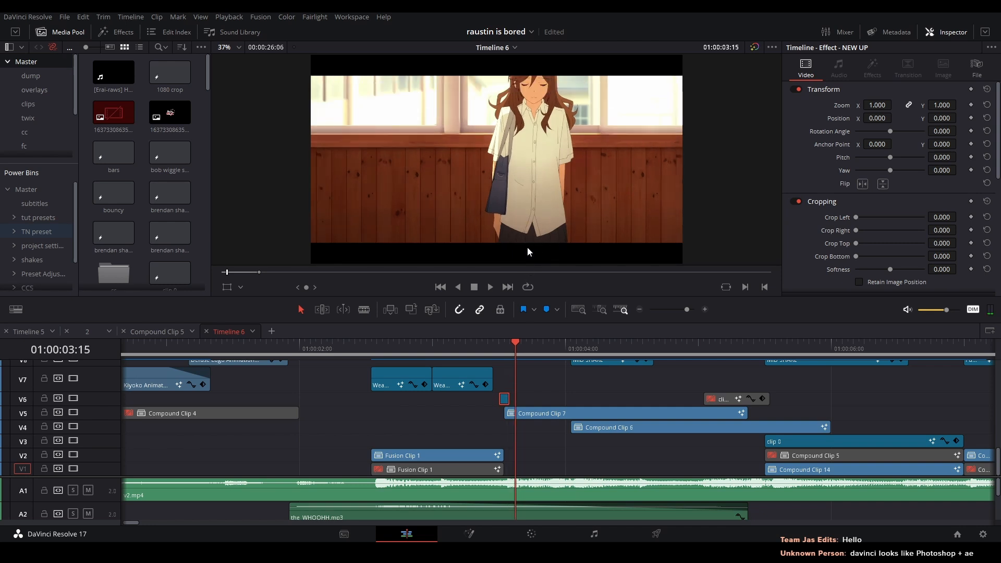
key(Right)
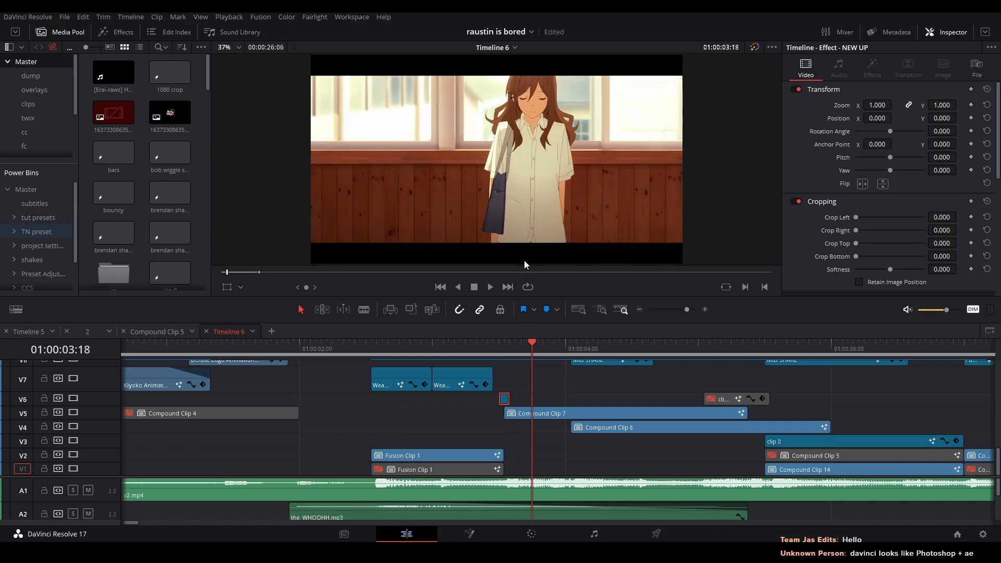
key(space)
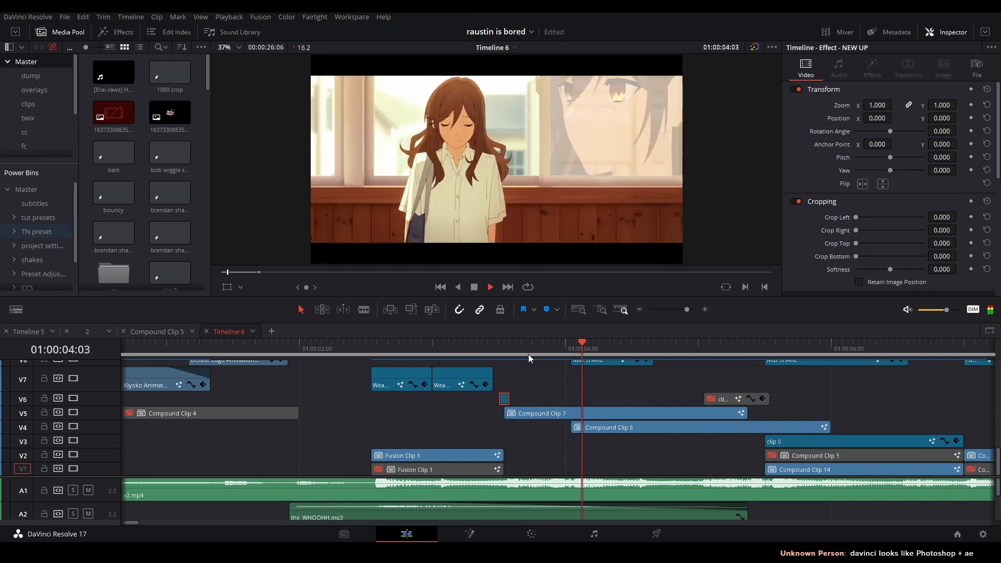
click(518, 349)
key(space)
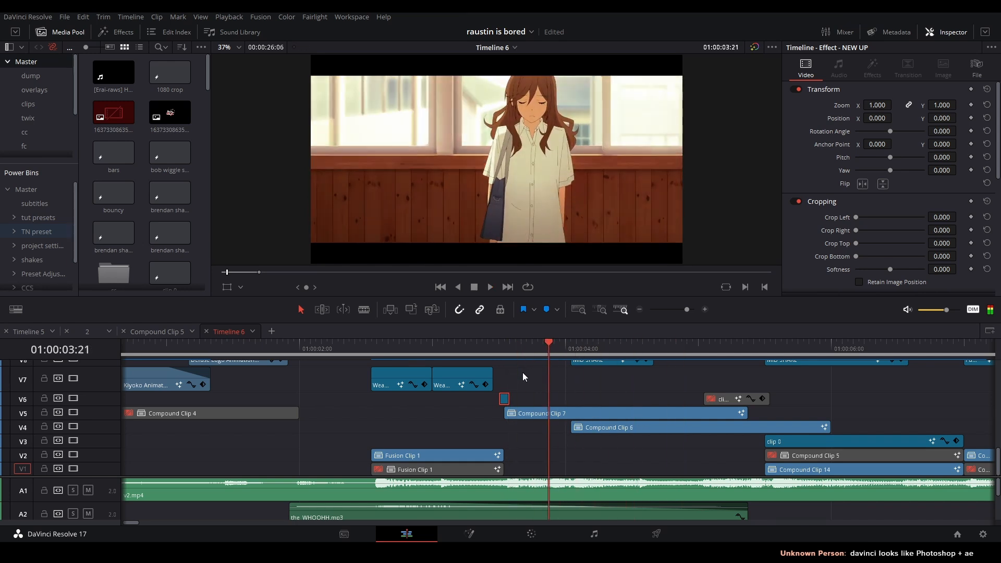
Step: Open Compound Clip 7 on track V5 in the Fusion page and bring its node chain into view
key(Left)
click(516, 413)
key(shift+5)
drag(256, 447, 380, 456)
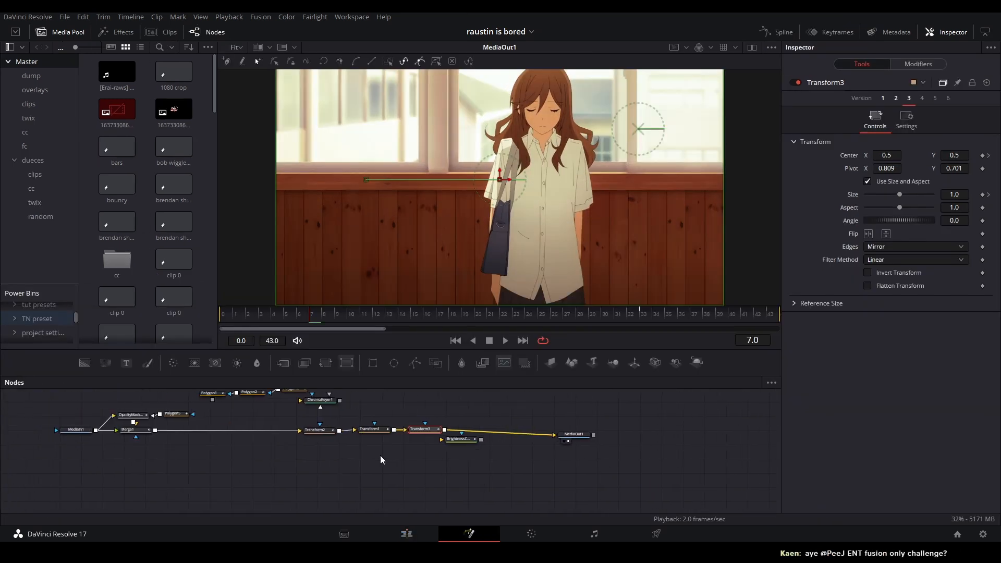
click(282, 464)
Step: Play the Compound Clip 7 composition from frame 0 and inspect the masked, semi-transparent window area up close in the viewer
click(224, 314)
key(space)
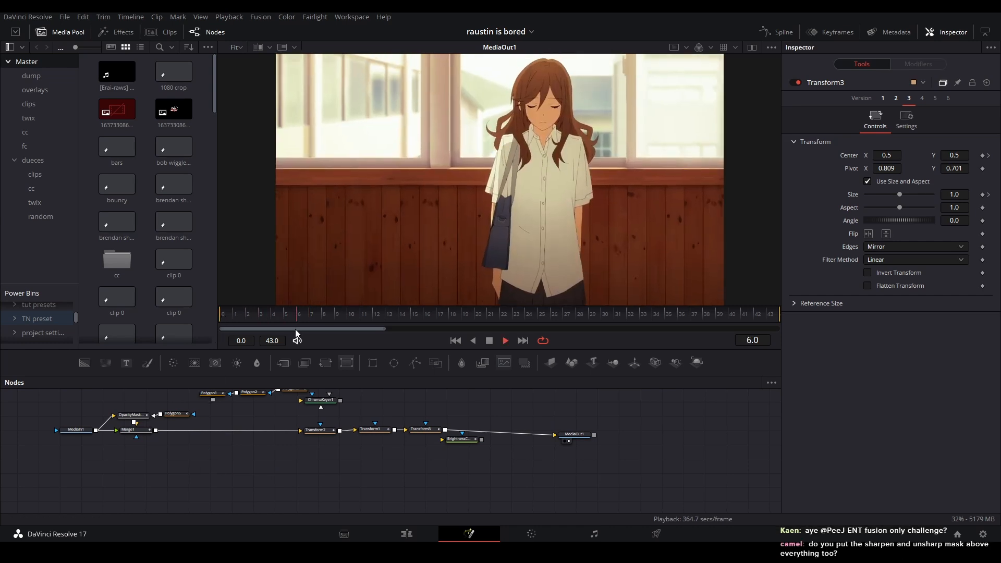
key(space)
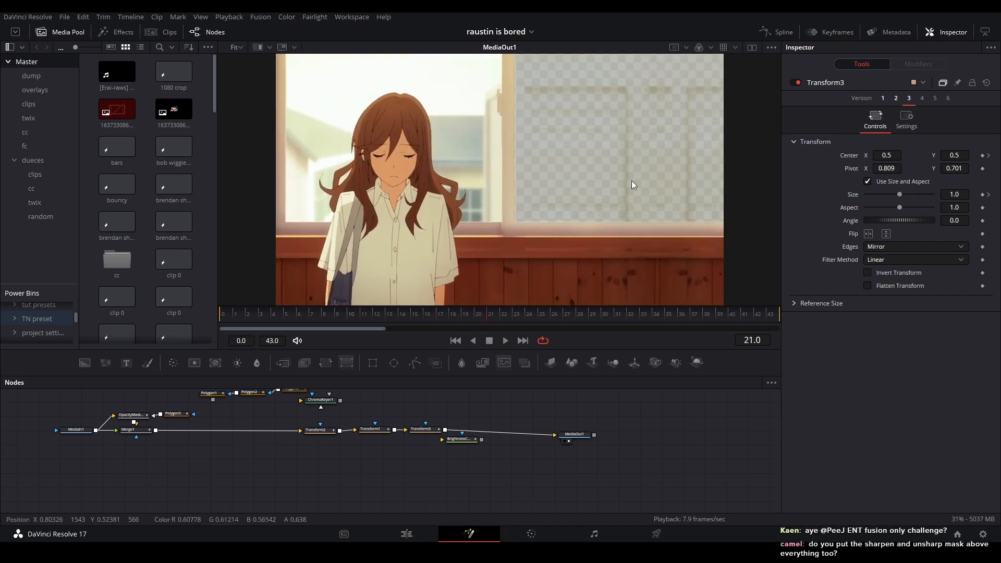
scroll(687, 250, up, 5)
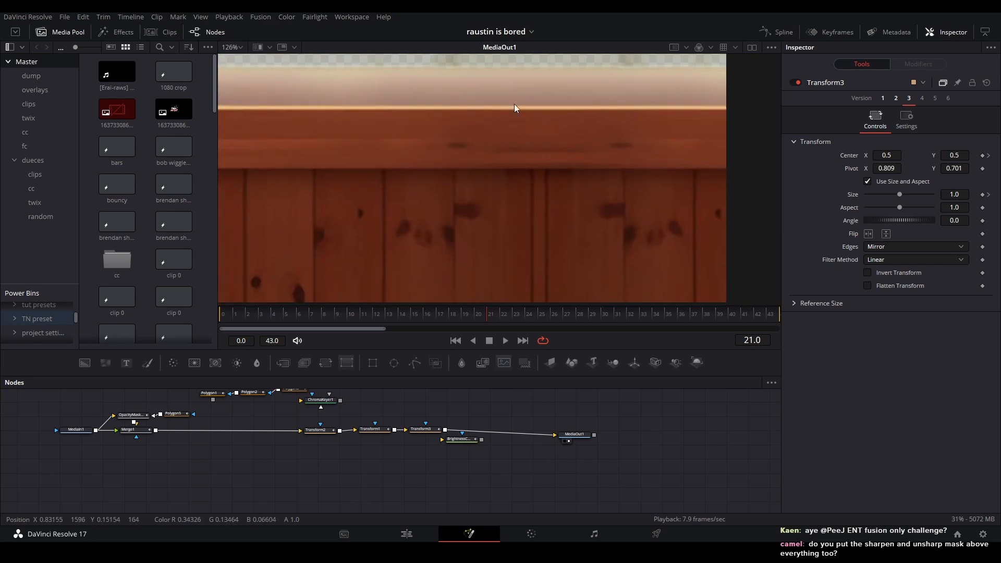
scroll(549, 233, down, 4)
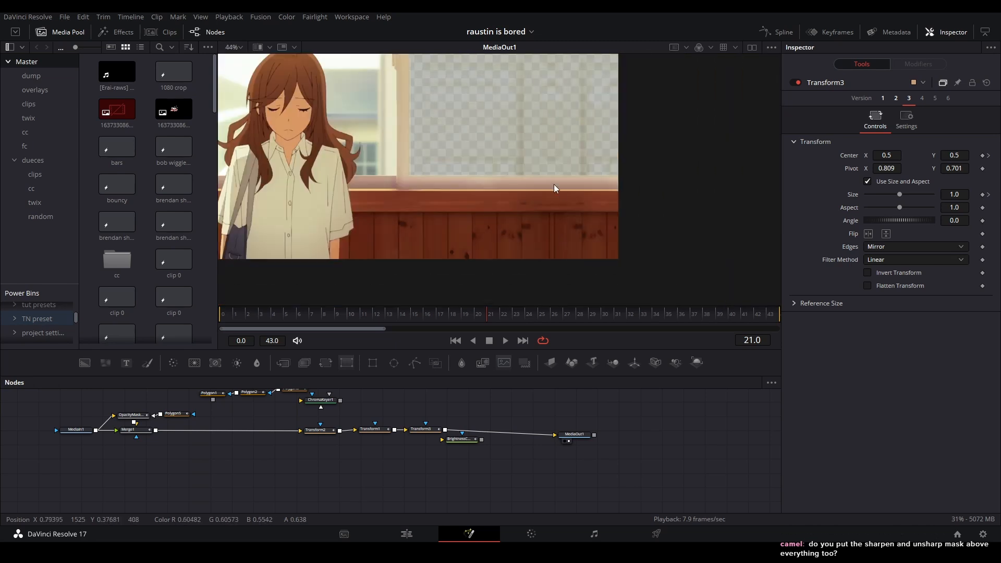
scroll(461, 224, down, 1)
drag(487, 245, 522, 295)
drag(505, 99, 653, 195)
drag(469, 224, 589, 242)
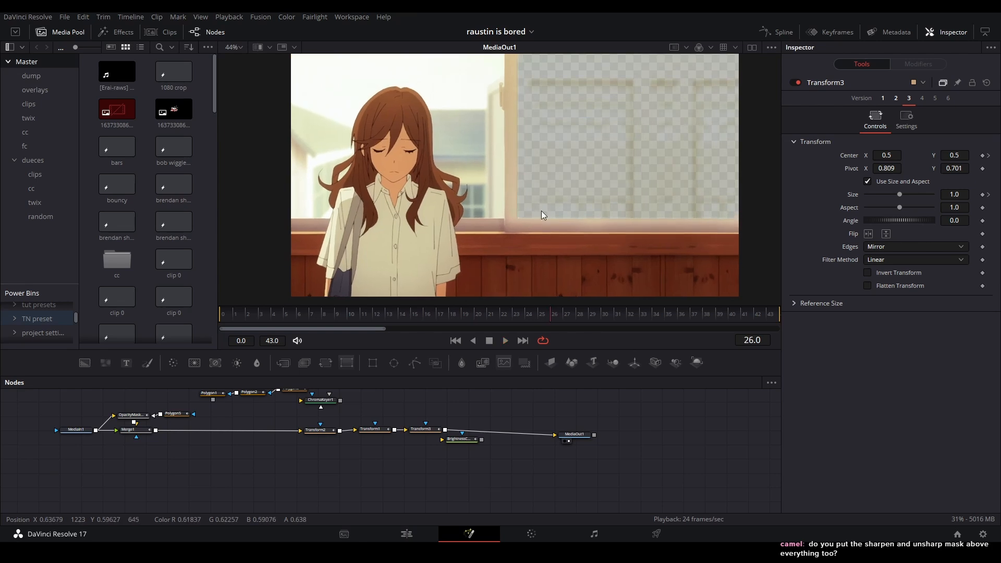
Step: Check the shot on the Edit page and reopen Compound Clip 7 in the Fusion page
click(416, 531)
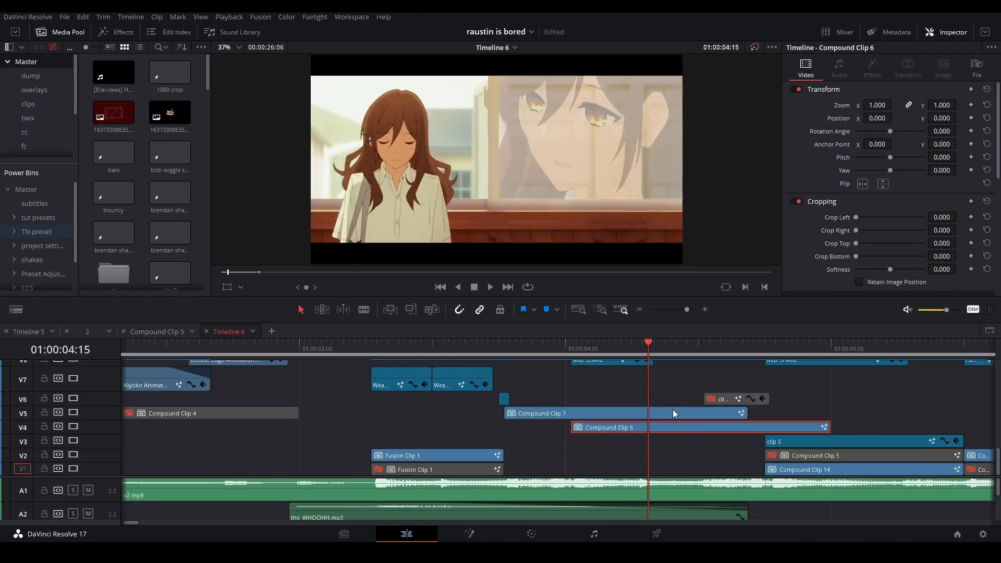
right_click(673, 410)
click(712, 233)
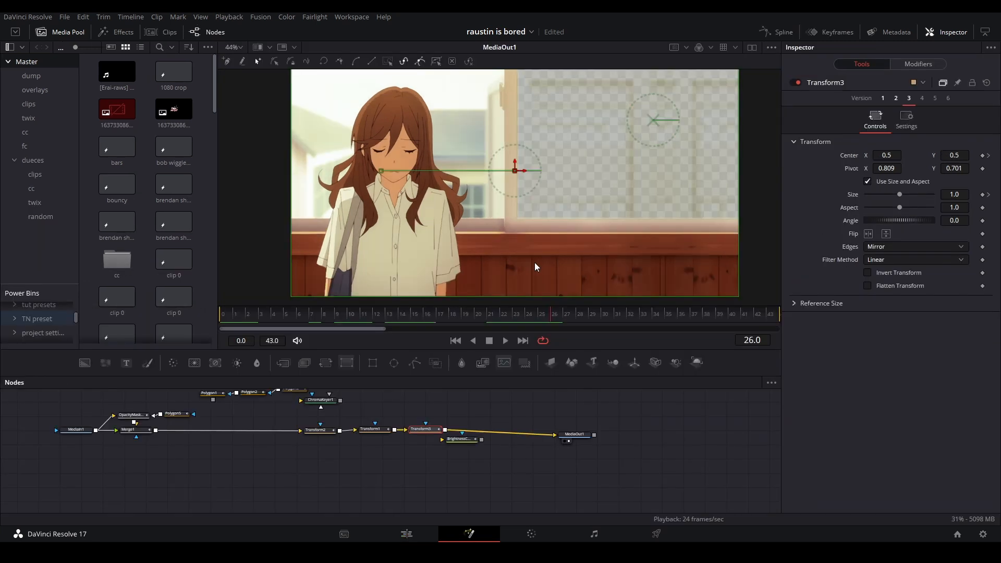
Step: Inspect the Merge1 and OpacityMaskHolder nodes and show the Polygon5 mask in the viewer
scroll(268, 448, up, 5)
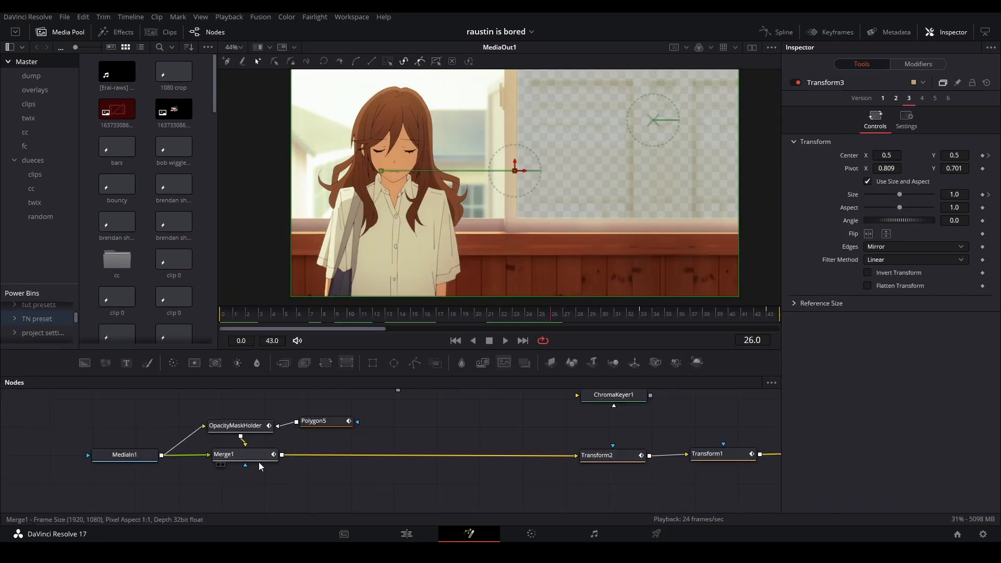
click(255, 457)
click(258, 432)
scroll(366, 407, down, 2)
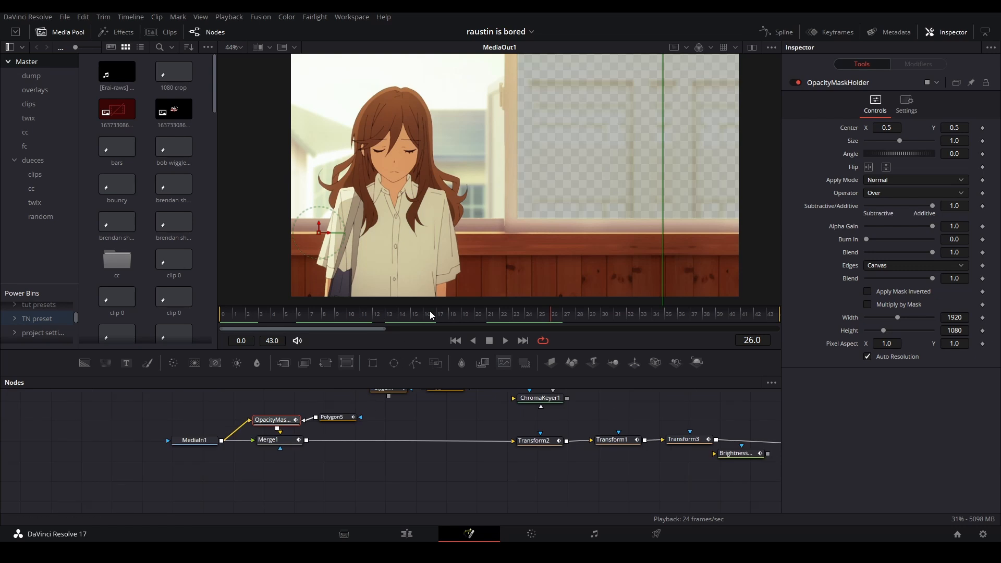
drag(341, 419, 388, 271)
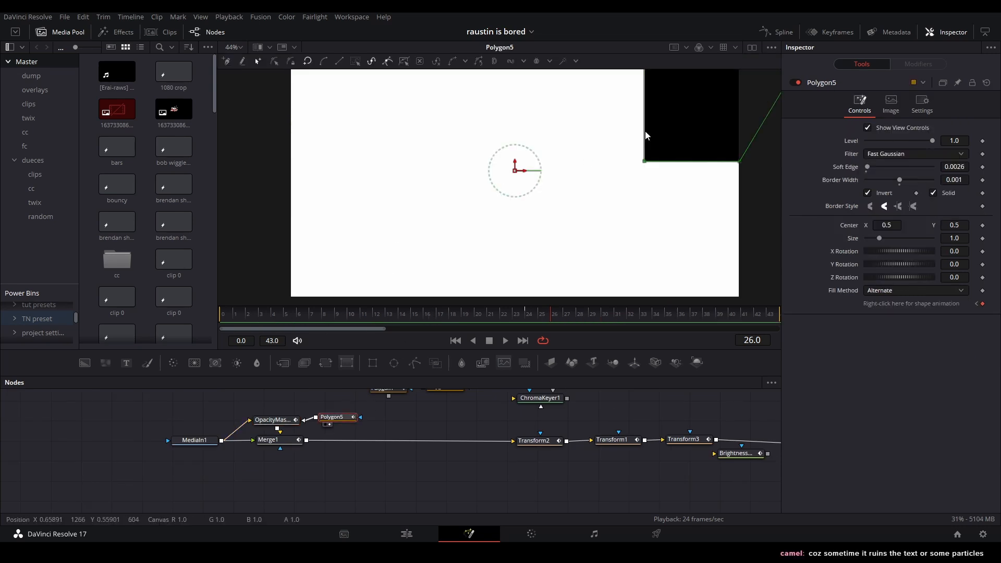
Step: Show the Merge1 output in the viewer and highlight the disconnected polygon masks and ChromaKeyer1
click(292, 438)
key(2)
drag(365, 414, 516, 395)
click(606, 469)
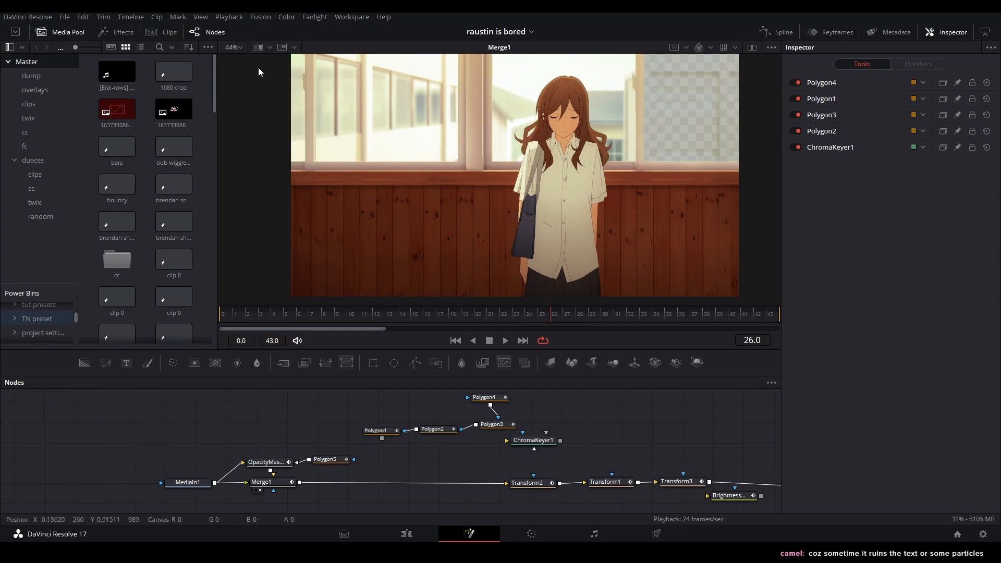
Step: Show the Transform2 output in the viewer and start playback of its camera movement
drag(506, 452, 395, 423)
click(420, 453)
key(2)
click(515, 416)
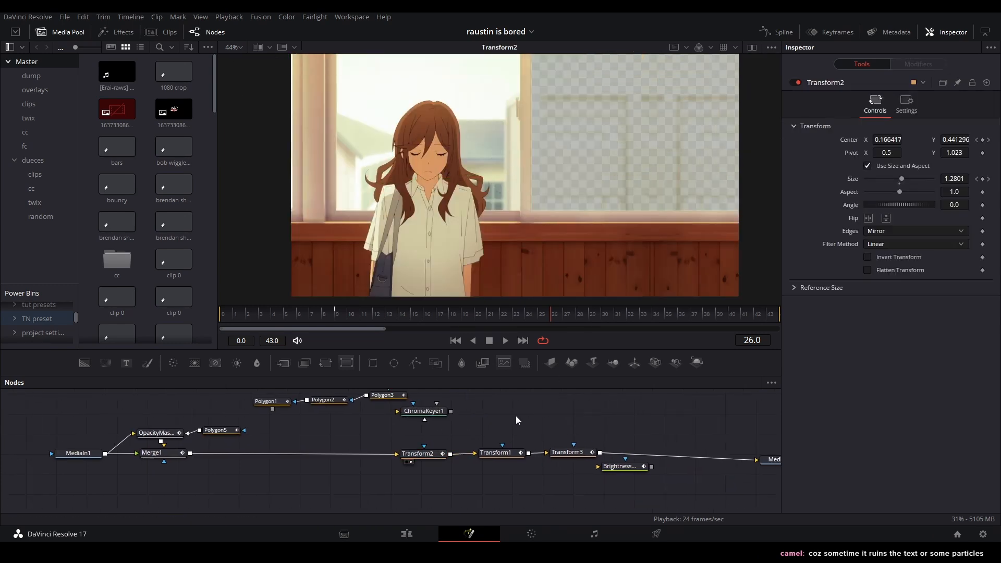
key(space)
Step: Compare the Transform1 and Transform3 outputs in the viewer while the composition plays
click(496, 453)
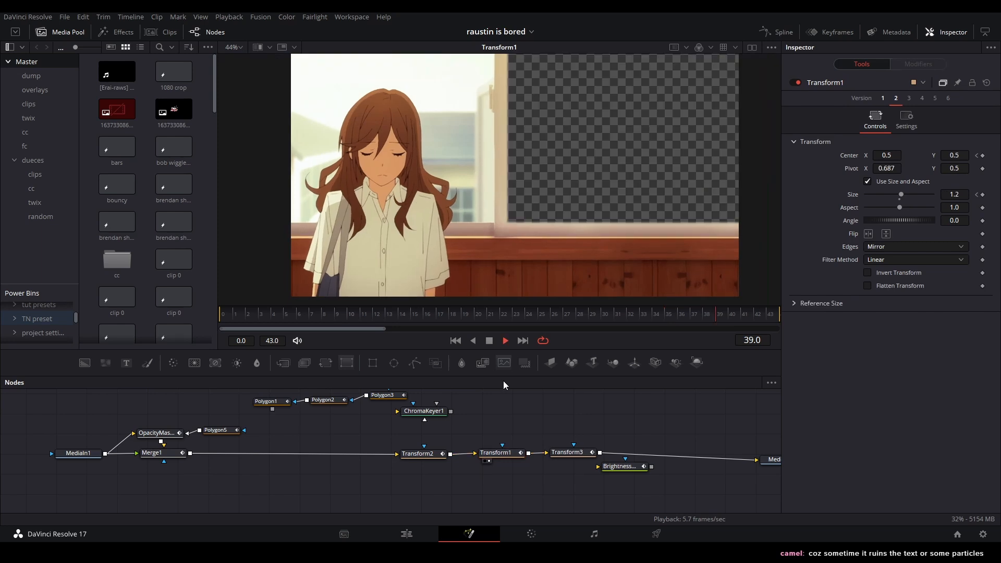
key(2)
click(566, 453)
key(2)
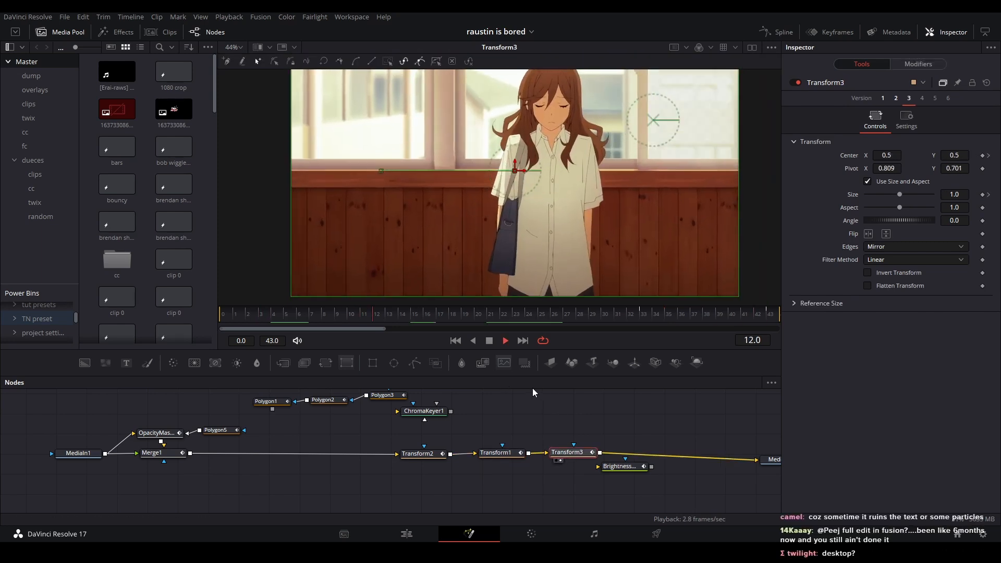
click(588, 426)
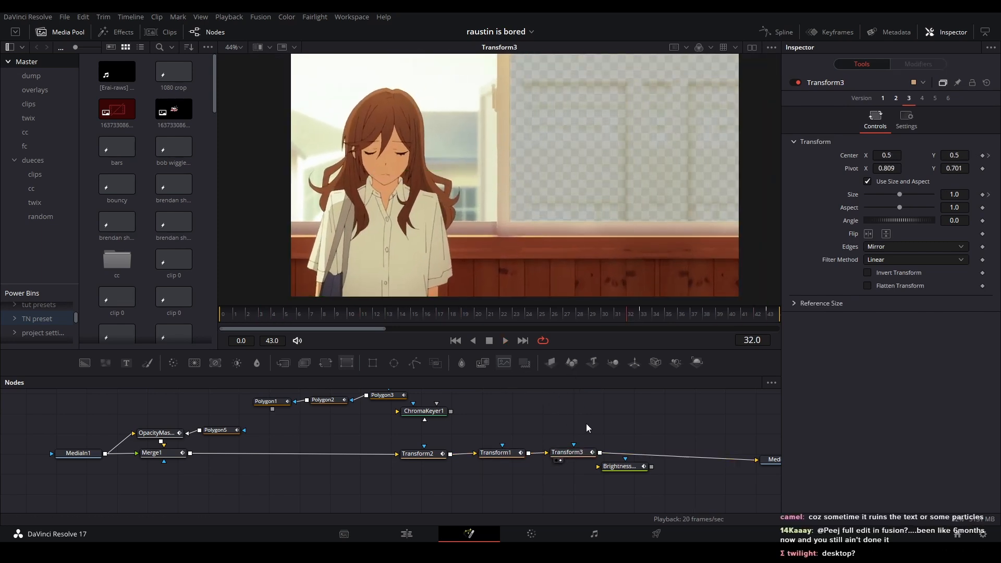
key(space)
Step: Inspect Transform3's animated center and size at frame 37, and move the playhead to frame 33
click(568, 451)
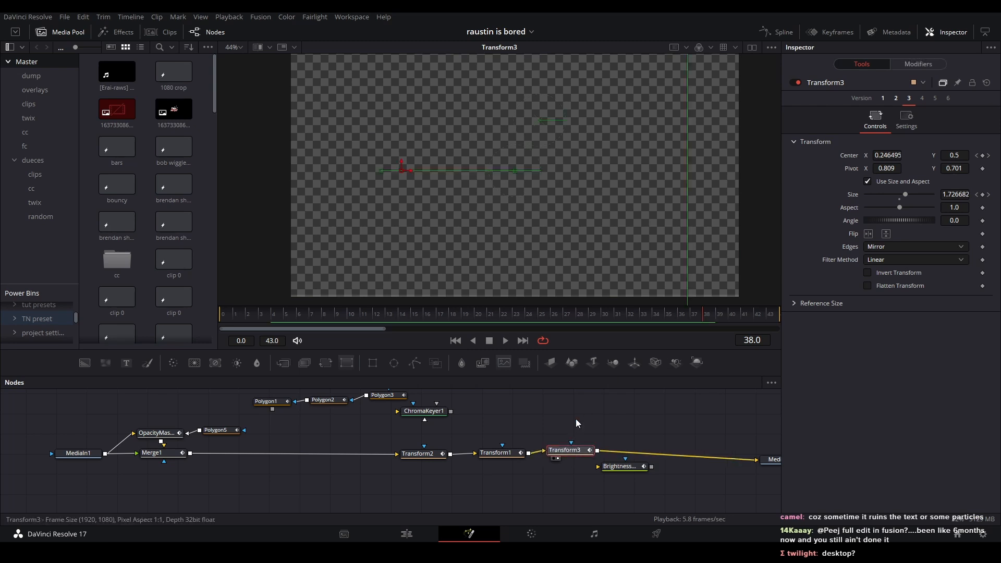
key(Left)
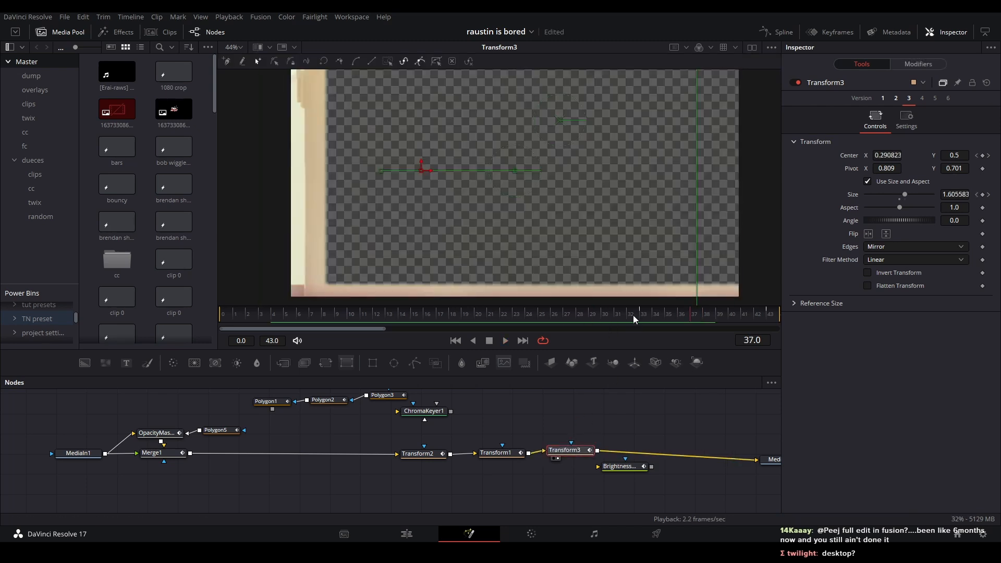
mouse_move(634, 316)
mouse_down()
mouse_move(746, 315)
mouse_move(644, 317)
mouse_up()
Step: Open Compound Clip 6 on track V4 in the Fusion page and bring its whole node tree into view
click(407, 534)
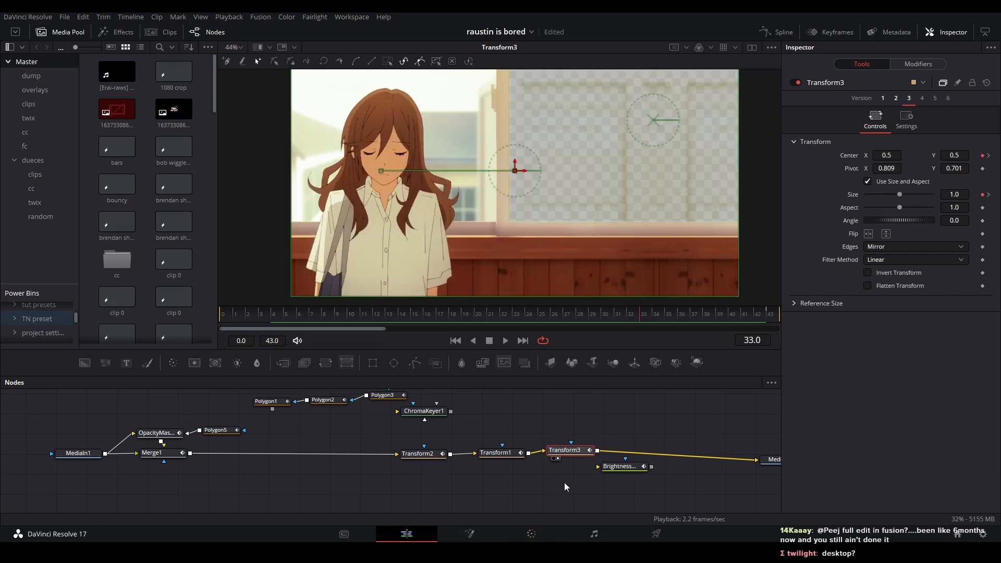
right_click(596, 428)
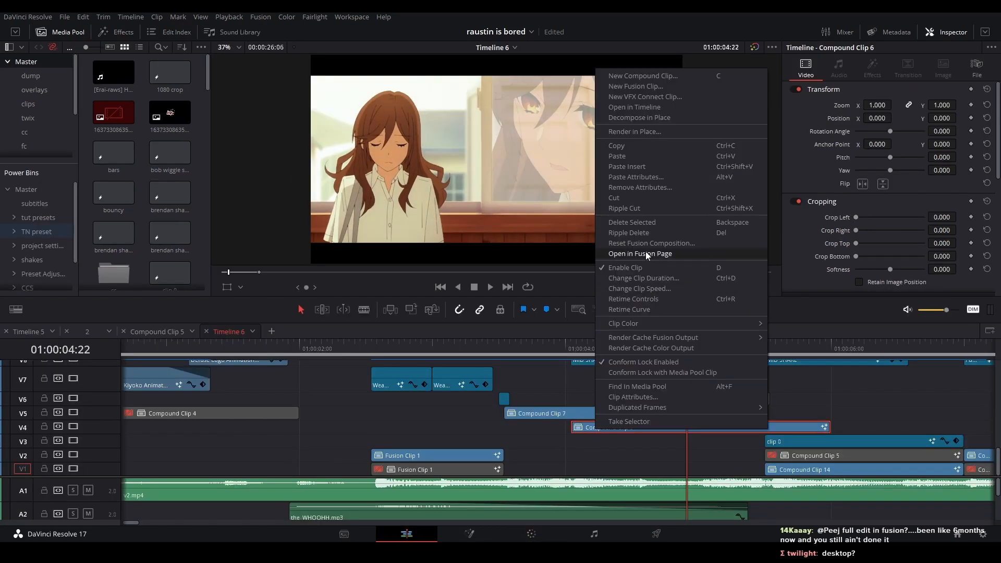
click(646, 252)
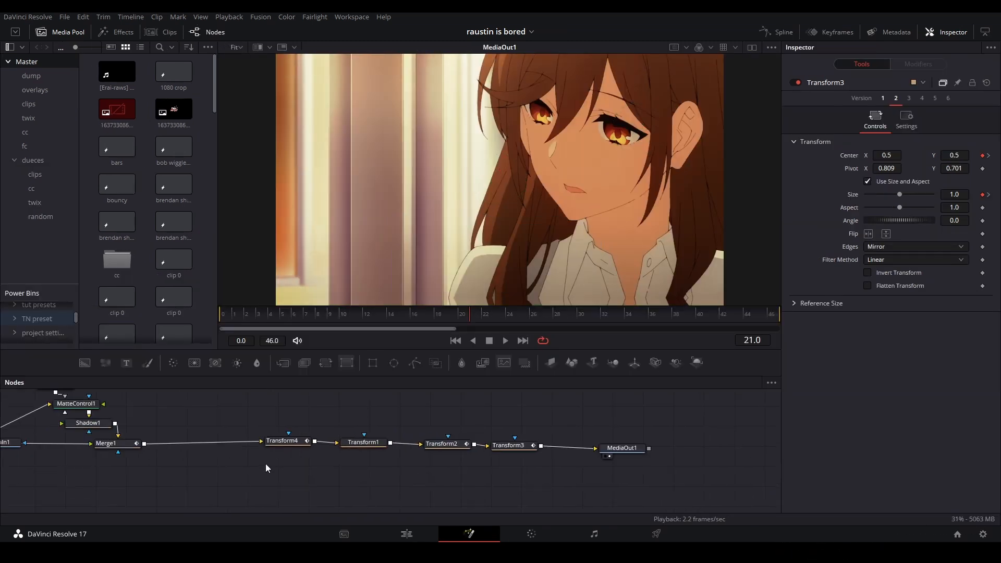
drag(266, 466, 440, 481)
drag(392, 459, 412, 514)
scroll(271, 443, down, 3)
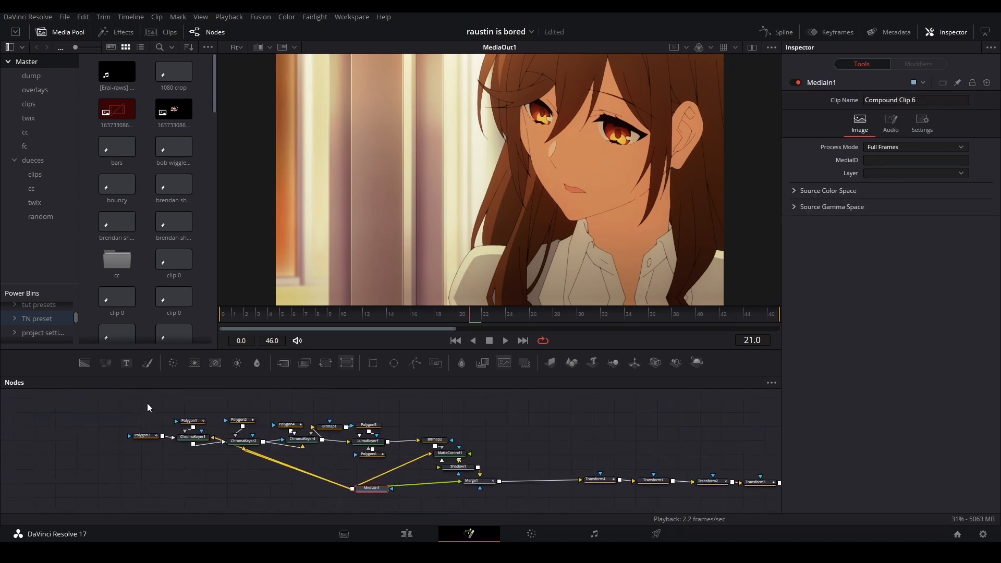
Step: Highlight the polygon, keyer and matte nodes, show the Shadow1 cutout in the viewer, and save the project
drag(147, 405, 548, 456)
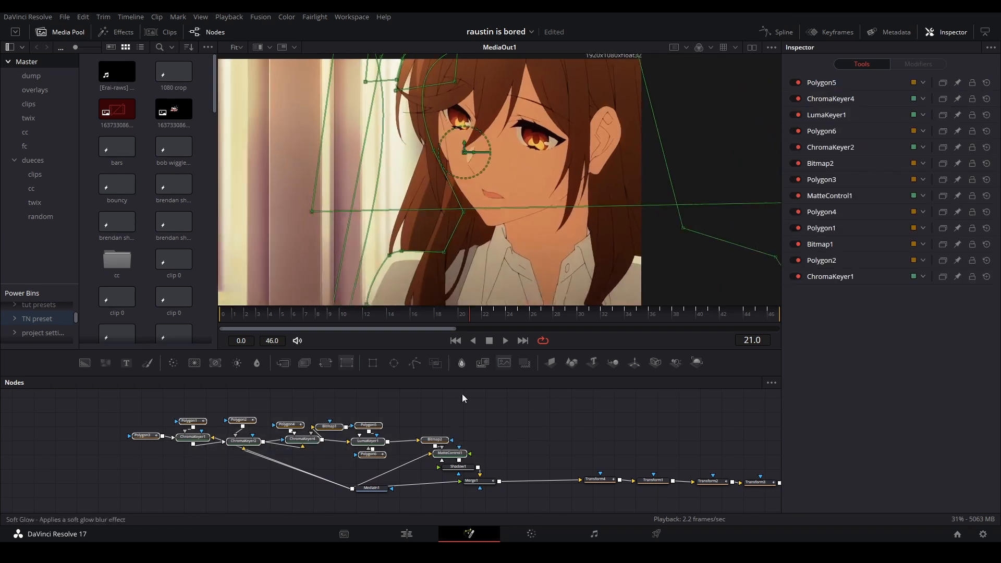
click(457, 467)
key(1)
drag(432, 181, 502, 150)
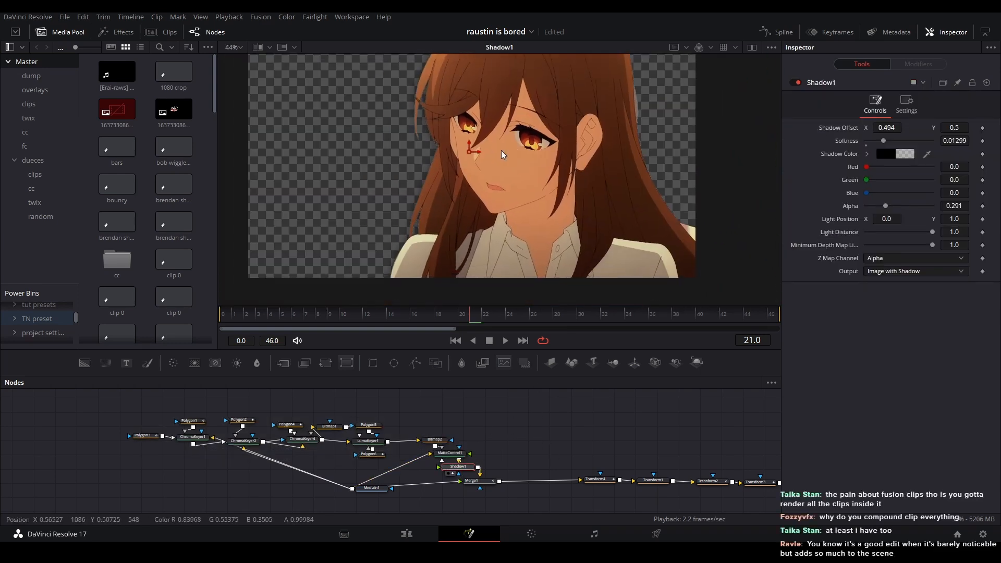
click(508, 428)
key(ctrl+s)
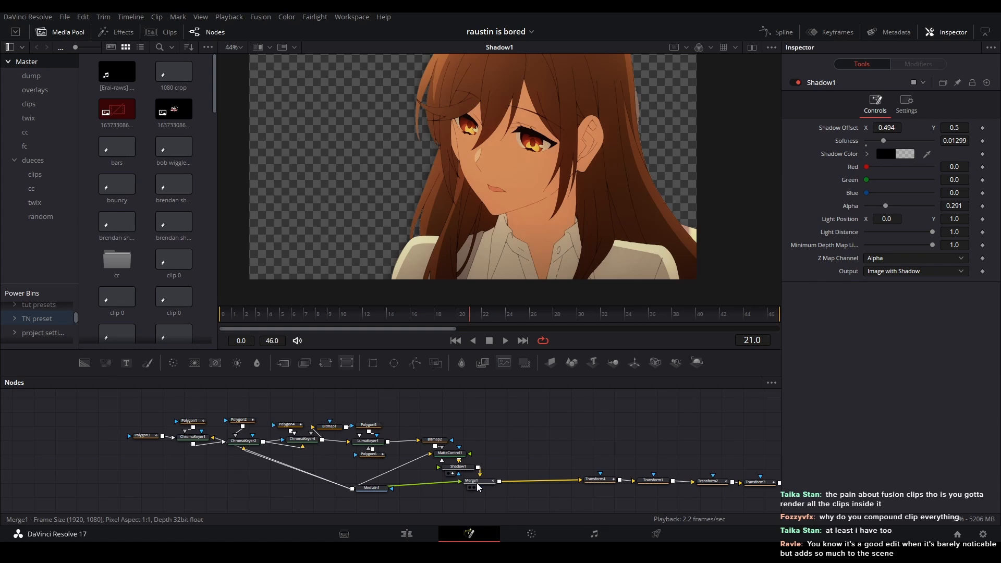
Step: Show the Merge1 composite in the viewer and highlight the masking nodes feeding it
click(478, 487)
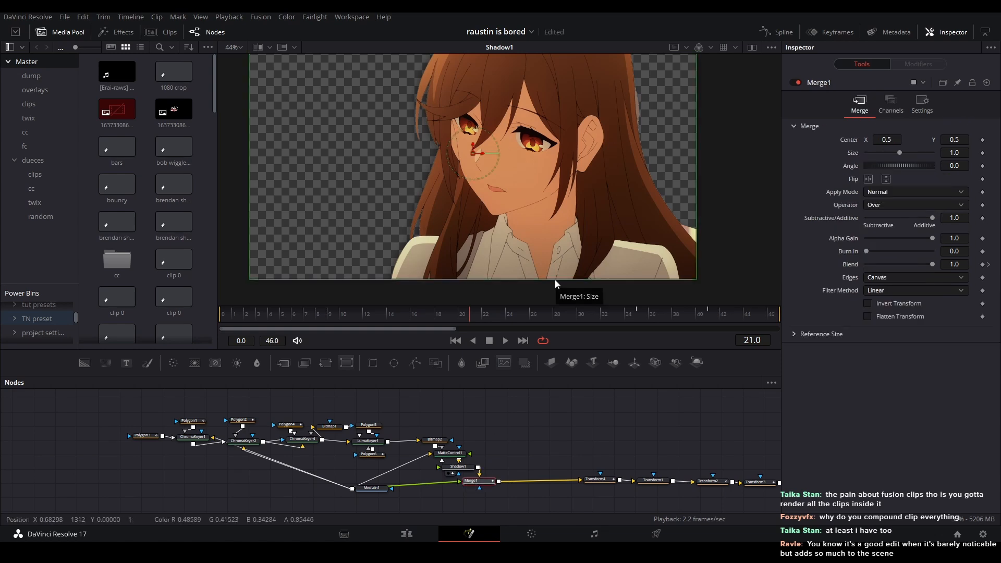
key(1)
drag(95, 405, 504, 451)
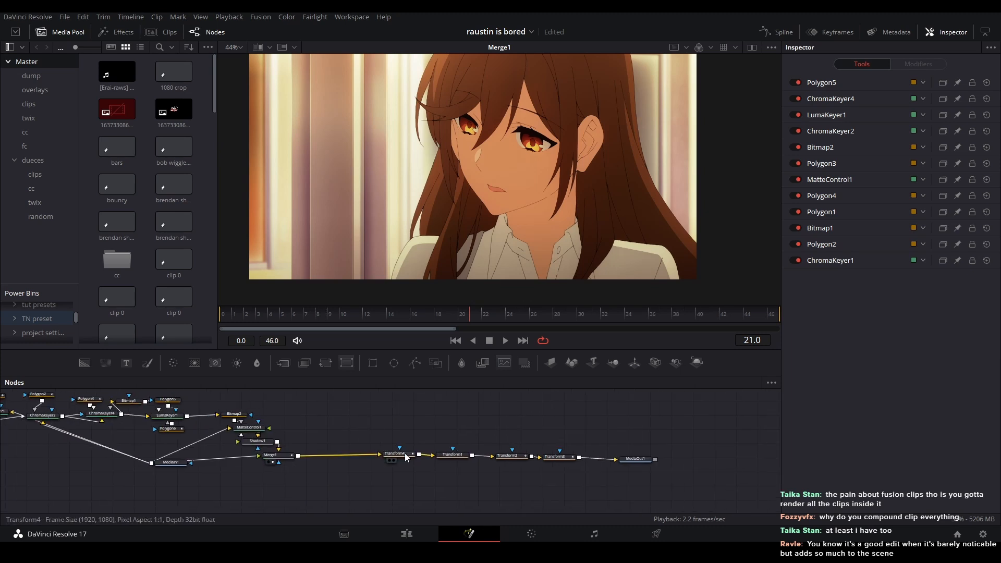
Step: Move Transform4 closer to Merge1, save the project, and play the Transform4 output from frame 0
drag(407, 457, 372, 464)
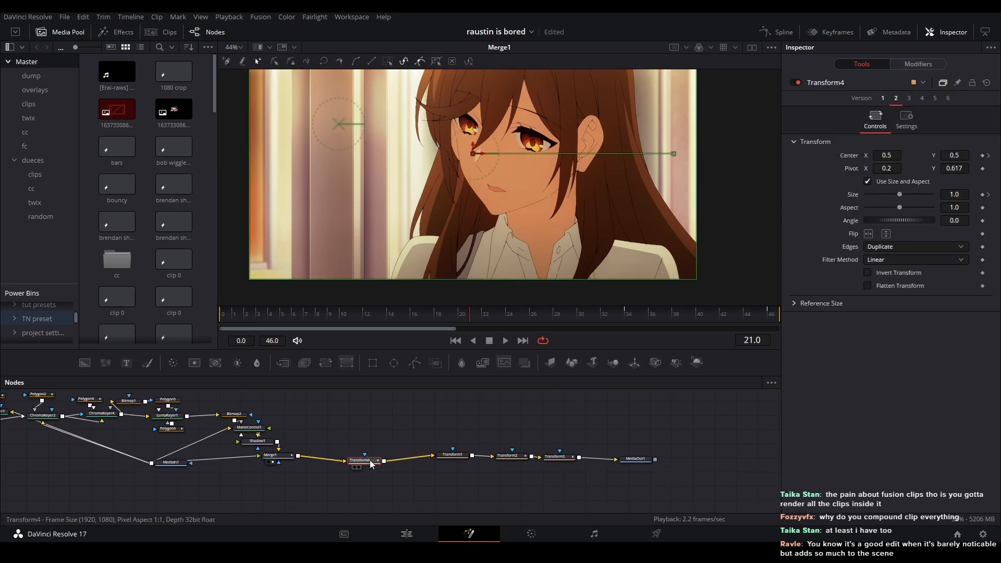
click(392, 435)
key(ctrl+s)
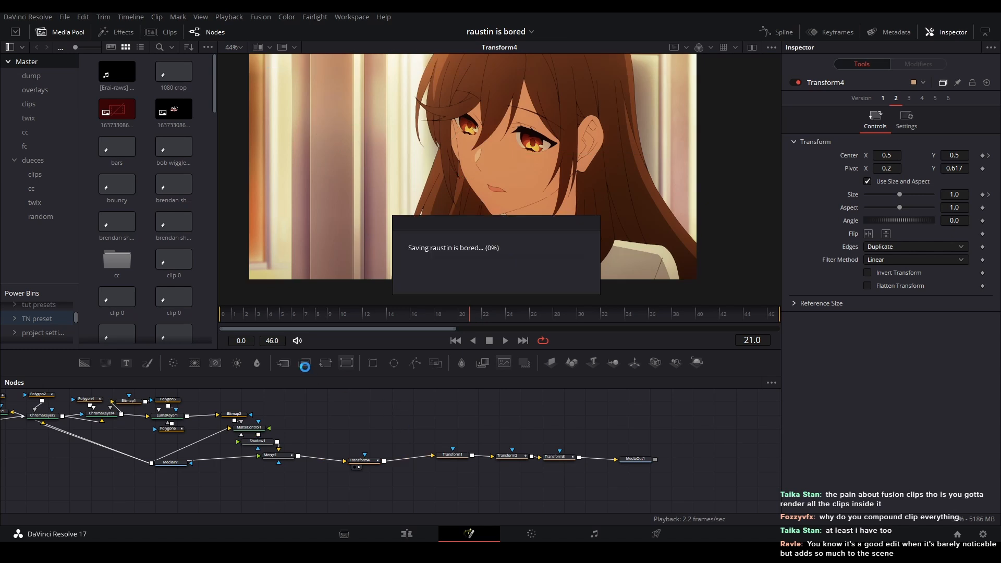
click(224, 317)
key(space)
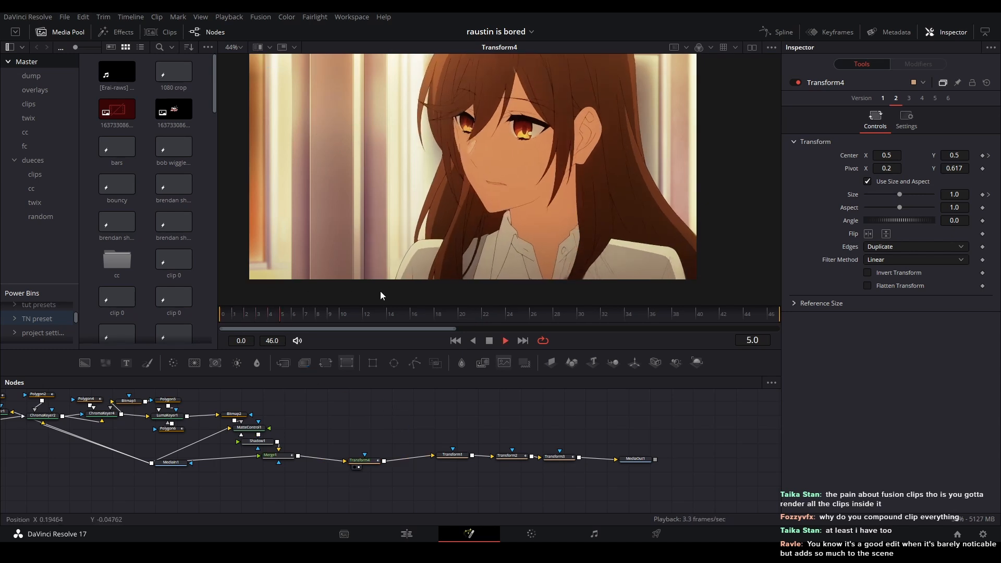
Step: Show Transform1's offset, mirrored-edge output in the viewer and stop the playback
click(450, 456)
key(1)
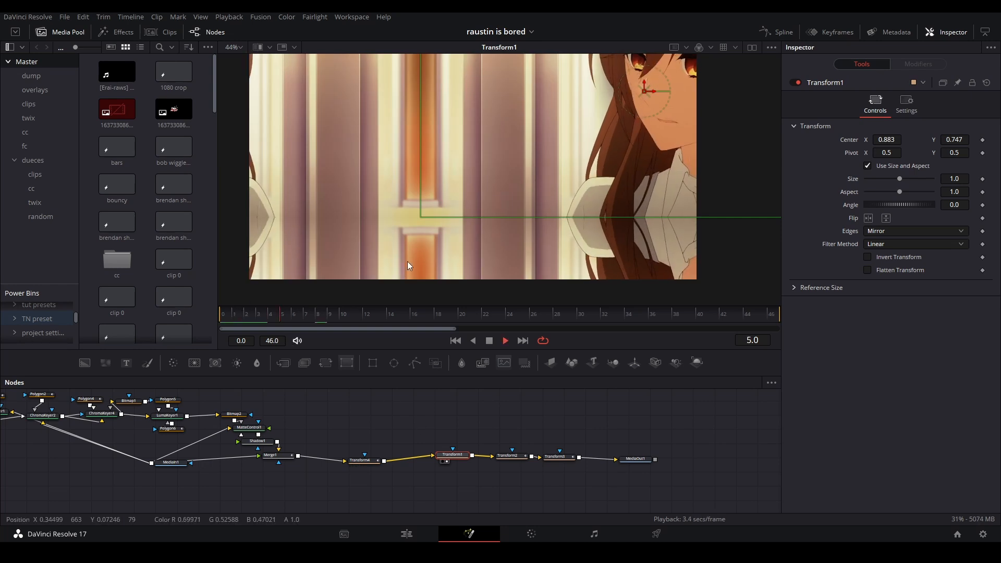
click(506, 341)
Step: Show the Transform2 output in the viewer and play its camera movement from near the start through frame 25
click(506, 457)
key(1)
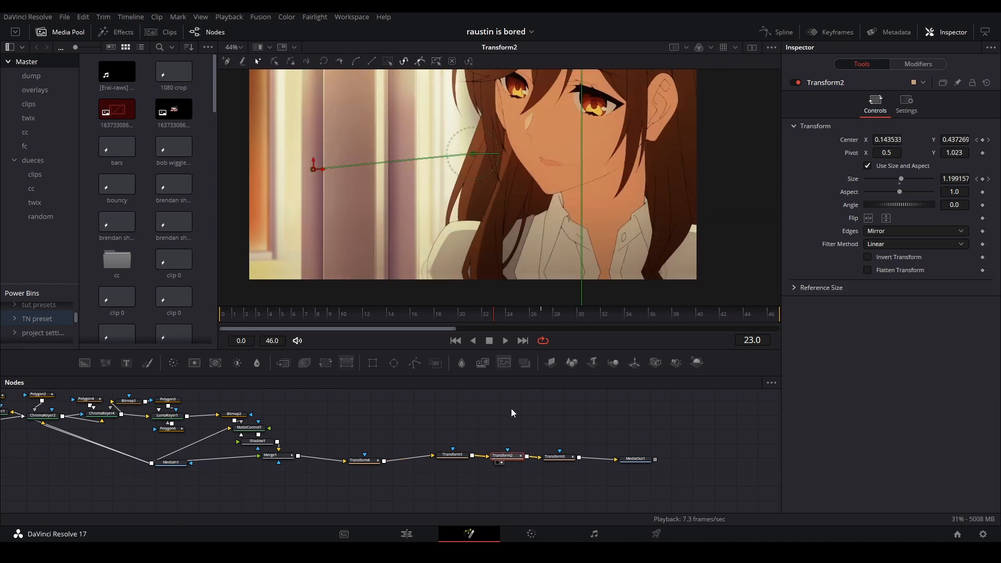
click(230, 313)
key(space)
key(space)
drag(530, 191, 520, 221)
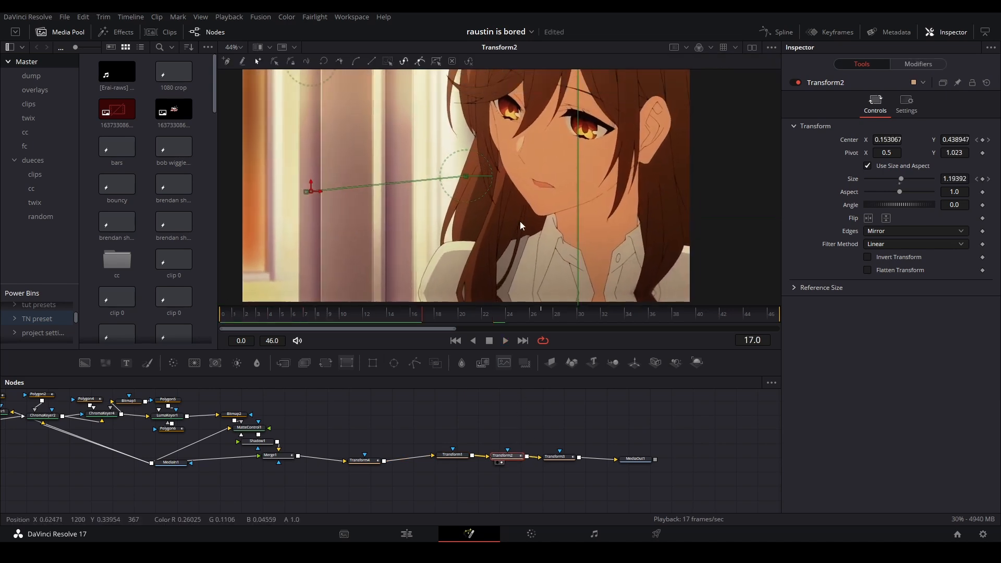
key(space)
key(space)
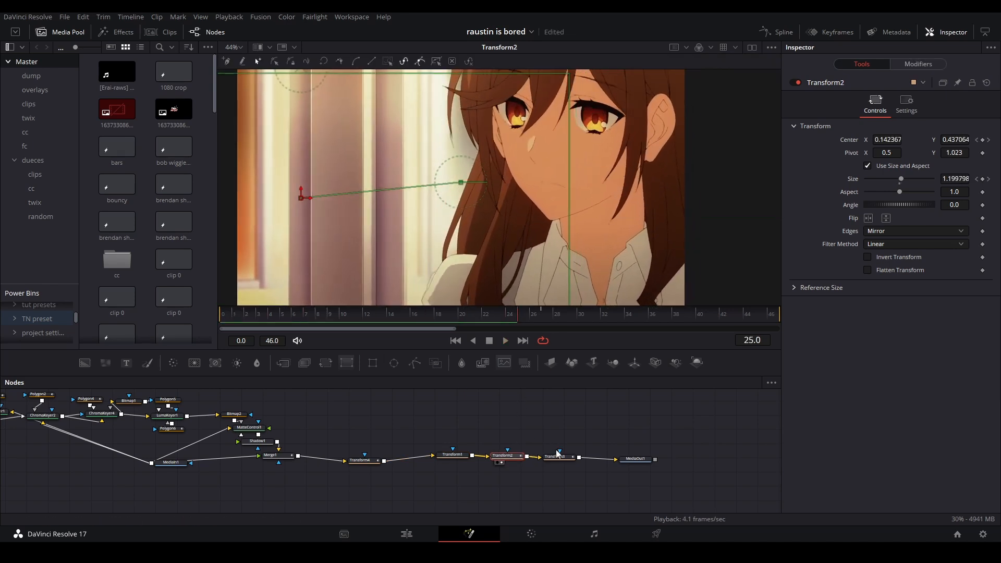
Step: Show the Transform3 output in the viewer and play its movement through to frame 40
click(553, 457)
key(1)
key(space)
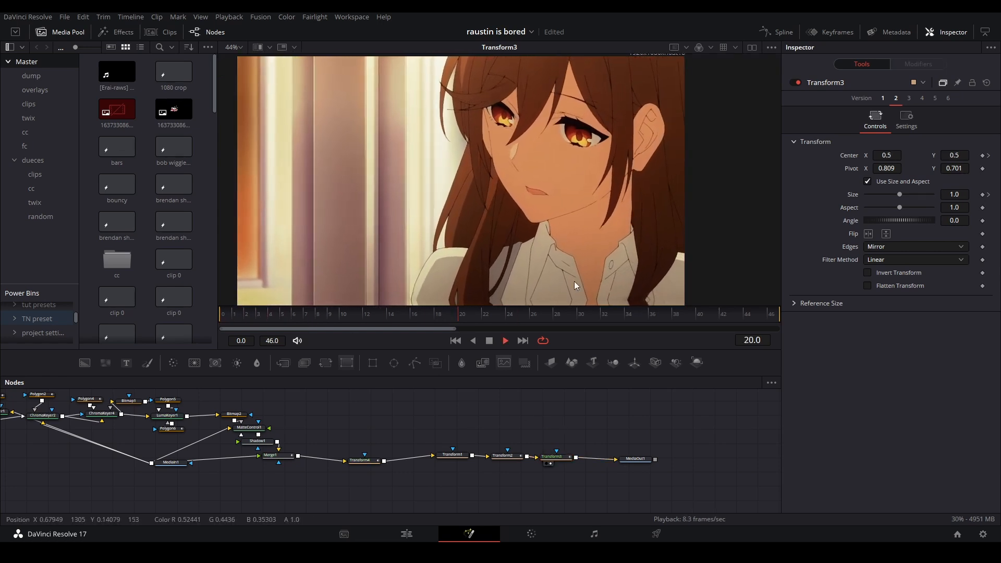
key(space)
key(space)
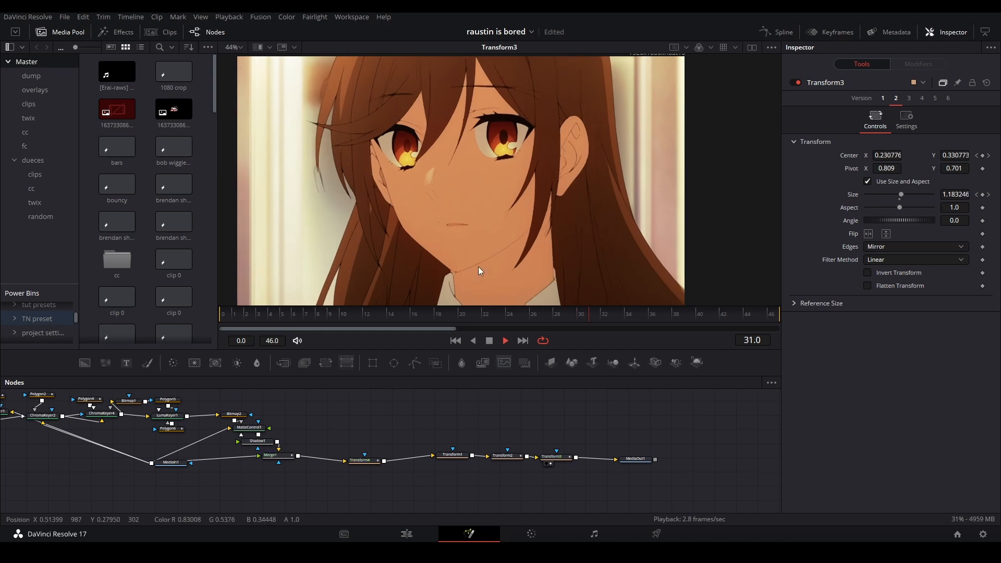
key(space)
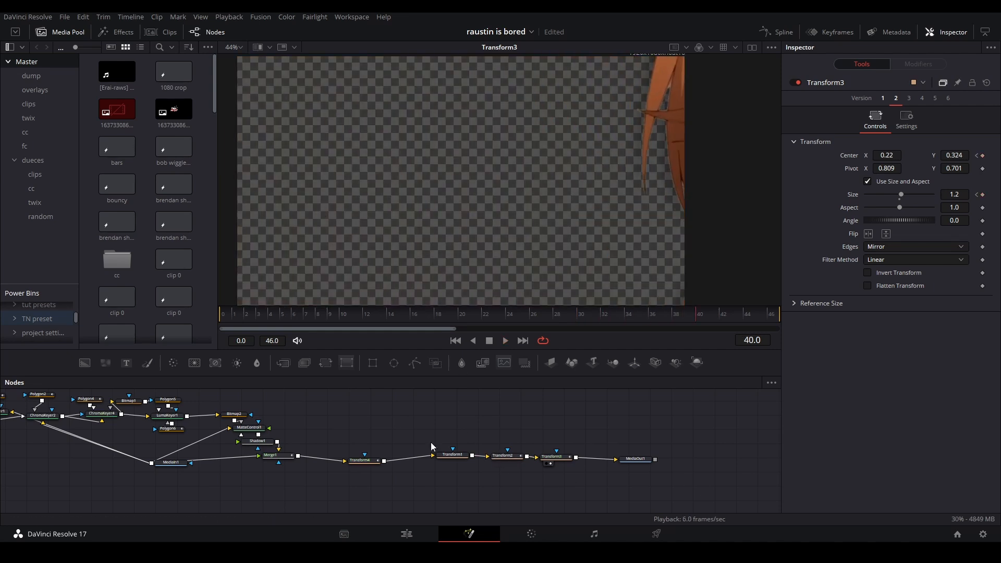
Step: Select the three downstream Transform nodes and show the Transform2 and Transform3 animation curves in the Spline editor
drag(431, 447, 558, 471)
click(768, 34)
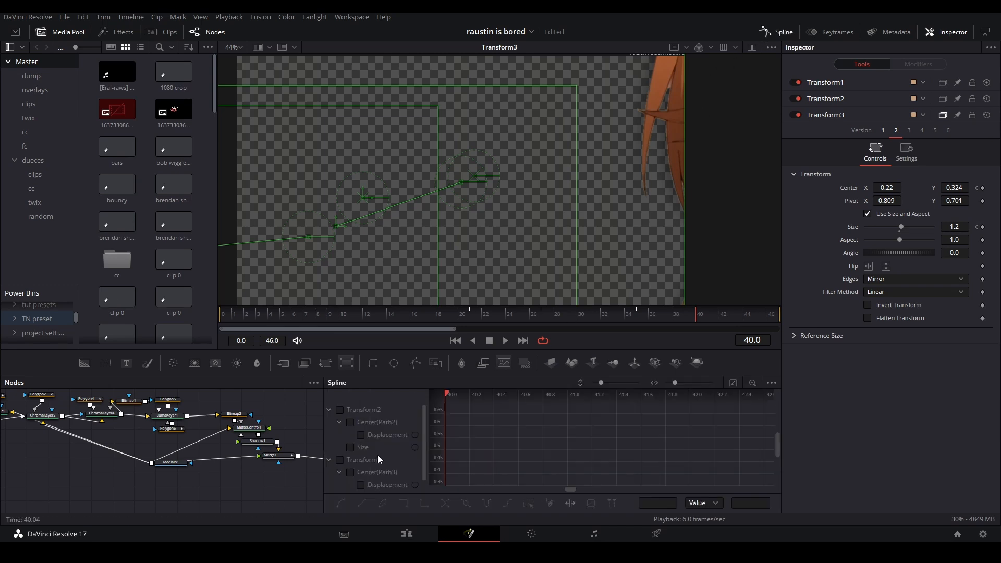
drag(277, 443, 102, 431)
click(343, 412)
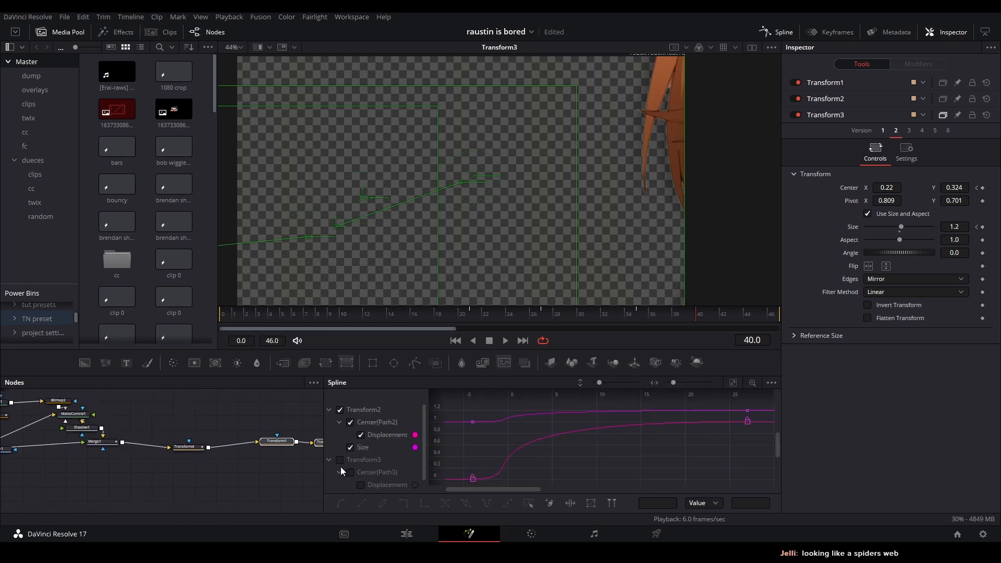
click(339, 459)
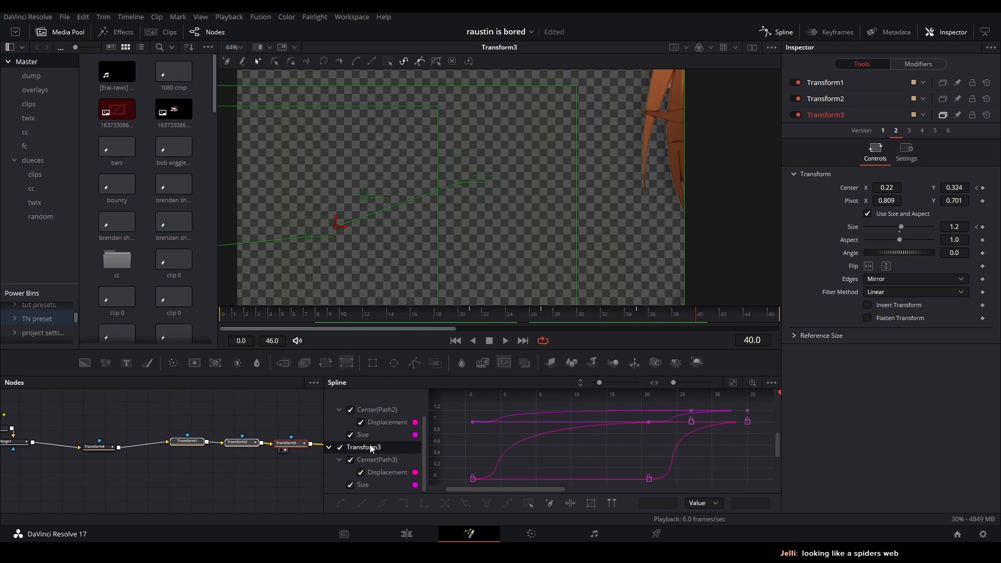
Step: Play the composition from about frame 12 to compare the overlapping Transform2 and Transform3 curves with the movement
scroll(371, 448, up, 1)
click(371, 315)
key(space)
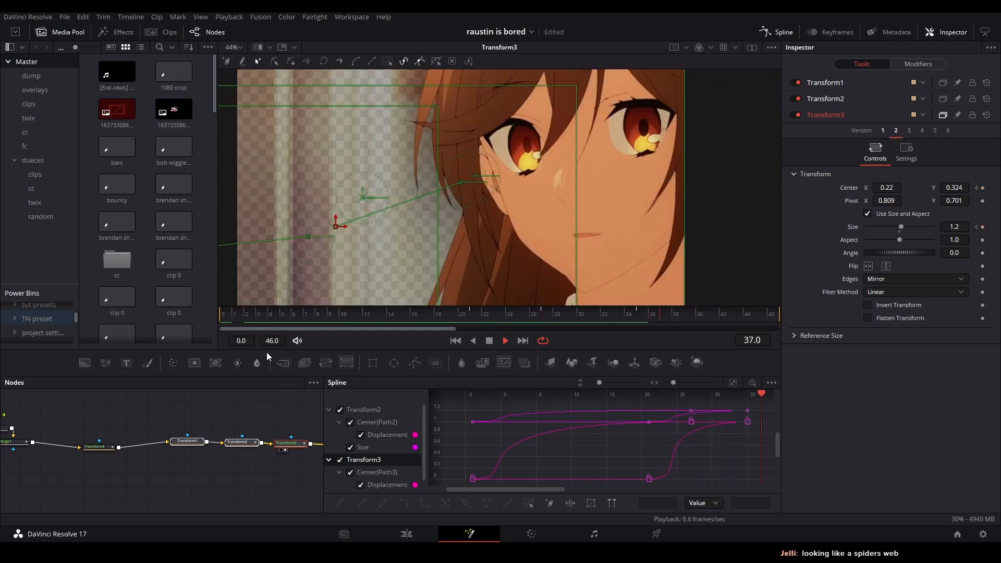
Step: Stop playback, save the project, and select the Transform4 node to show its Size curve in the Spline editor
key(space)
key(ctrl+s)
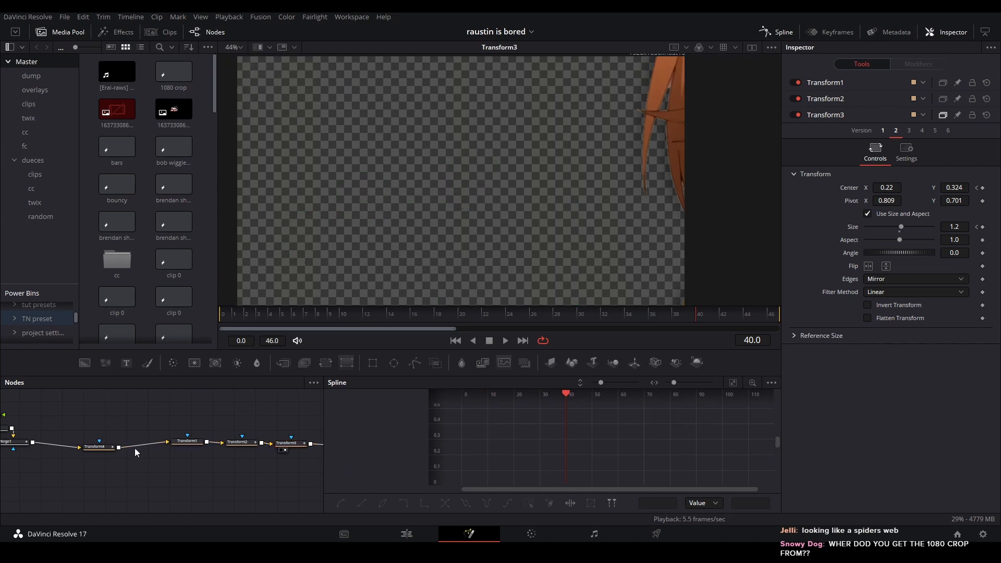
click(97, 447)
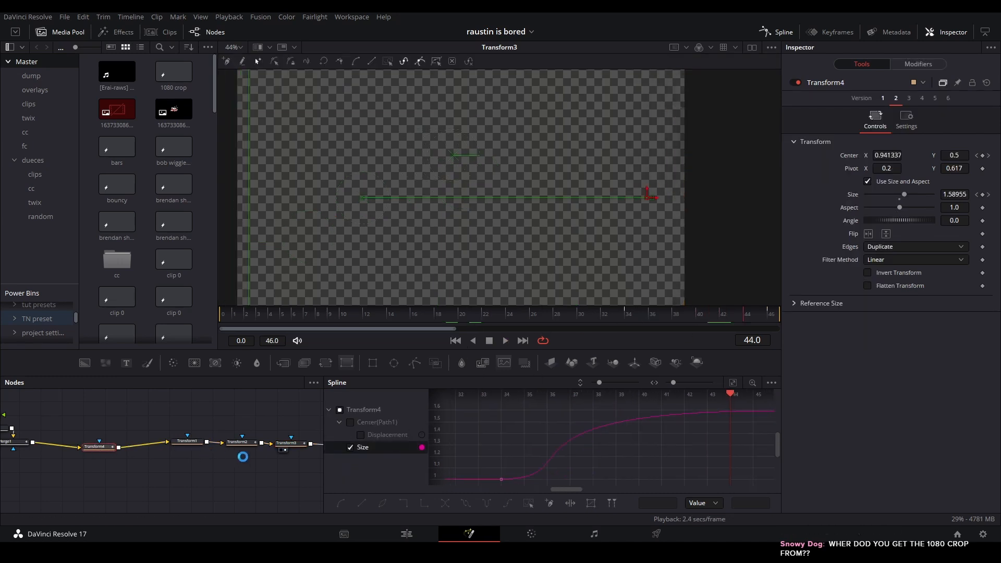
Step: View the MediaOut1 output and the Transform3 output at the end of the node chain
drag(219, 462, 58, 464)
click(187, 486)
click(214, 445)
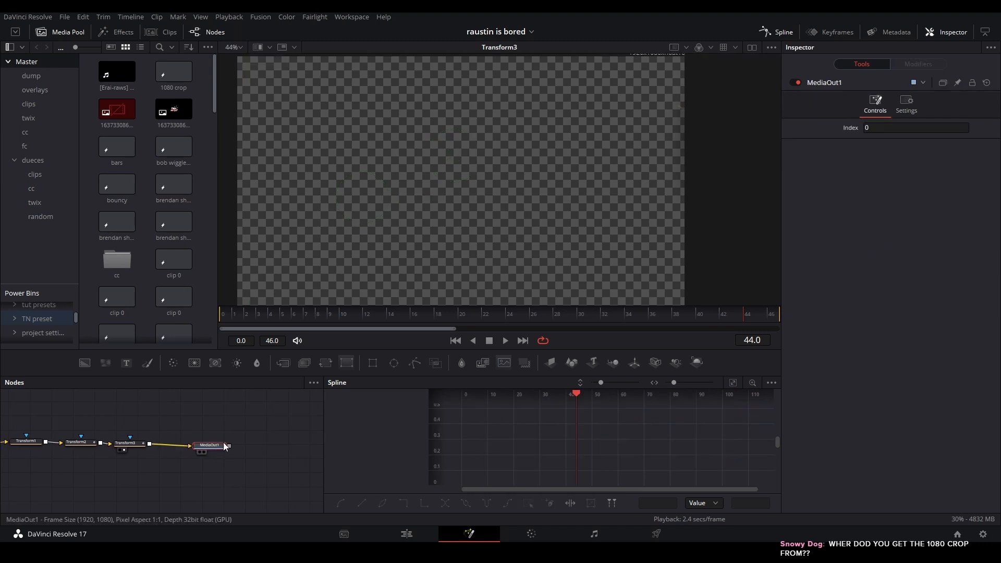
key(2)
click(136, 440)
key(2)
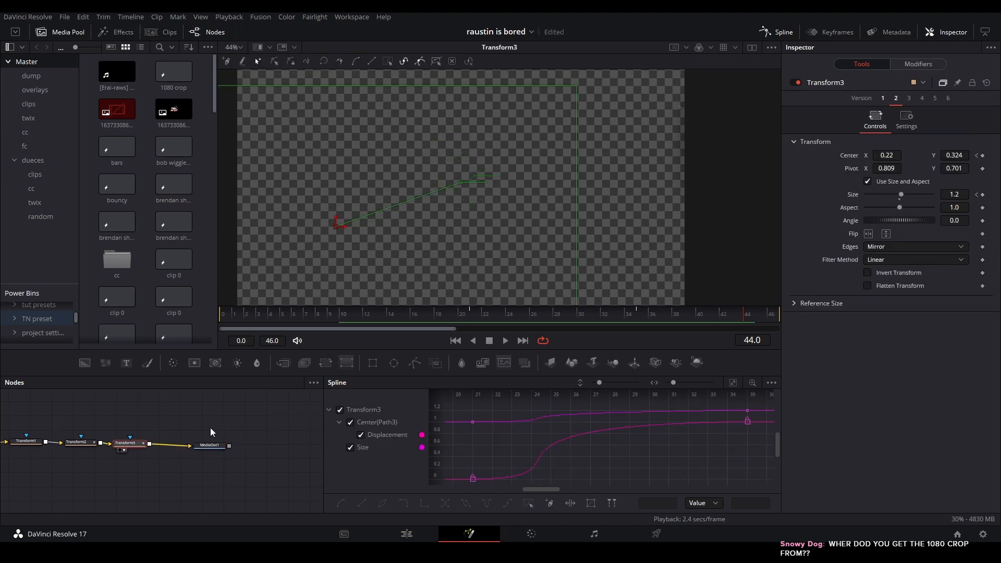
click(212, 441)
Step: Return to the Edit page and play Timeline 6 across the end of Compound Clip 6
click(407, 533)
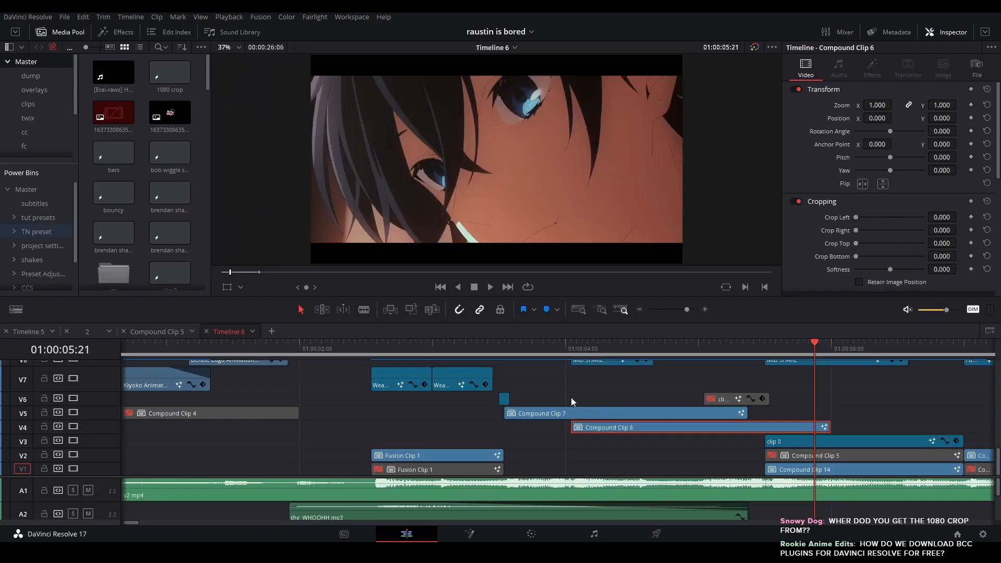
click(734, 349)
key(space)
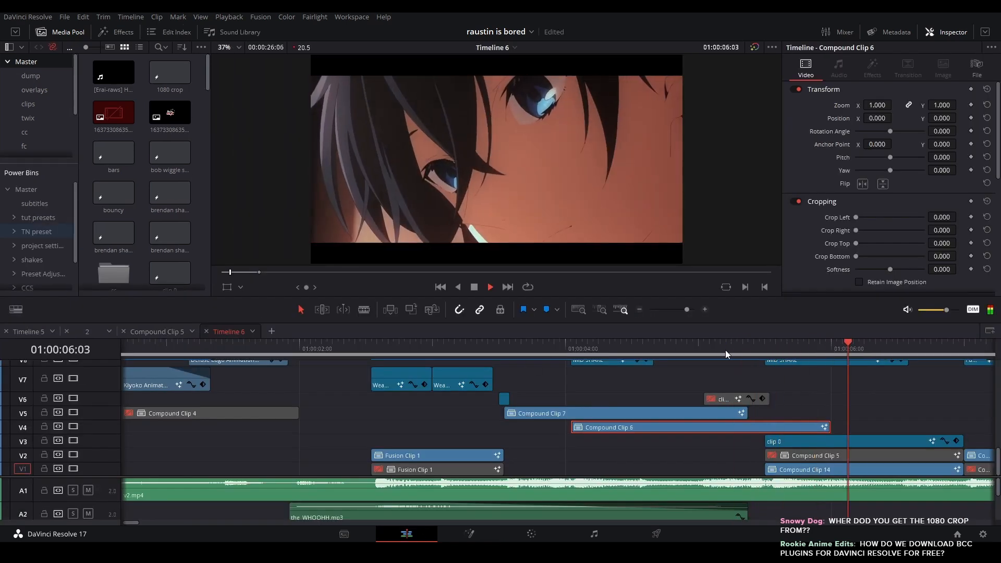
click(718, 351)
click(654, 350)
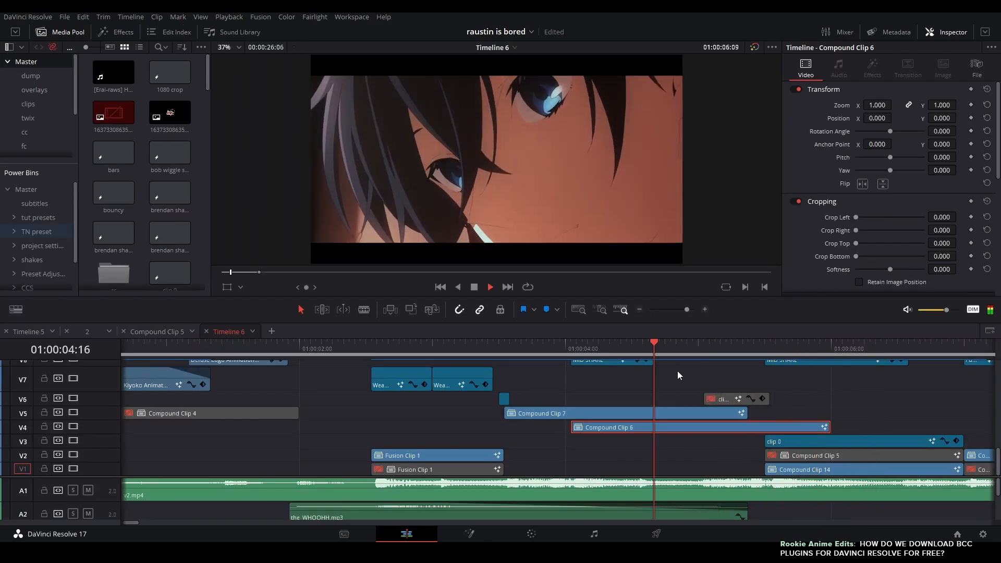
drag(785, 400, 557, 381)
key(space)
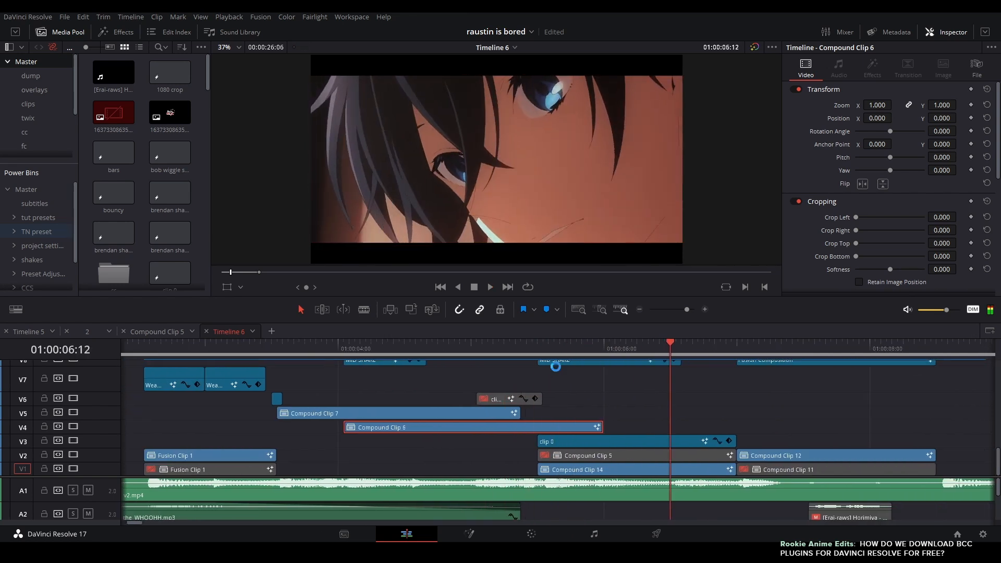
Step: Open Compound Clip 6 in Fusion at 01:00:05:13 and scrub the Merge1 output to frame 40 to examine its Blend fade
click(545, 348)
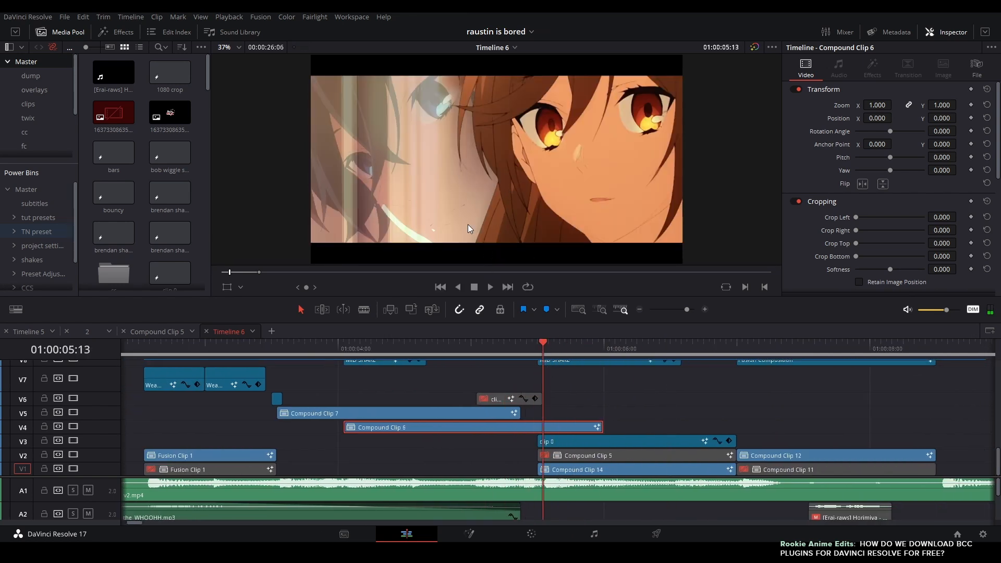
right_click(563, 427)
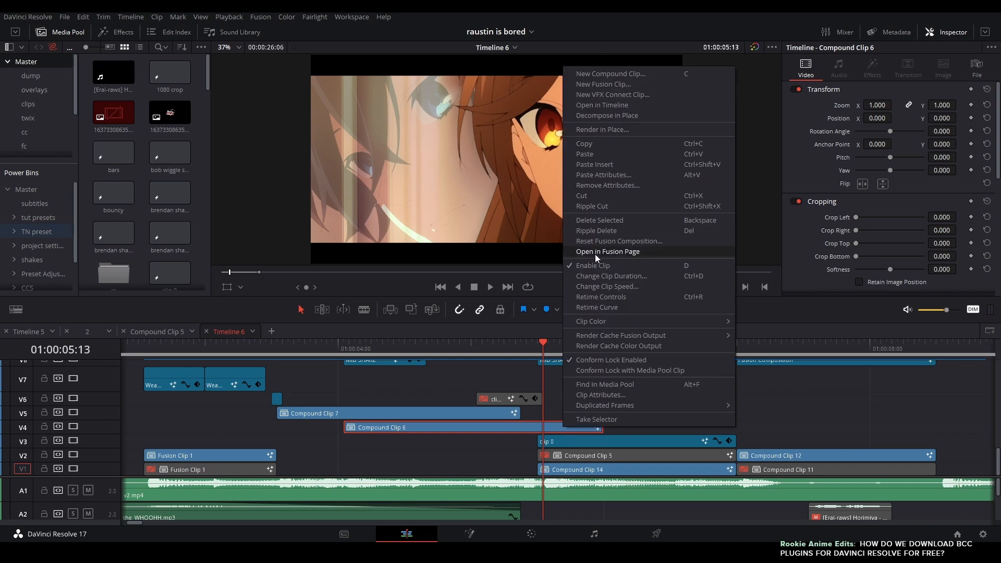
click(596, 251)
drag(10, 459, 170, 465)
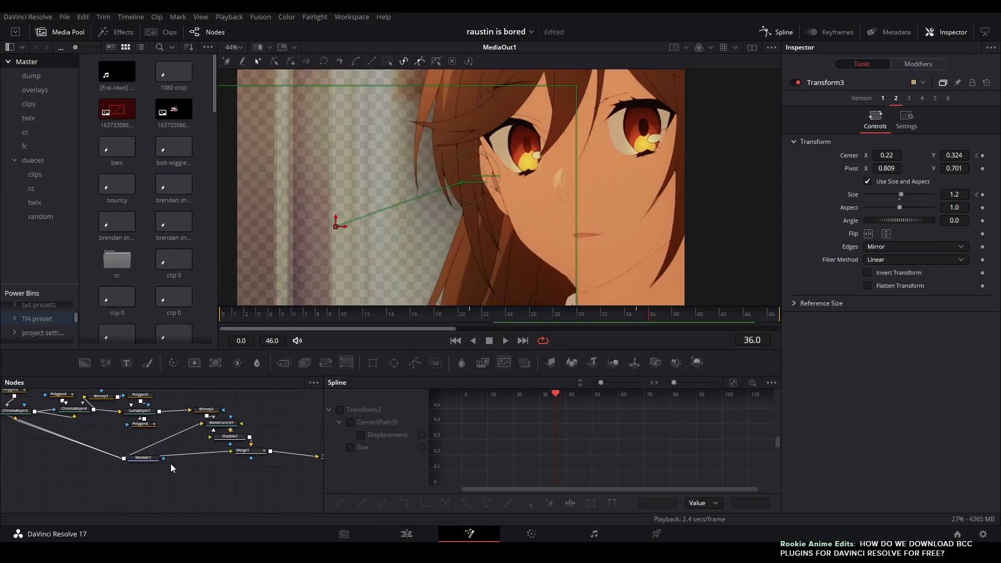
click(240, 452)
key(1)
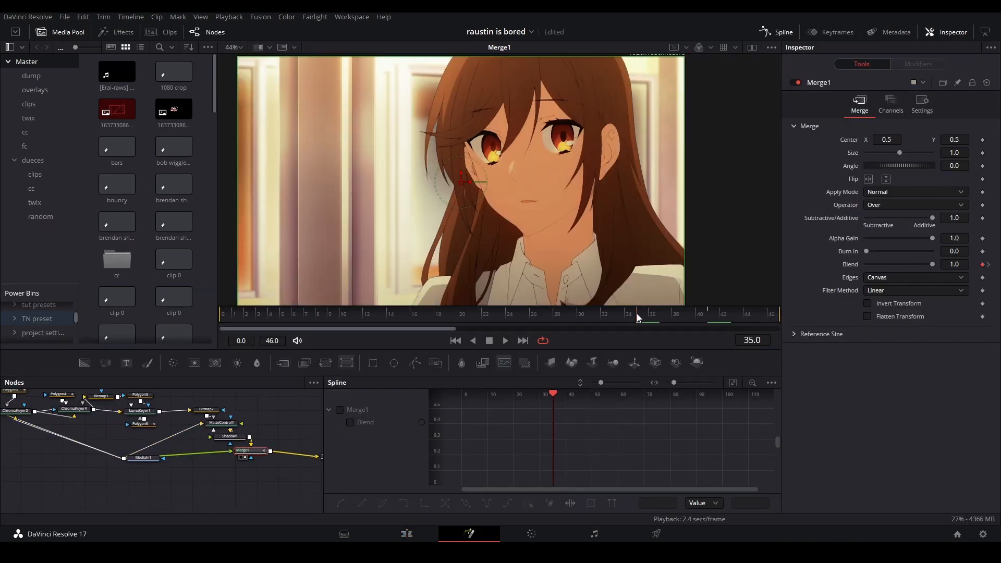
drag(653, 317, 700, 315)
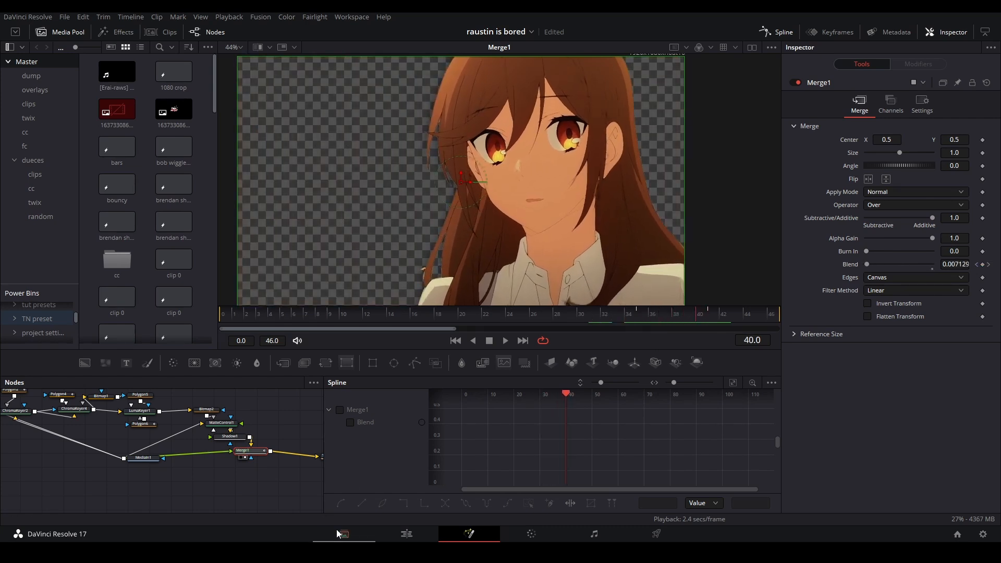
Step: Return to Timeline 6, save the project, and replay the transition from Compound Clip 6 into the clip below
click(407, 533)
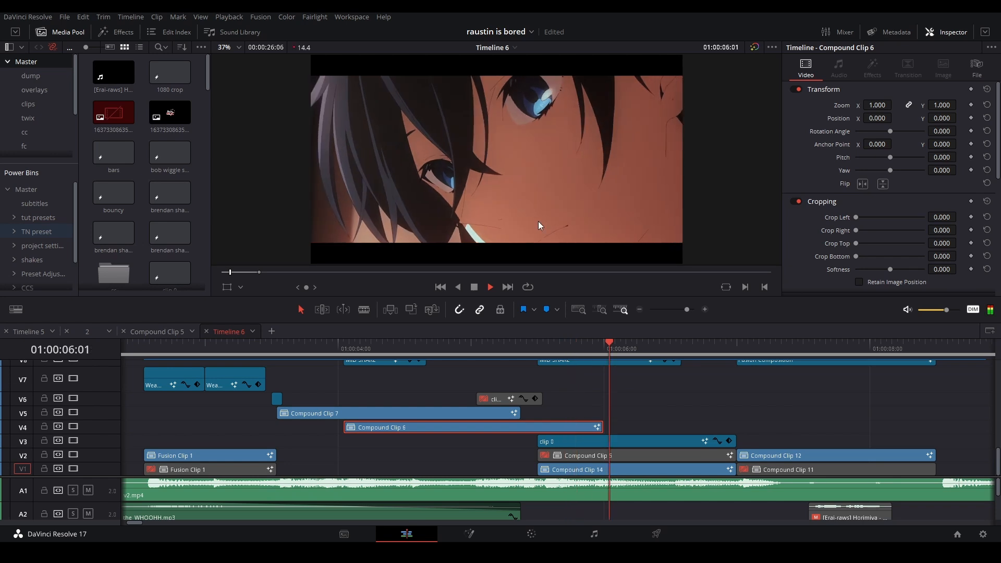
key(ctrl+s)
scroll(562, 428, right, 1)
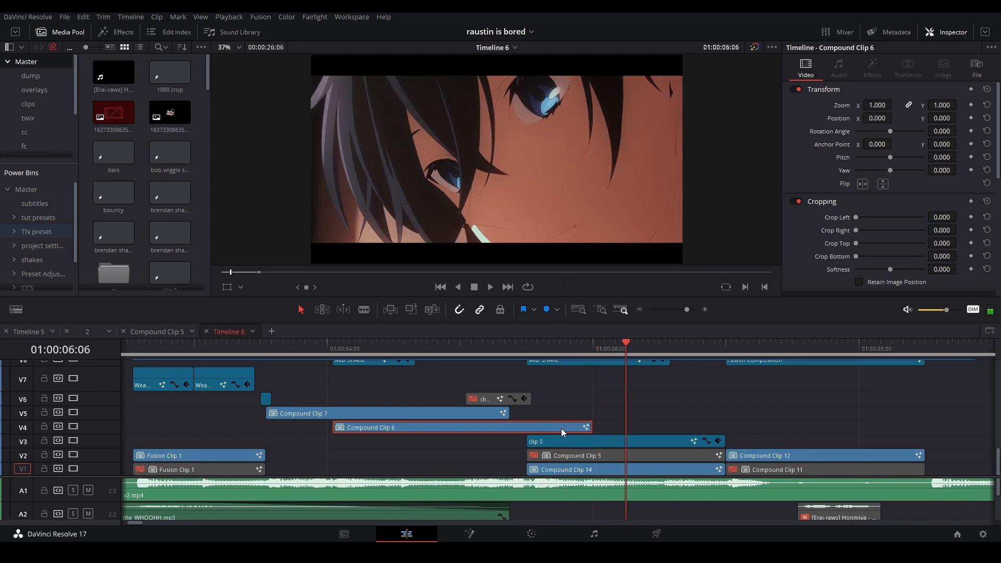
click(524, 346)
key(space)
Step: Play the section under the second MID SHAKE and manual exposure flicker clips on V8 and V10
scroll(543, 417, up, 3)
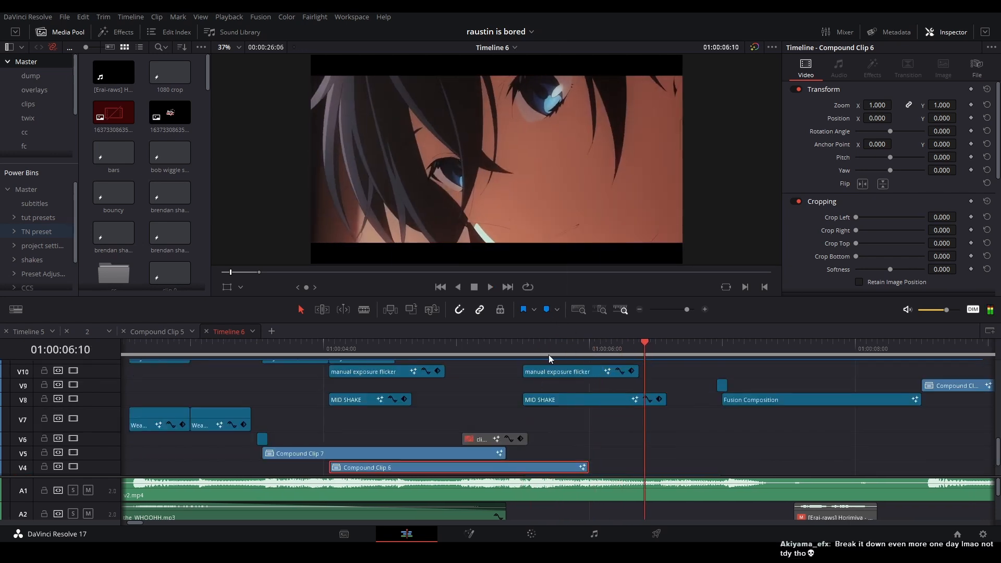
scroll(498, 449, up, 3)
click(493, 349)
key(space)
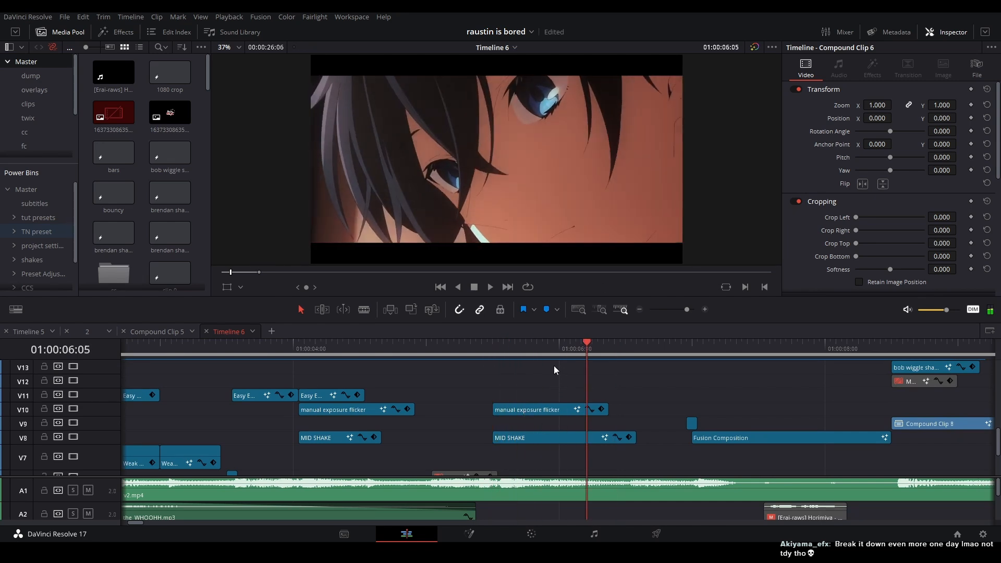
Step: Play the rest of the shot on the lower tracks through to 01:00:06:22, just before Compound Clip 12
scroll(502, 406, down, 5)
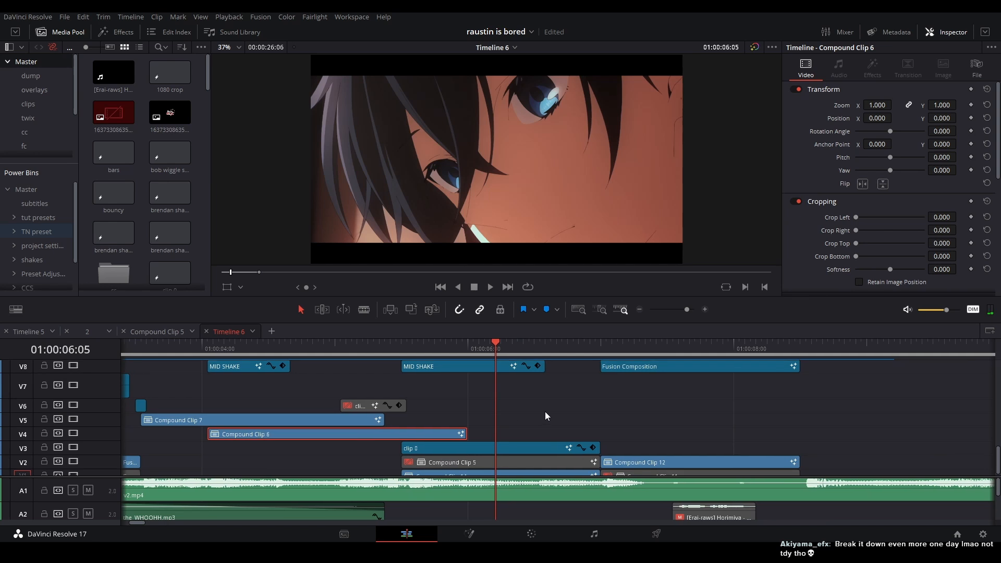
key(space)
click(522, 353)
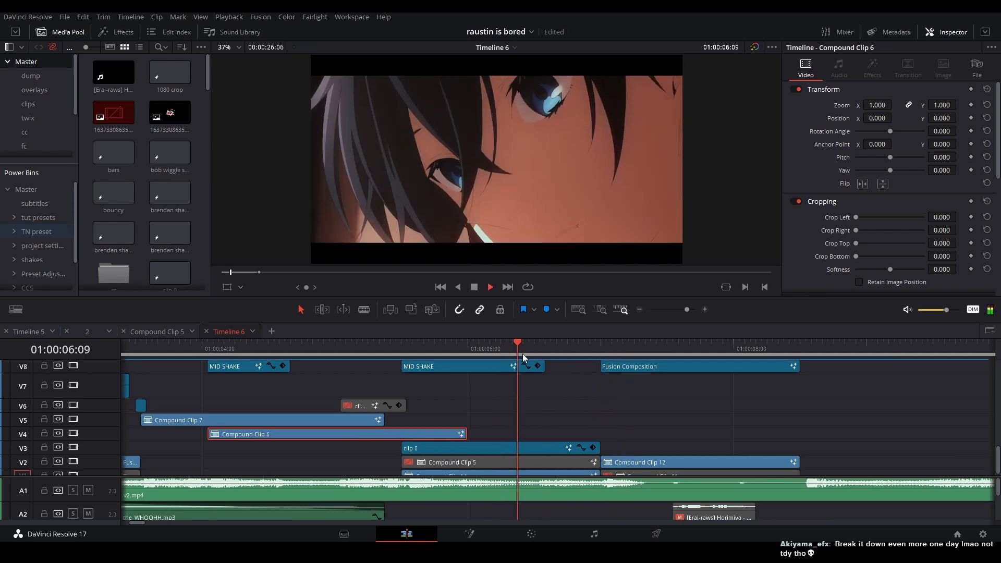
key(space)
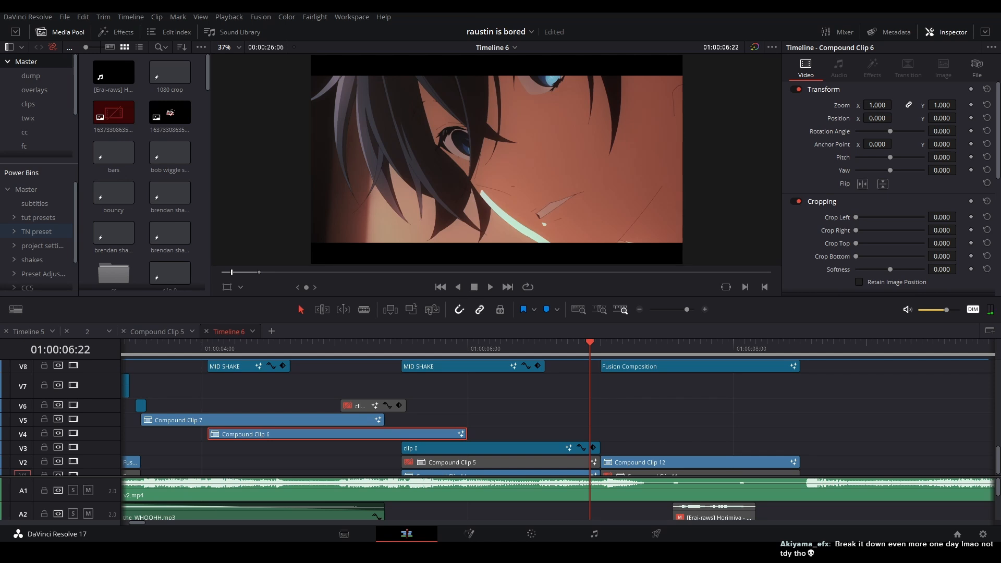
Step: Move the playhead back to 01:00:04:13 and open Compound Clip 6 in the Fusion page
click(654, 412)
scroll(653, 412, down, 2)
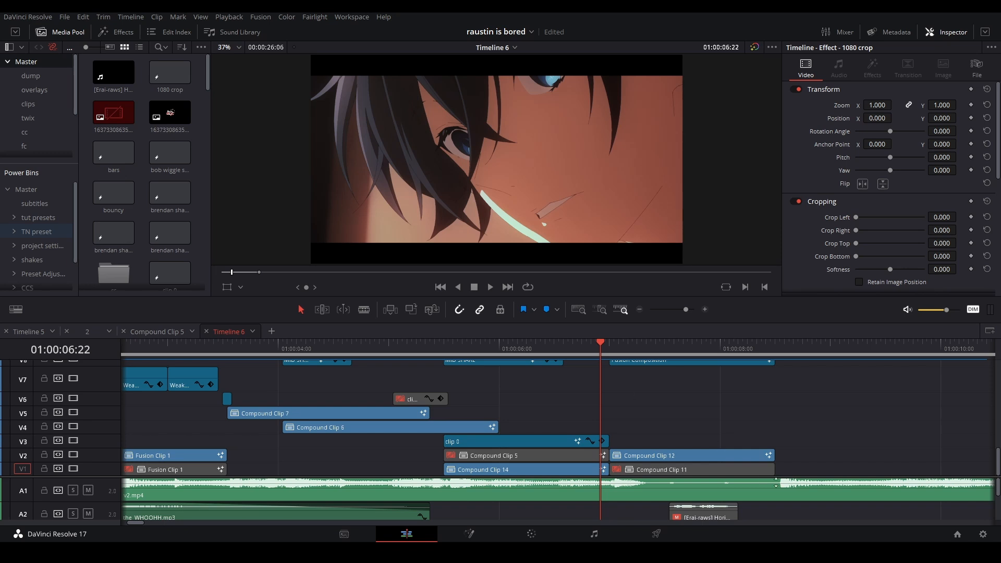
click(484, 346)
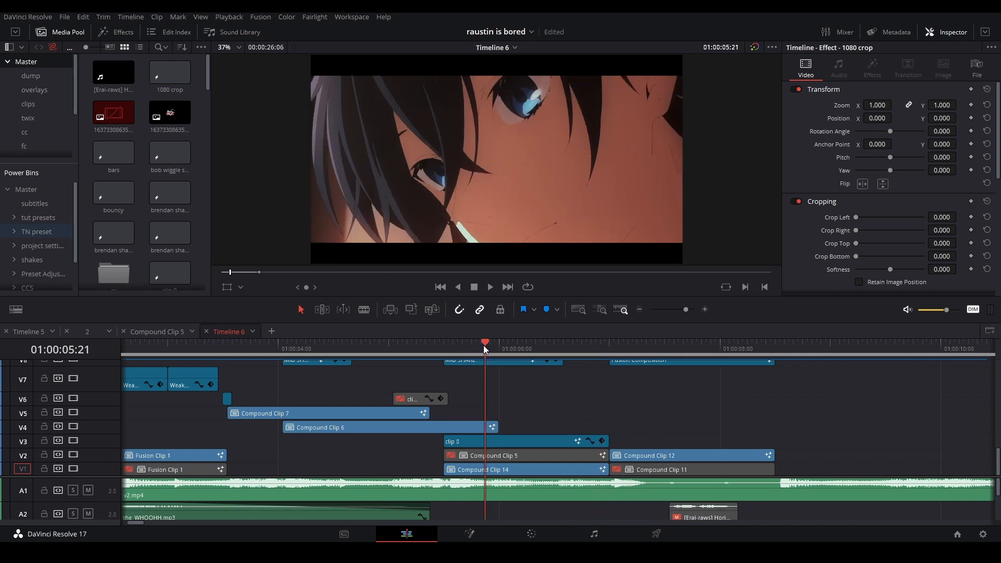
click(337, 346)
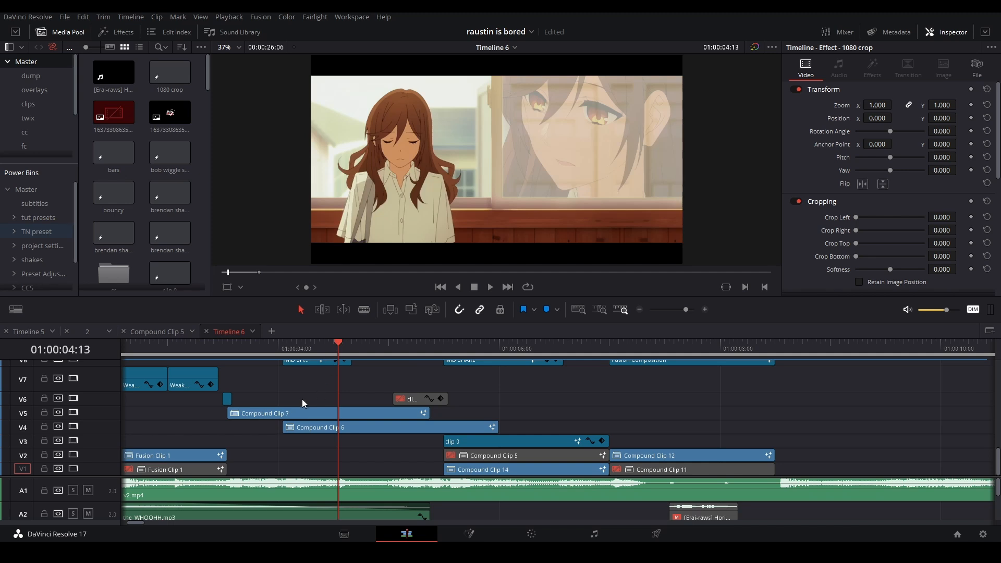
scroll(302, 399, left, 3)
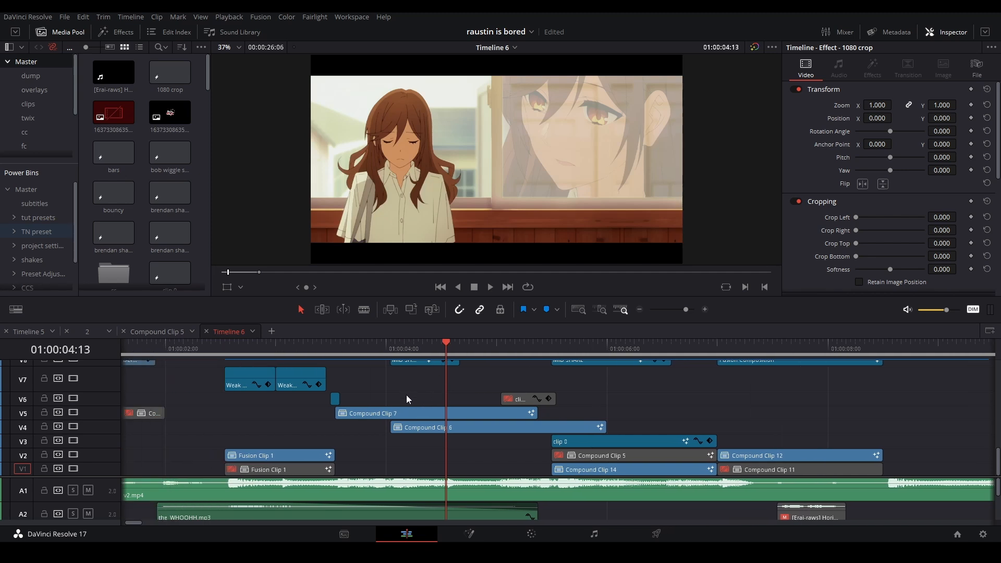
right_click(472, 423)
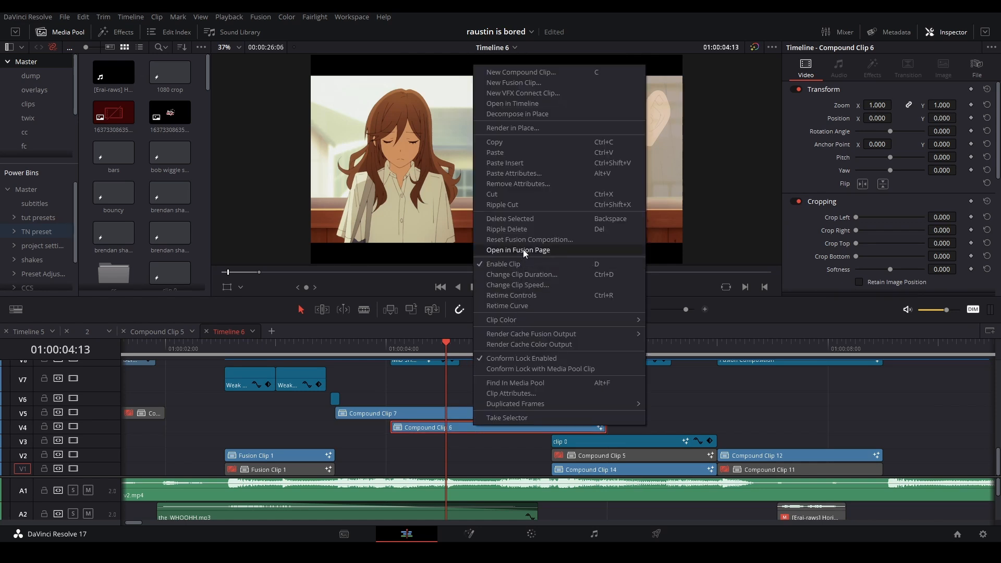
click(523, 249)
Step: Show the ChromaKeyer1 output in the viewer to examine the first key of the character
drag(236, 462, 449, 468)
drag(208, 451, 418, 484)
click(195, 450)
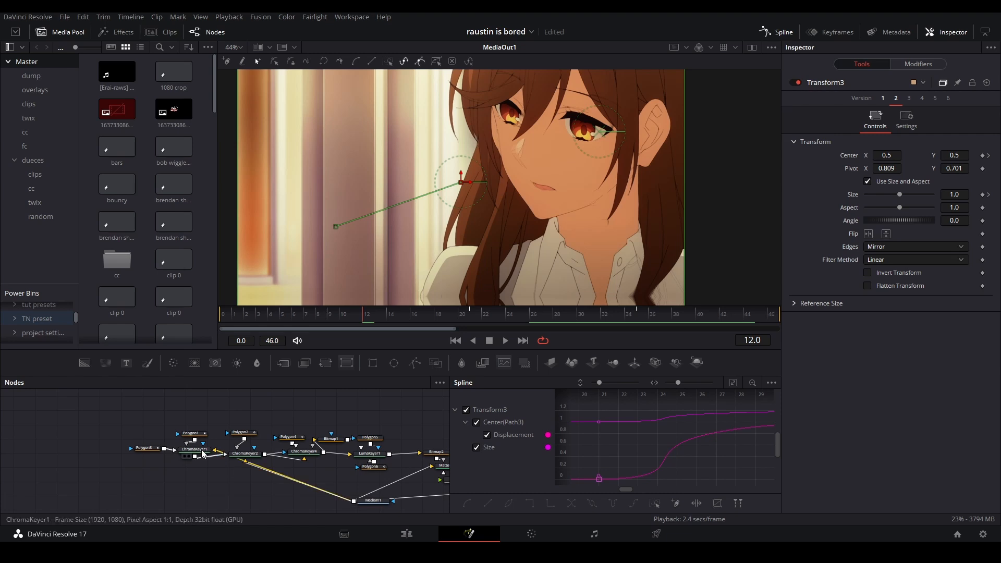
key(2)
mouse_move(411, 180)
mouse_down()
mouse_move(411, 195)
mouse_move(417, 177)
mouse_up()
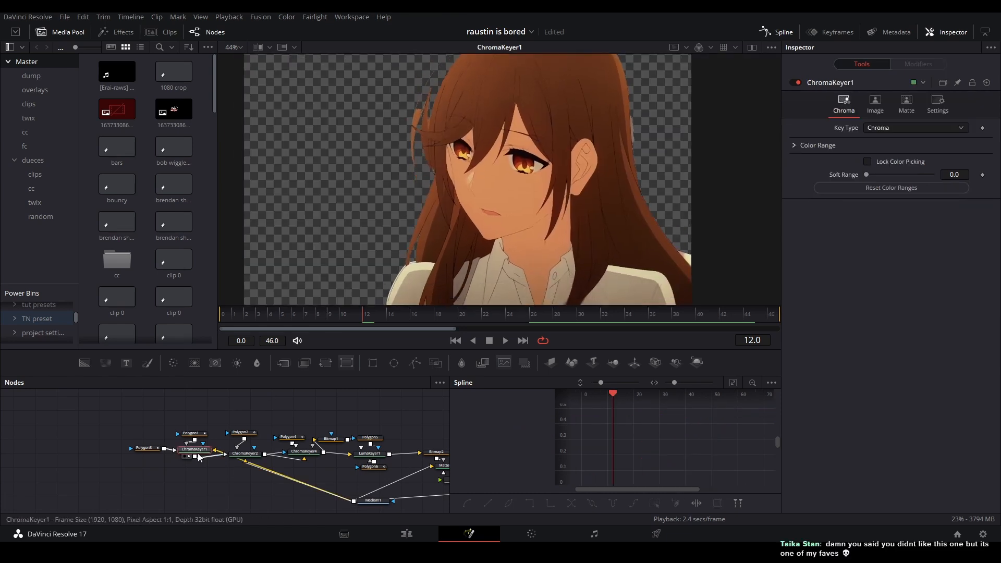
Step: View the Polygon1 and Polygon3 masks around ChromaKeyer1, and the Polygon2 mask feeding ChromaKeyer2
click(195, 439)
click(144, 448)
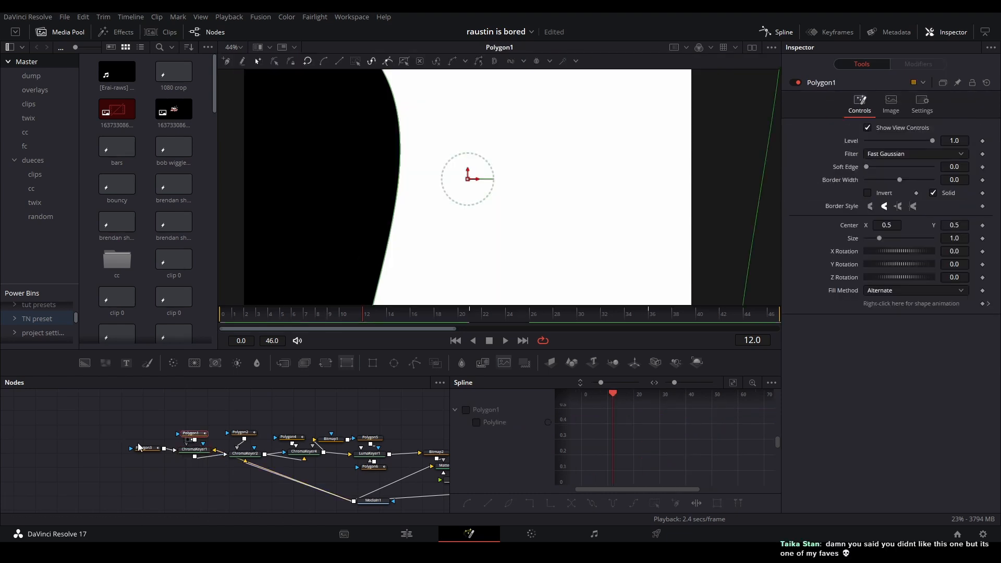
click(245, 454)
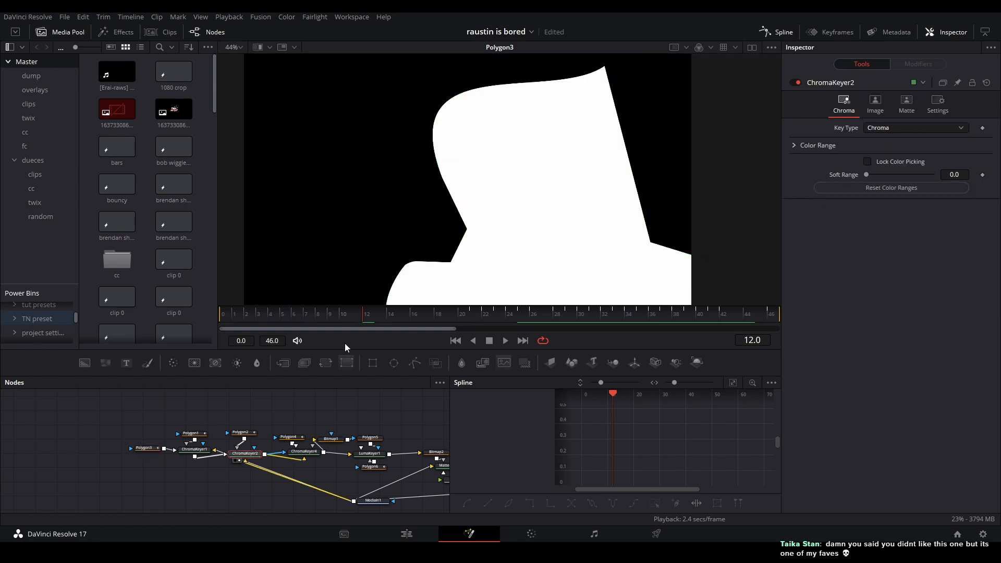
key(2)
click(244, 434)
key(2)
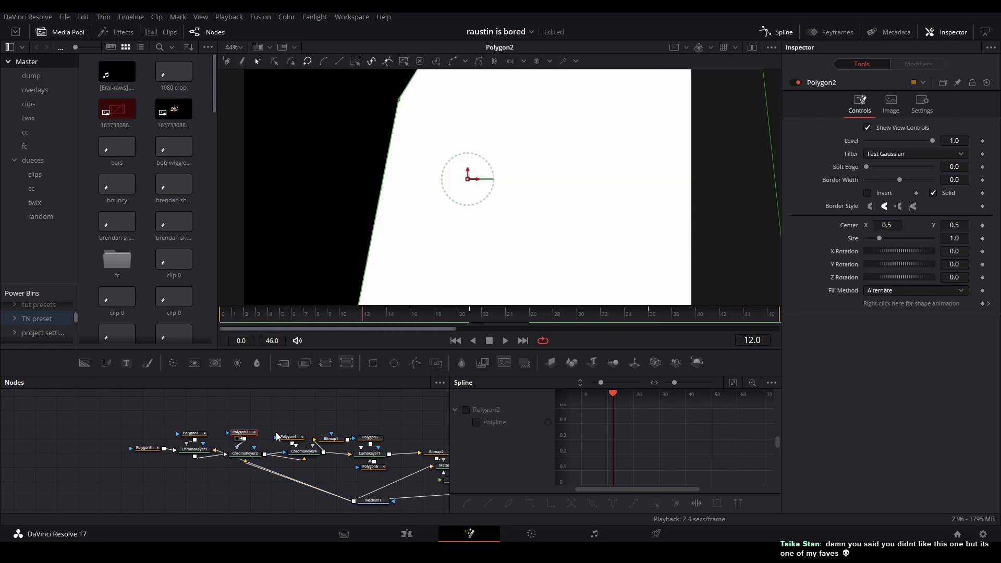
Step: View the outputs of the next keyers in the chain, ChromaKeyer4 and LumaKeyer1
click(247, 456)
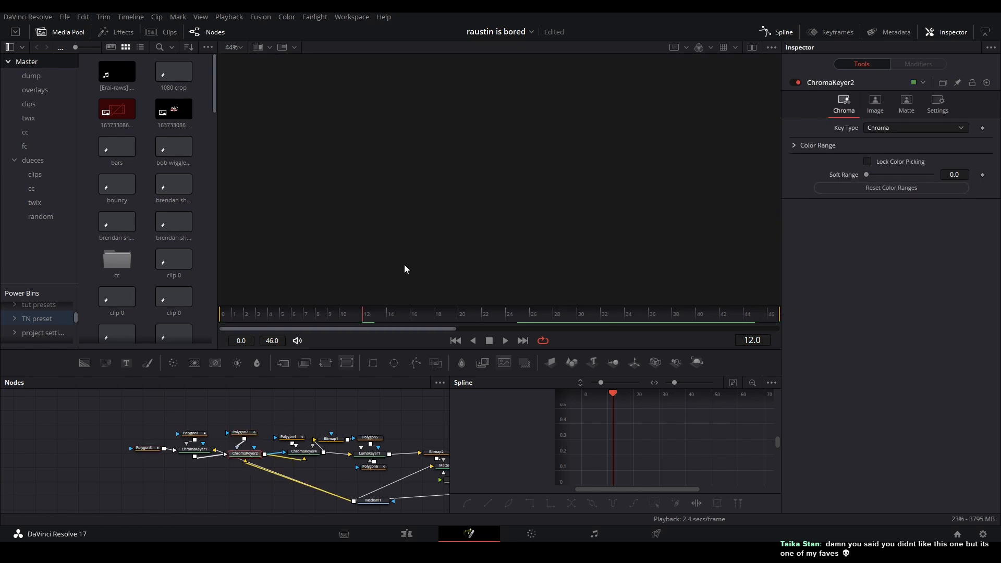
click(285, 452)
key(2)
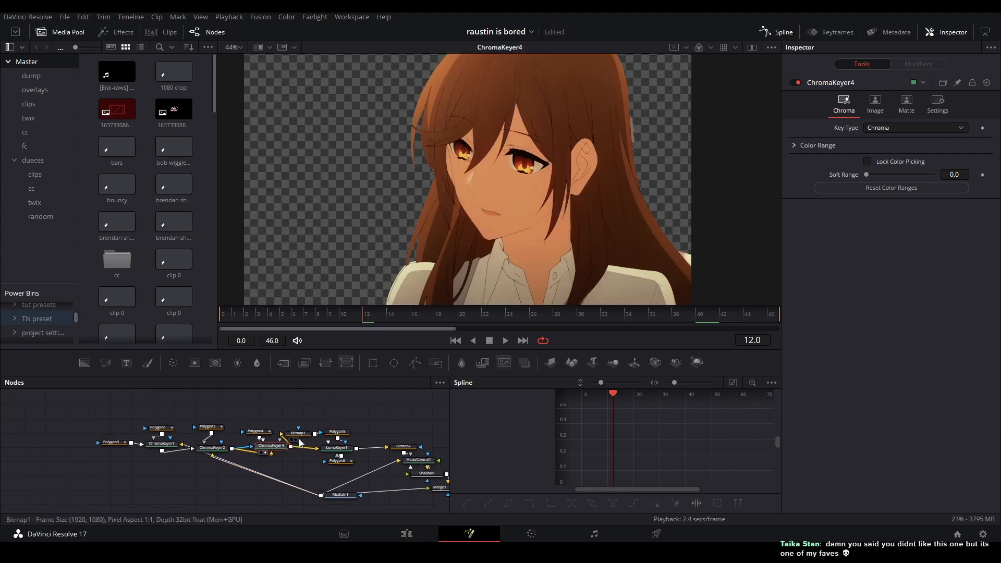
click(336, 448)
key(2)
Step: Compare the Polygon5 mask with the LumaKeyer1 output, and show the Bitmap2 matte in the viewer
click(337, 432)
key(2)
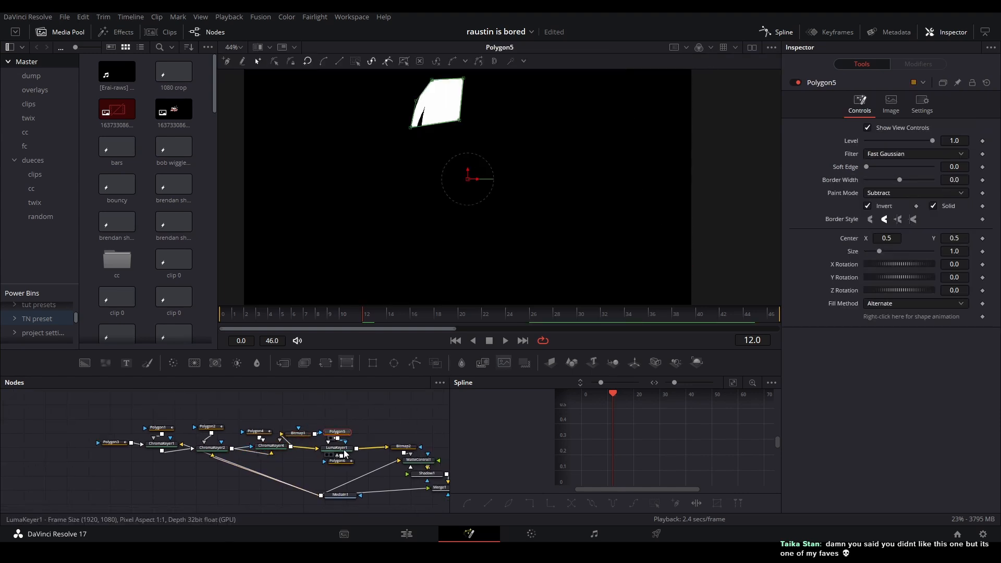
click(343, 450)
key(2)
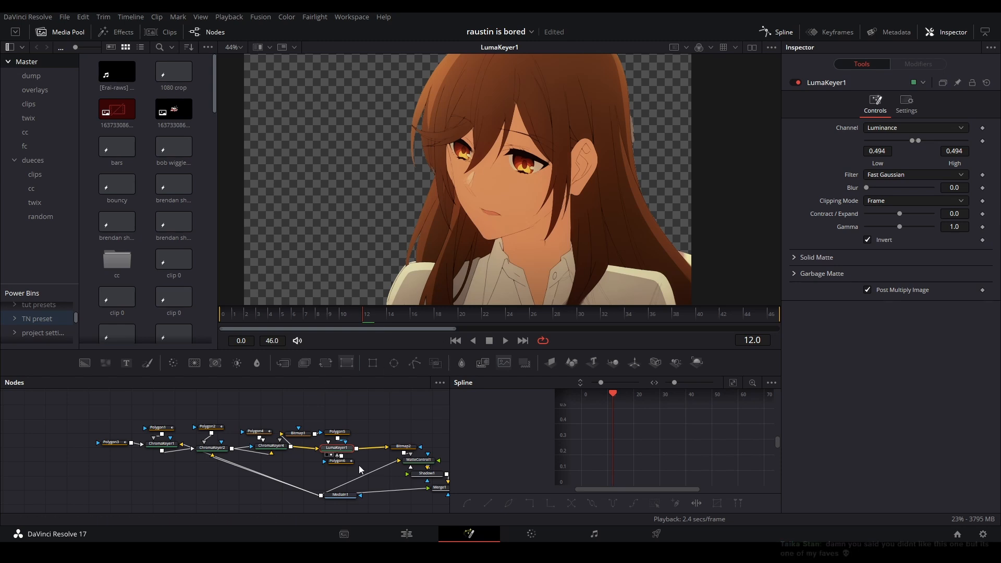
click(404, 447)
key(2)
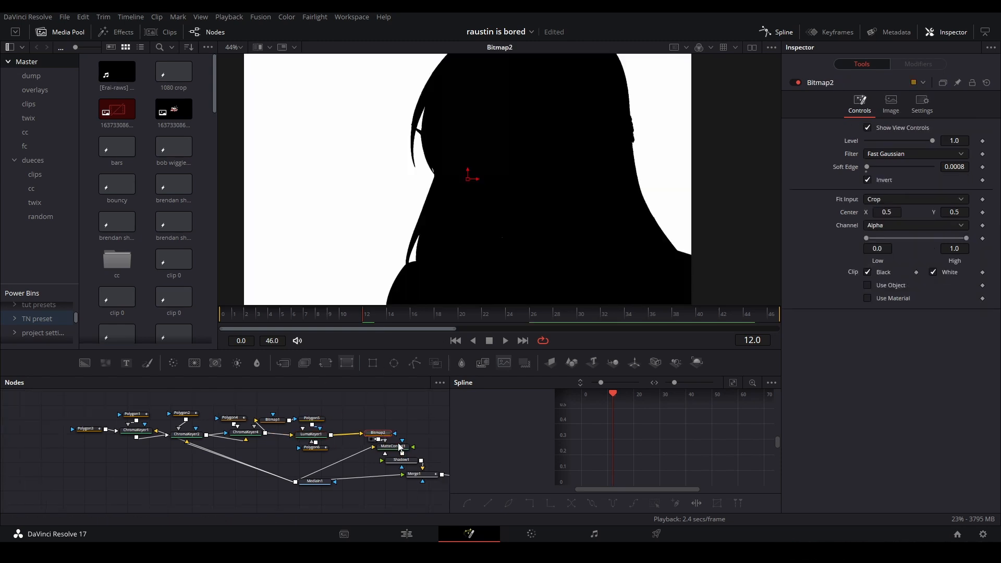
Step: View the MatteControl1 cutout and the Merge1 composite in the viewer, and return to the edit timeline
click(393, 446)
key(2)
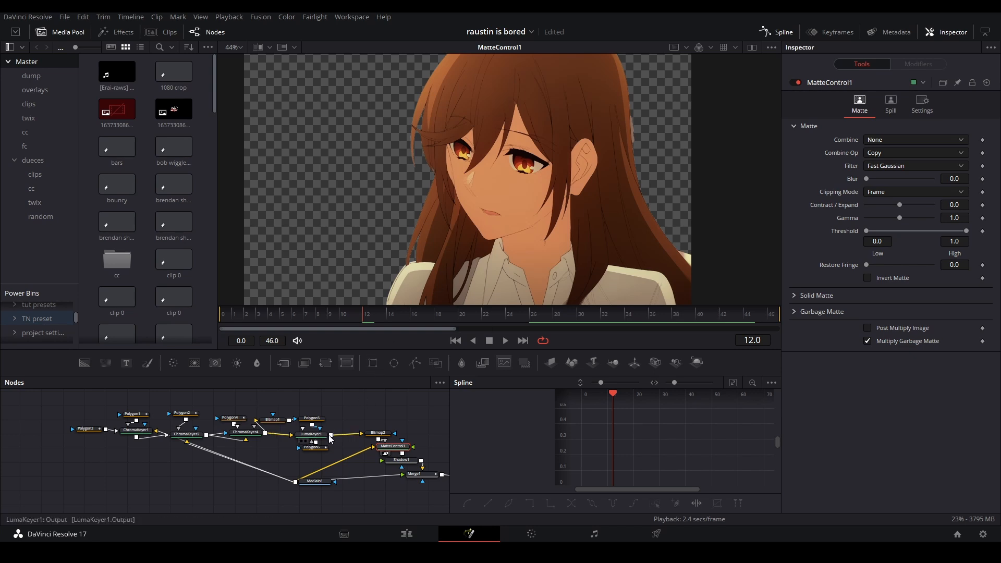
drag(329, 435, 308, 421)
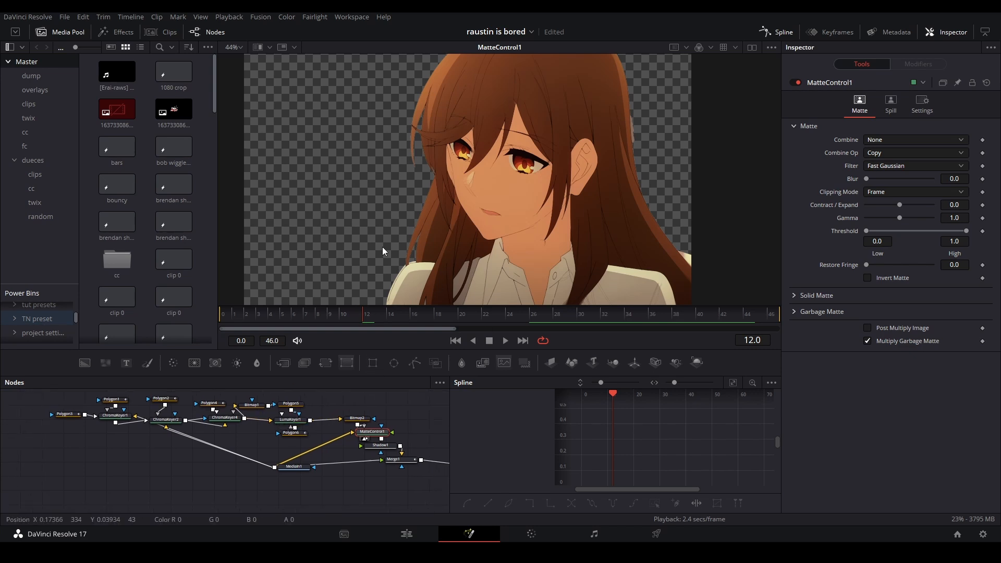
click(380, 446)
click(409, 460)
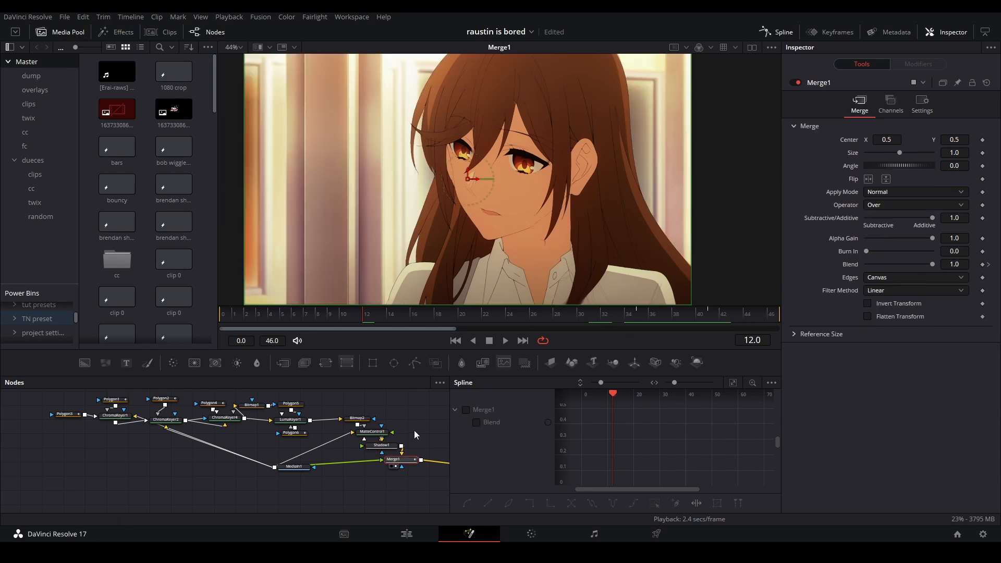
scroll(399, 461, right, 5)
click(417, 536)
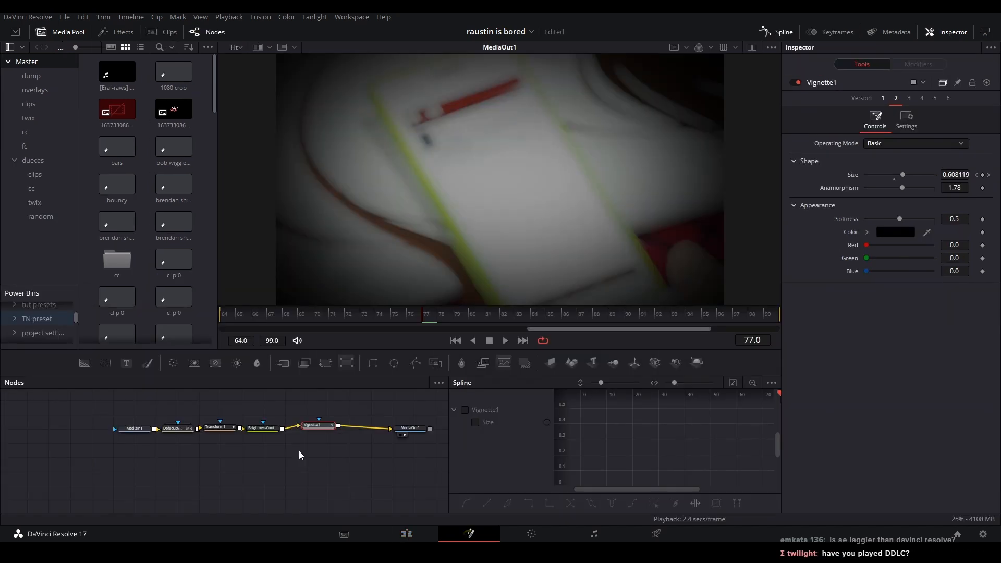
Step: Space MediaIn1 away from DefocusGamma in the Compound Clip 12 composition and add a MatteControl node above the chain
drag(291, 460, 296, 483)
scroll(188, 411, up, 5)
drag(189, 424, 225, 416)
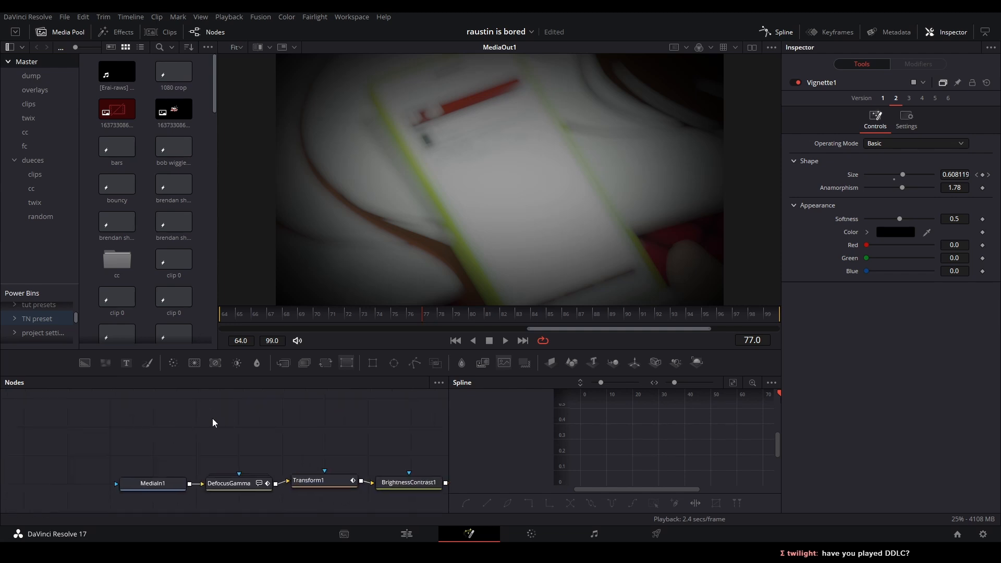
drag(156, 484, 77, 478)
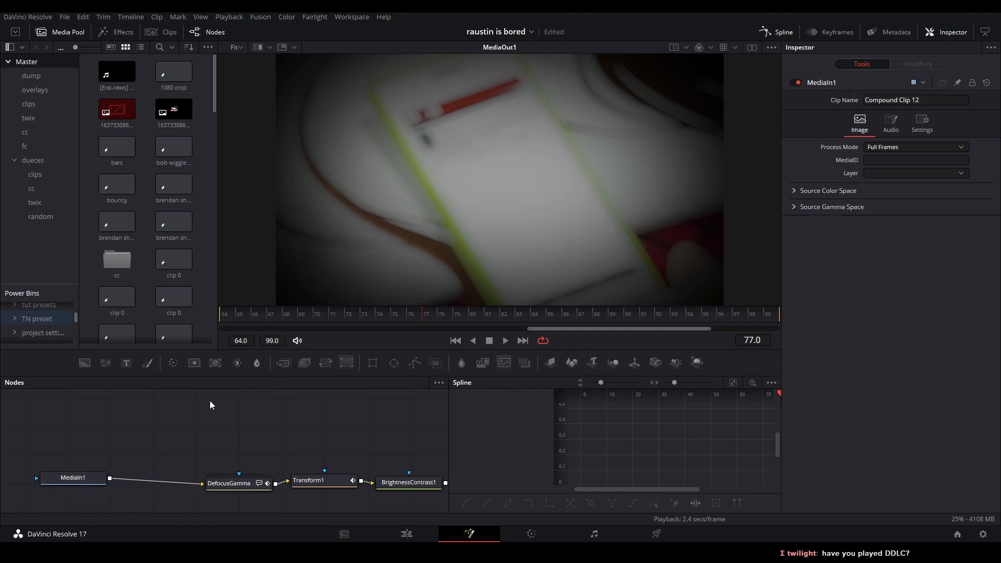
key(shift+space)
text(ma)
key(BackSpace)
key(BackSpace)
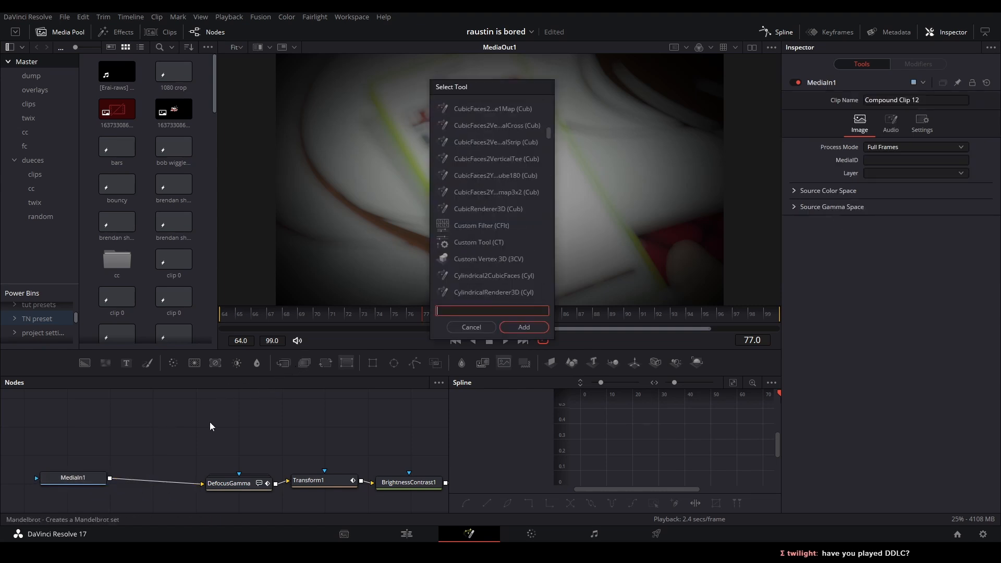
text(matte)
key(Return)
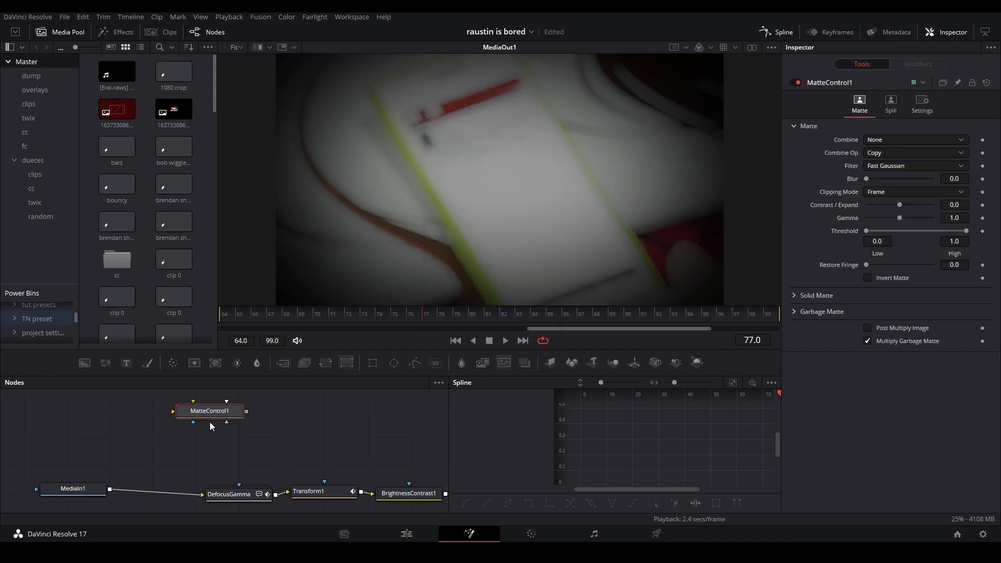
drag(211, 425, 96, 421)
click(284, 363)
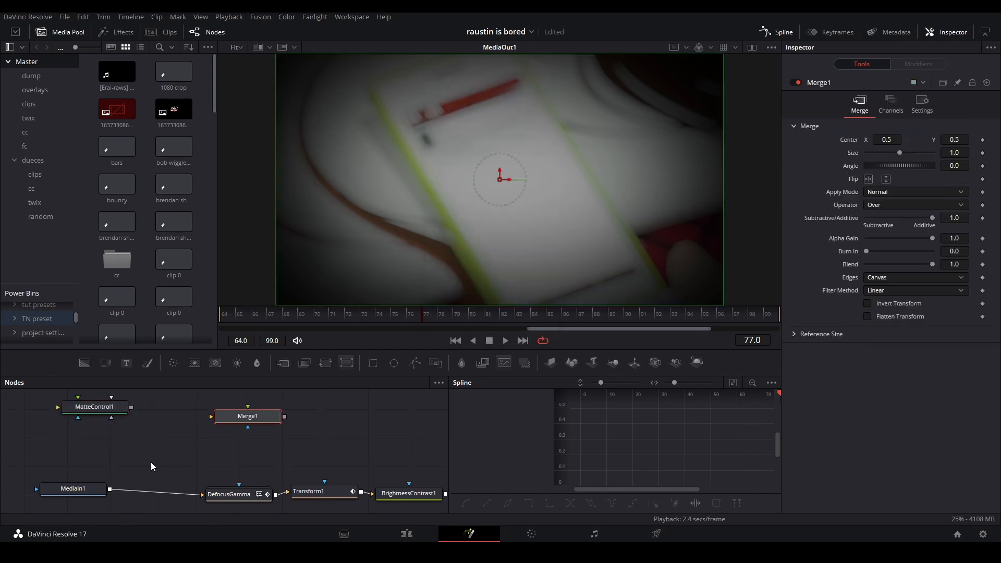
drag(110, 490, 213, 430)
drag(241, 419, 230, 442)
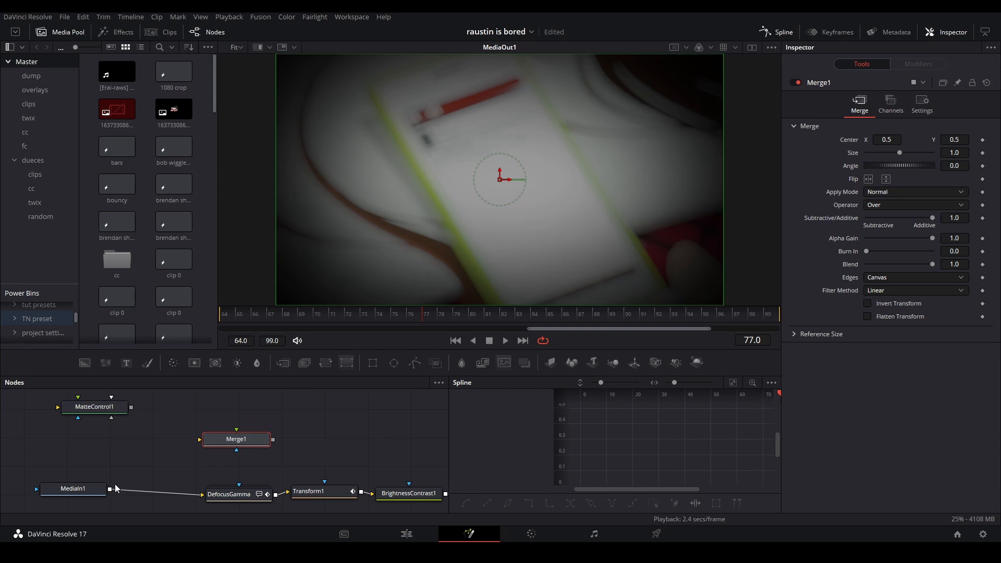
drag(110, 489, 219, 439)
drag(219, 439, 227, 434)
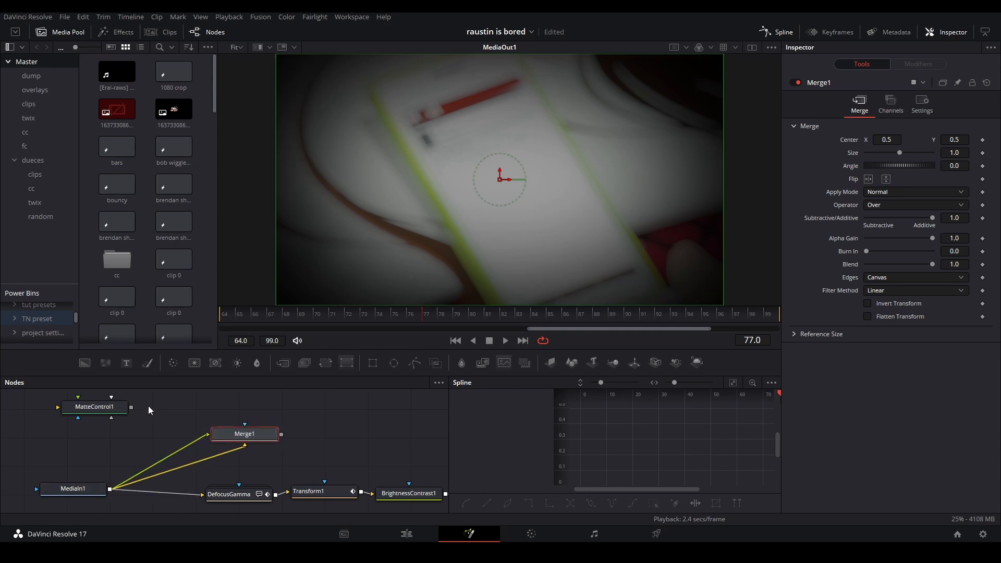
click(179, 451)
key(ctrl+z)
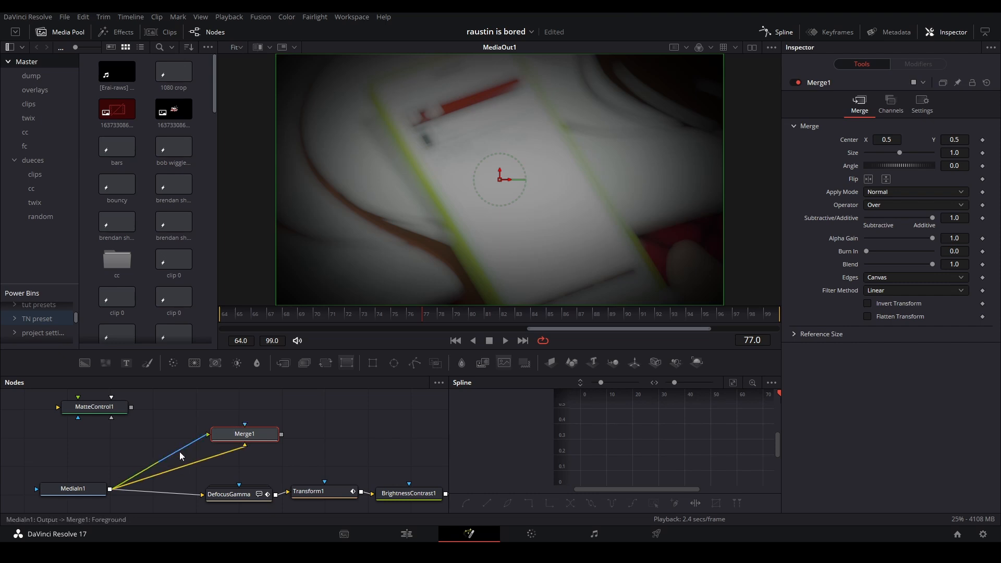
alt+click(180, 451)
drag(181, 453, 246, 397)
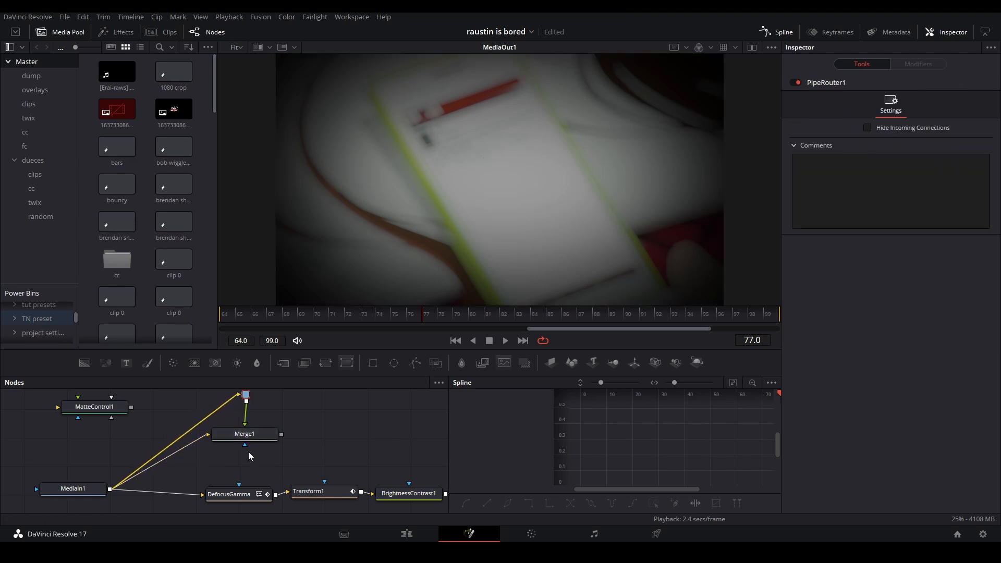
drag(249, 440, 211, 400)
key(Delete)
Step: Connect MediaIn1 to the MatteControl1 background input and show MatteControl1 in the viewer
drag(102, 408, 198, 424)
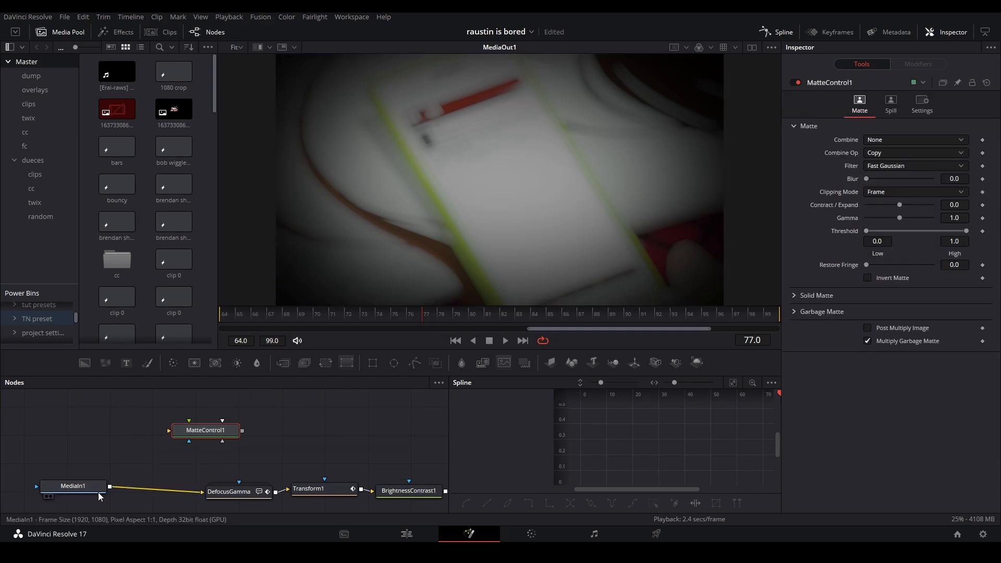
drag(109, 489, 229, 445)
key(1)
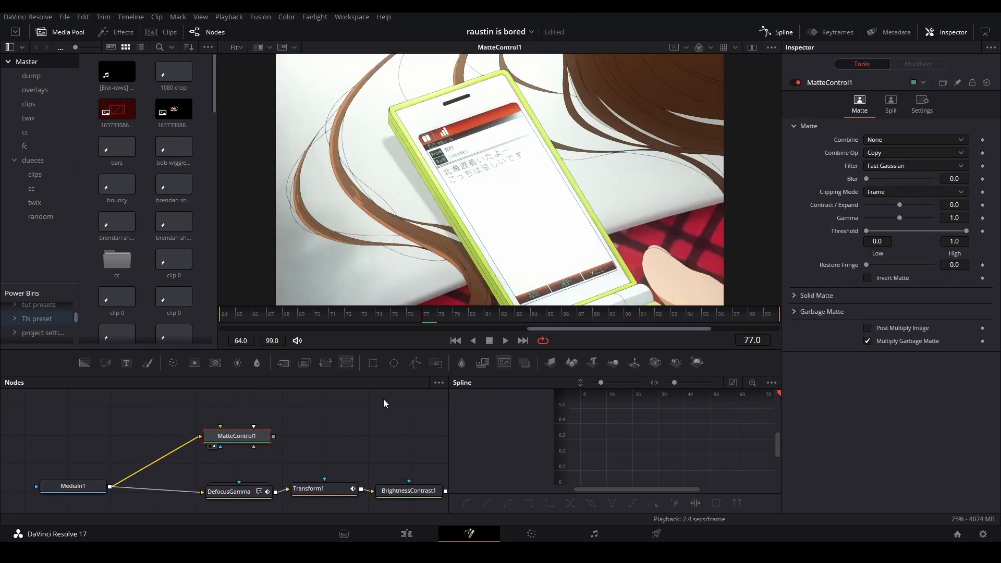
Step: Add a Polygon mask and trace a closed outline around the green phone
click(415, 363)
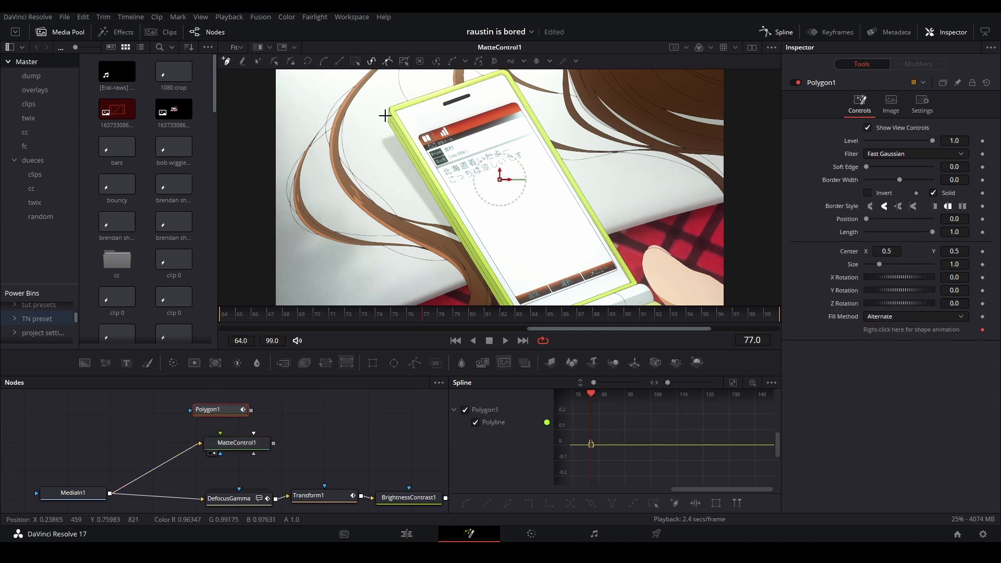
click(390, 109)
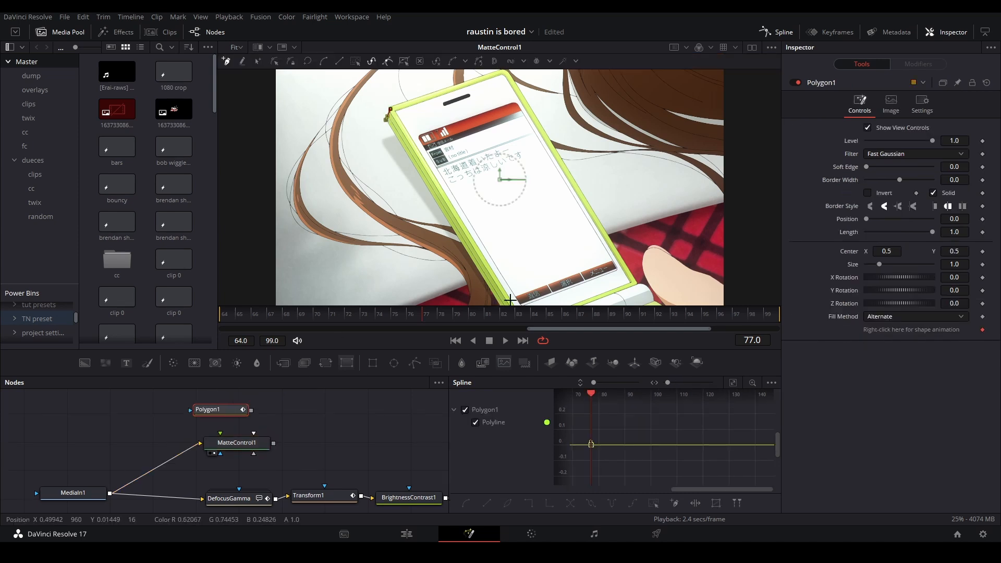
drag(509, 300, 491, 259)
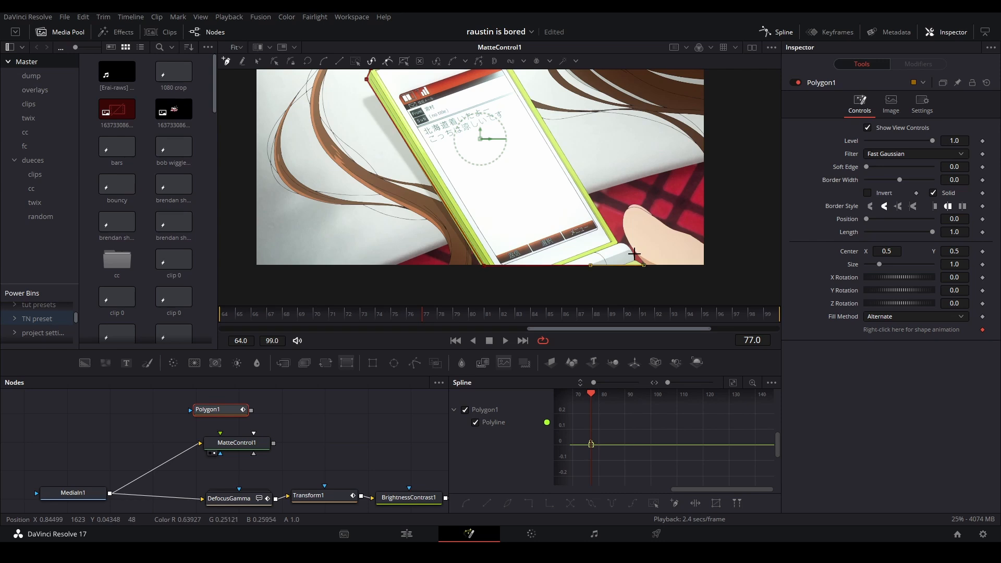
scroll(525, 246, up, 5)
click(481, 166)
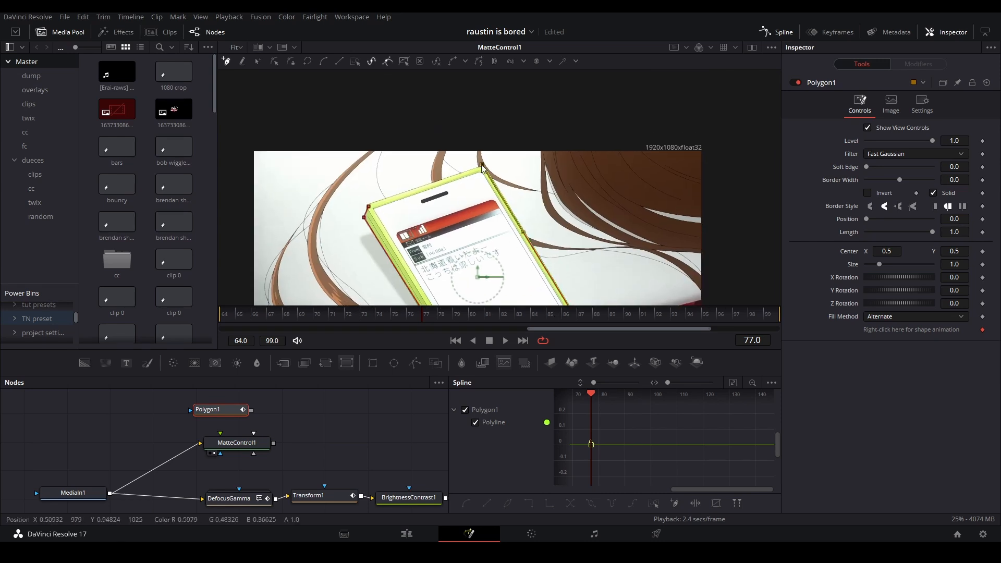
Step: Connect Polygon1 to MatteControl1 as the garbage matte and invert it to isolate the phone
drag(251, 410, 260, 443)
click(292, 472)
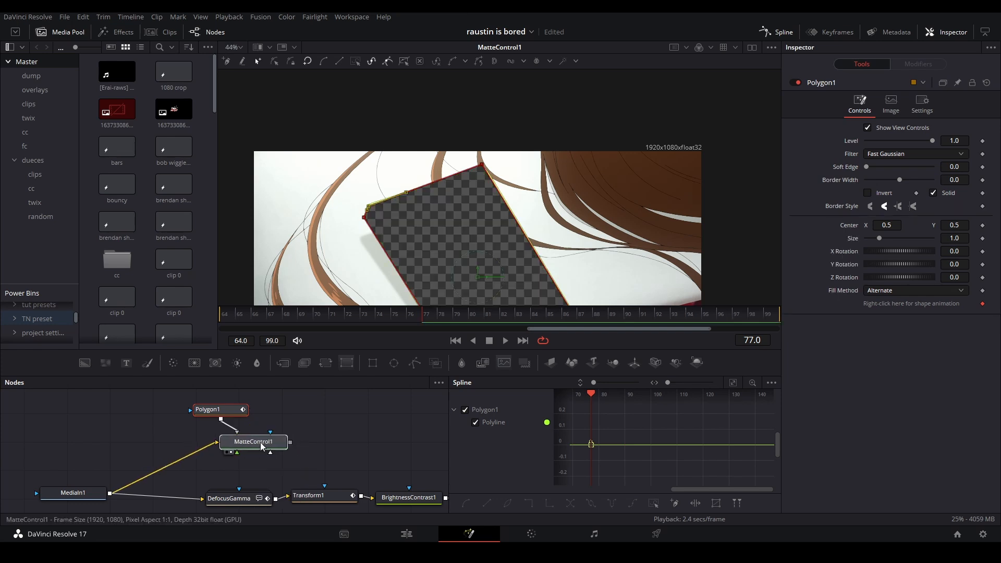
drag(450, 248, 403, 139)
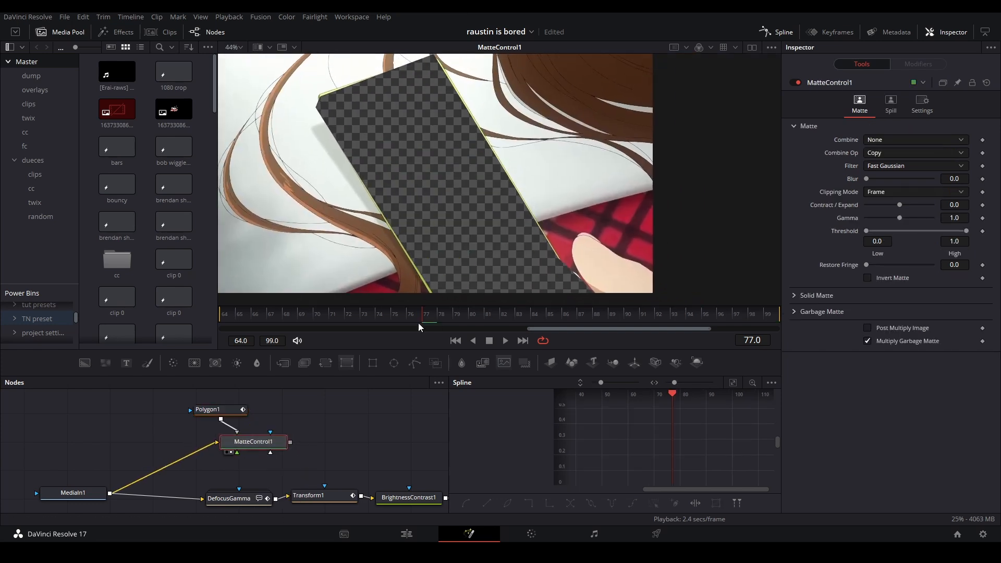
click(795, 313)
click(867, 325)
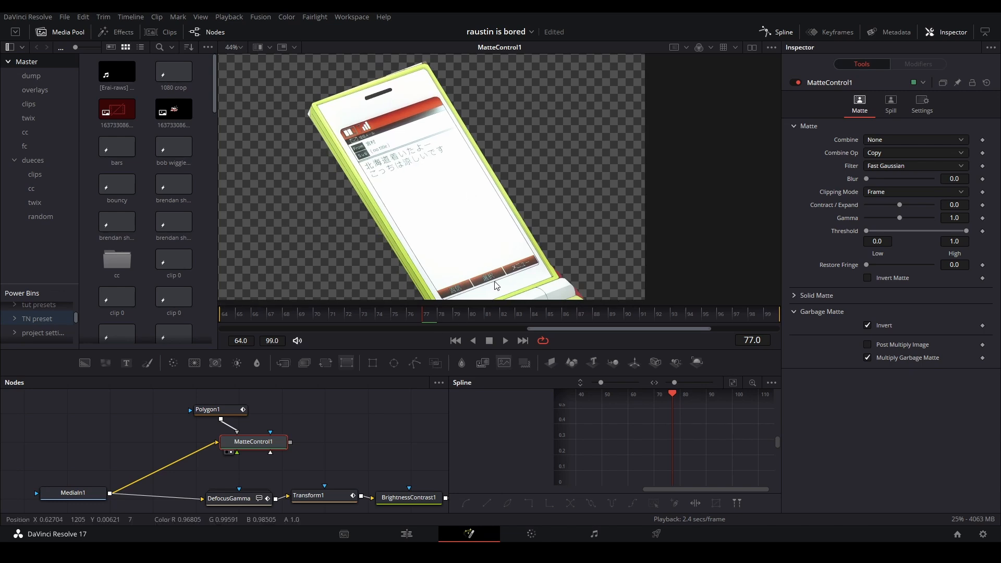
drag(497, 286, 505, 280)
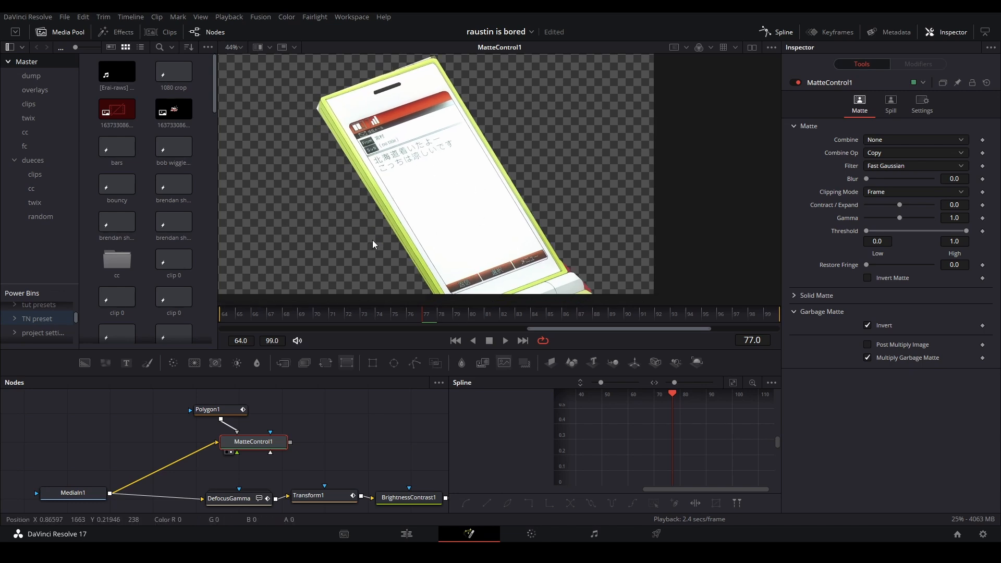
Step: Delete the demonstration nodes Polygon1 and MatteControl1, and save the project
drag(298, 444, 210, 411)
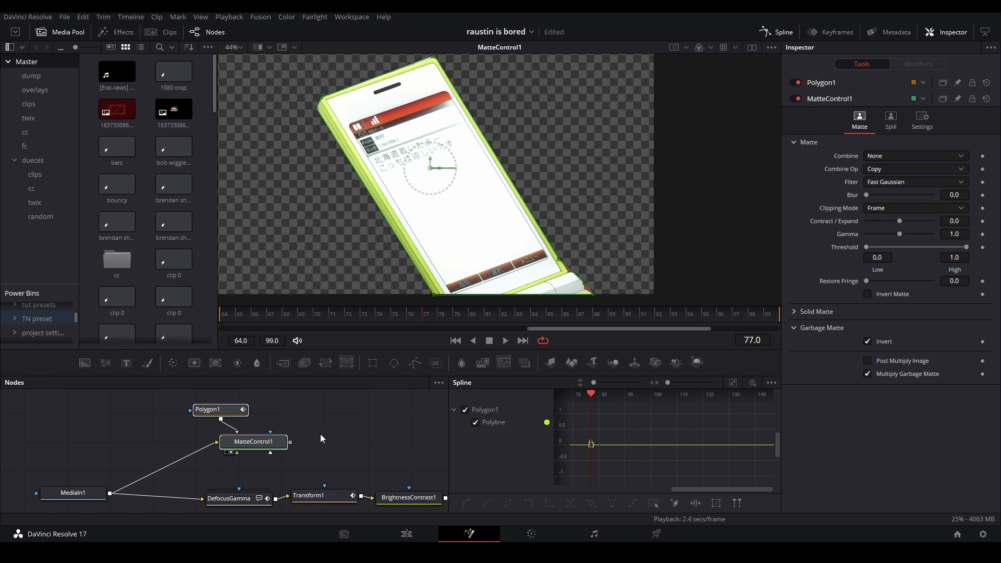
drag(273, 448, 269, 445)
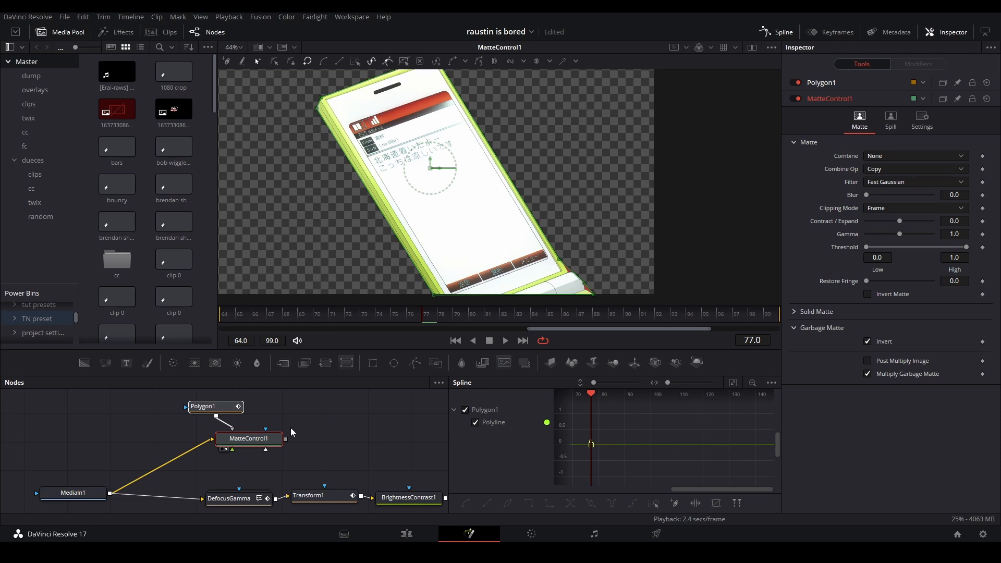
drag(337, 480, 174, 388)
key(Delete)
key(ctrl+s)
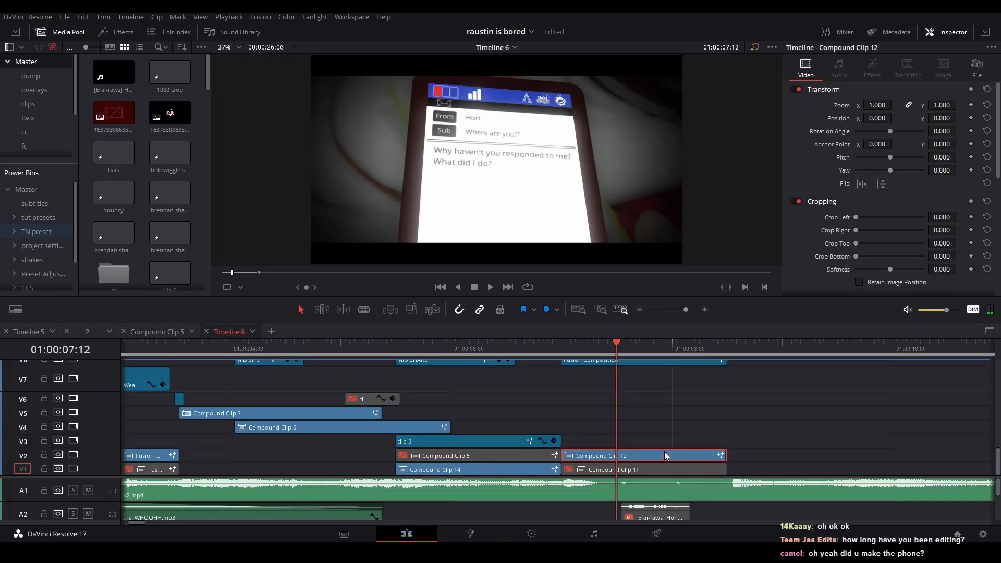
Step: Open Compound Clip 12 in the Fusion page and examine the DefocusGamma settings and blurred background from frame 64
right_click(665, 453)
click(591, 381)
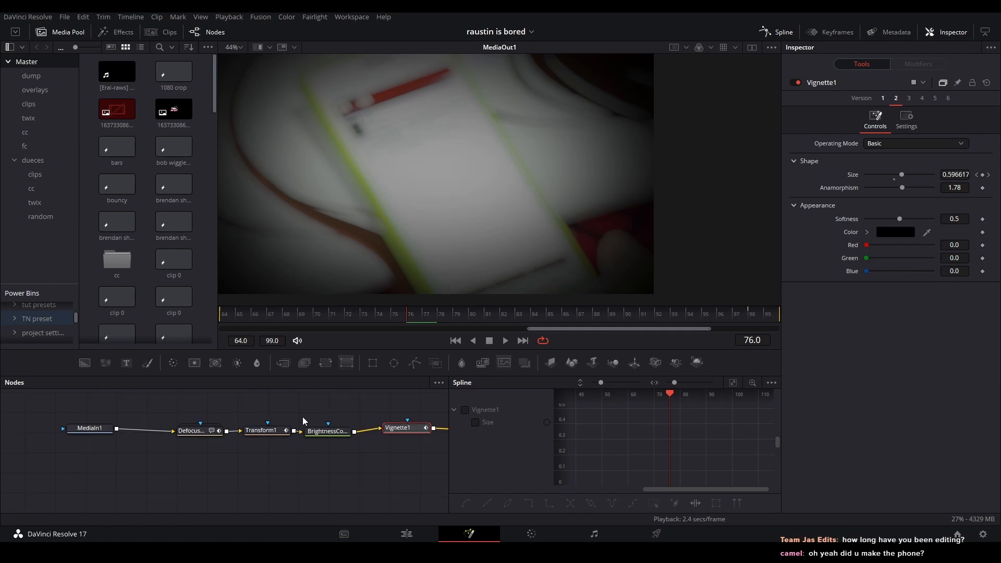
click(150, 442)
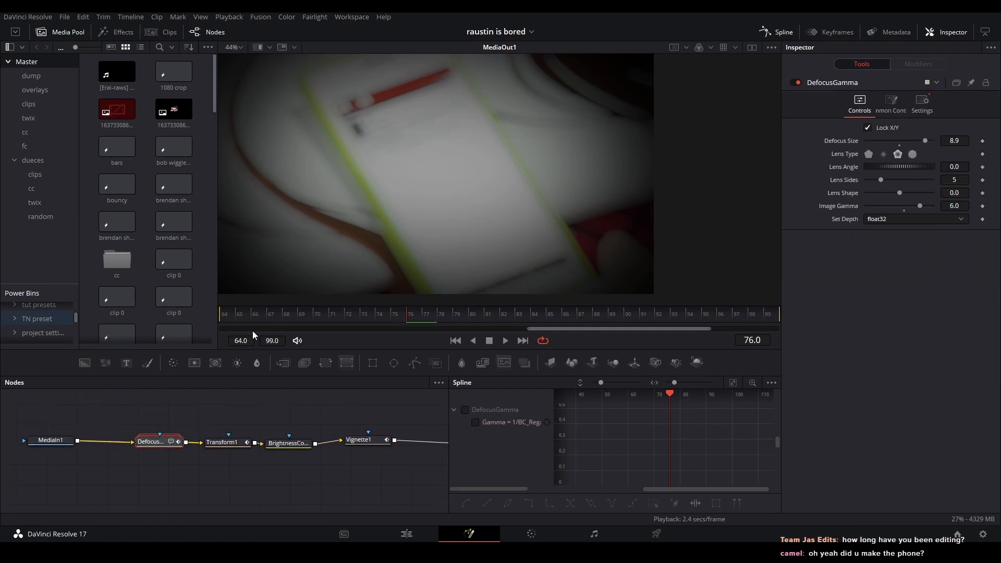
click(227, 314)
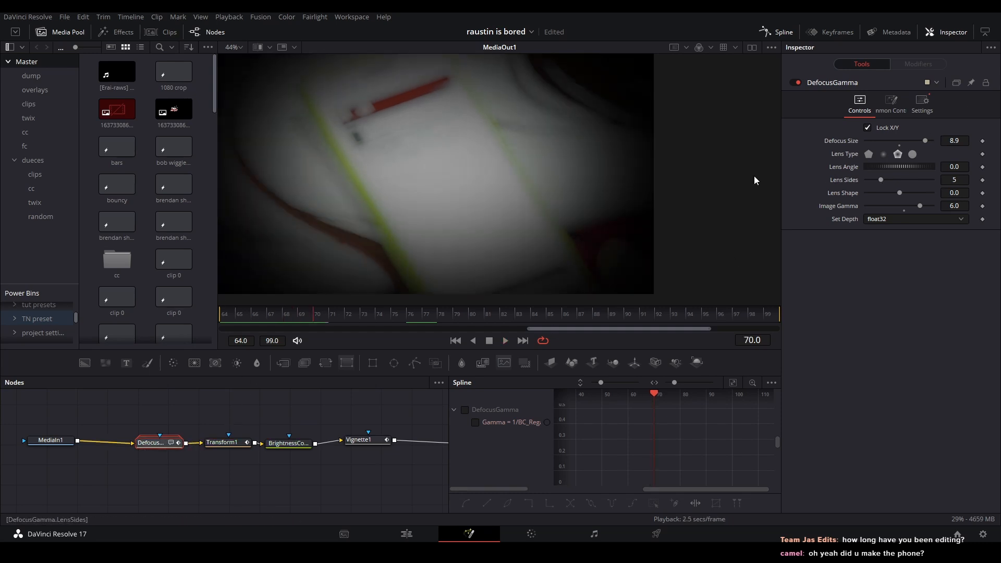
Step: View the outputs and settings of Transform1 and BrightnessContrast1 in the phone background chain
click(222, 442)
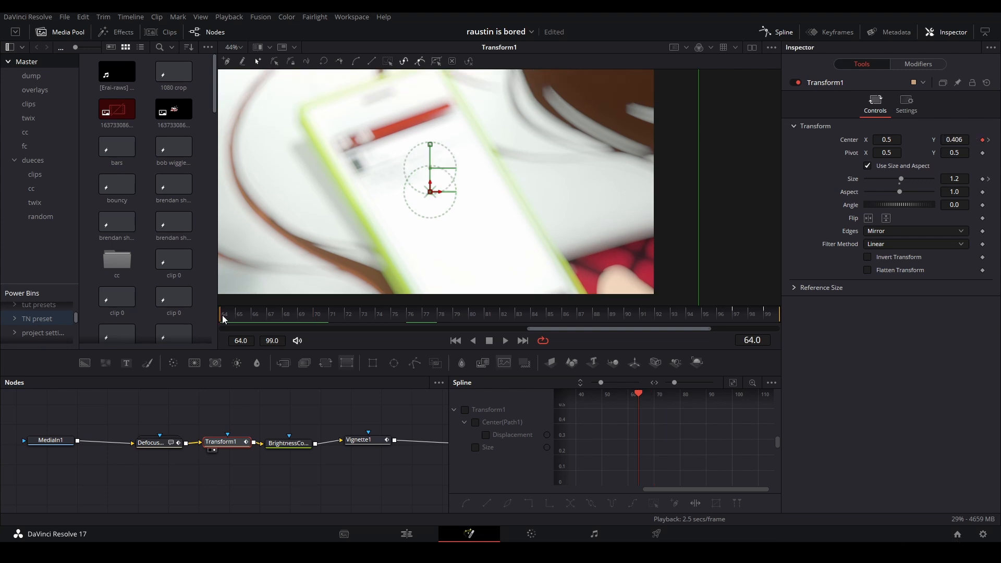
click(295, 444)
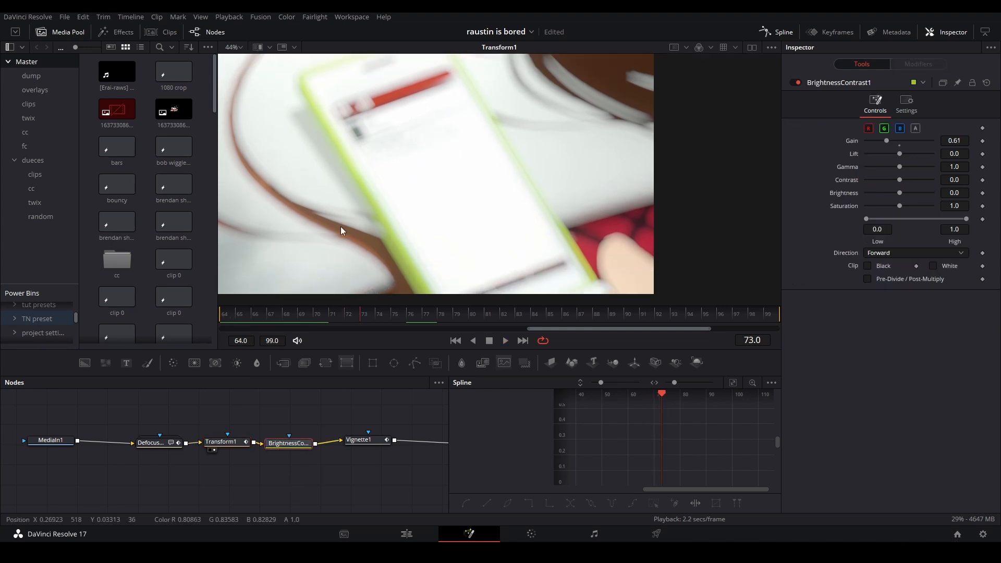
key(1)
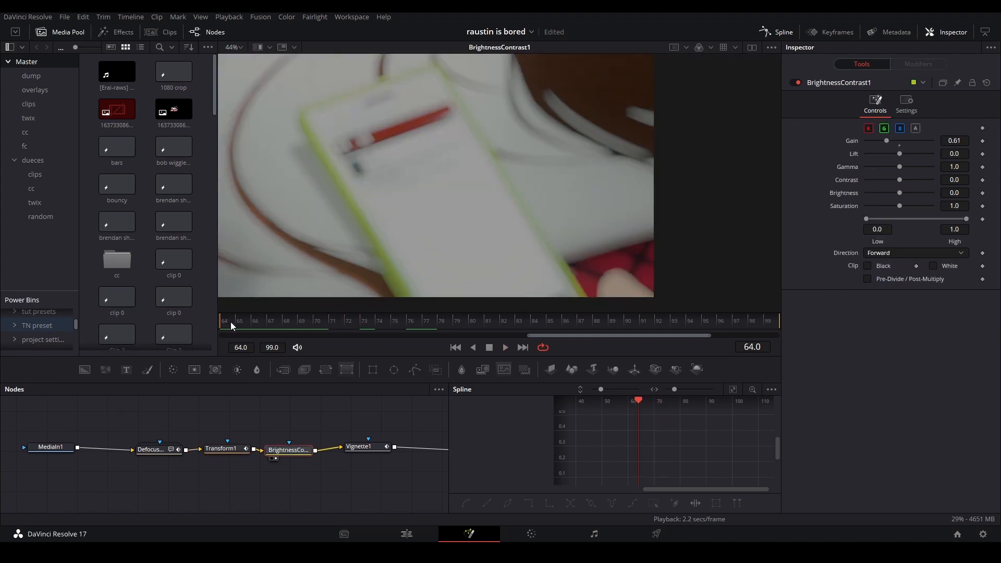
Step: View the Vignette1 output and its animated size, and return to the edit timeline
click(365, 443)
key(1)
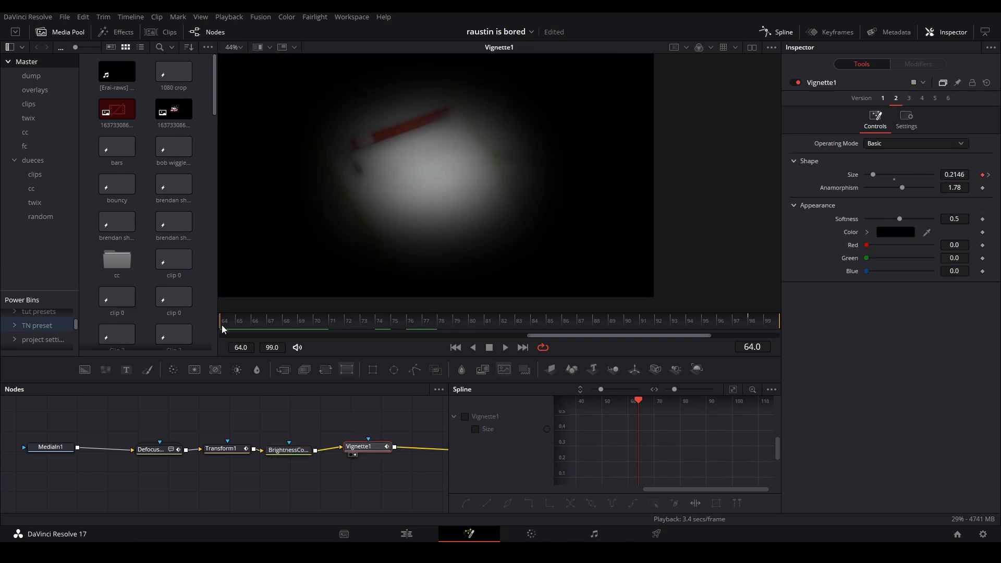
click(334, 429)
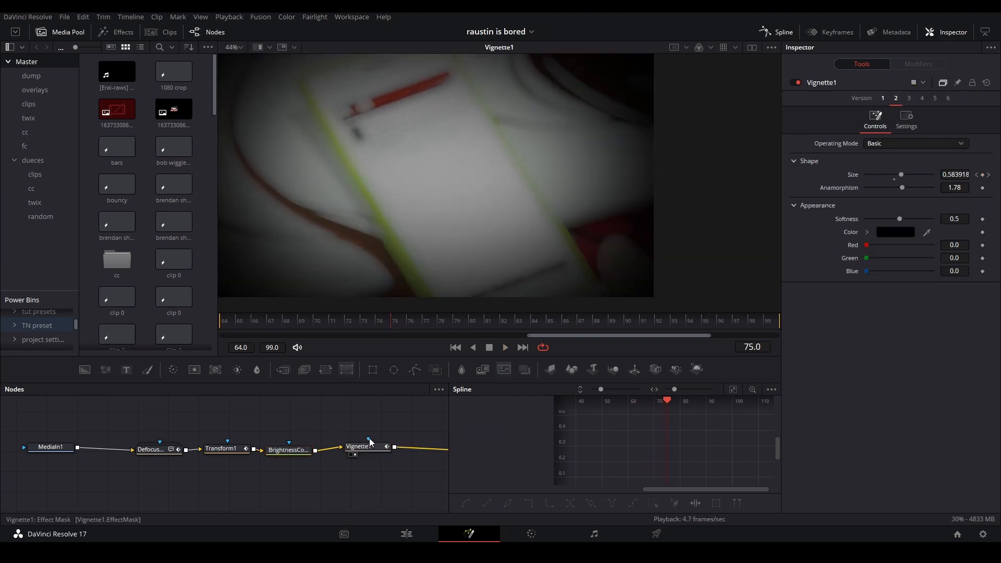
drag(229, 430, 83, 430)
click(406, 535)
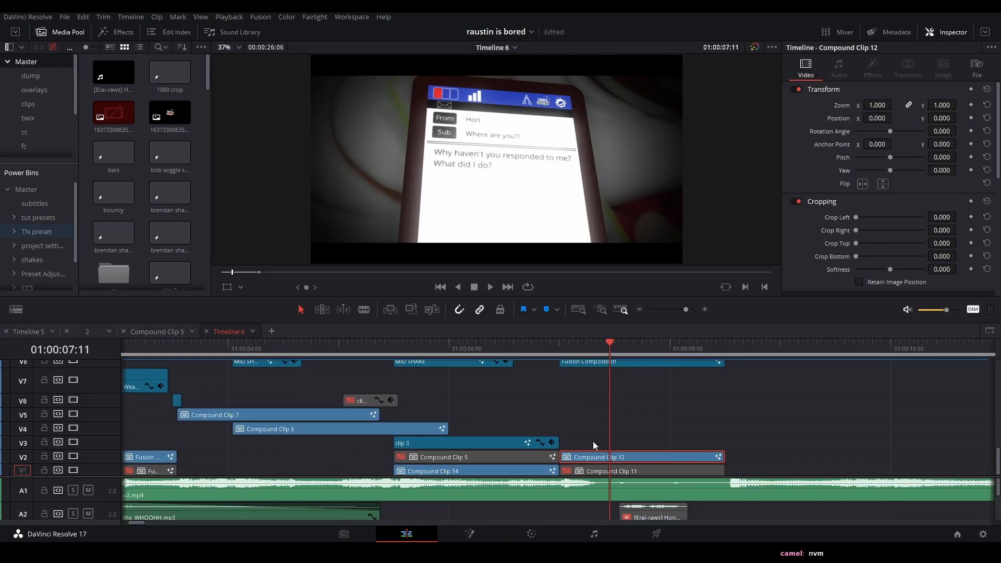
right_click(630, 457)
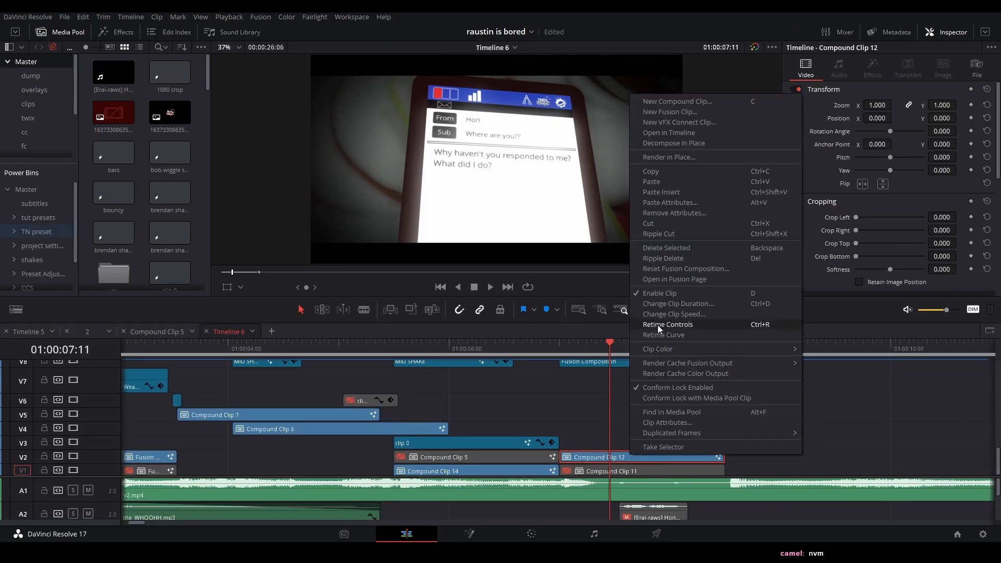
click(665, 280)
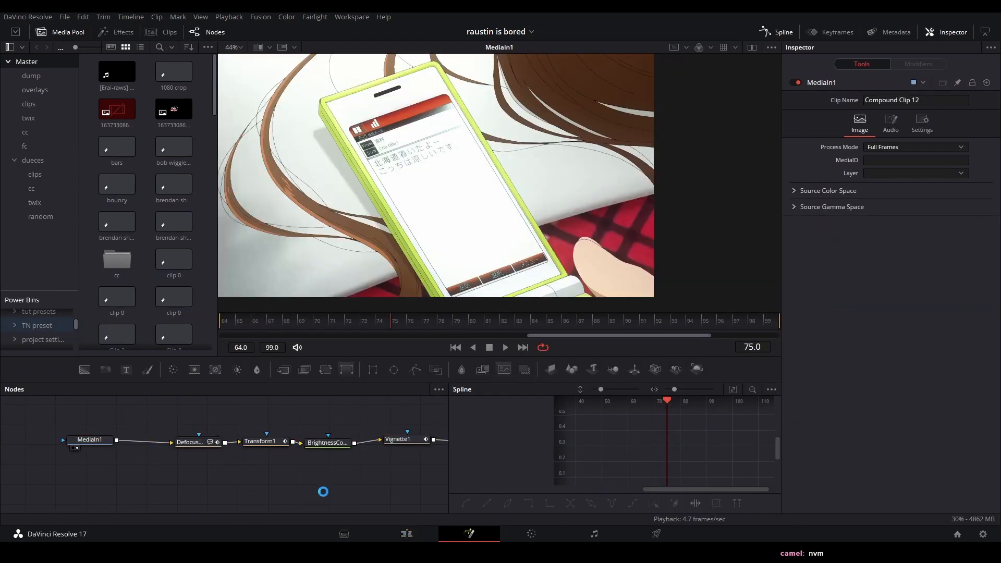
click(407, 534)
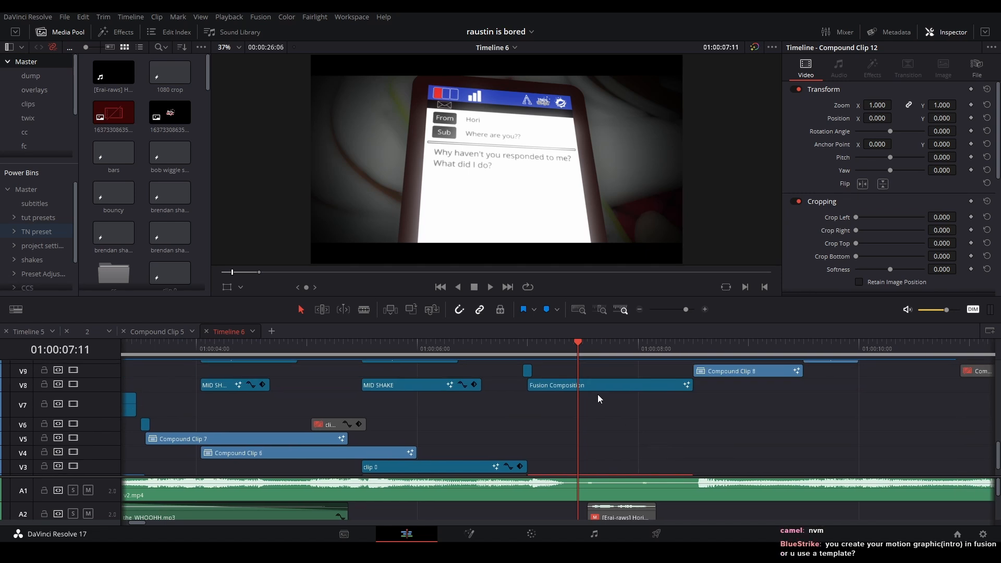
Step: Open the V8 Fusion Composition clip in the Fusion page and survey its node tree in an enlarged node area
click(608, 386)
right_click(609, 386)
click(638, 317)
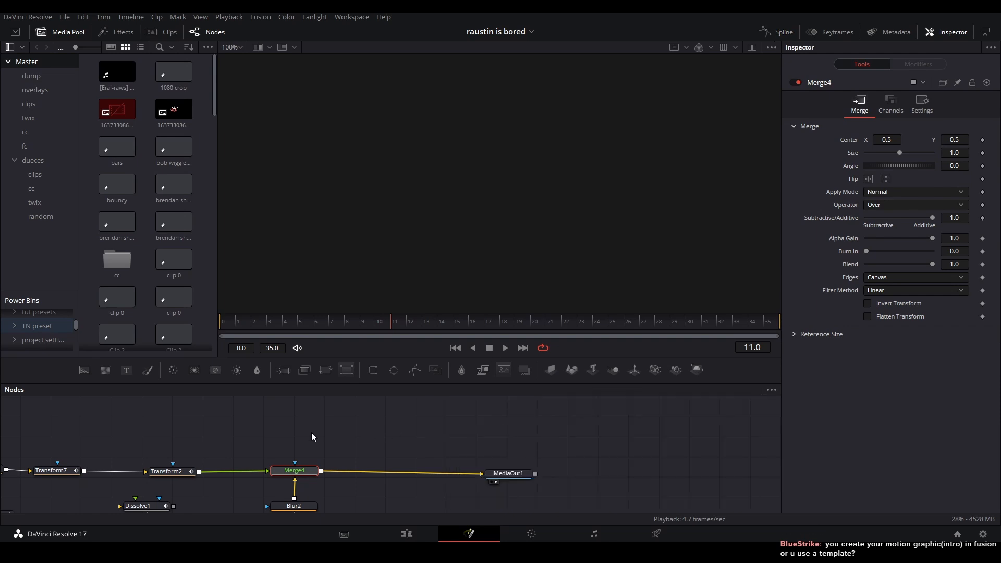
drag(428, 358, 431, 255)
scroll(477, 384, down, 5)
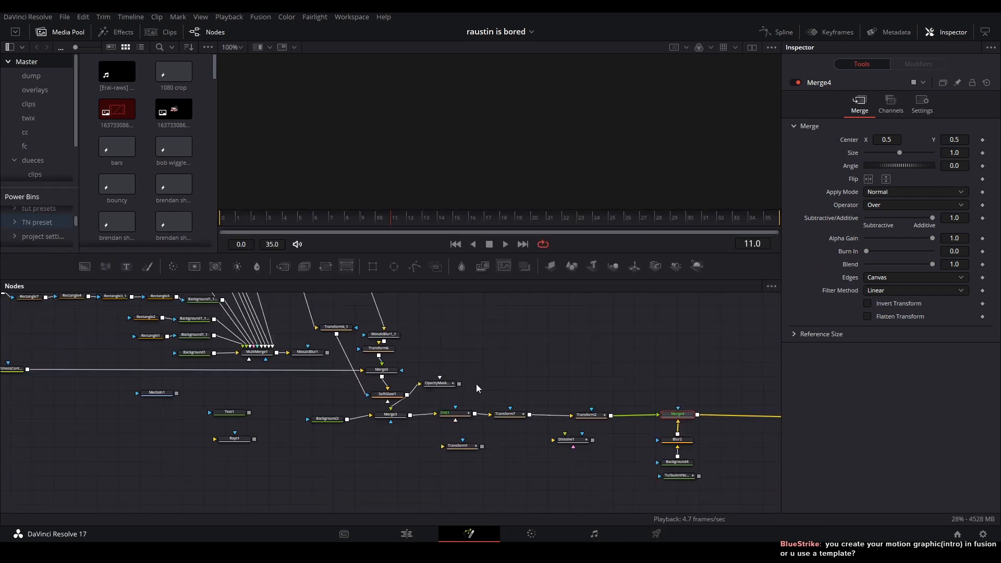
scroll(525, 408, up, 2)
scroll(505, 389, up, 5)
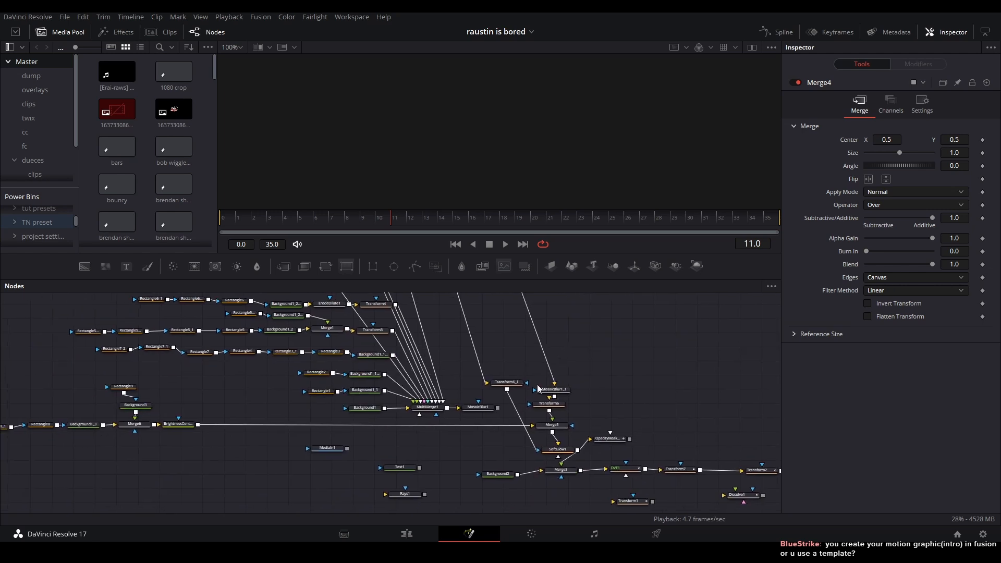
drag(409, 434, 291, 437)
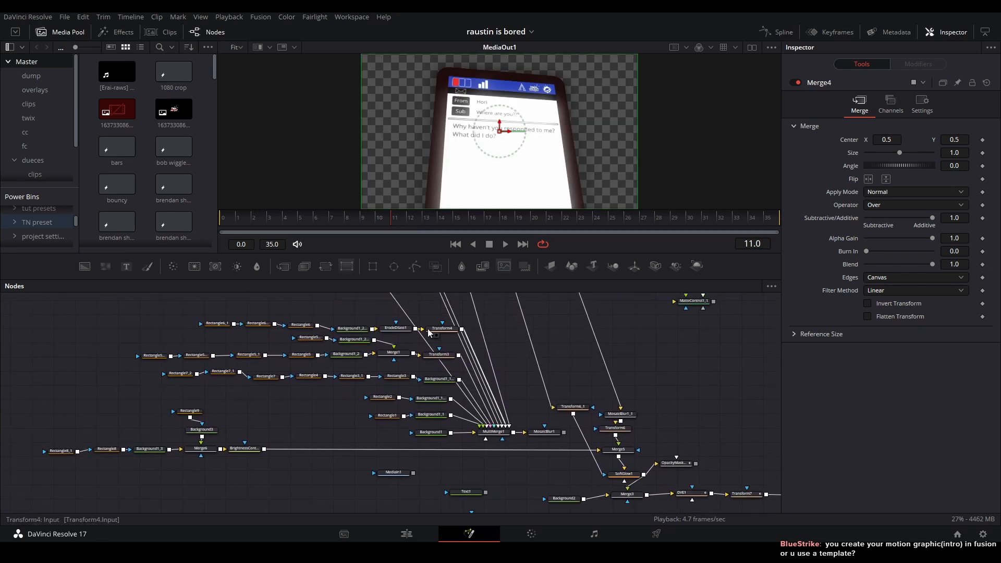
Step: View the outputs of Background1 and Background1_1 and examine the list of inputs feeding MultiMerge1
click(428, 440)
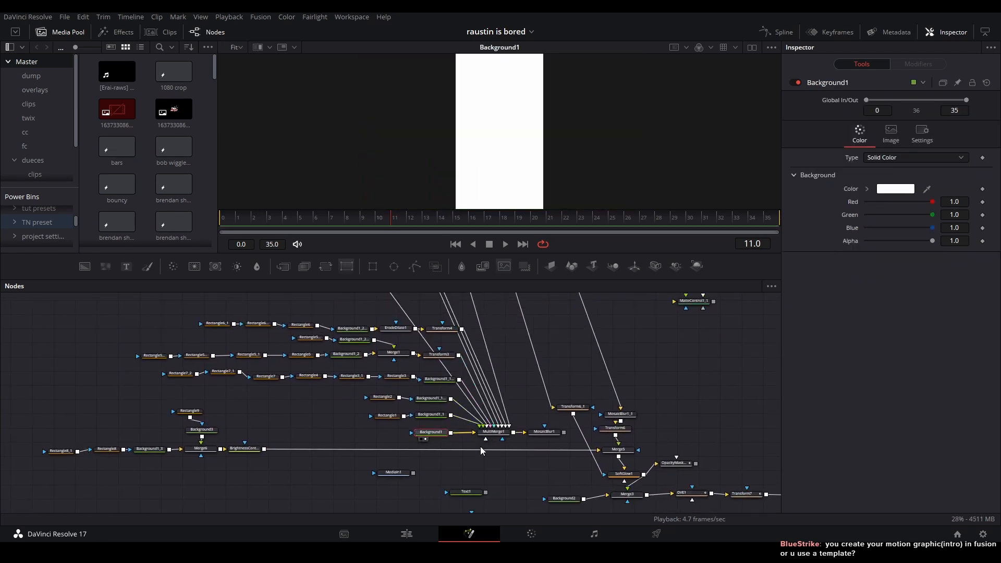
drag(541, 252, 543, 299)
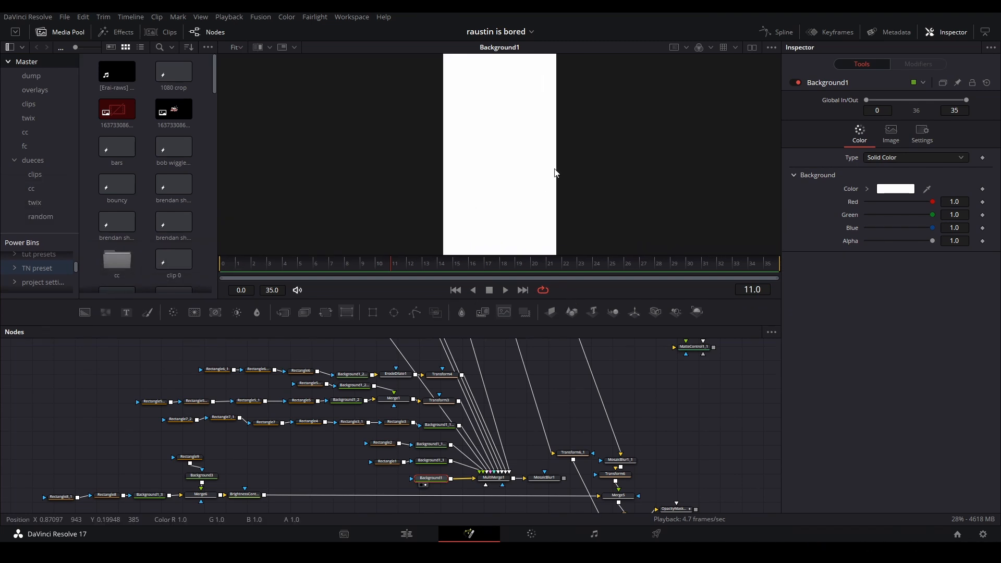
scroll(511, 107, up, 2)
scroll(521, 125, down, 2)
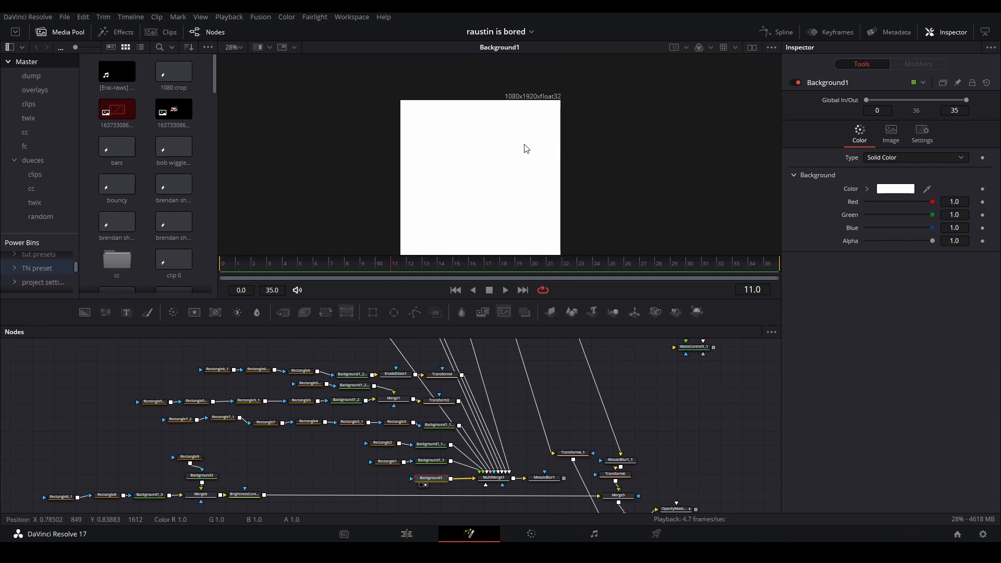
key(ctrl+f)
click(442, 459)
key(1)
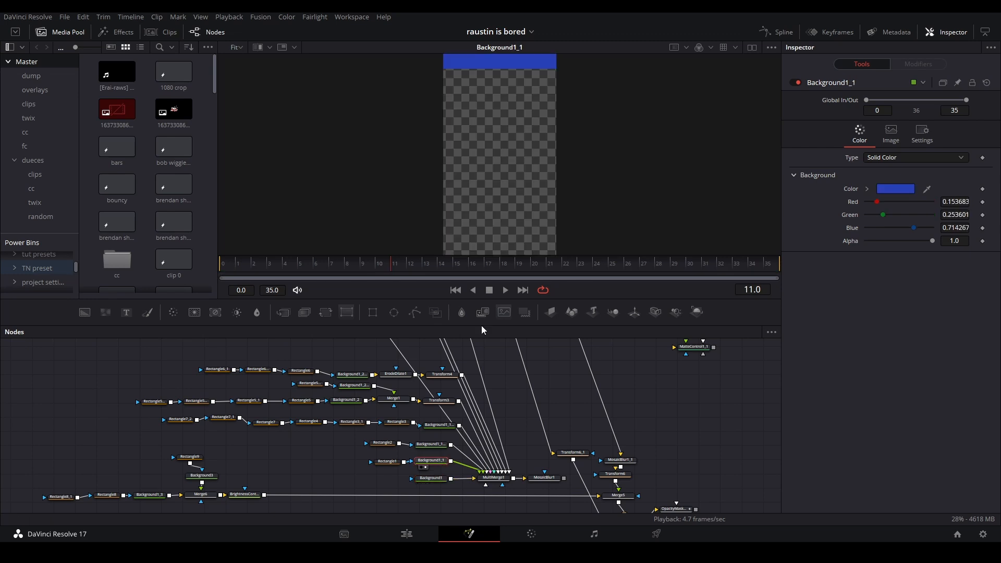
click(494, 477)
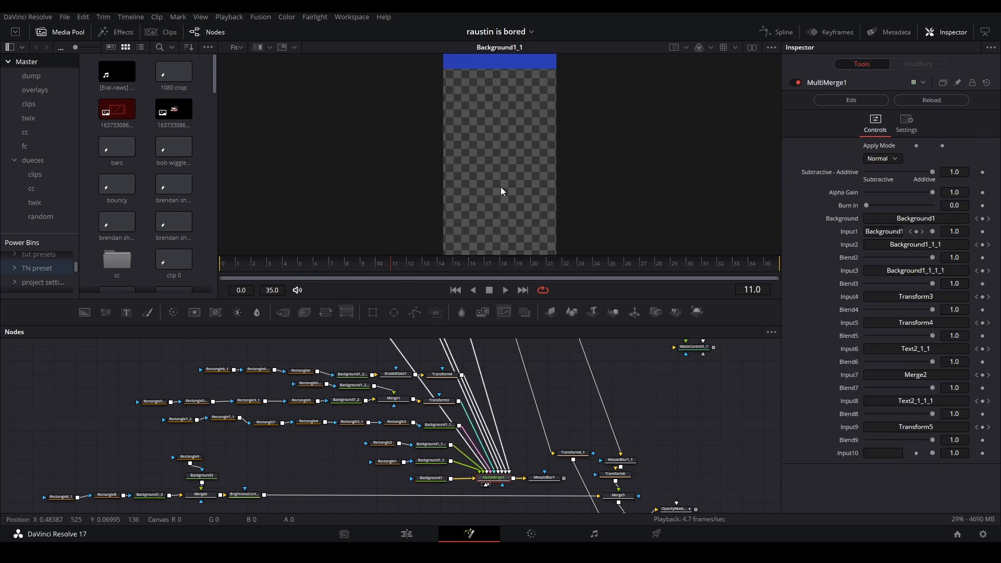
click(432, 460)
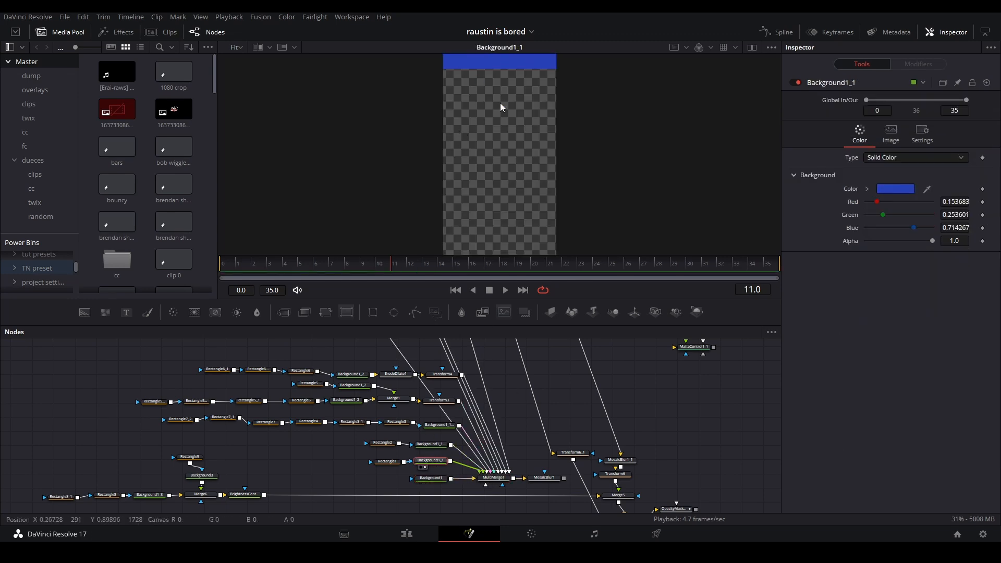
Step: View the outputs of Background1_1_1 and Background1_1_1_1, including the masked shapes at the bottom of the phone screen
click(430, 446)
key(1)
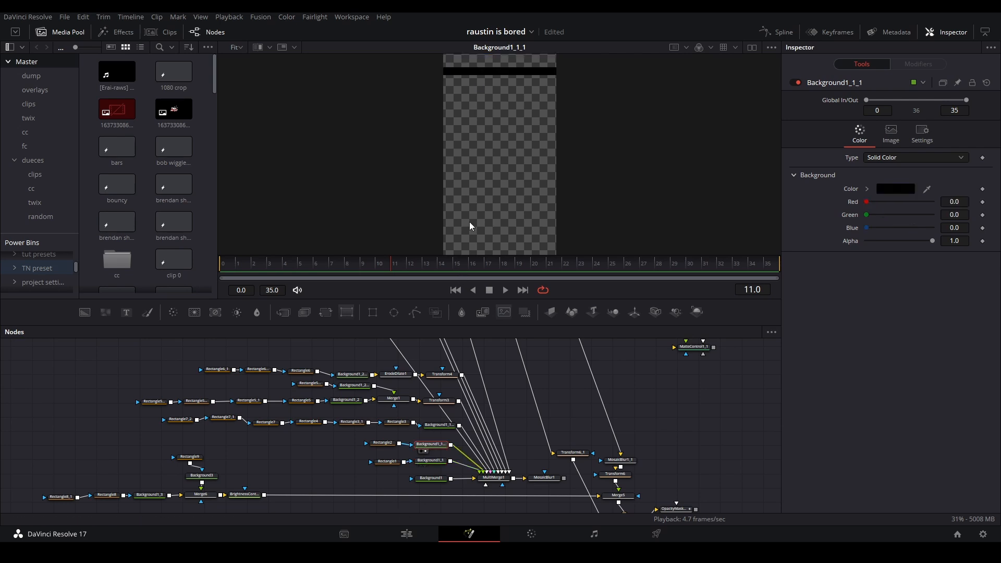
click(437, 424)
key(1)
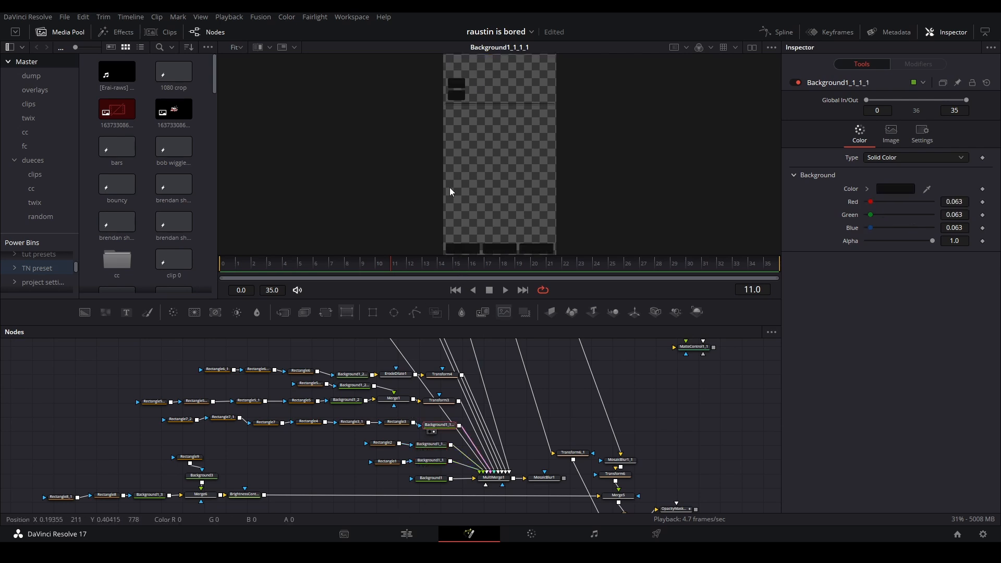
drag(455, 239, 477, 232)
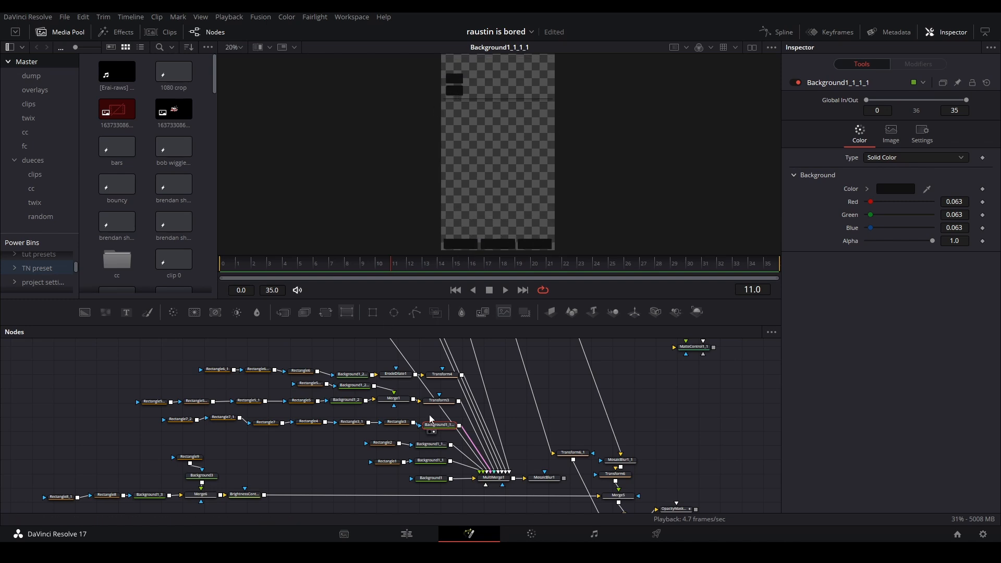
Step: View Transform3 and Merge1 to examine the battery icon at its final placement and at full size
click(441, 401)
key(1)
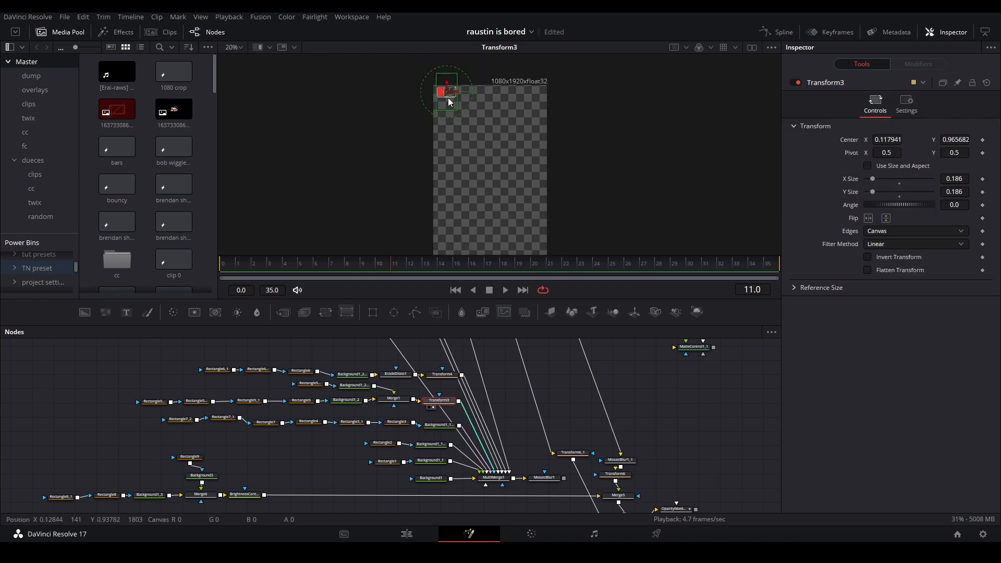
scroll(449, 99, up, 5)
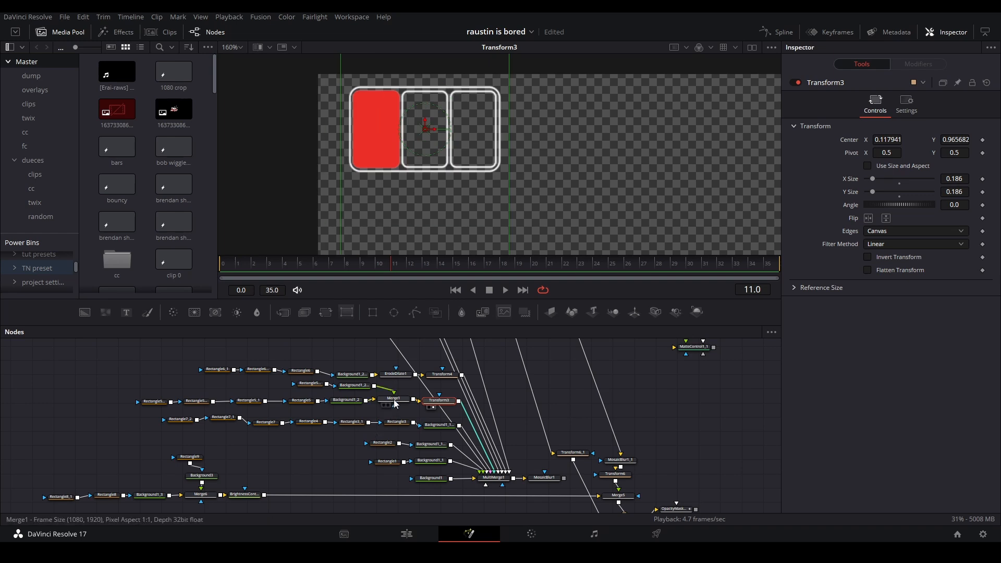
drag(394, 401, 385, 222)
scroll(459, 205, down, 6)
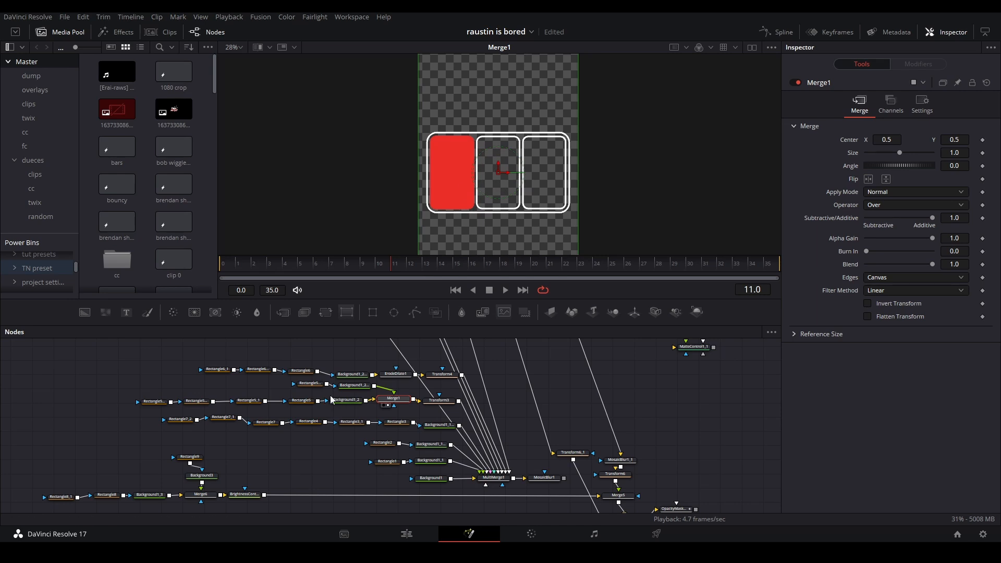
Step: View Background1_2_2 and its chain of Rectangle6 masks to examine how the signal bars are built
click(345, 400)
click(360, 374)
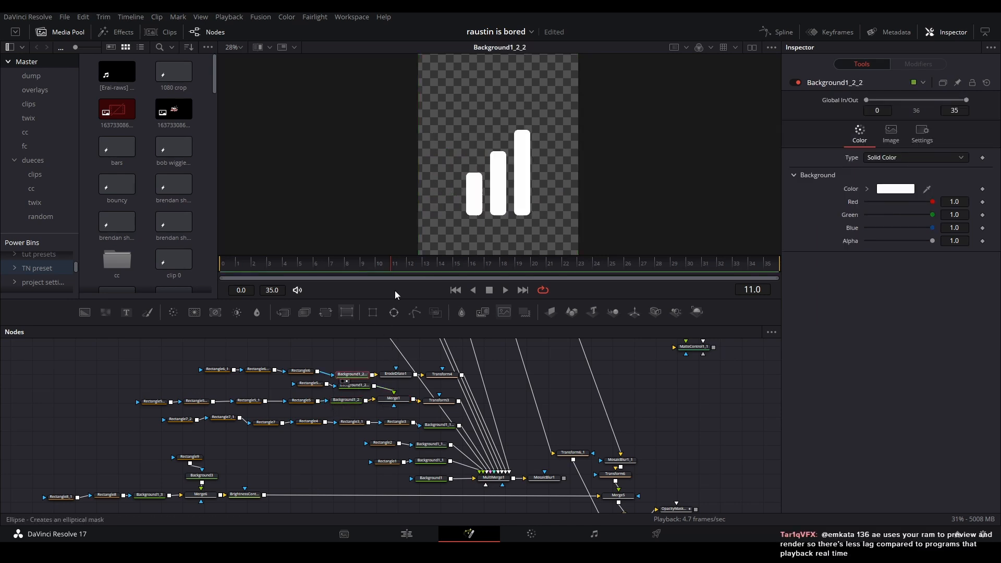
click(392, 401)
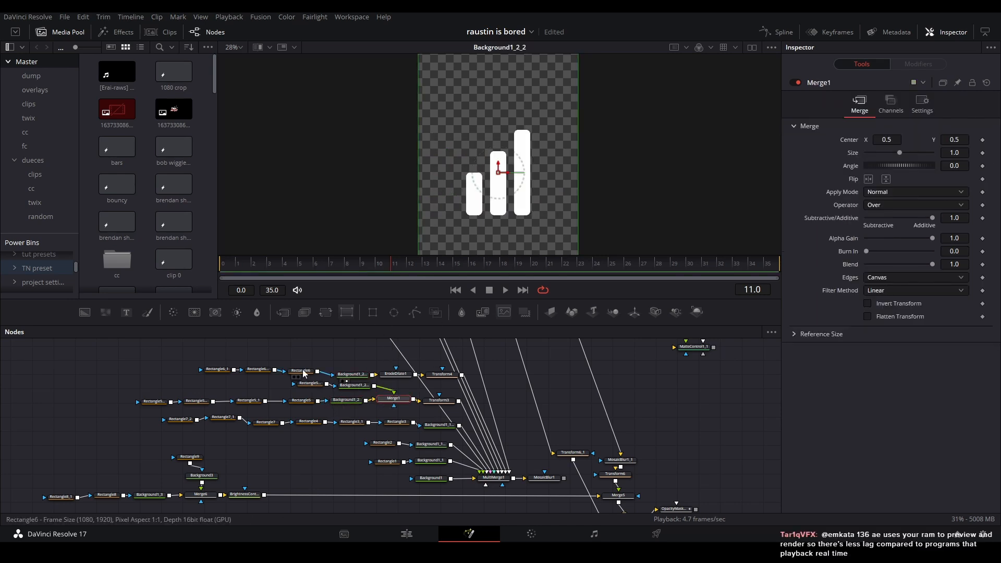
click(303, 372)
click(251, 371)
click(217, 369)
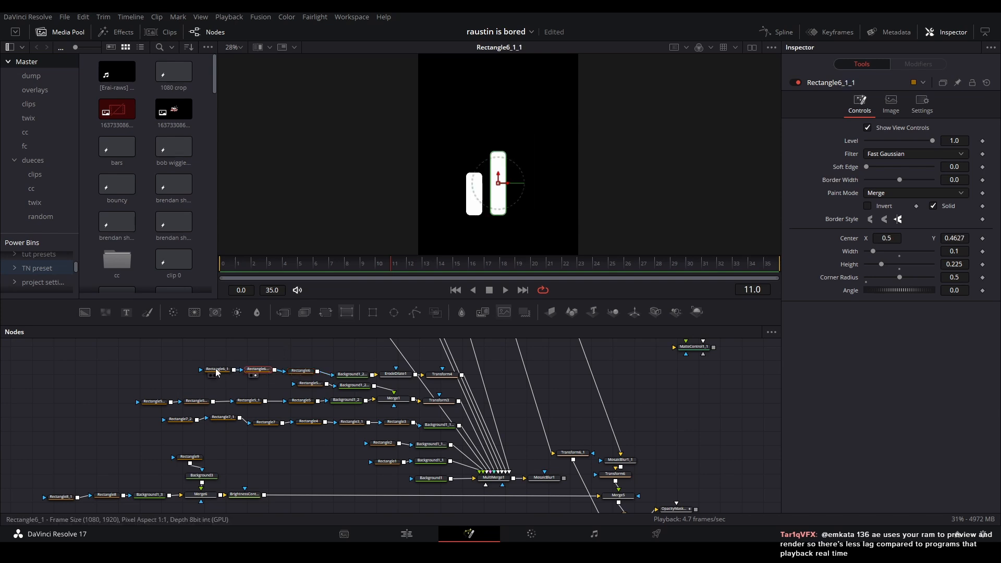
Step: View the chained Rectangle5 masks that form the outlines of the battery icon
click(303, 402)
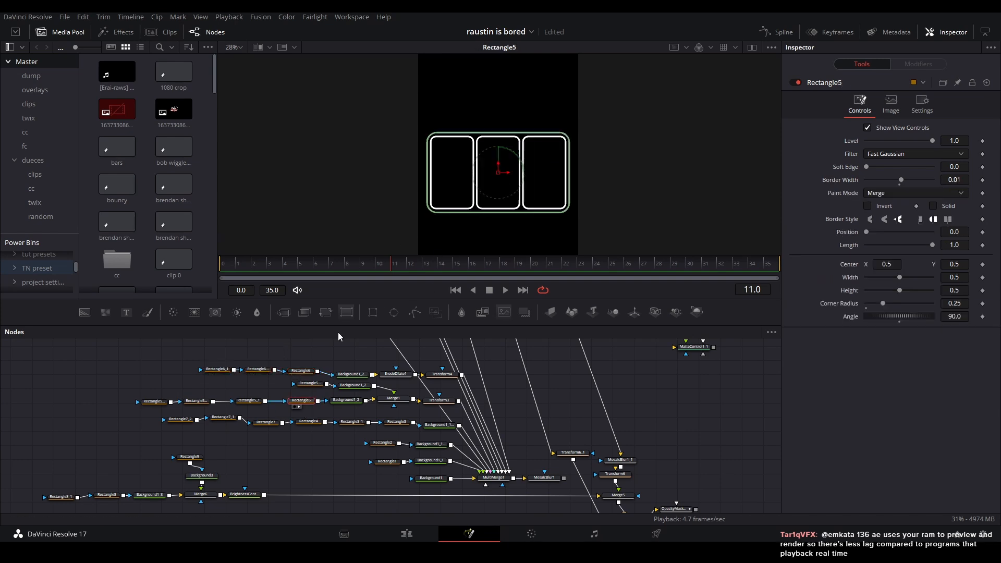
click(255, 402)
click(194, 402)
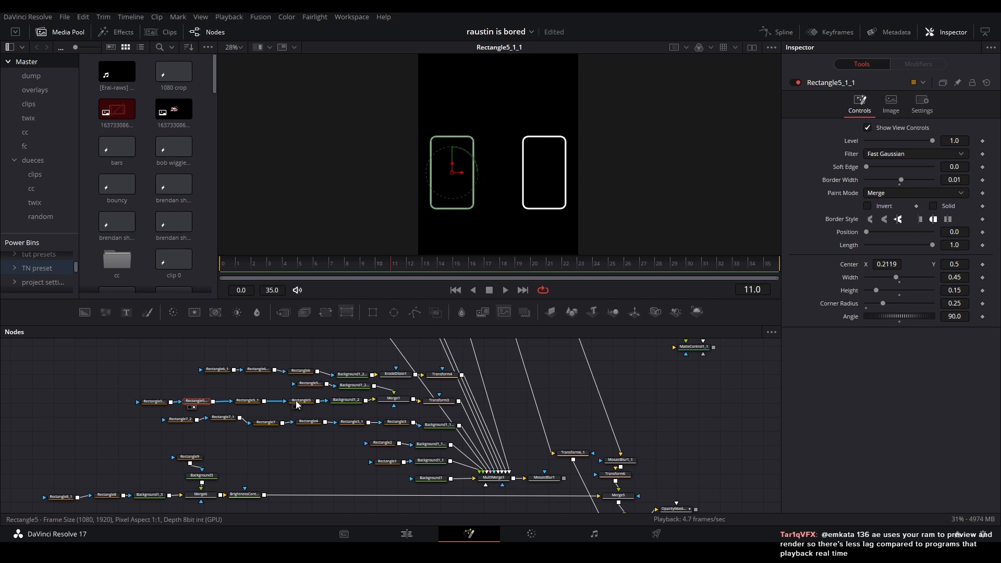
click(298, 402)
Step: View the Rectangle5_1_1_2 fill mask, the red Background1_2_1 settings and the combined battery icon in Merge1
click(312, 384)
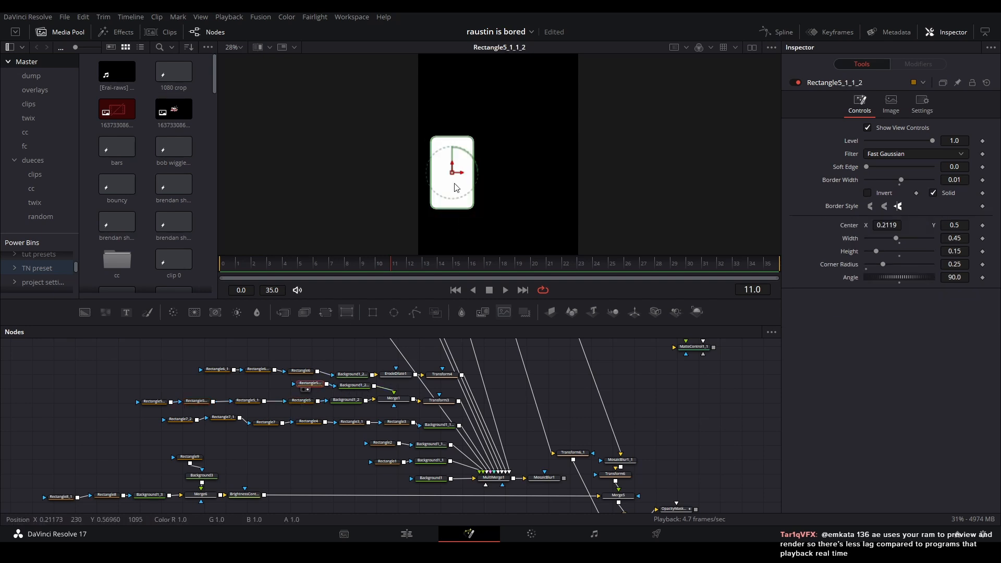
click(355, 386)
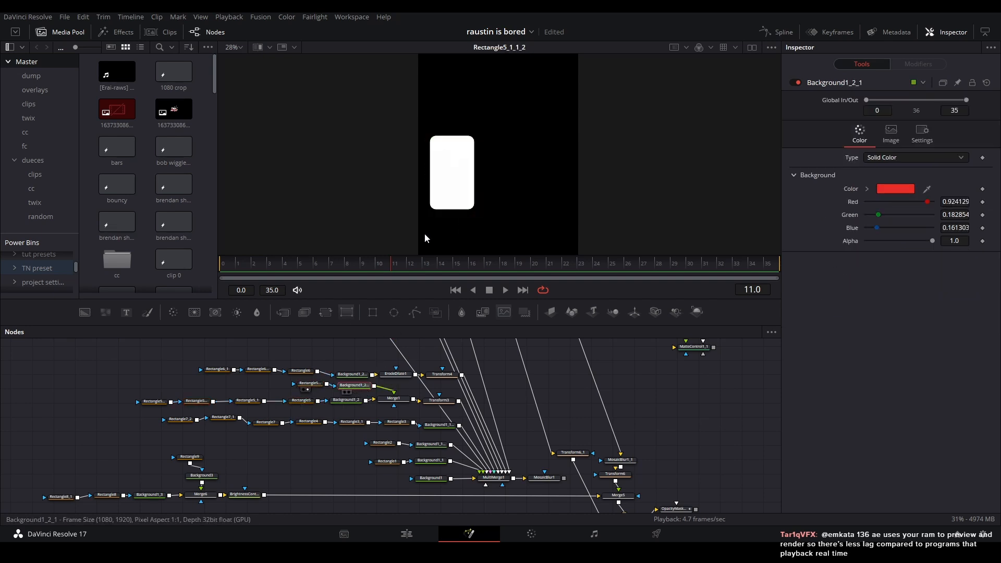
click(396, 401)
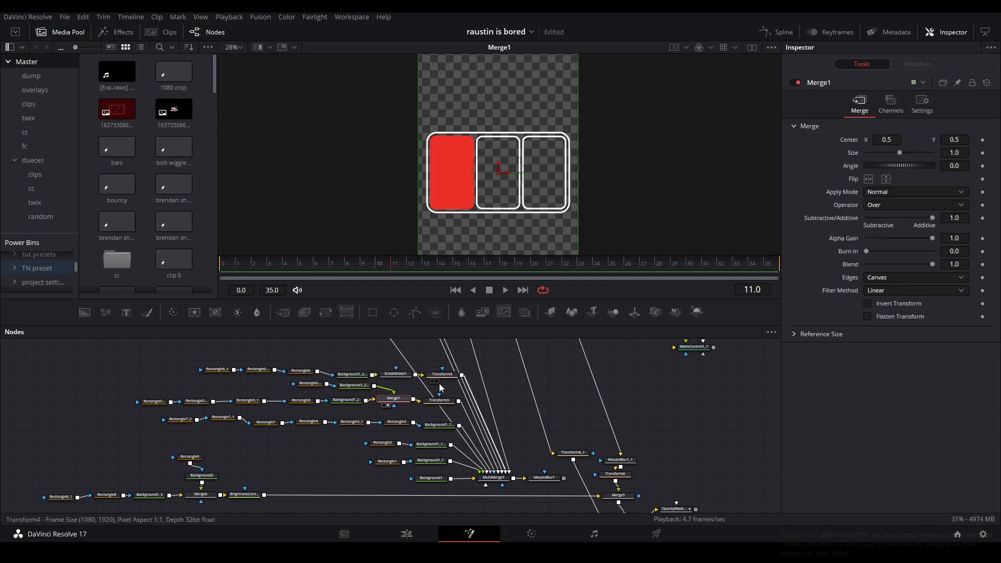
Step: View the output and placement settings of Transform4 for the signal bars icon
click(440, 401)
drag(491, 407, 437, 353)
click(430, 413)
scroll(462, 426, up, 5)
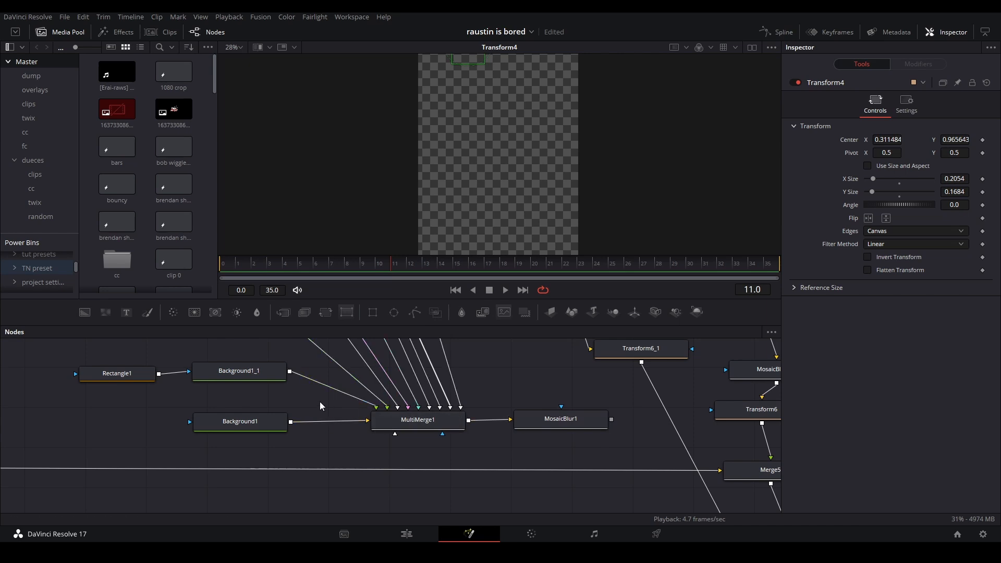
Step: View Merge2 and examine the From and Sub labels it combines from the Text2 and Text2_1 nodes
drag(397, 409, 394, 443)
scroll(396, 438, down, 1)
drag(395, 387, 409, 504)
scroll(408, 498, down, 1)
drag(369, 412, 375, 463)
click(344, 358)
key(2)
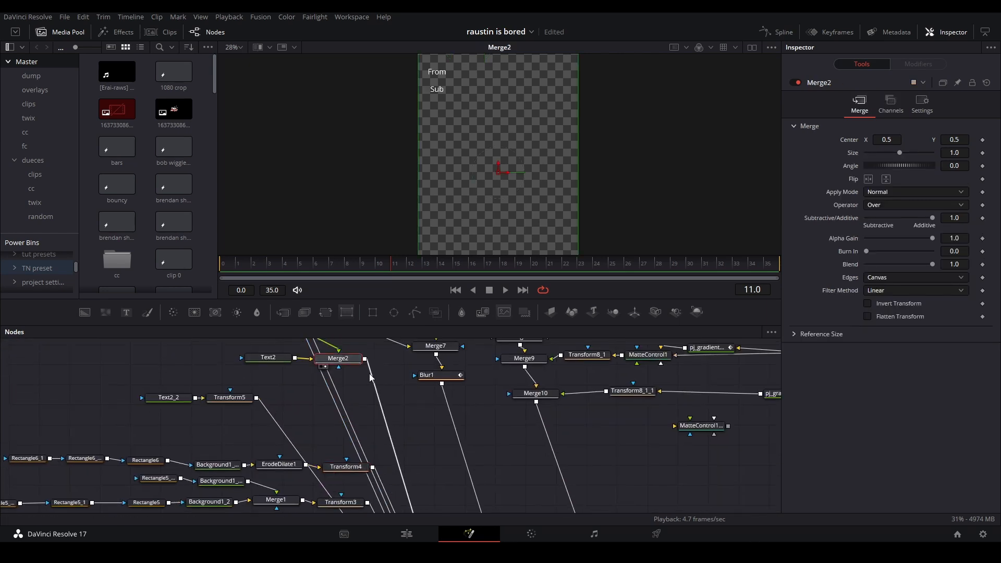
drag(368, 380, 390, 436)
scroll(456, 117, up, 2)
drag(444, 113, 432, 236)
drag(368, 455, 351, 489)
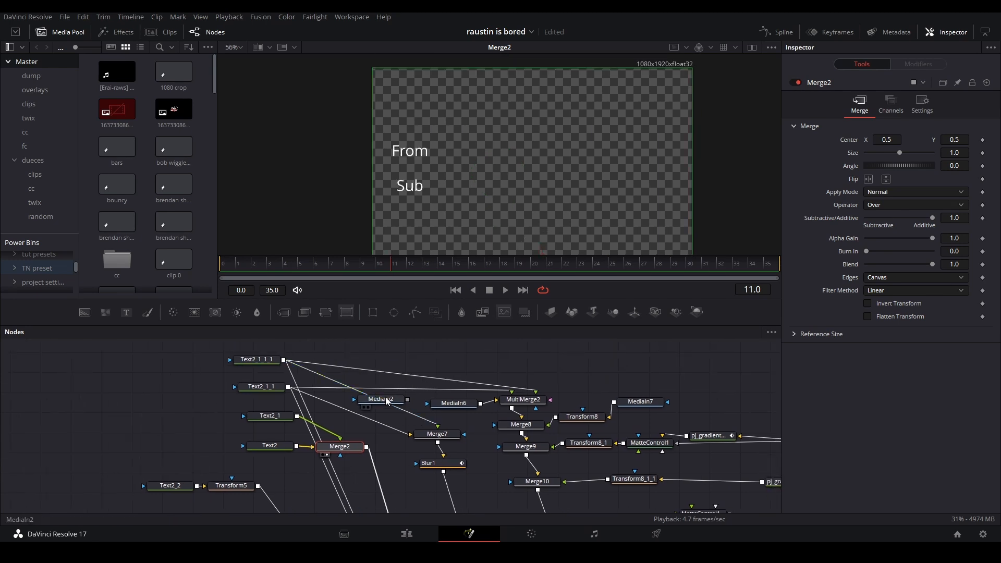
Step: View the outputs and settings of the Text2_1_1 and Text2_1_1_1 message text nodes
click(276, 387)
key(2)
click(256, 359)
key(2)
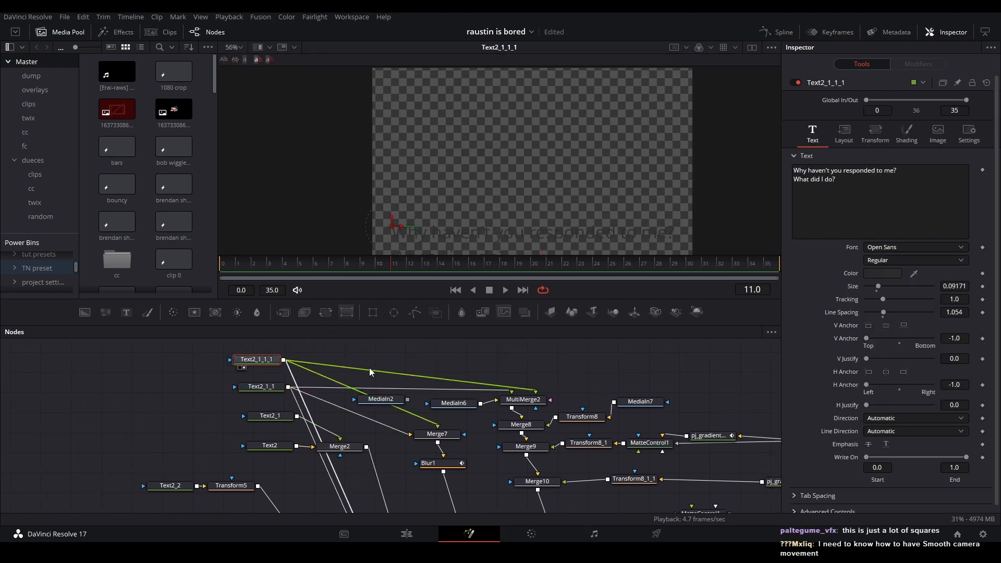
Step: View the combined phone screen from MultiMerge1 in an enlarged viewer
drag(372, 450, 371, 383)
drag(412, 488, 427, 384)
drag(426, 429, 427, 376)
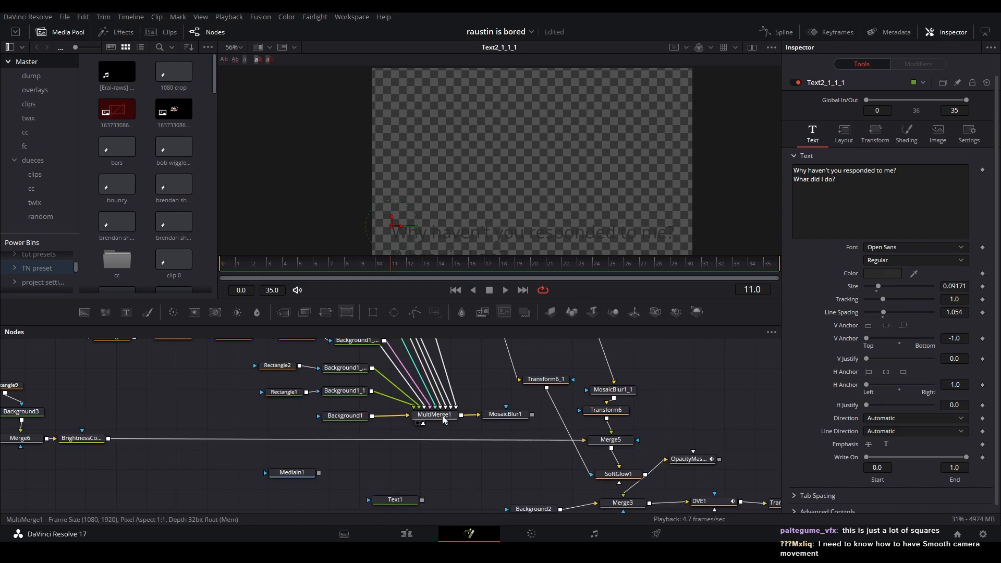
click(444, 415)
key(2)
scroll(493, 151, down, 4)
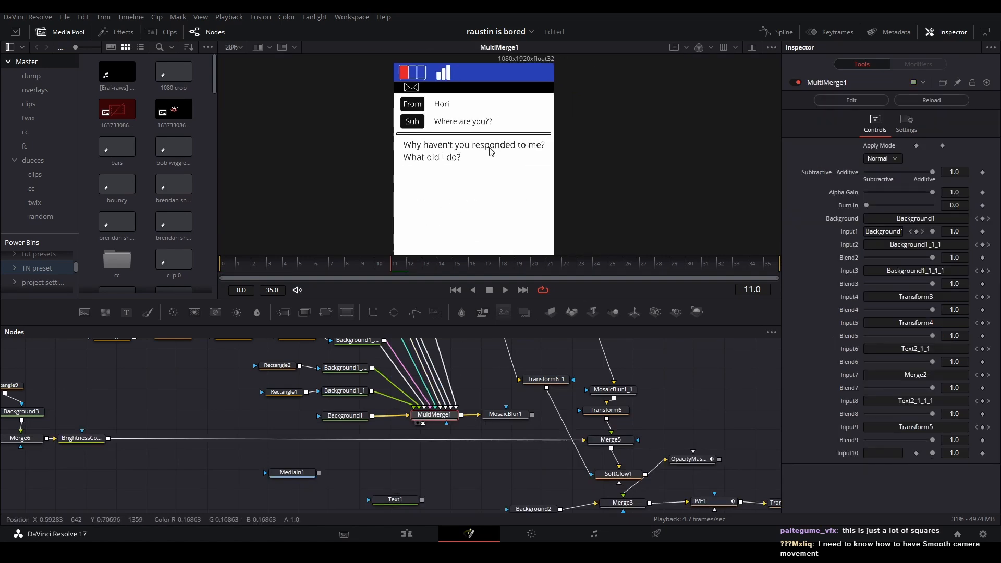
scroll(493, 151, up, 1)
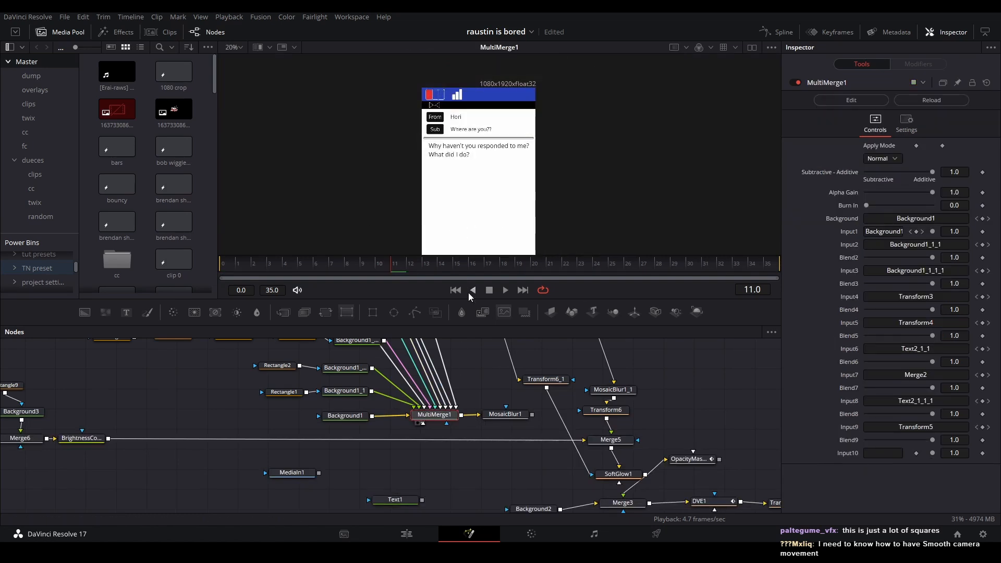
drag(456, 298, 456, 400)
scroll(496, 190, up, 1)
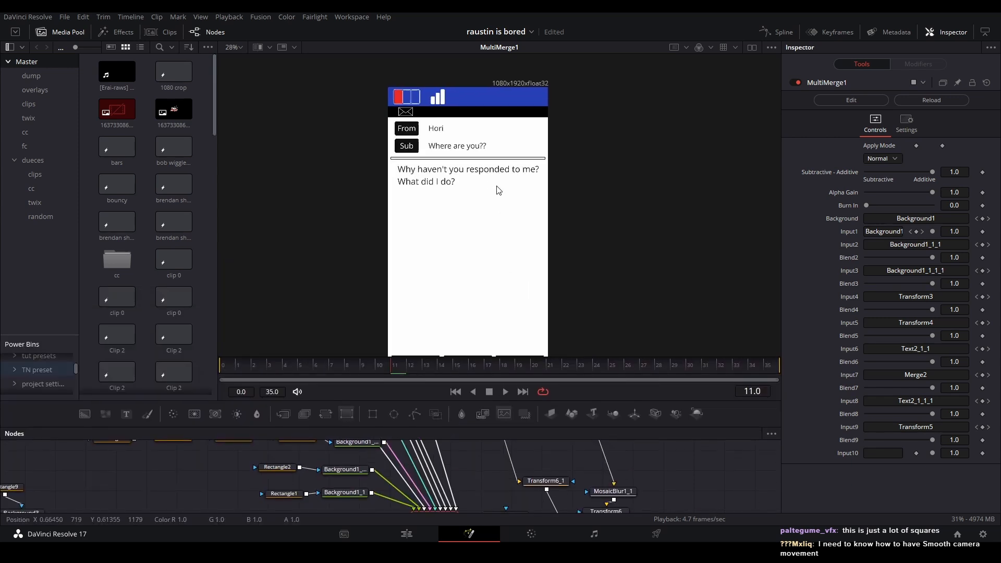
Step: View the MosaicBlur1 output of the phone screen and examine its pixelated From and Sub text close up
drag(609, 251, 592, 241)
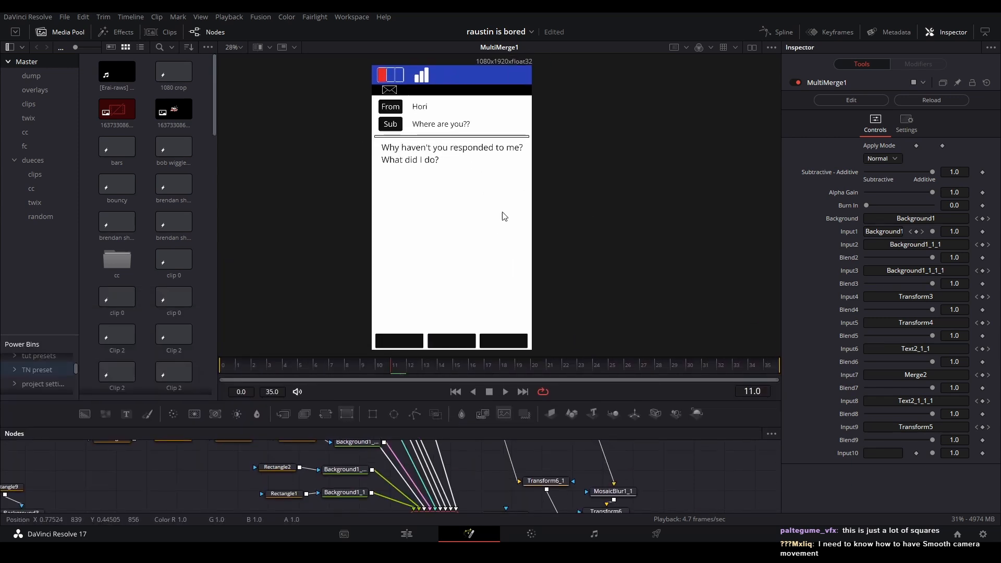
drag(417, 399, 417, 278)
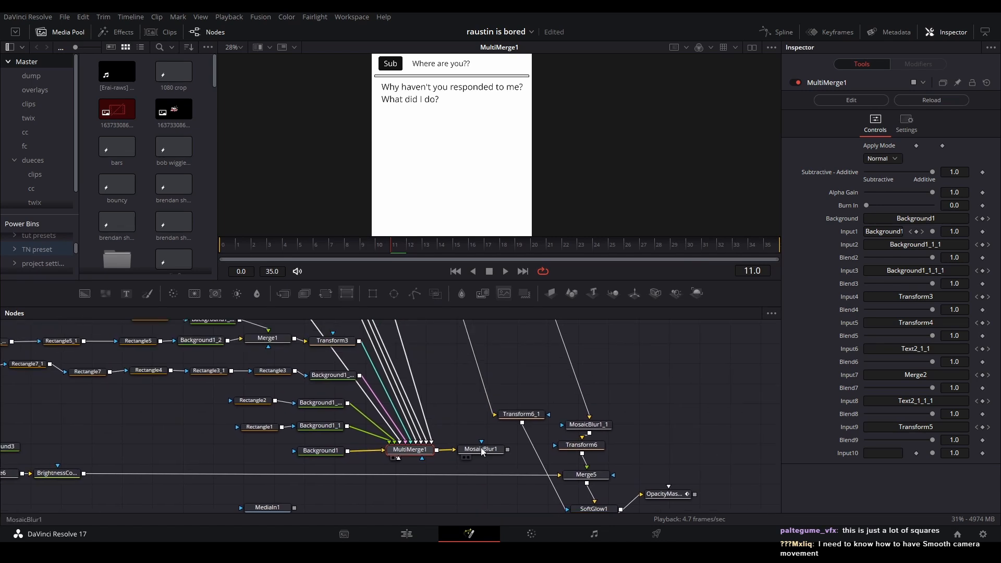
click(481, 449)
scroll(453, 131, up, 3)
scroll(412, 165, up, 4)
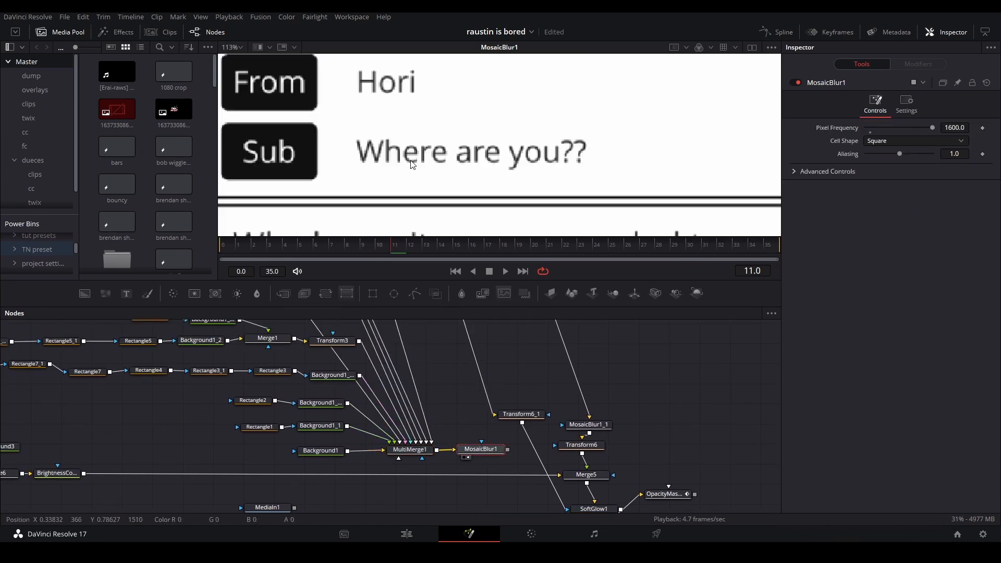
scroll(412, 165, down, 3)
drag(454, 361, 436, 420)
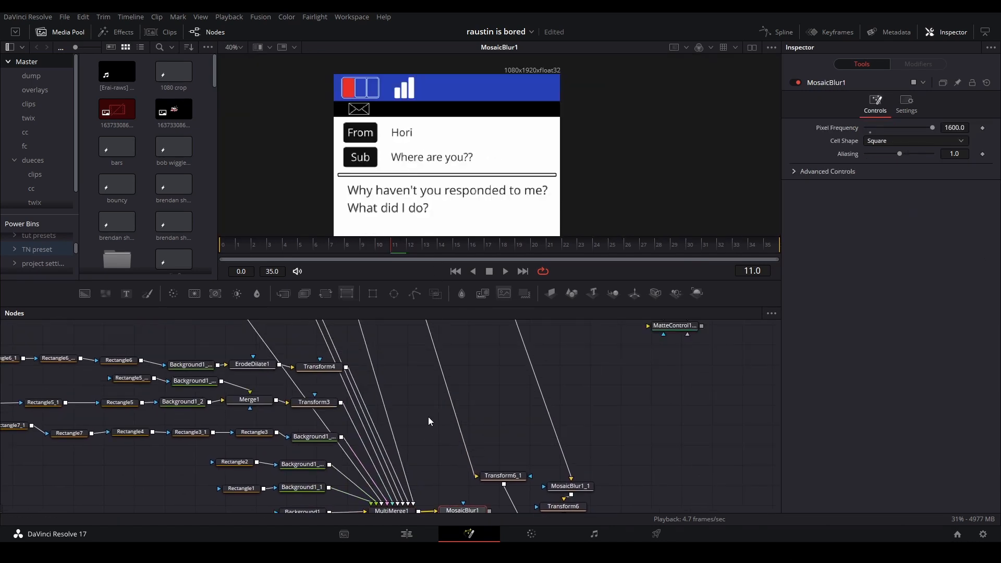
Step: Show the whole MosaicBlur1 phone screen and look up the viewer's option for saving it as an image
drag(416, 333, 444, 313)
scroll(492, 134, down, 2)
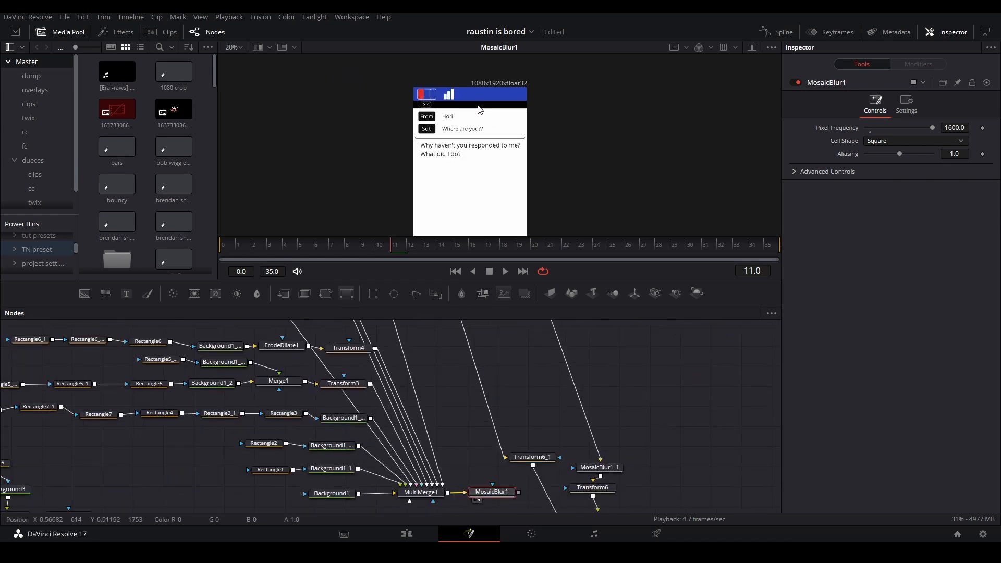
right_click(481, 121)
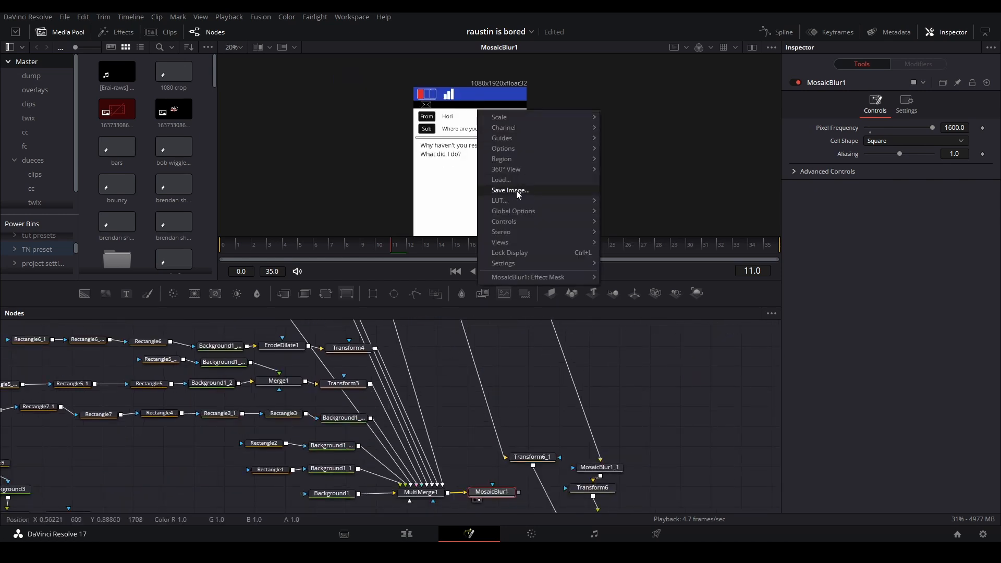
click(342, 172)
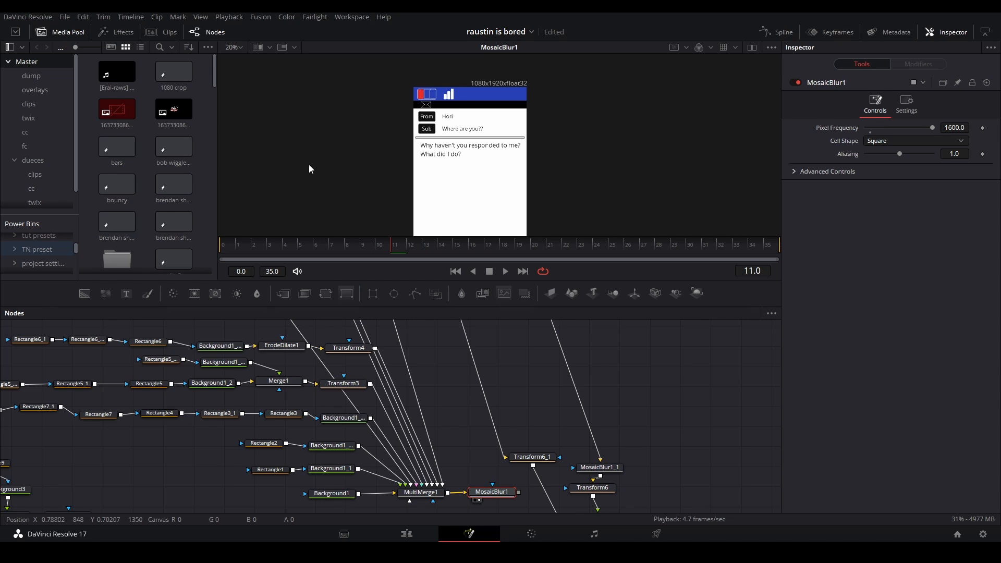
Step: Find the MediaIn6 node holding Line message.jpg and view its blank phone screen image
drag(441, 374, 421, 514)
drag(392, 370, 401, 406)
click(462, 374)
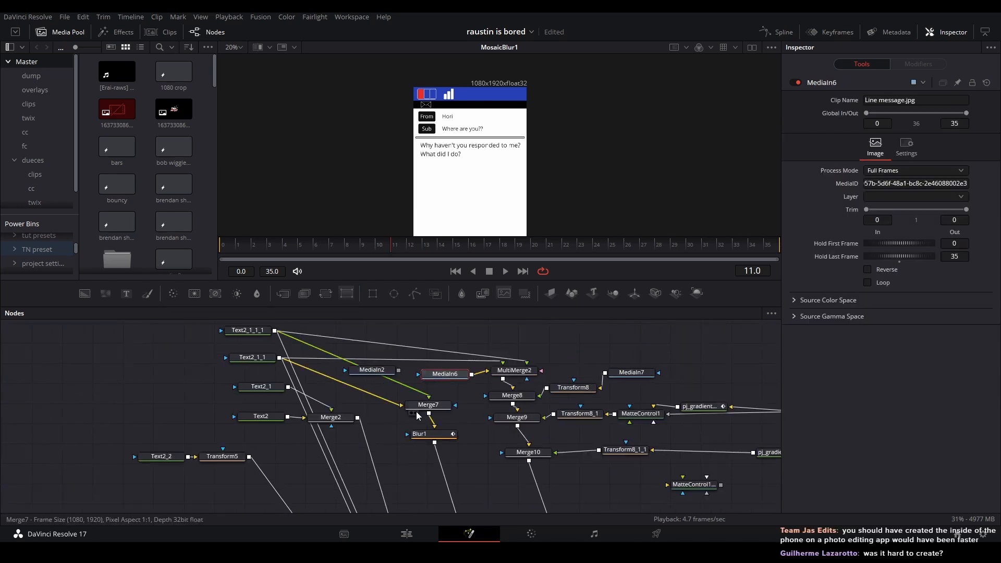
scroll(267, 386, down, 5)
scroll(375, 392, up, 5)
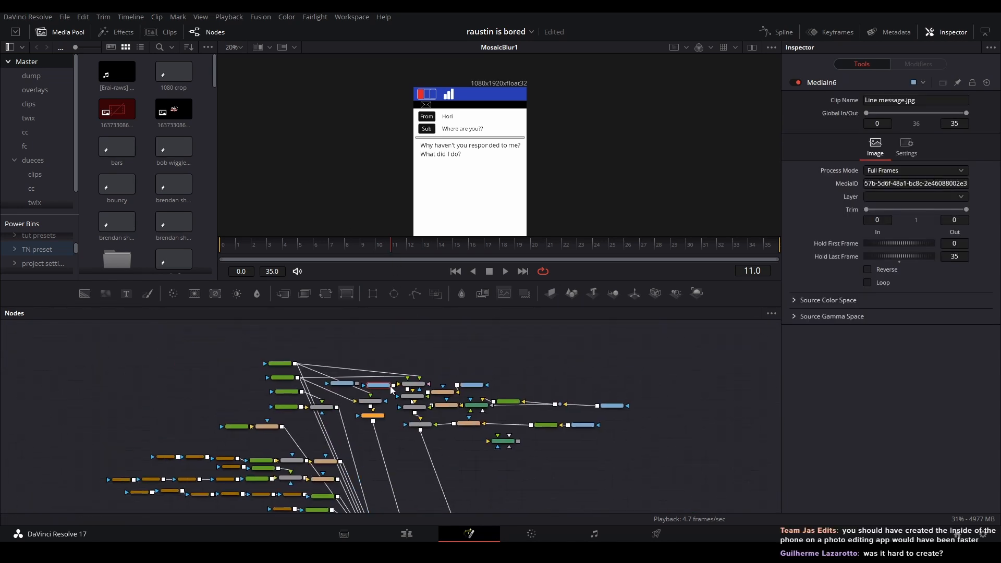
key(1)
scroll(491, 142, up, 2)
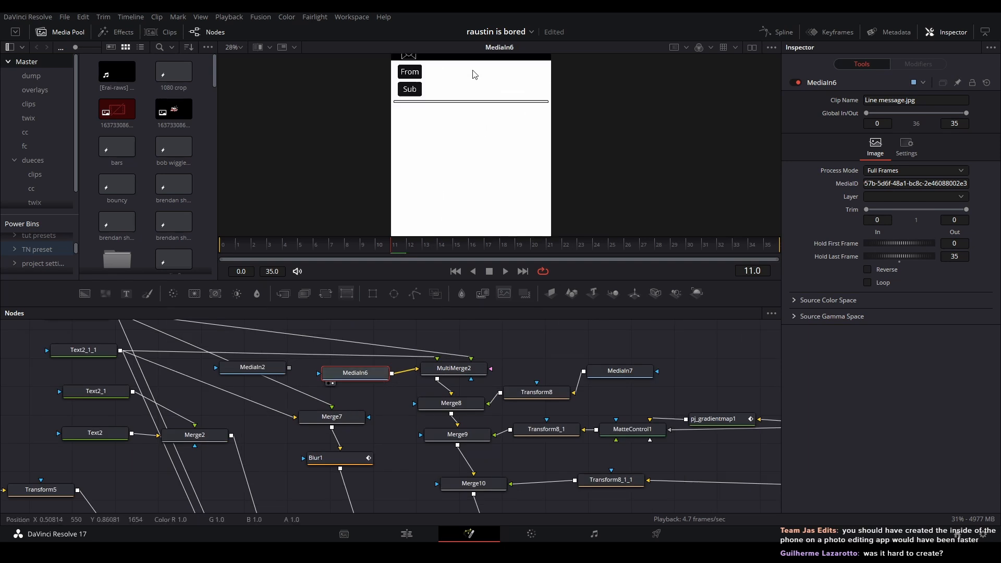
Step: View MultiMerge2, which places the two message text nodes over the MediaIn6 image
click(454, 368)
key(1)
drag(446, 161, 452, 110)
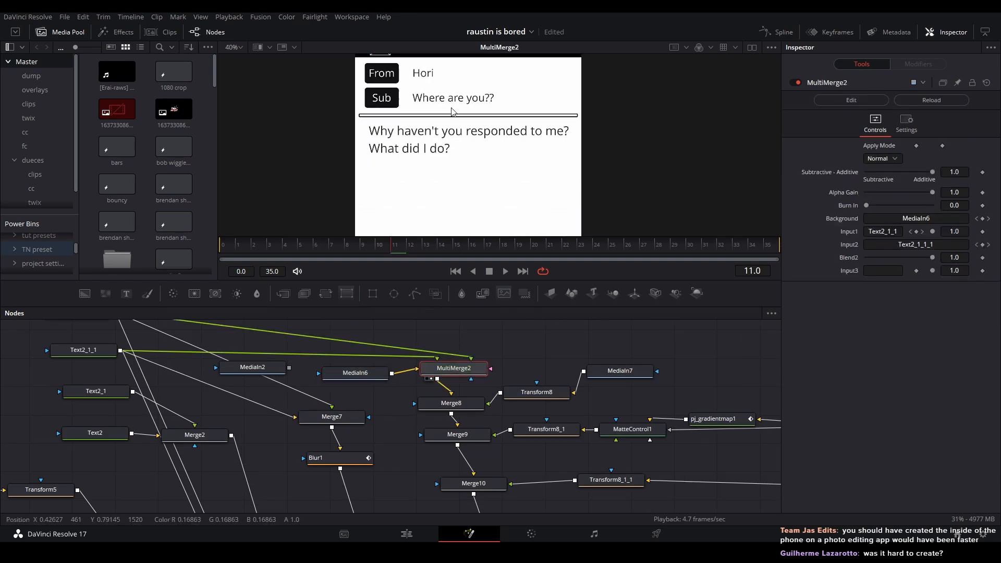
Step: View Merge8 and examine the gear icon it adds to the phone's blue status bar
click(469, 404)
key(2)
scroll(542, 138, down, 3)
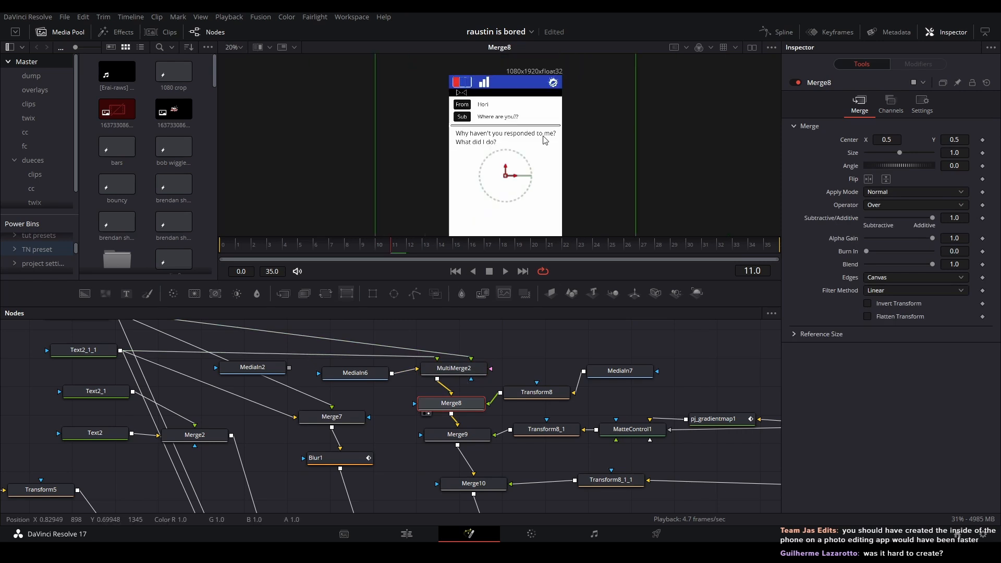
drag(539, 143, 536, 74)
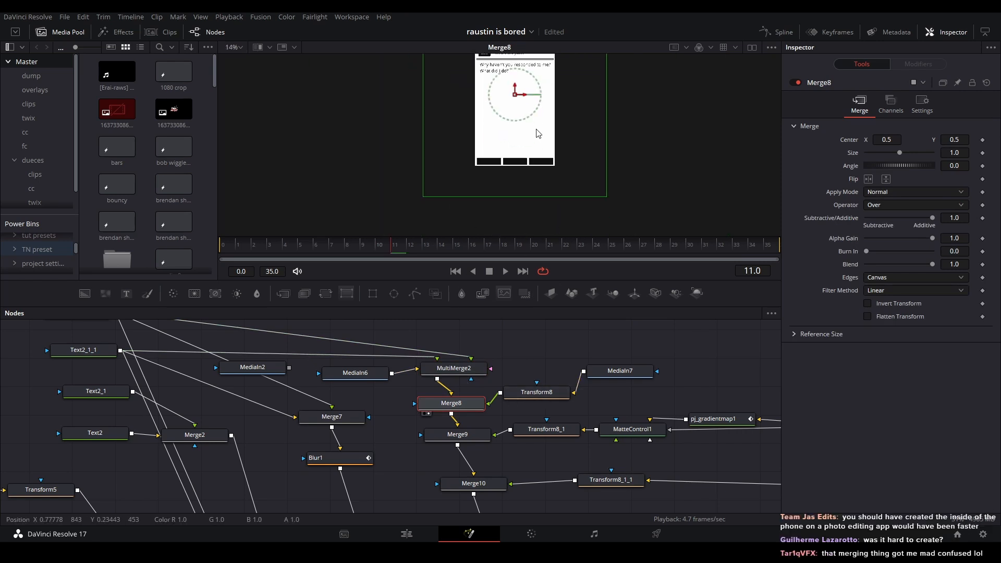
scroll(605, 137, up, 4)
scroll(605, 137, down, 1)
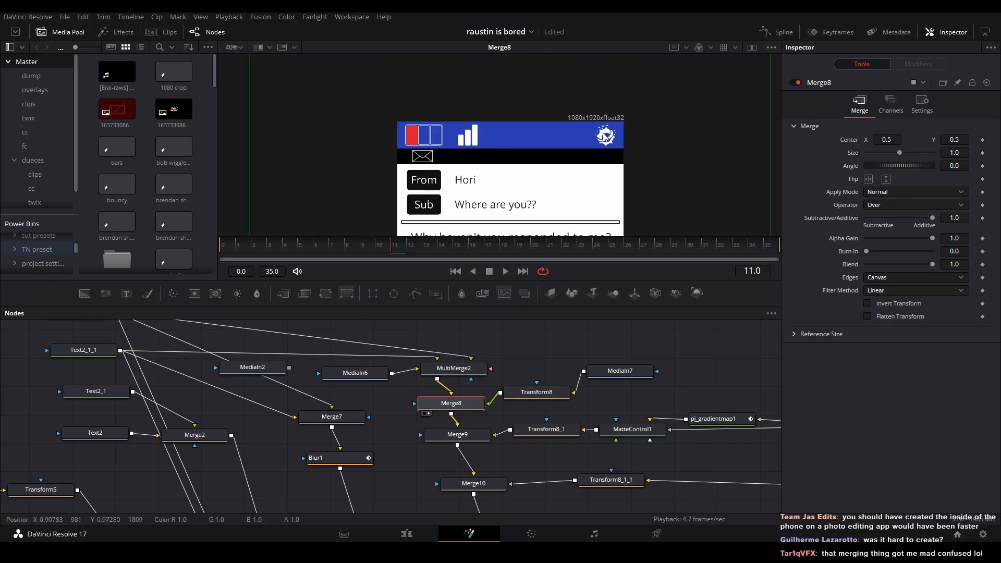
Step: View the extra status bar icons added by Merge9 and Merge10, following the chain to MosaicBlur1_1
click(473, 483)
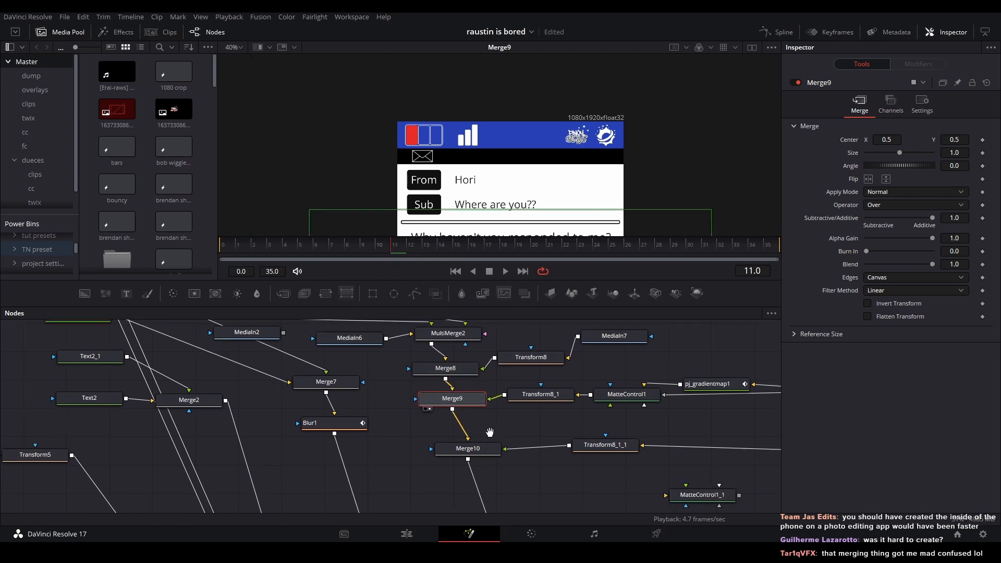
scroll(501, 417, down, 1)
drag(544, 111, 547, 54)
drag(521, 469, 496, 404)
drag(496, 473, 480, 388)
drag(498, 473, 474, 182)
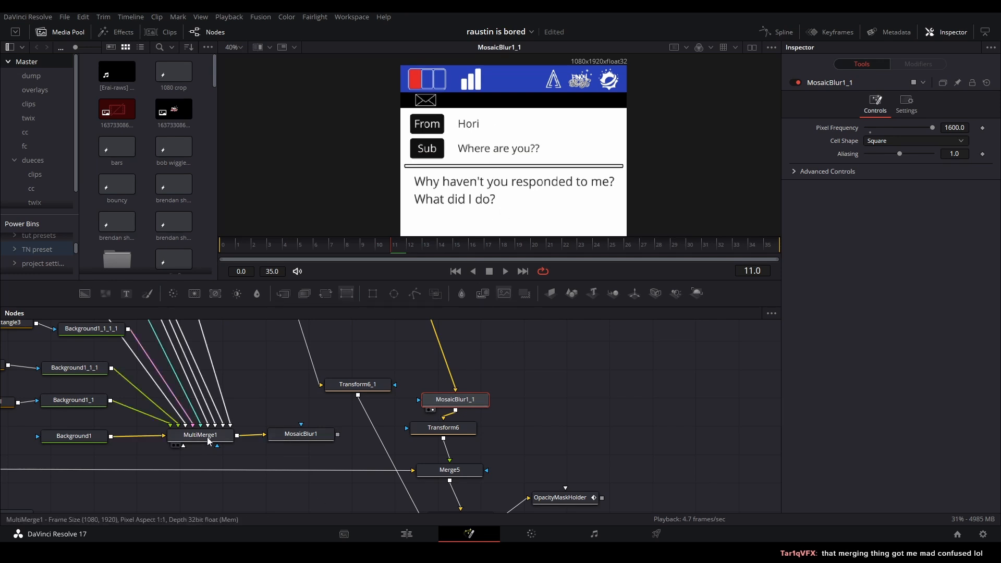
Step: View Transform6 and its settings for scaling down the finished phone screen
drag(429, 434, 431, 413)
click(430, 413)
key(1)
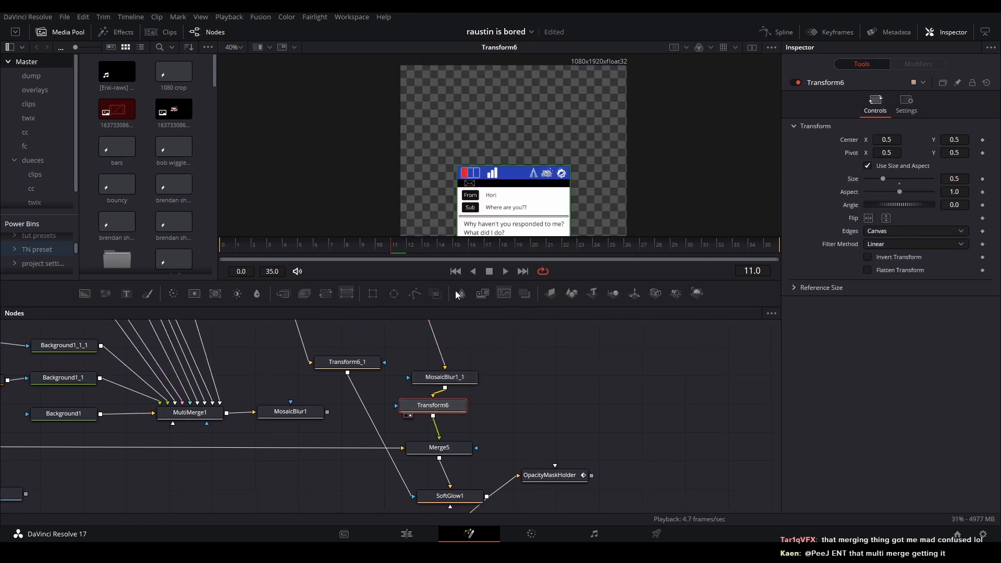
scroll(483, 128, down, 2)
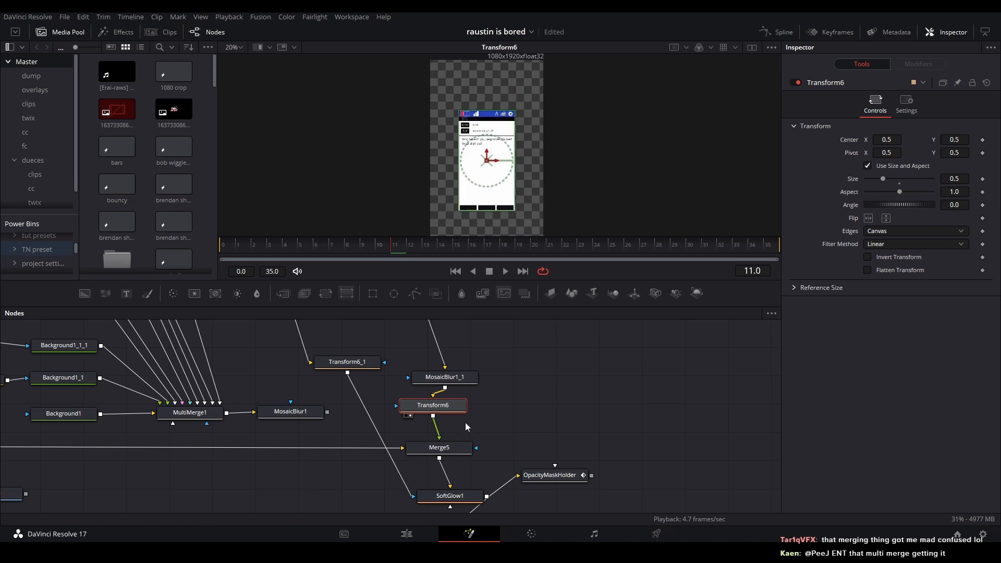
Step: View Merge5 and examine the phone screen placed over the phone body
click(439, 447)
key(1)
scroll(480, 159, up, 2)
drag(478, 162, 530, 14)
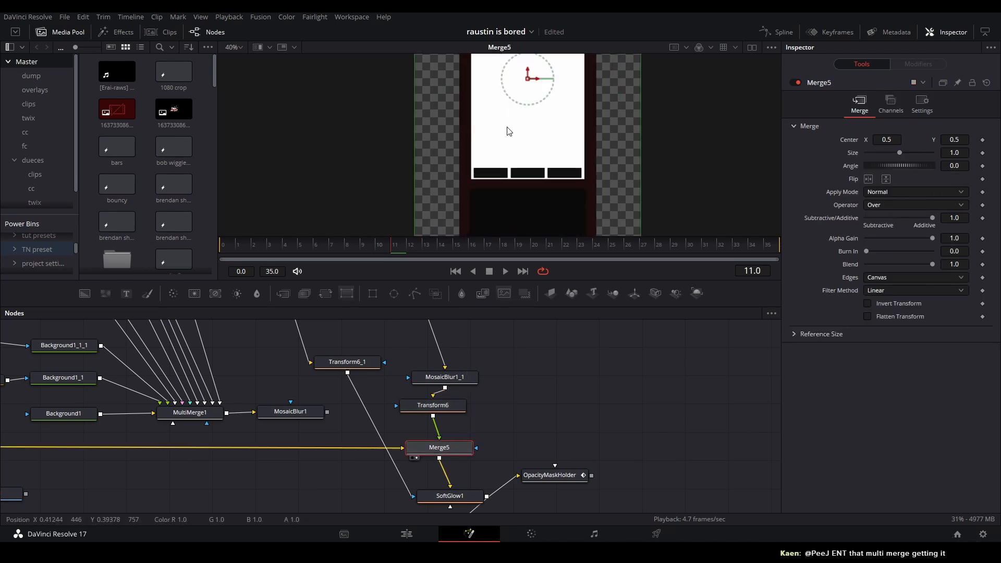
scroll(505, 126, down, 2)
drag(504, 126, 497, 169)
Step: View the red phone body from Background1_3 and the dark rectangle from Background3
drag(173, 435, 582, 454)
drag(234, 466, 436, 460)
click(457, 442)
key(2)
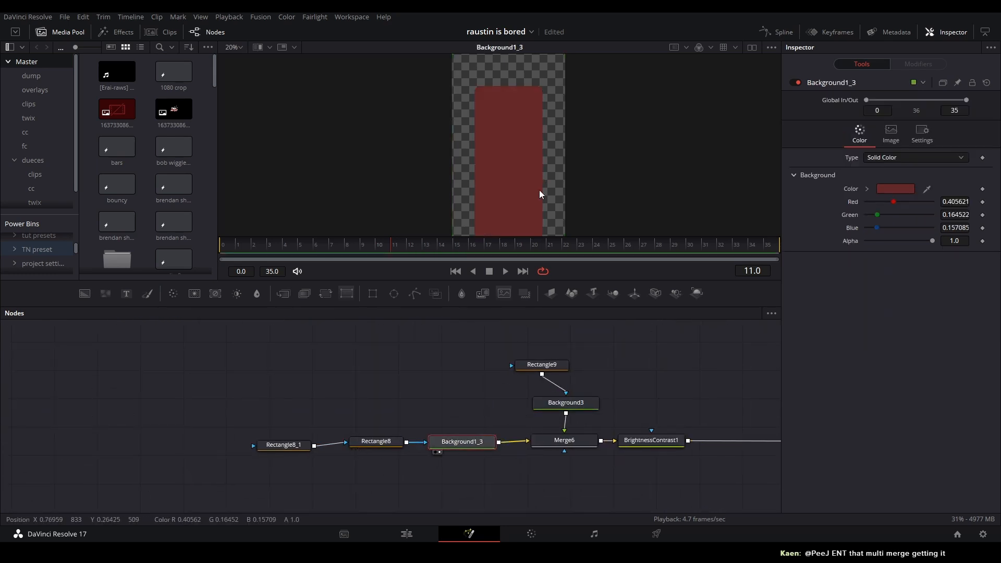
click(566, 405)
key(2)
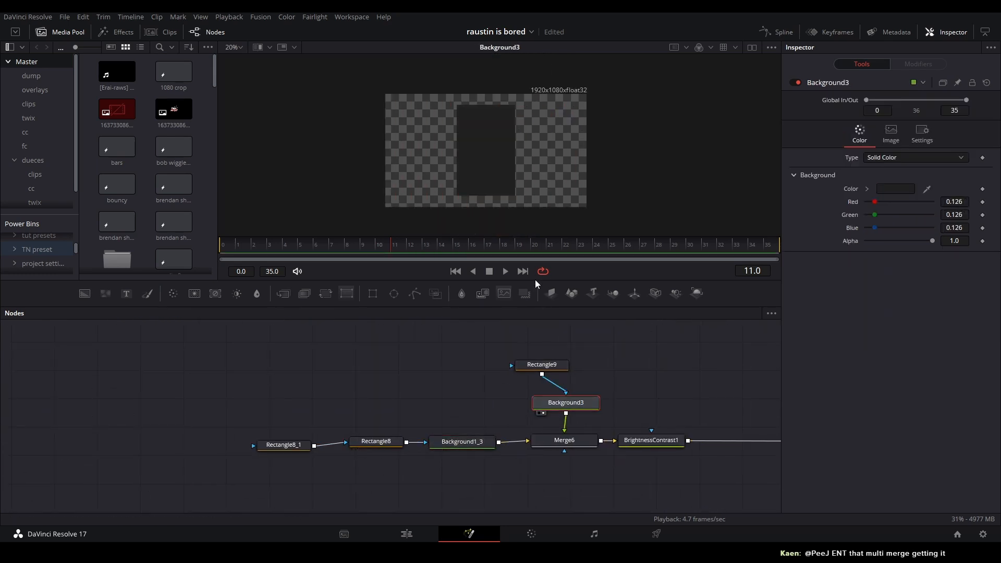
Step: View Merge6, which combines the dark rectangle with the red phone body
click(568, 444)
key(2)
click(646, 438)
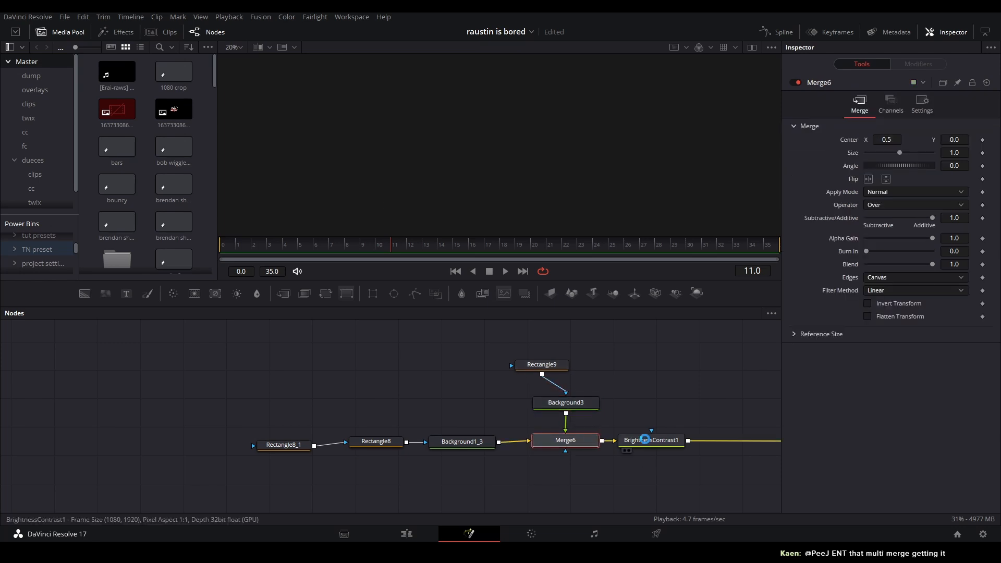
click(580, 447)
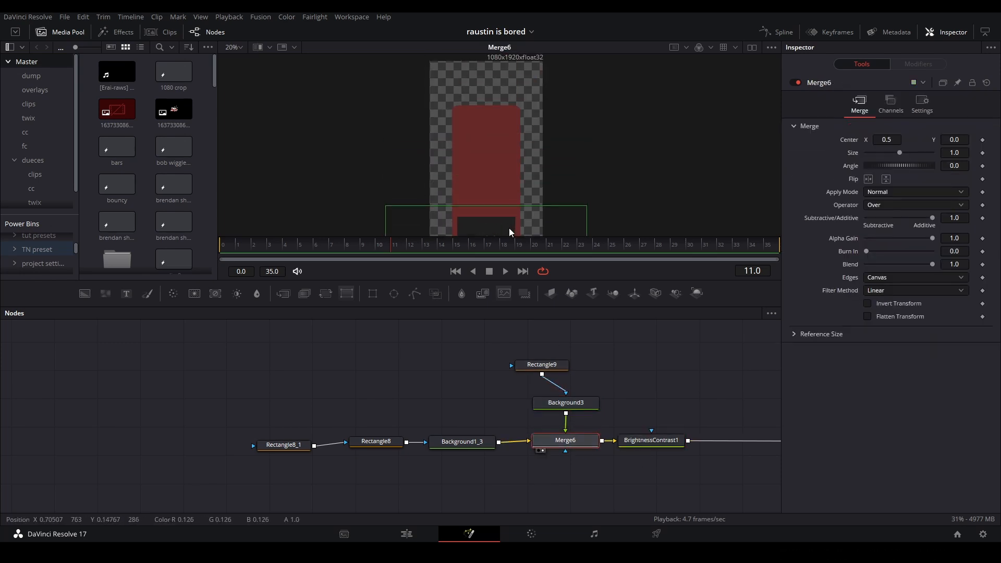
drag(468, 122, 449, 121)
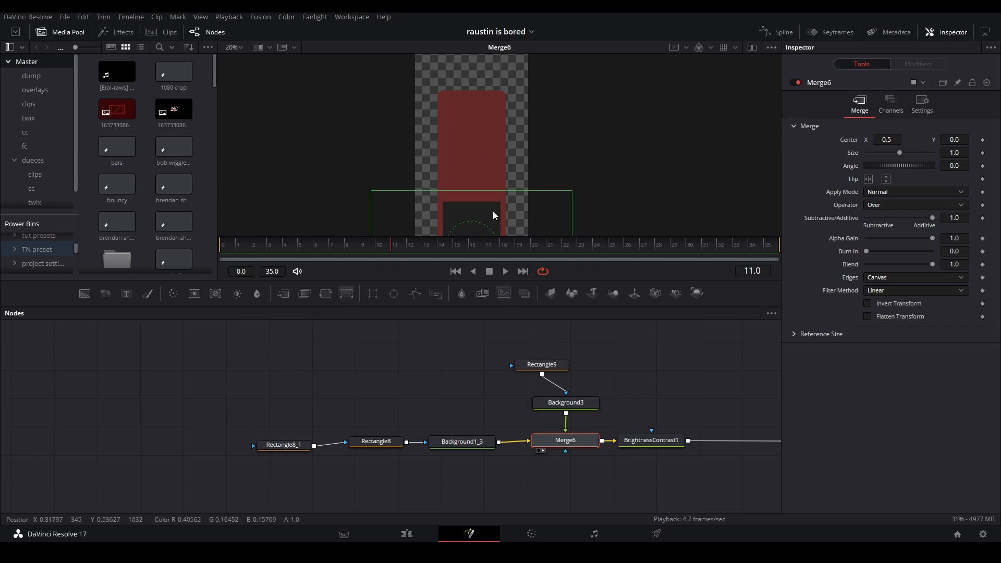
Step: Check BrightnessContrast1, and view the complete phone from Merge5 again
click(660, 443)
drag(659, 415, 207, 387)
click(497, 397)
key(2)
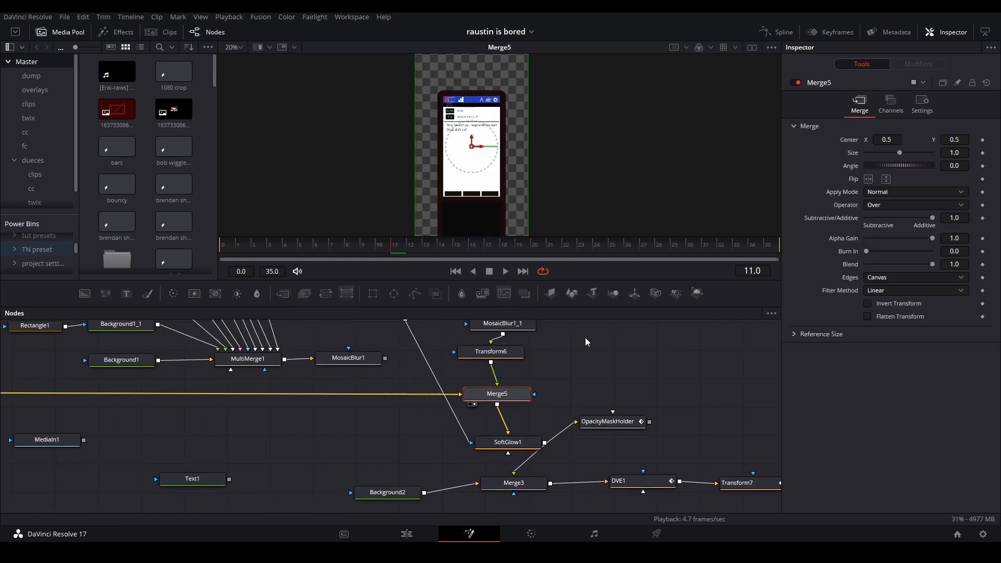
scroll(460, 116, up, 3)
scroll(462, 111, down, 2)
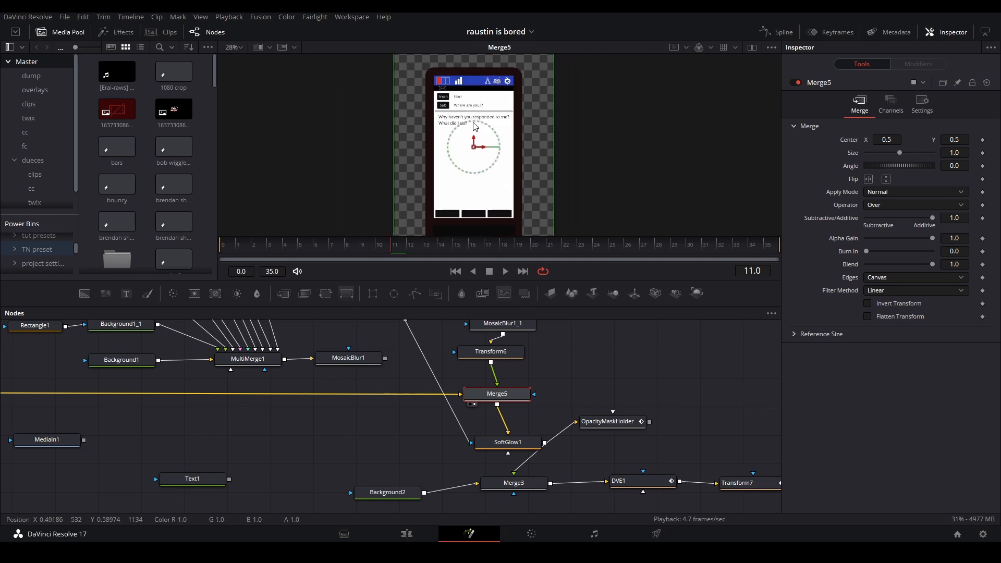
drag(473, 183, 467, 172)
Step: View SoftGlow1 and examine the glow around the phone screen and message text up close
drag(538, 411, 530, 362)
click(512, 399)
key(2)
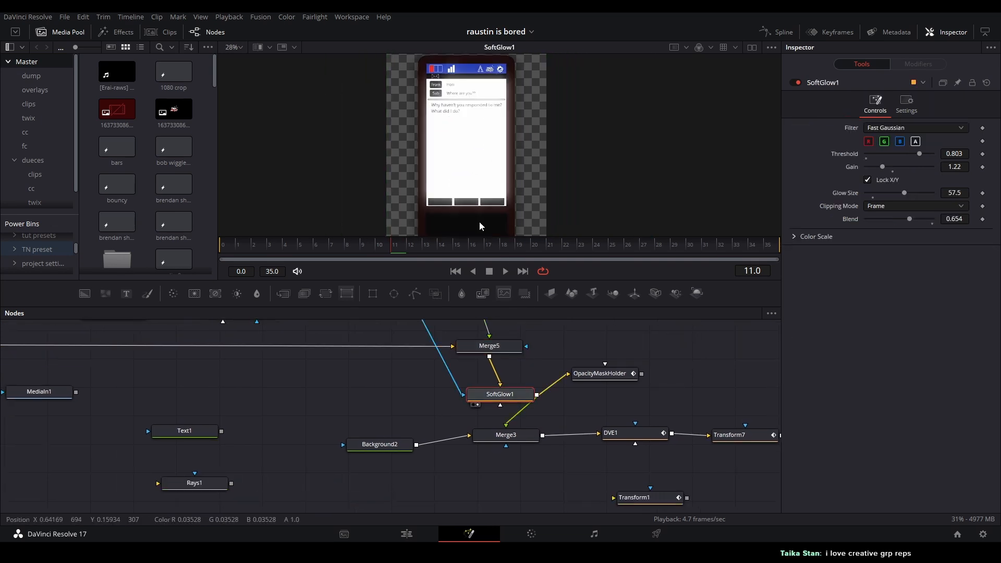
drag(475, 143, 481, 155)
drag(457, 209, 458, 181)
scroll(459, 180, up, 2)
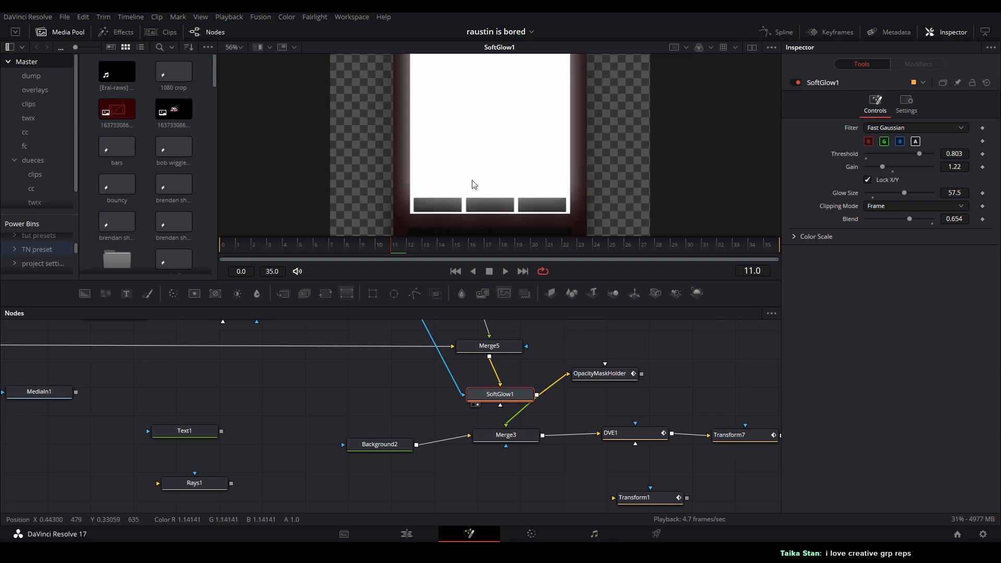
drag(493, 89, 489, 216)
drag(490, 181, 449, 167)
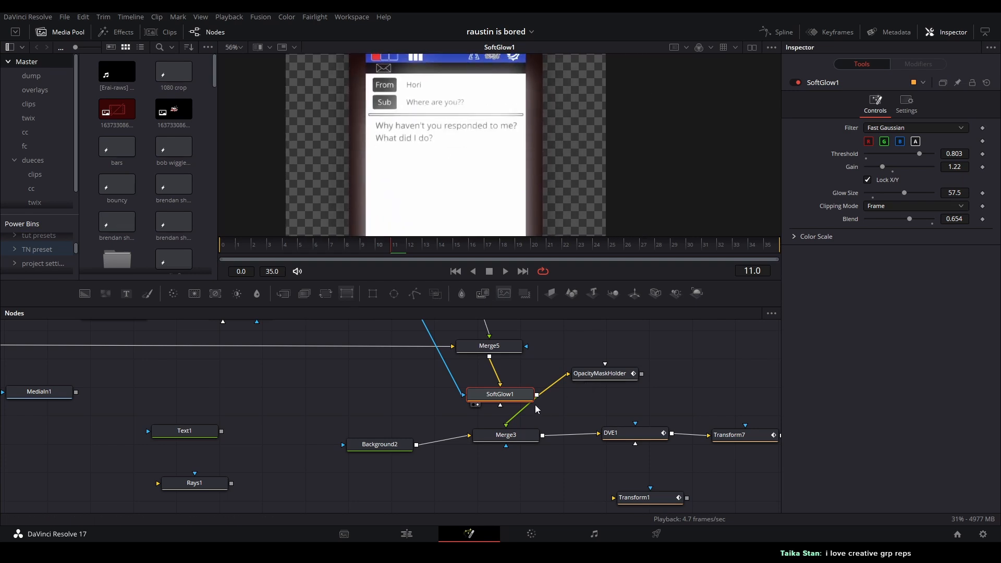
Step: View Merge3, which places the glowing phone over the transparent Background2 frame
click(507, 435)
key(2)
scroll(473, 165, down, 3)
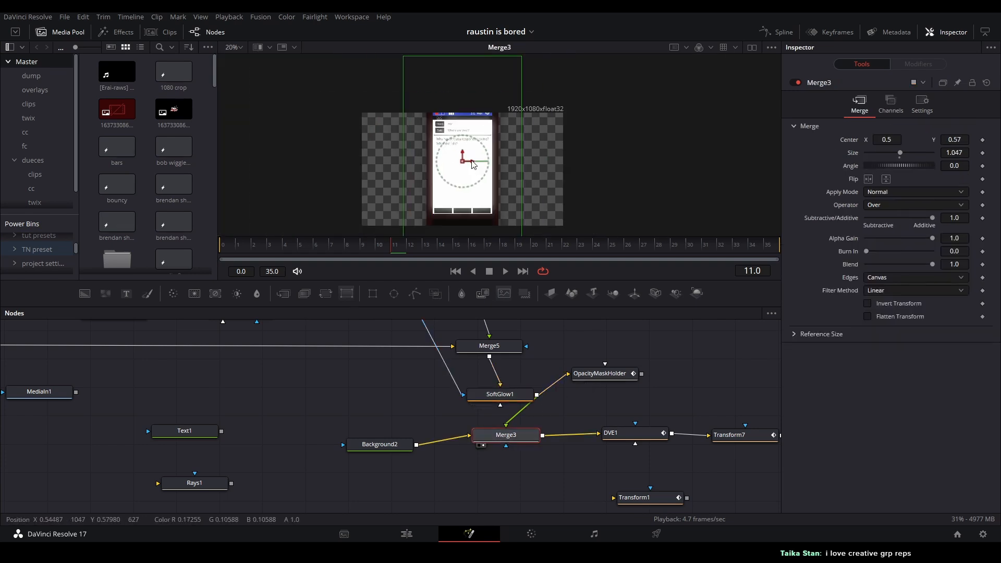
drag(483, 202, 501, 178)
scroll(482, 169, up, 1)
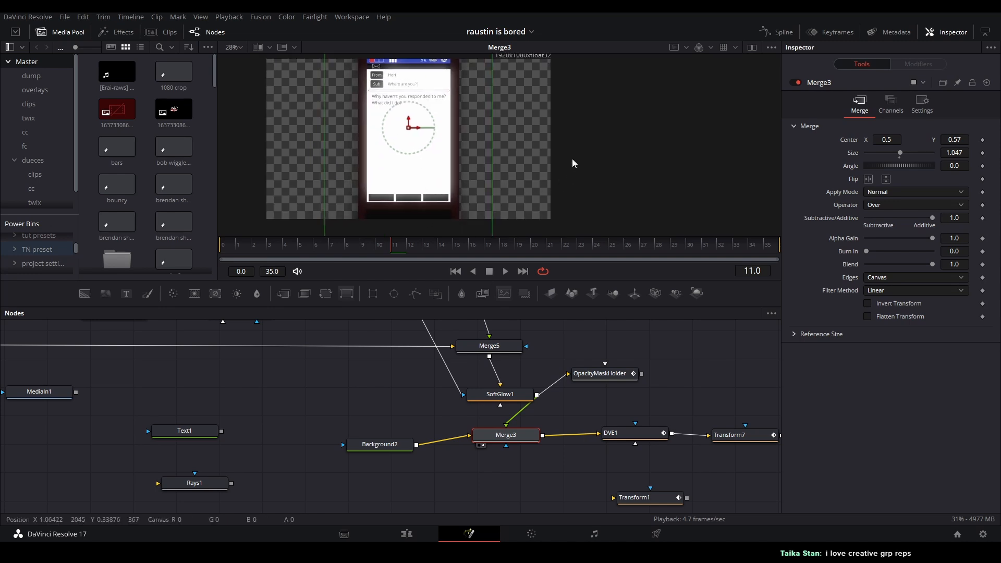
scroll(573, 163, up, 2)
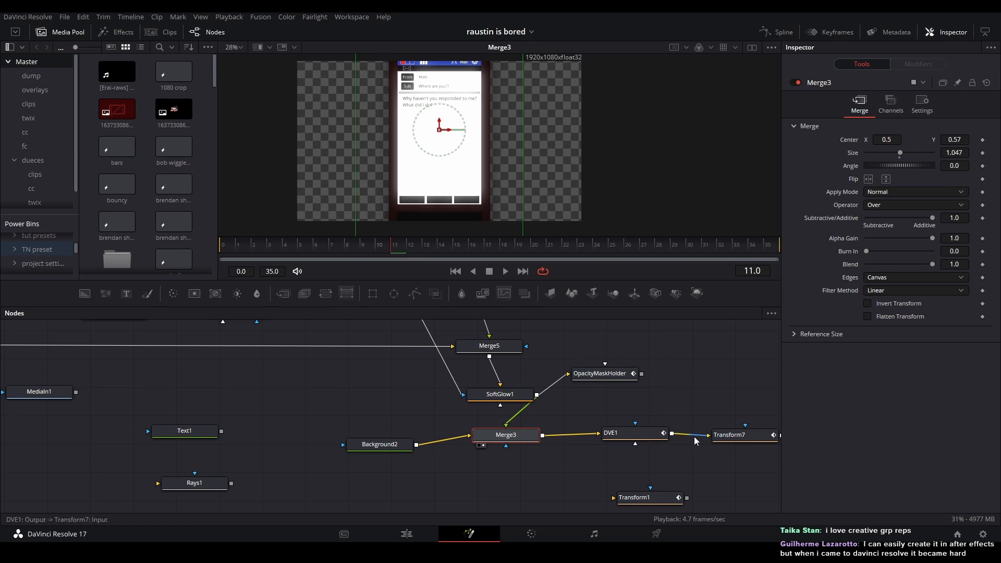
Step: View the DVE1 output and its rotation settings that tilt the phone in 3D
click(652, 432)
key(1)
click(658, 384)
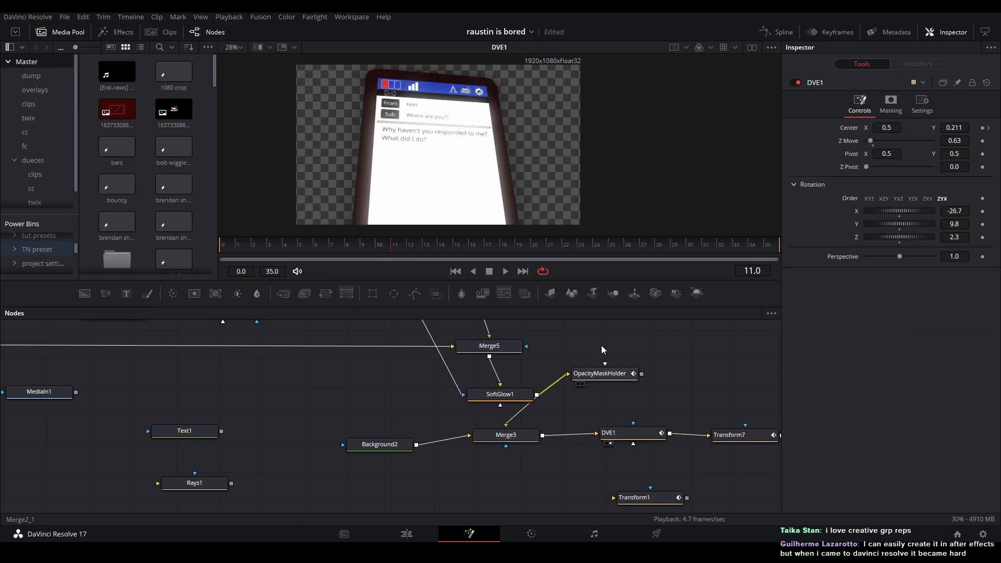
drag(555, 395, 432, 314)
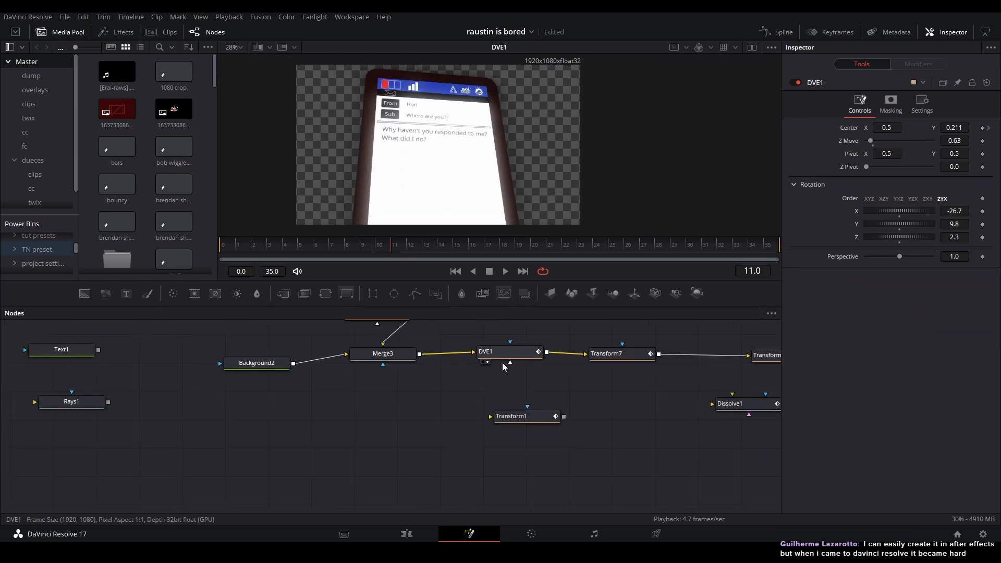
click(501, 358)
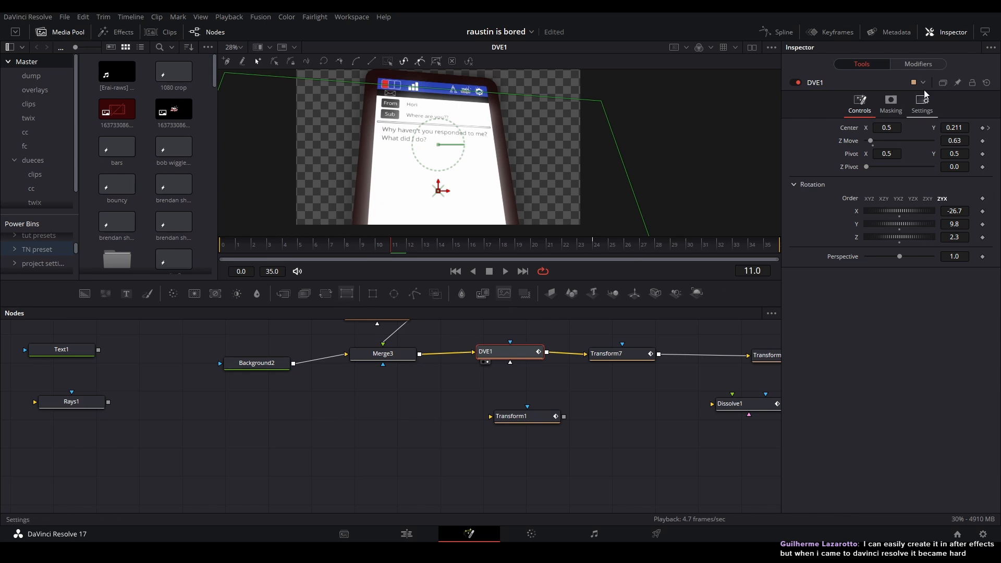
Step: View the Transform7 output and play the phone's slide-up movement from the start of the composition
drag(426, 392, 334, 437)
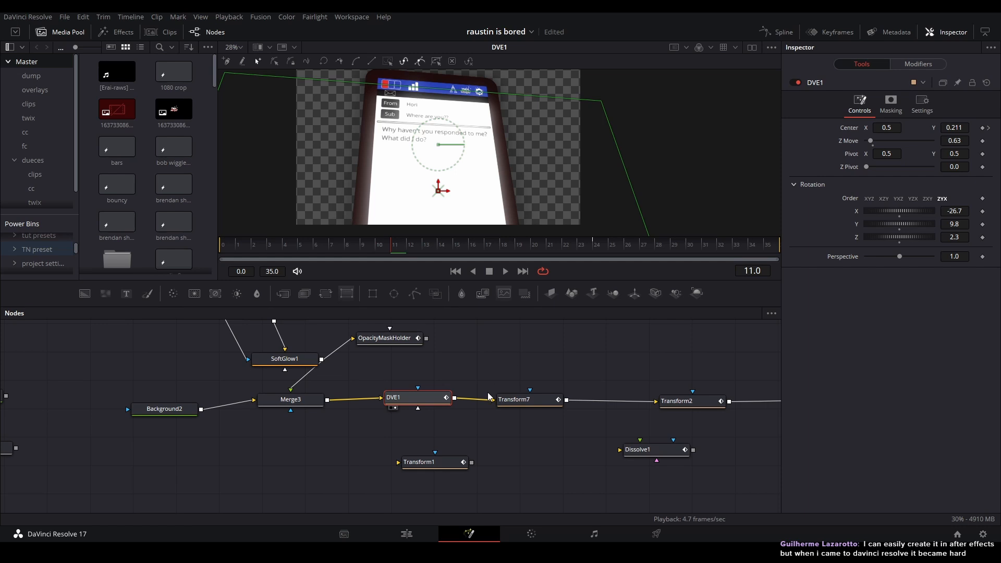
click(519, 405)
key(1)
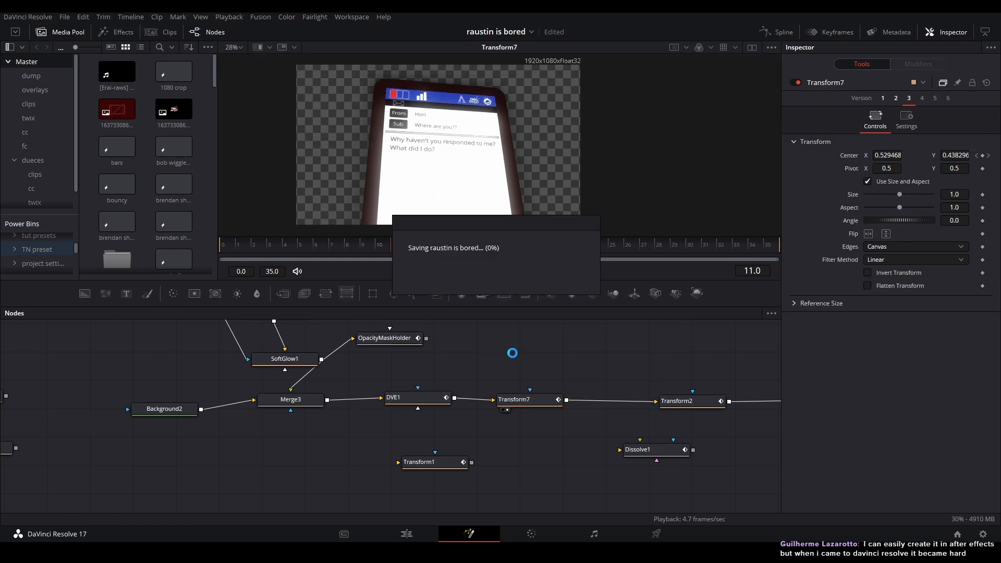
drag(232, 246, 212, 243)
key(space)
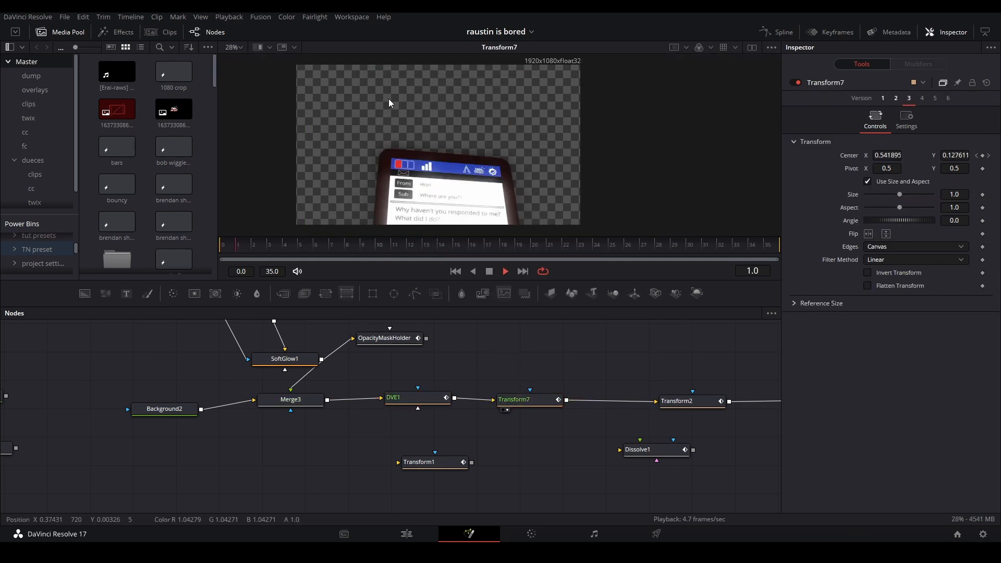
key(space)
Step: View the Transform2 output and play its size animation through to the end of the composition
drag(549, 419, 435, 432)
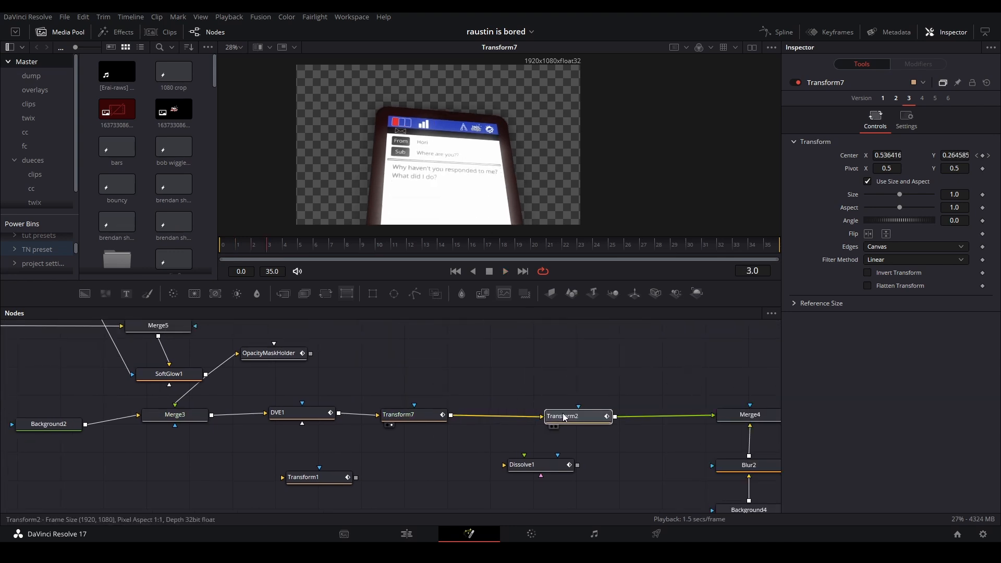
click(565, 417)
key(2)
key(space)
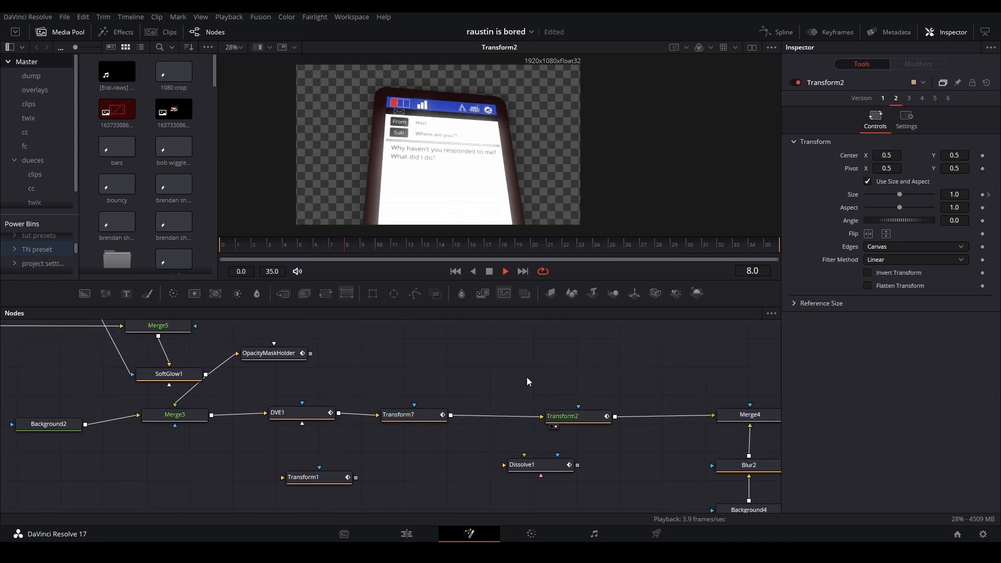
key(space)
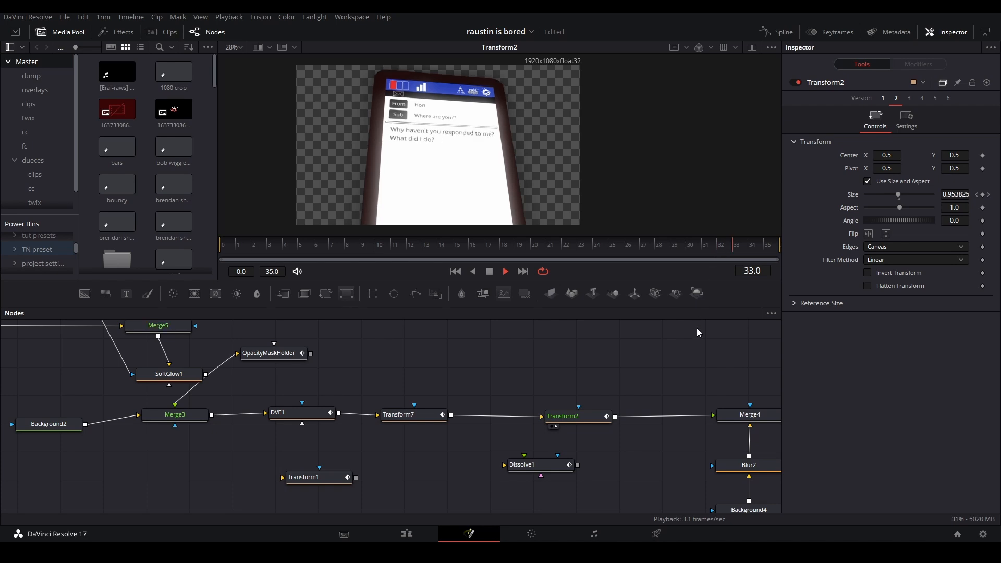
key(space)
Step: View Merge4 and inspect the Background4 and Blur2 branch feeding it, through to MediaOut1
drag(665, 368, 351, 334)
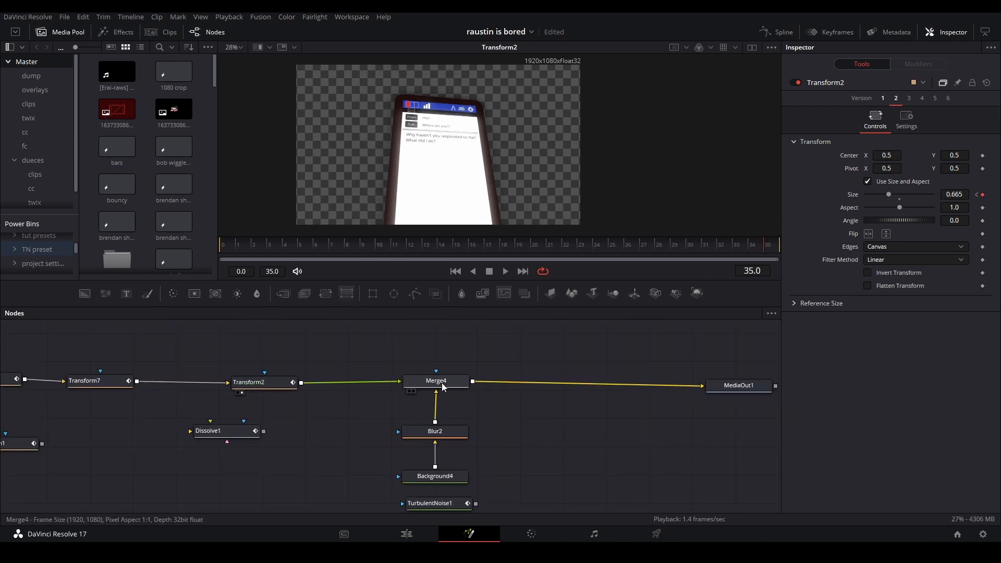
click(442, 385)
drag(512, 467, 499, 451)
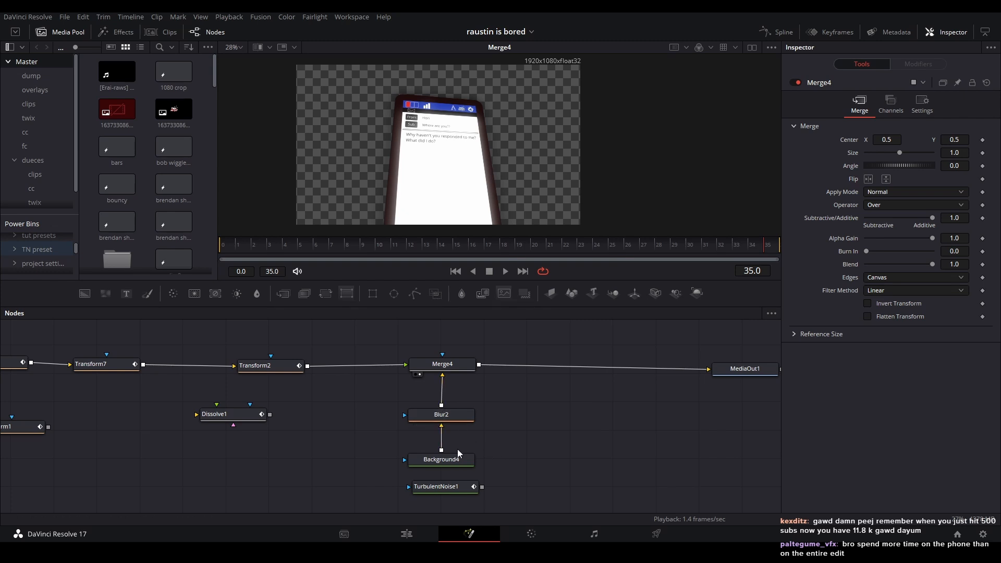
drag(524, 420, 445, 434)
click(662, 383)
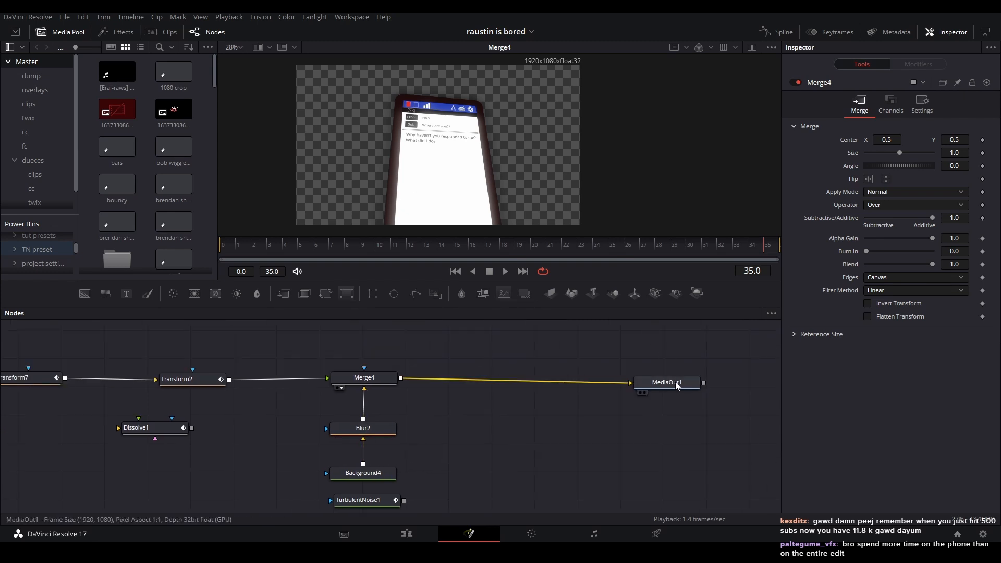
Step: Return to the Timeline 6 edit and play the finished phone shot over the background footage
click(412, 536)
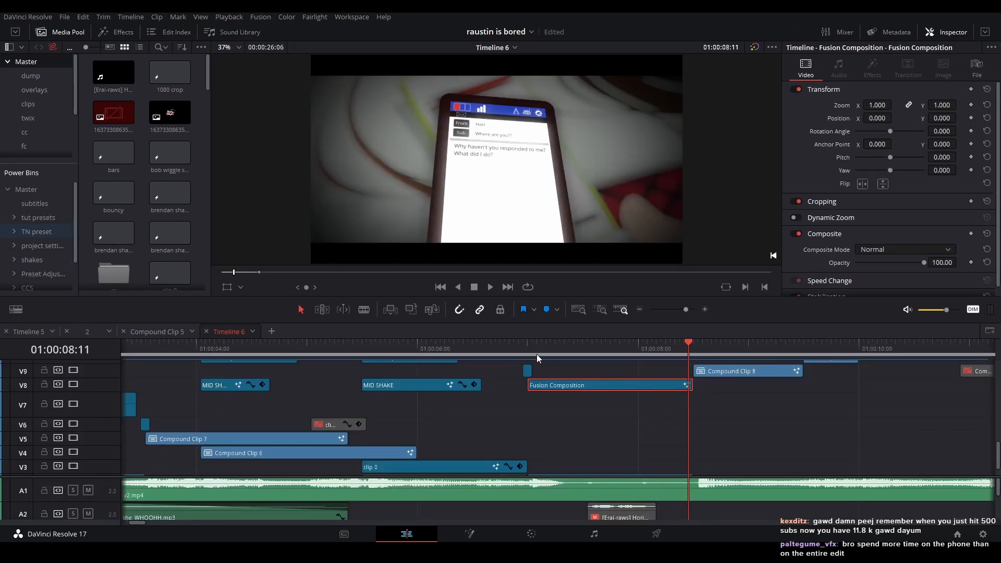
click(524, 346)
key(space)
click(662, 346)
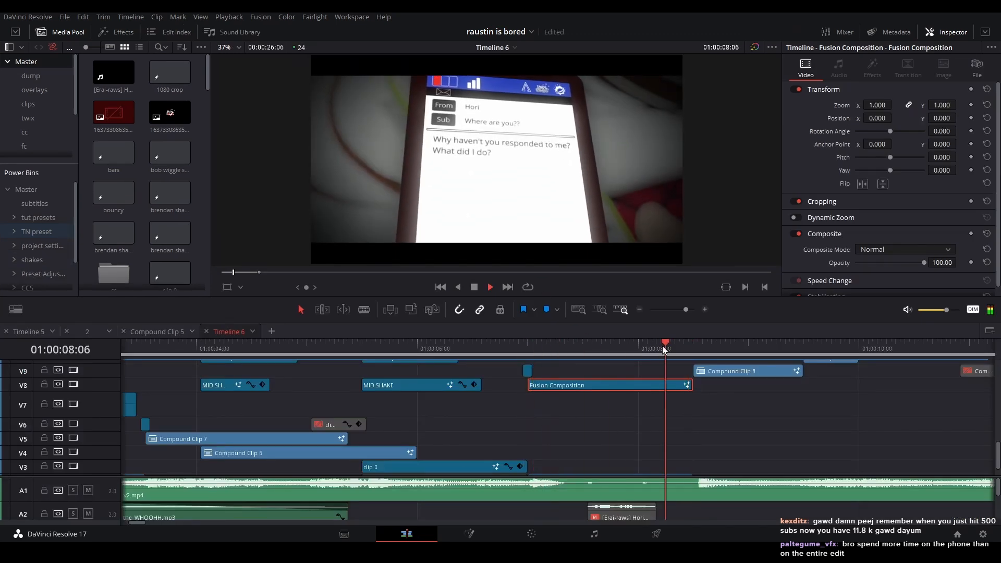
key(space)
Step: Save the project and play the cut from the phone Fusion Composition into Compound Clip 8
drag(710, 456, 598, 477)
key(ctrl+s)
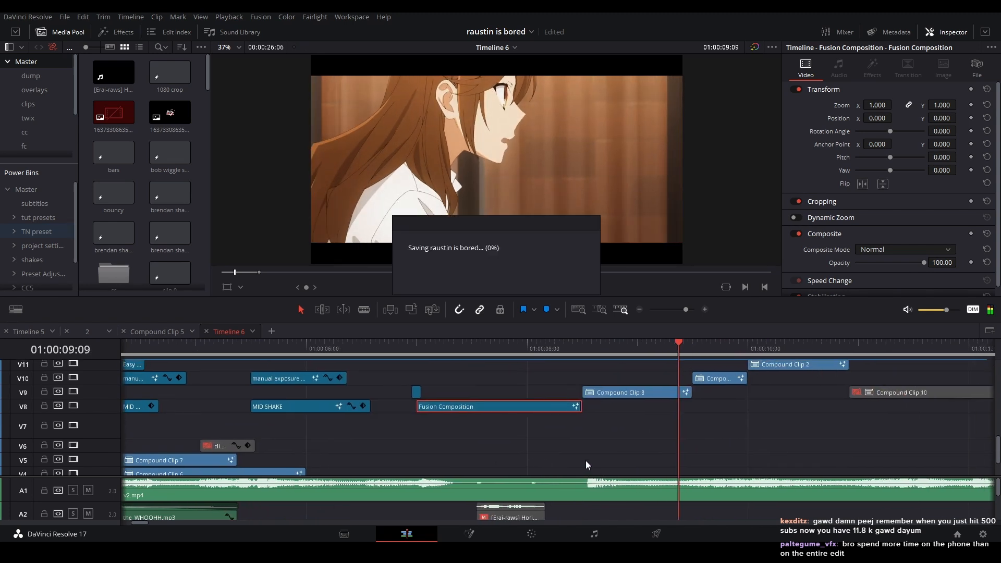
click(548, 347)
scroll(446, 418, up, 2)
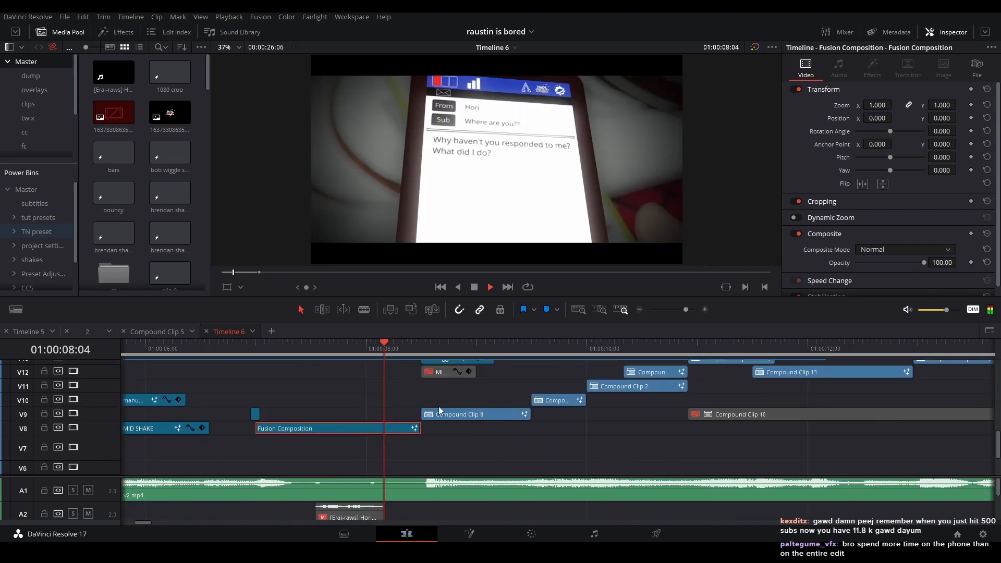
key(space)
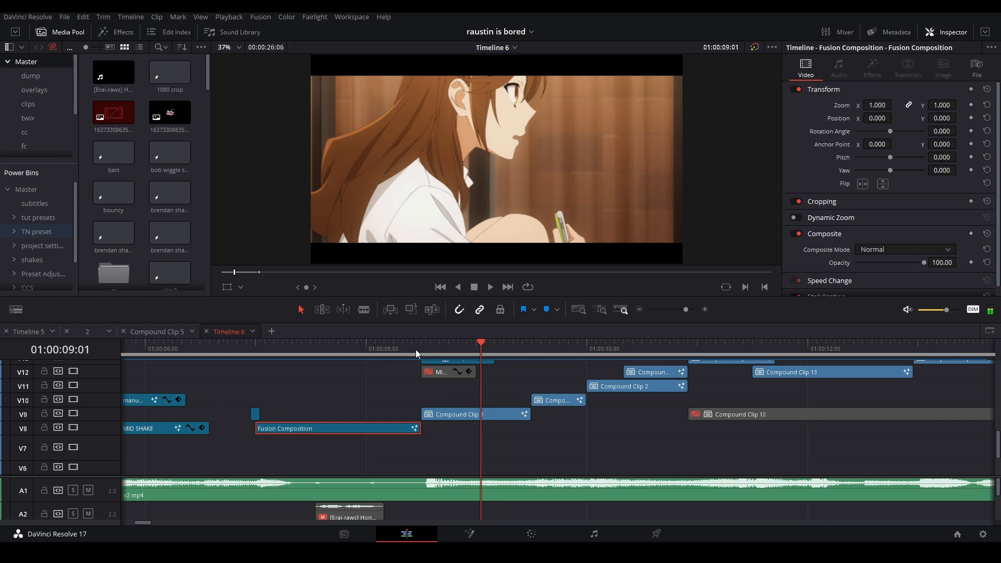
Step: Replay the girl's side-profile shot in Compound Clip 8 several times to examine its movement and flicker
click(421, 348)
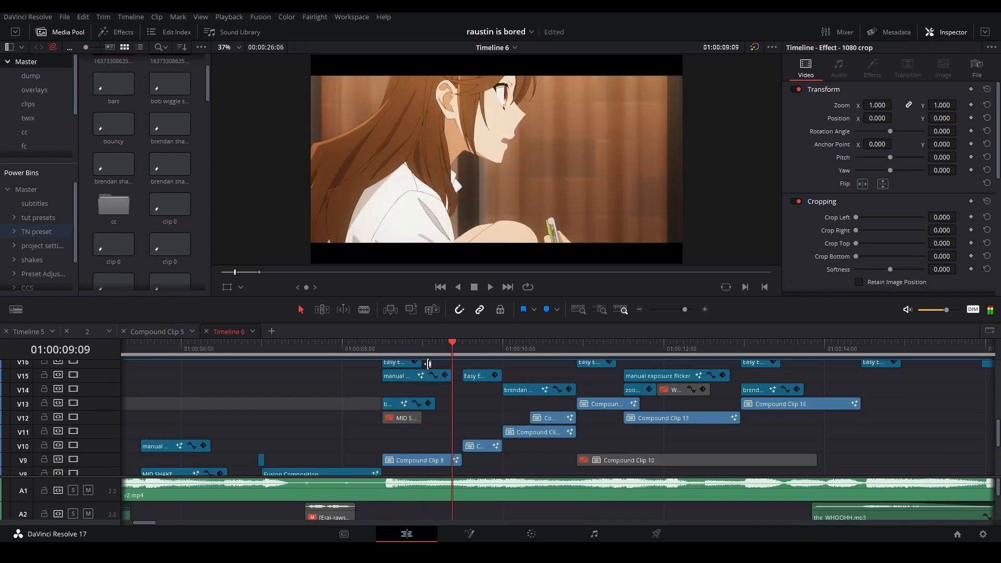
click(381, 346)
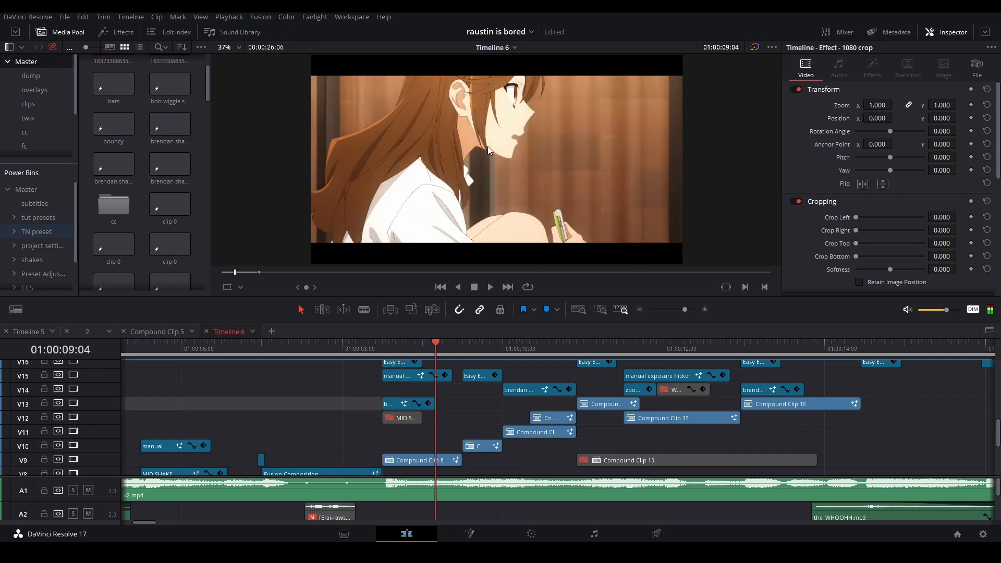
click(442, 346)
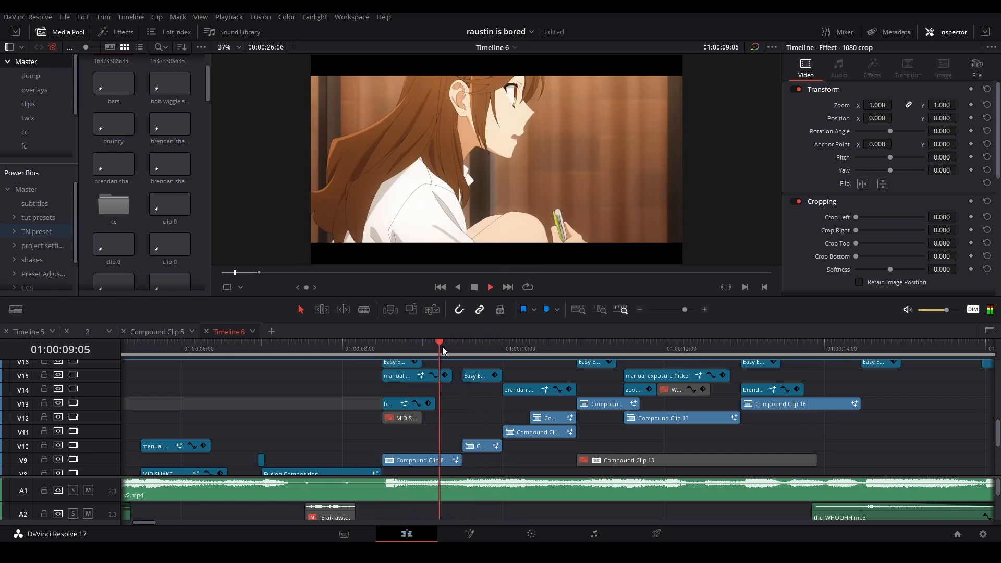
key(space)
click(421, 342)
key(space)
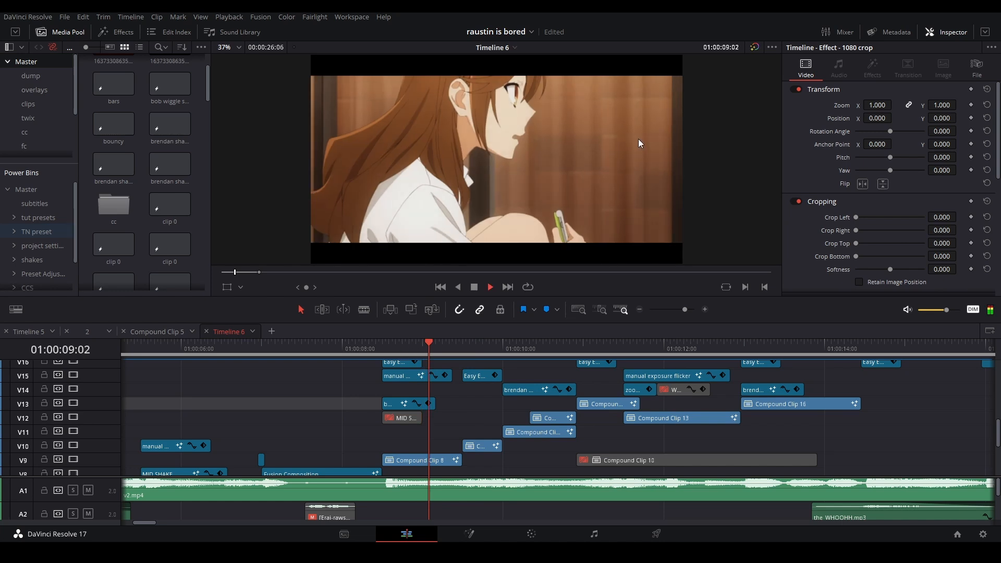
key(space)
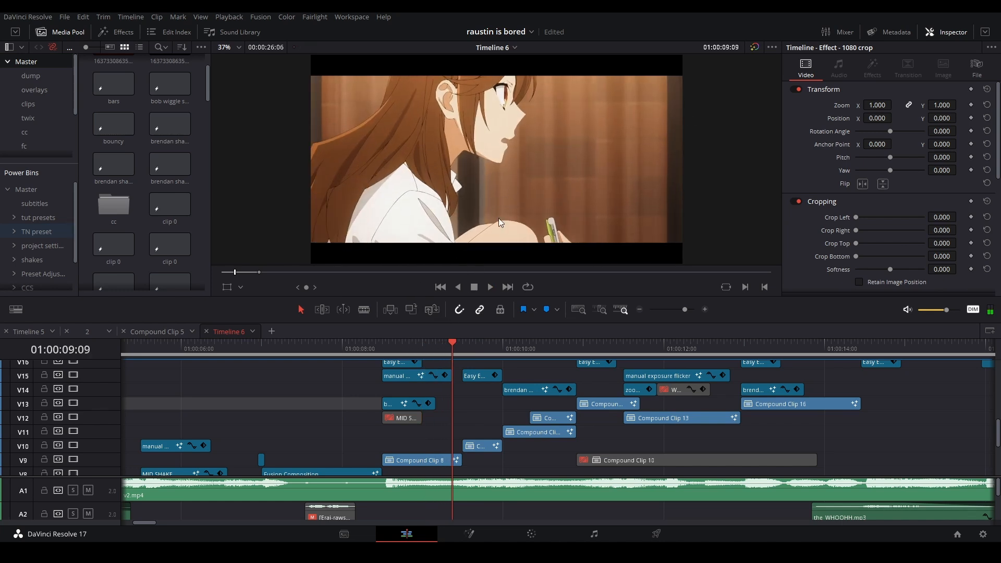
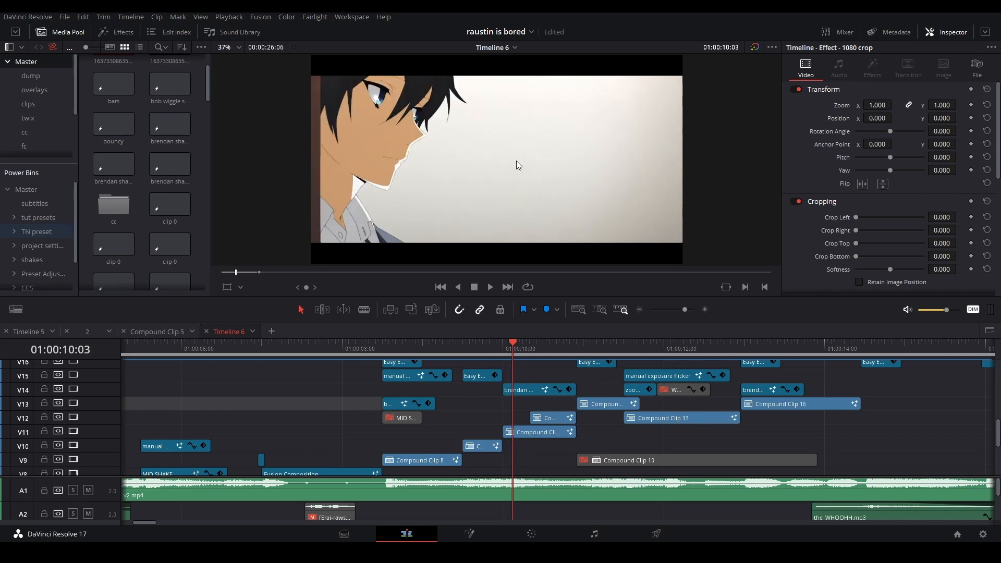
Step: Go back to 01:00:10:00 and play the boy's slide-in shot in the clip below Compound Clip 11
key(Left)
key(Left)
key(Left)
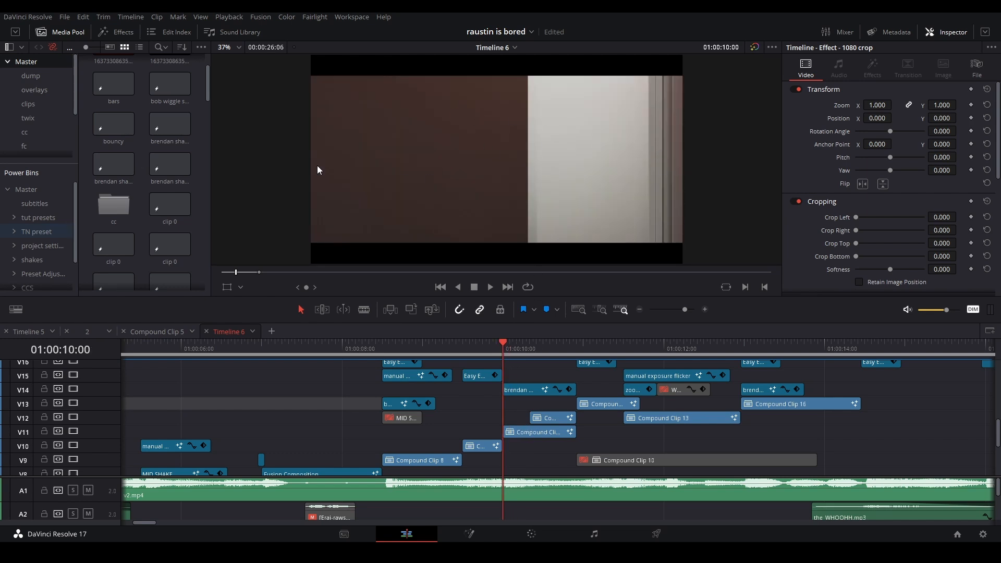
key(space)
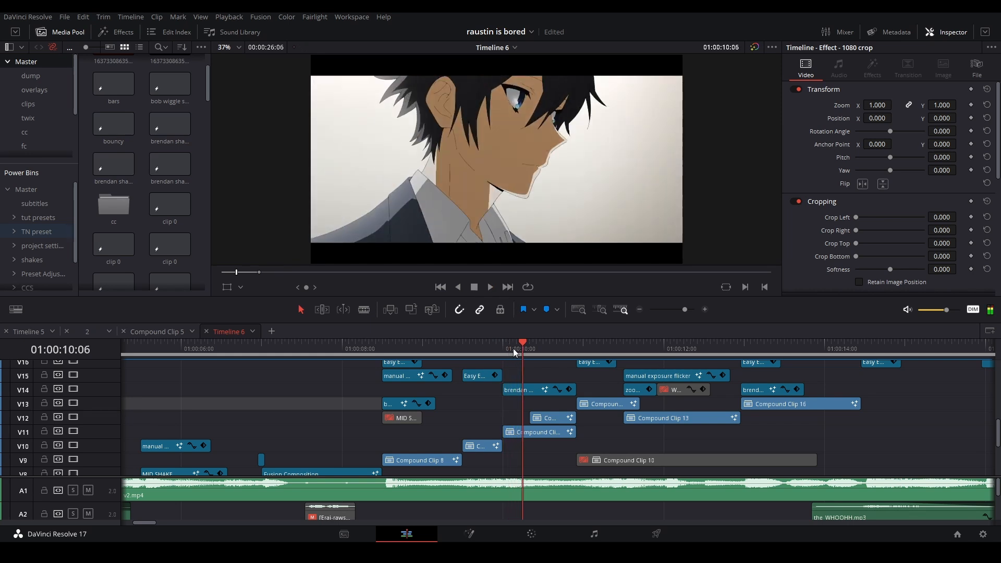
click(505, 351)
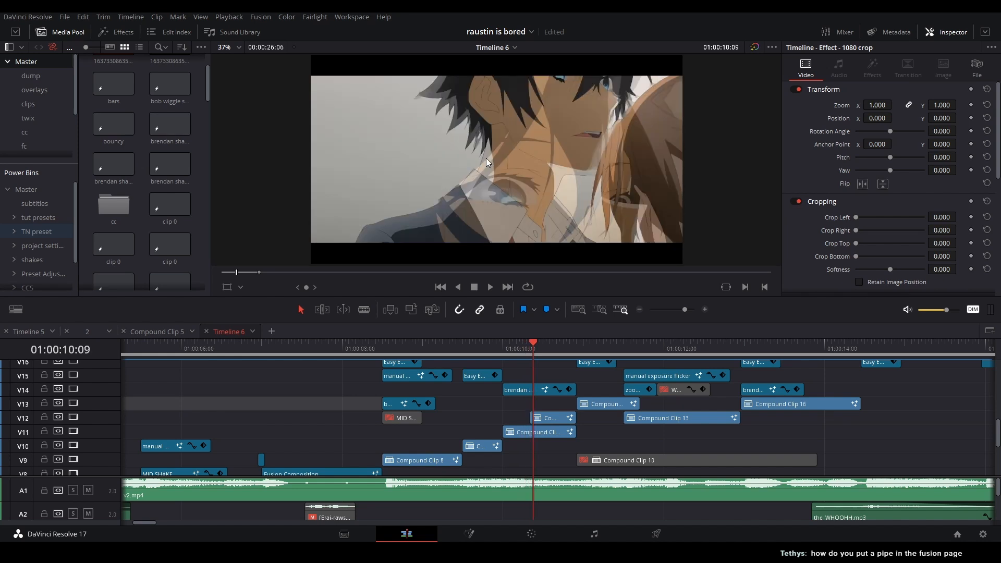
Step: Step back and forth frame by frame through the overlap between the boy's profile and the eye close-up
click(505, 349)
key(Right)
key(Right)
key(Right)
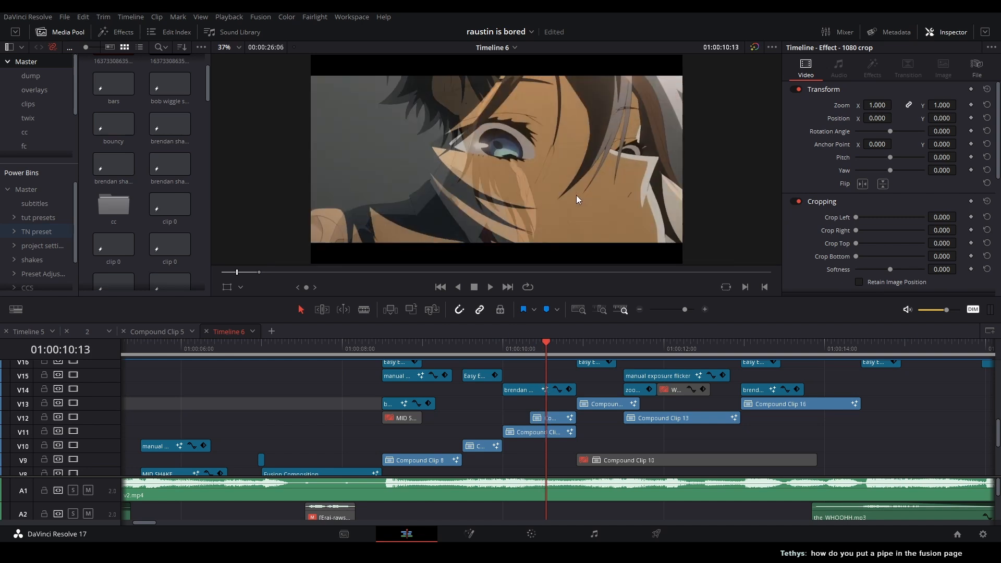
key(Left)
key(Left)
key(Left)
key(Left)
key(Left)
key(Left)
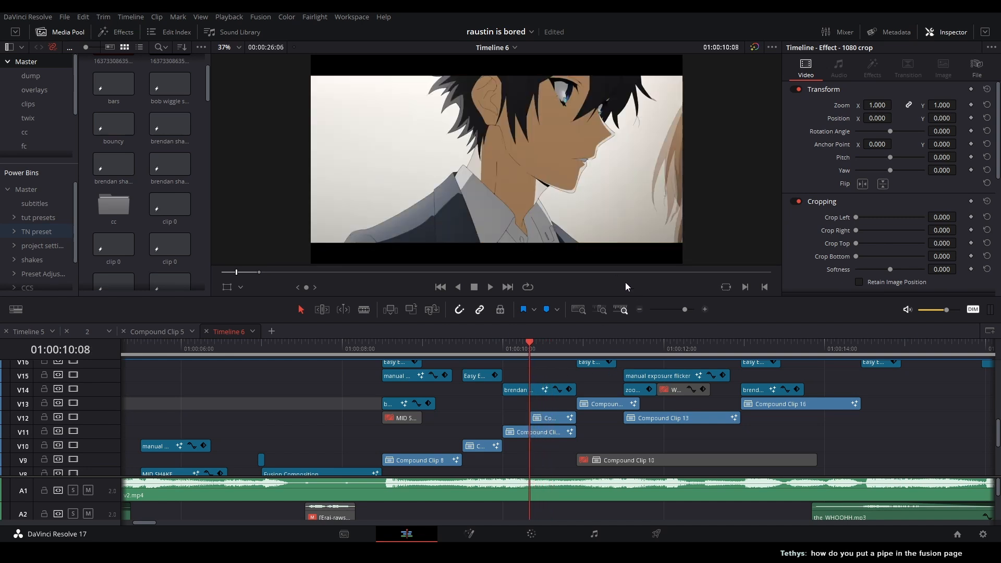
key(Right)
key(Right)
key(Right)
key(Right)
key(Right)
key(Right)
key(Right)
key(Right)
key(space)
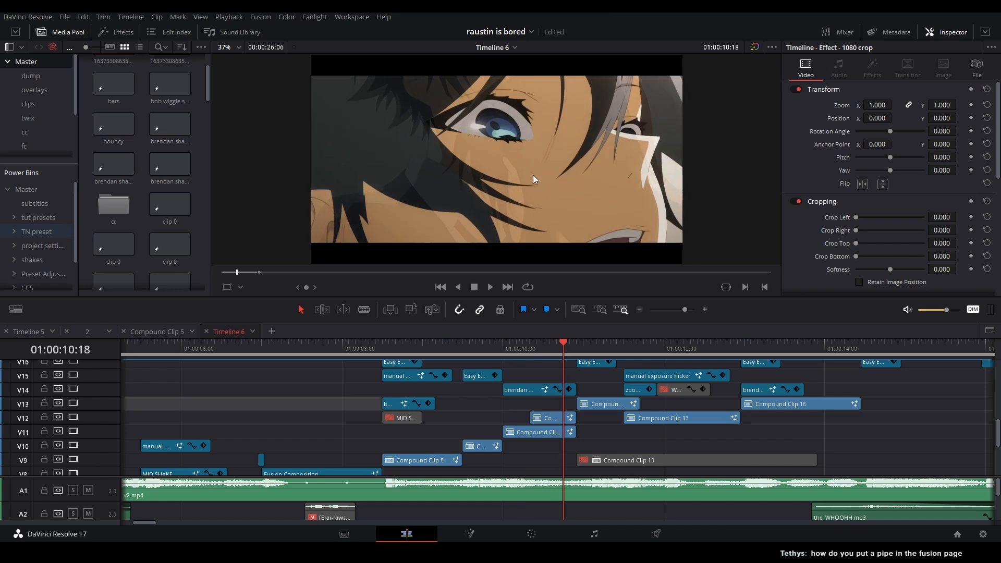
Step: Replay the transition from the boy's profile to the eye close-up from just before the overlap
click(524, 351)
key(space)
click(523, 345)
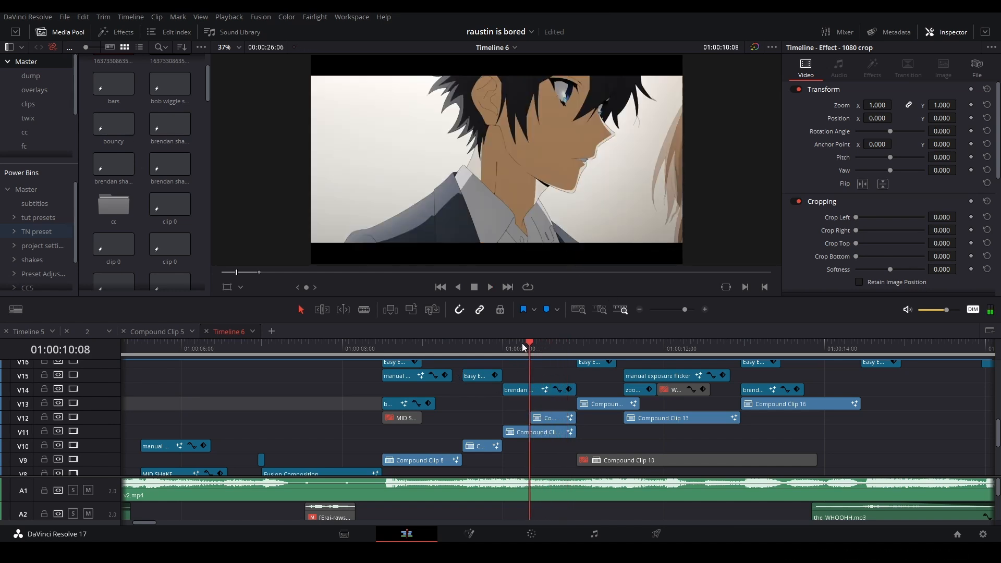
key(space)
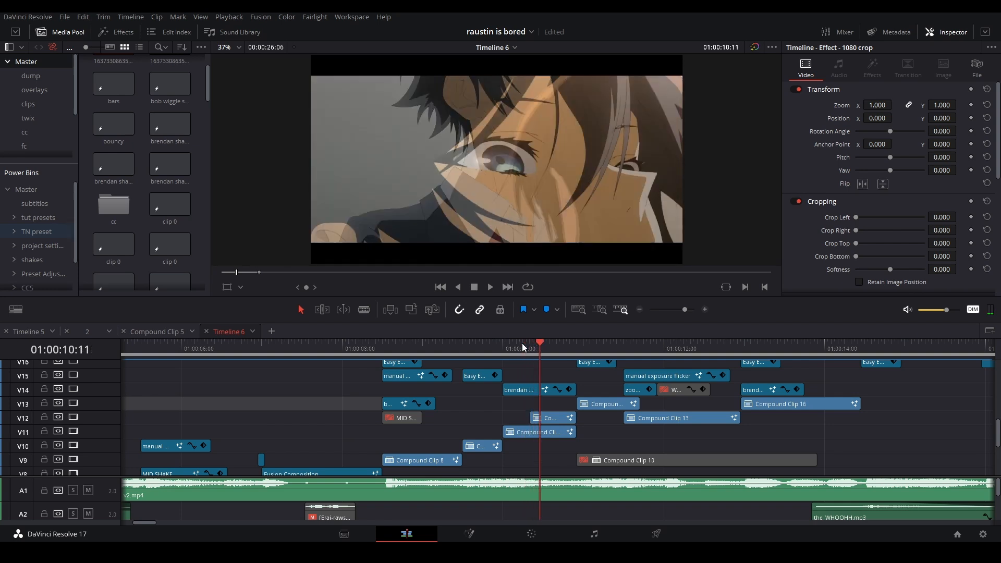
key(space)
Step: Examine single frames of the eye close-up blending in, from the start of Compound Clip 11 to 01:00:10:16
key(Left)
key(Left)
key(Left)
key(Left)
key(Left)
key(Left)
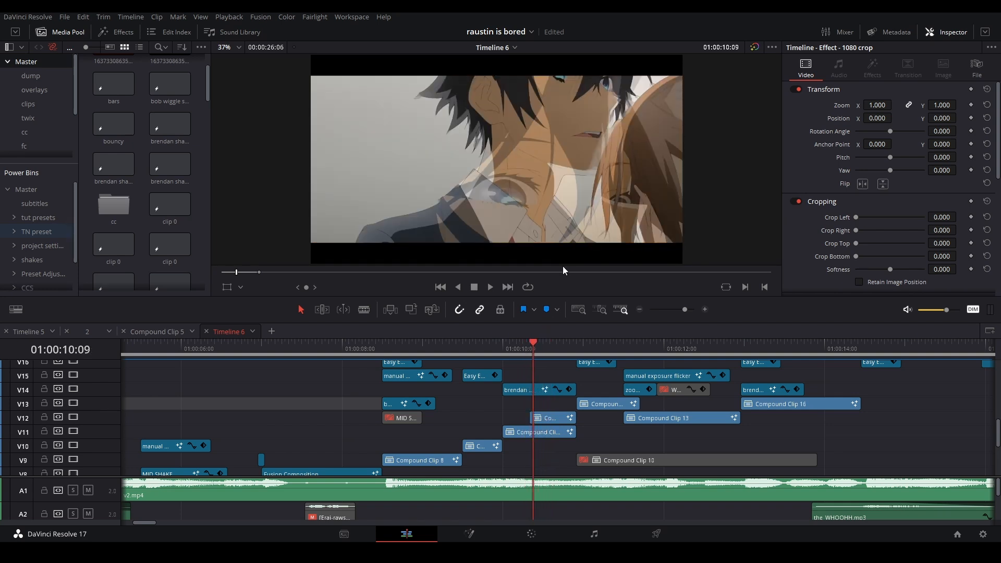
key(Right)
key(Right)
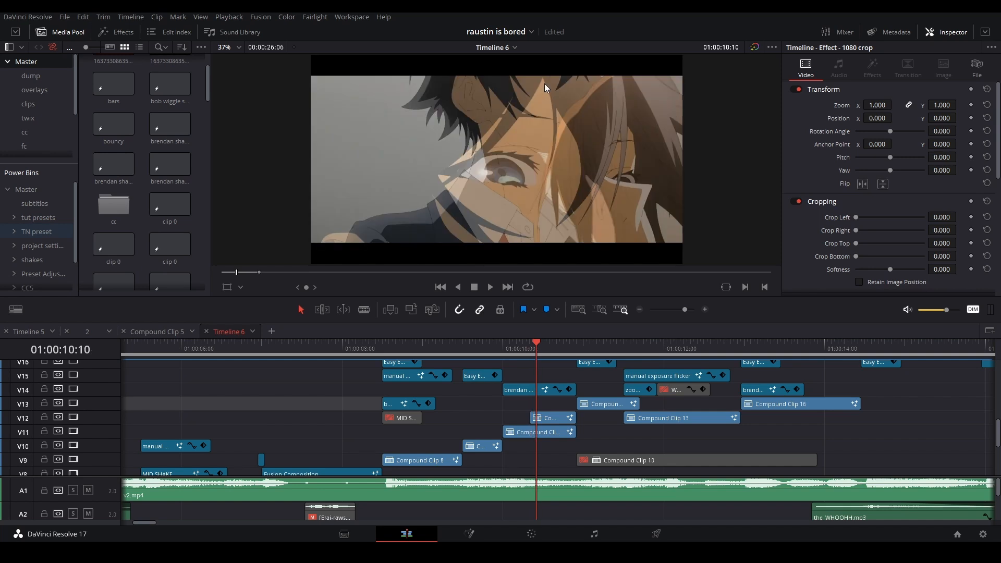
key(Right)
key(Right)
key(Right)
key(Right)
key(Right)
key(Right)
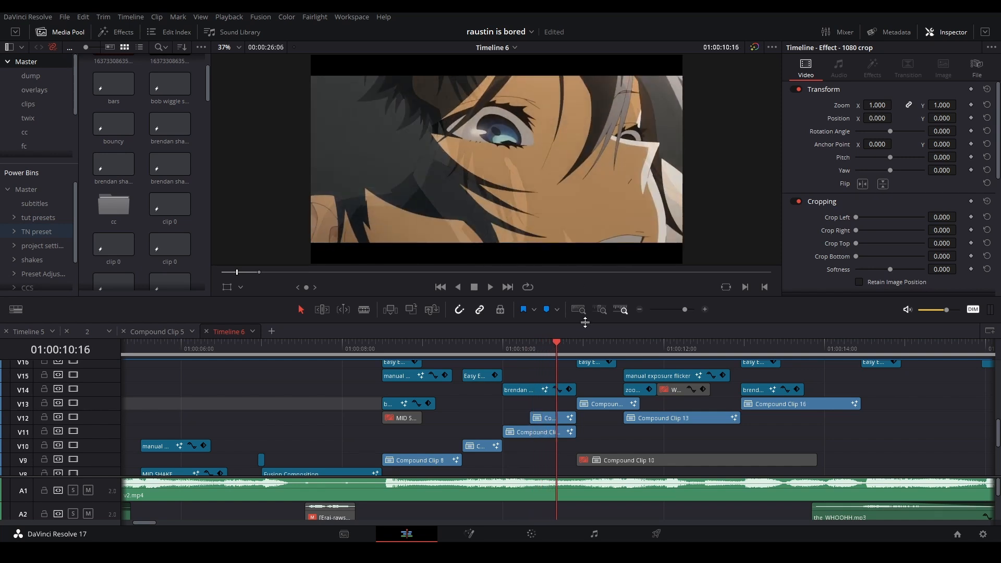
Step: Open Compound Clip 11 on V12 in Fusion and inspect its node chain from MediaIn1 to MediaOut1
click(544, 419)
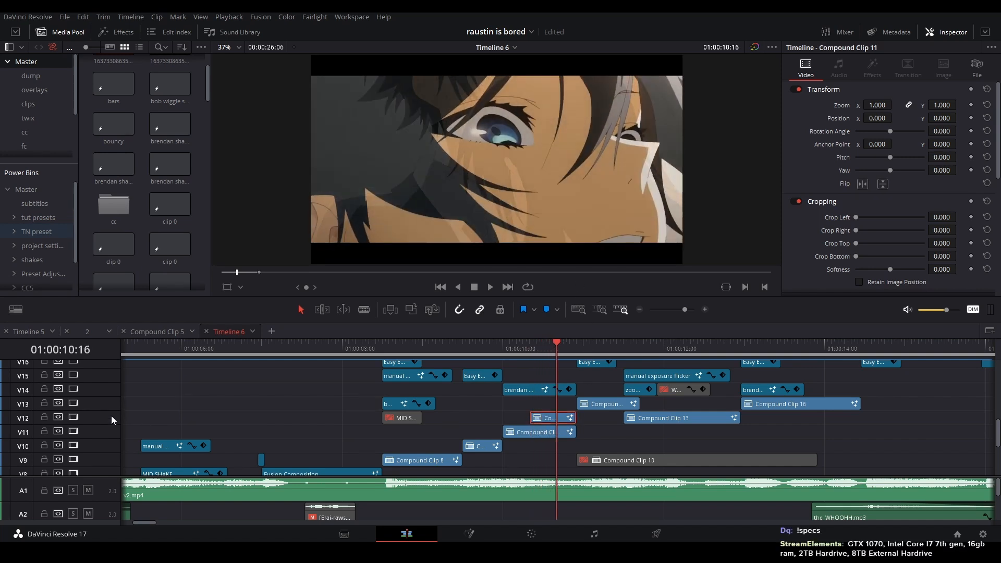
mouse_move(111, 411)
mouse_down()
mouse_move(111, 393)
mouse_move(112, 413)
mouse_up()
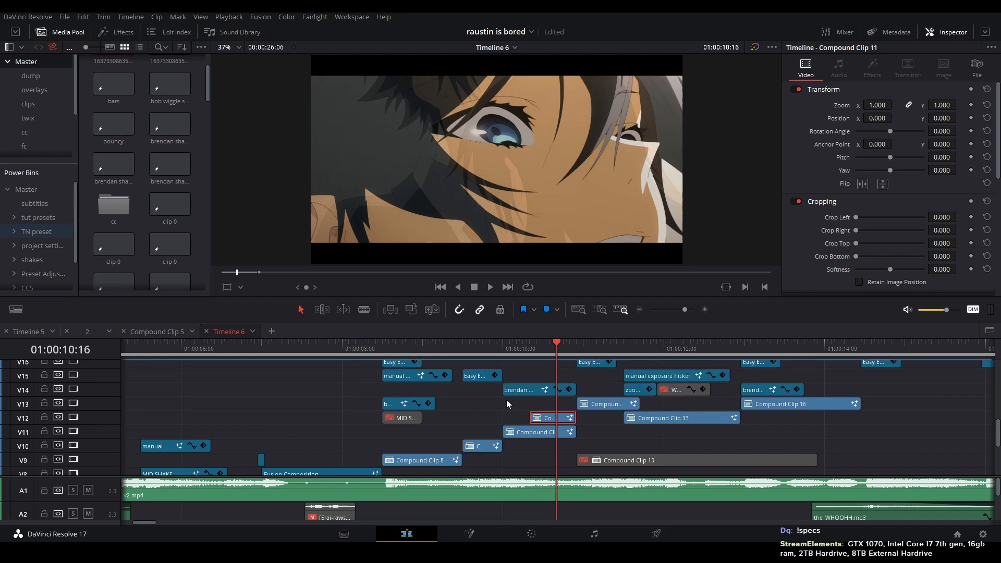
right_click(543, 418)
key(Escape)
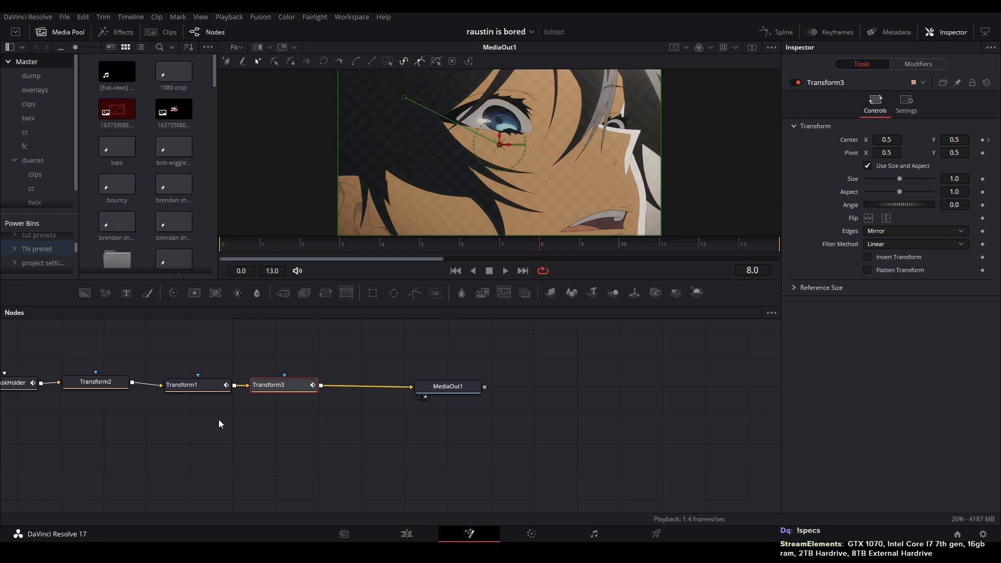
drag(130, 442, 393, 451)
click(270, 394)
drag(305, 340, 343, 369)
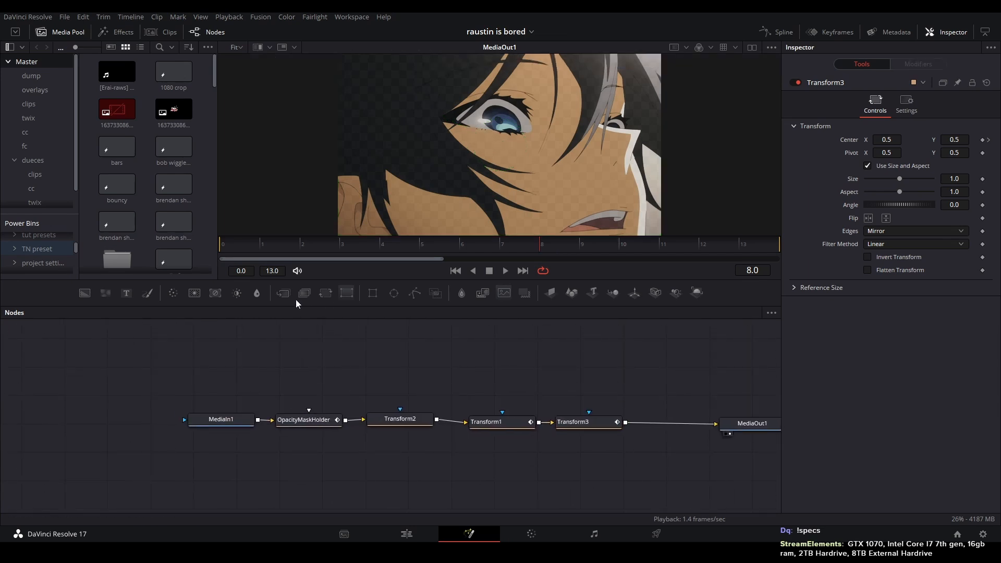
Step: Add a Background node and a Merge node above the main chain and connect the Background to the Merge
drag(84, 293, 302, 353)
drag(305, 293, 301, 339)
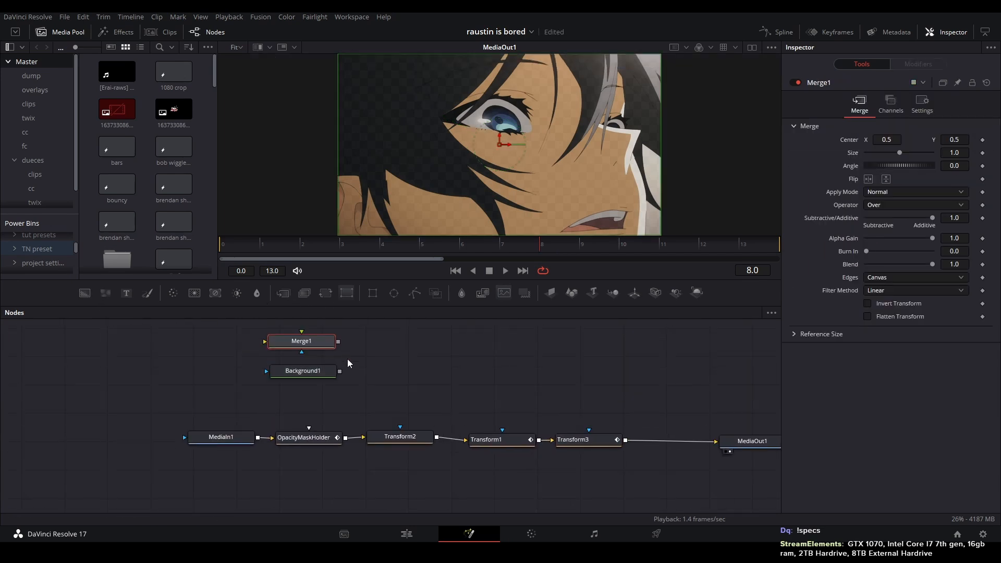
click(336, 371)
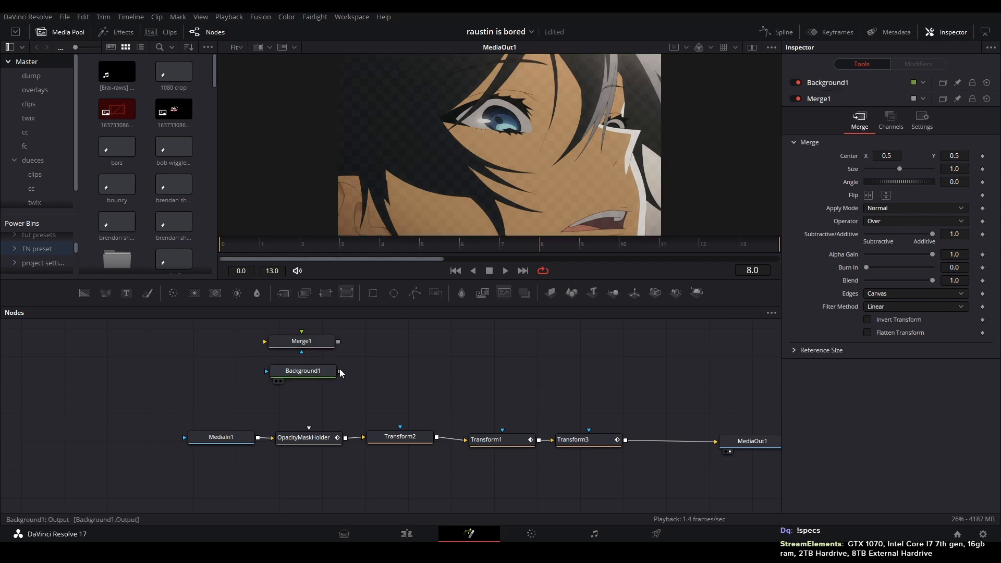
drag(338, 370, 317, 346)
click(316, 346)
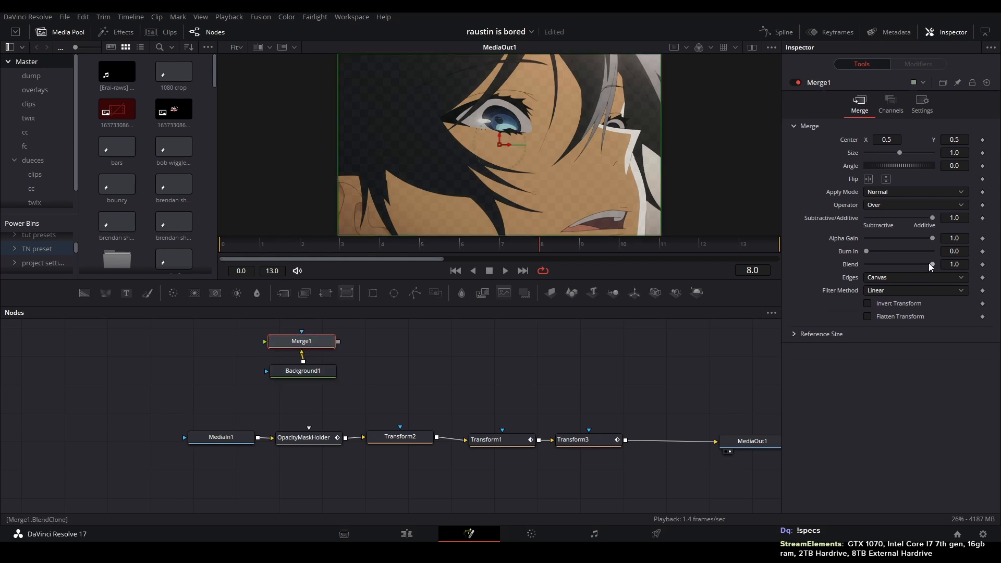
Step: Set the new Merge node's Blend to 0.0, and delete both the Merge and Background nodes
click(308, 373)
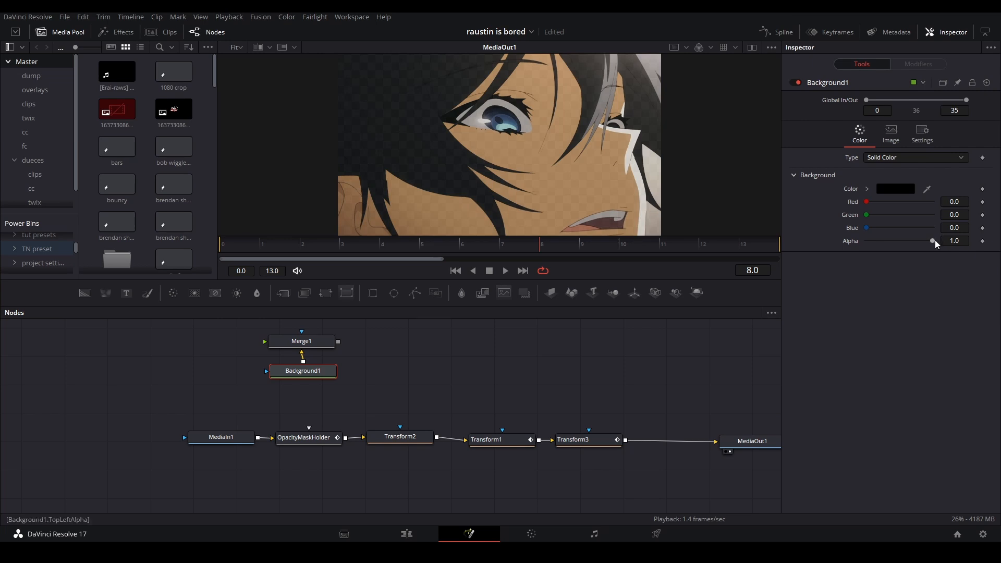
click(302, 345)
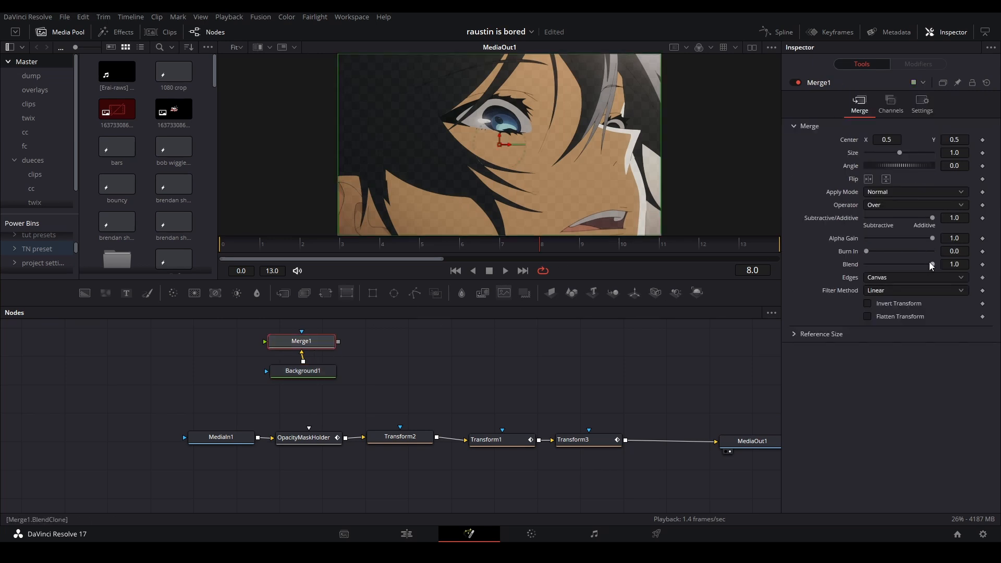
drag(932, 265, 848, 265)
drag(359, 378, 281, 343)
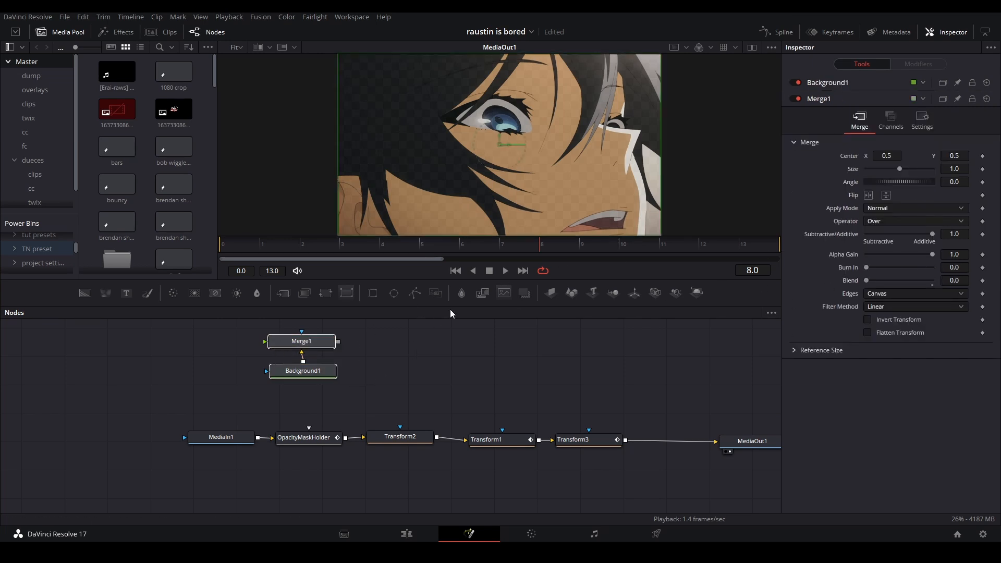
key(Delete)
Step: Inspect the OpacityMaskHolder node's blend settings in Compound Clip 11's composition, and return to Timeline 6 on the Edit page
drag(295, 436, 292, 431)
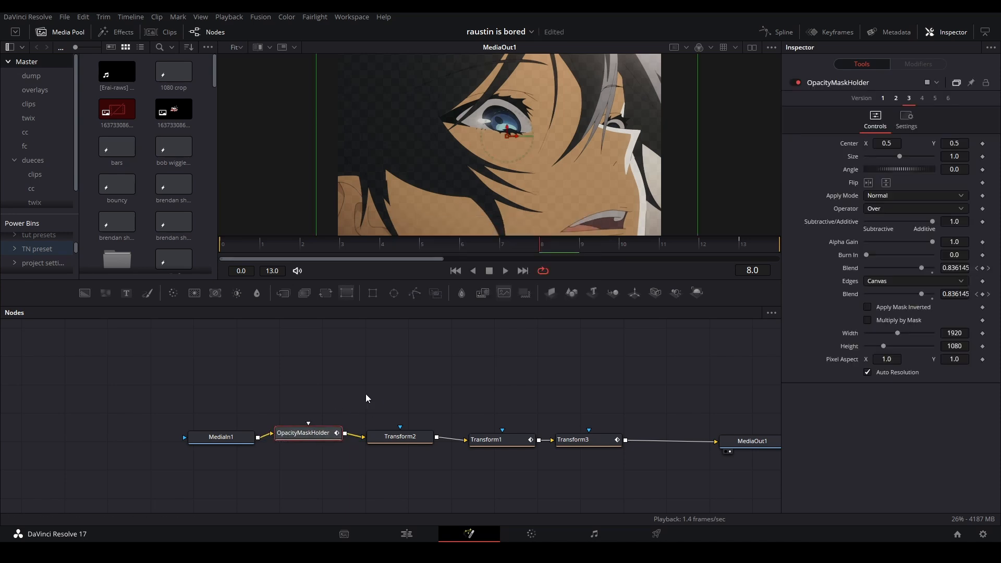
click(746, 441)
click(391, 533)
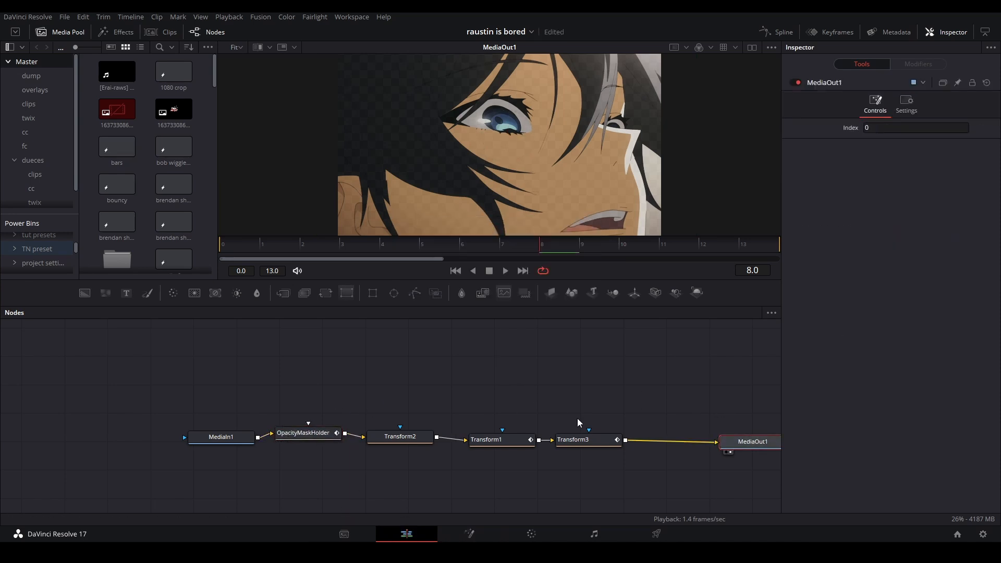
Step: Replay the eye close-up transition from around 01:00:10:00, and scrub back to 01:00:10:16
key(space)
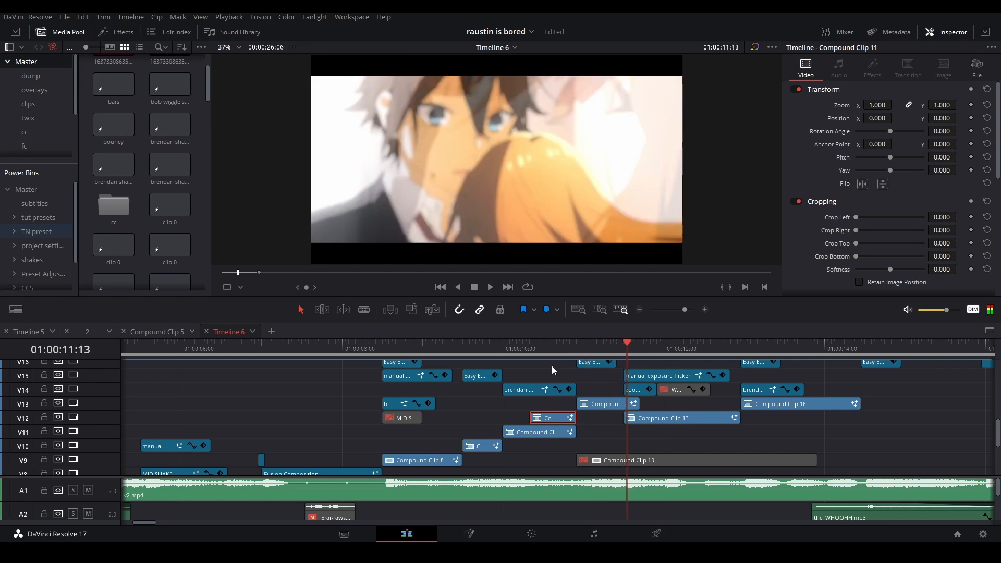
drag(546, 393, 519, 398)
click(472, 341)
key(space)
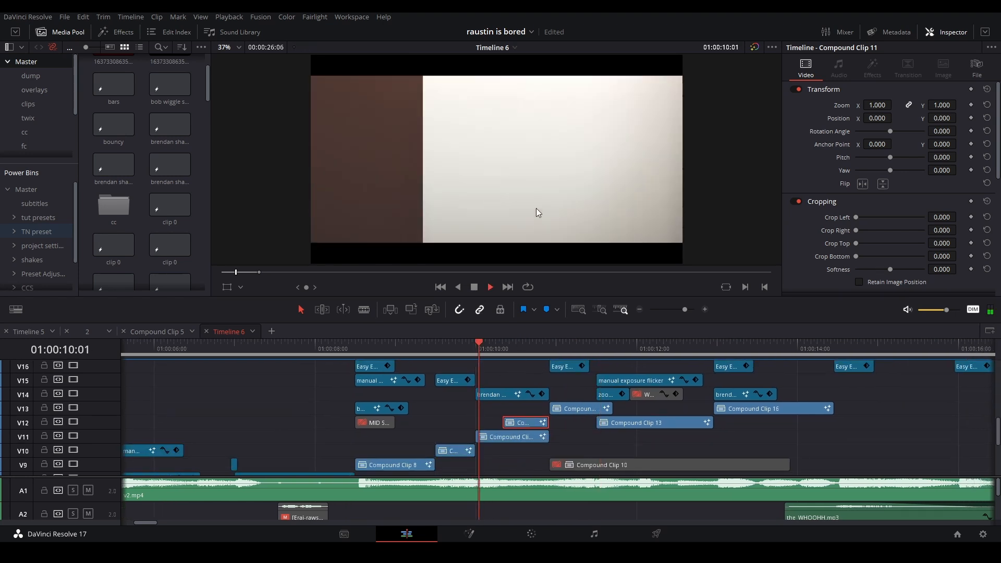
drag(533, 345, 528, 345)
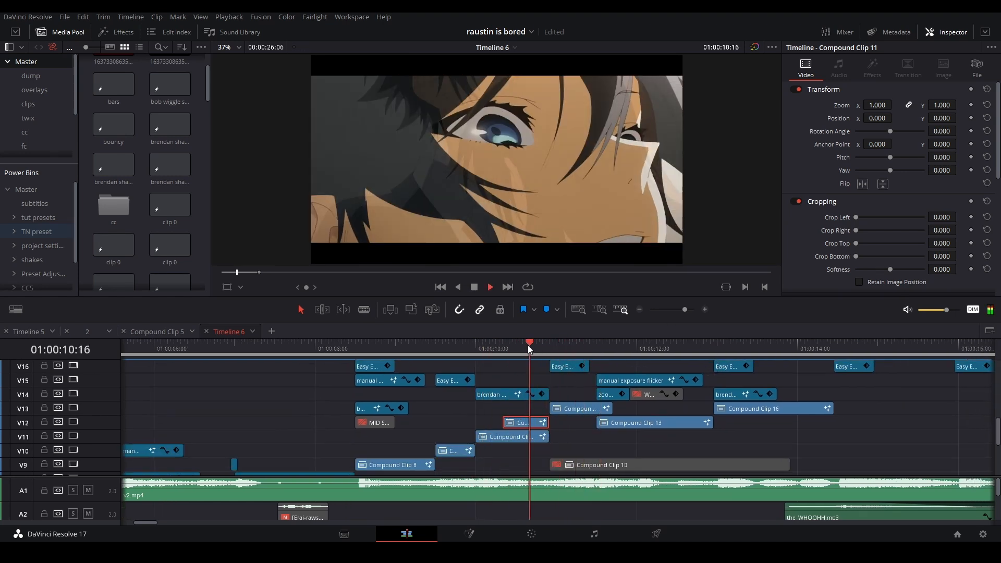
key(space)
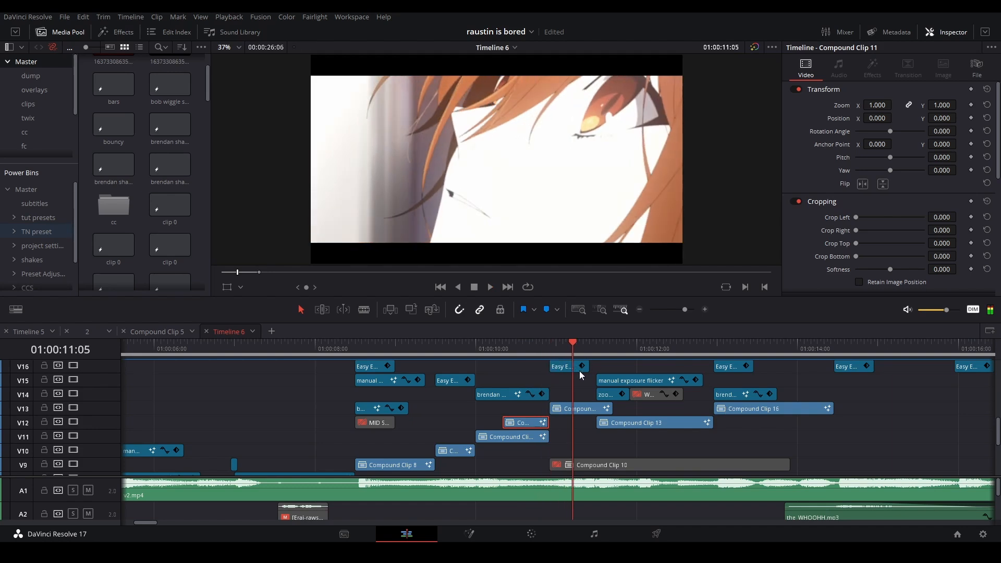
Step: Play the edit from 01:00:10:18 at the eye close-up through to the shot of the couple
key(space)
click(536, 357)
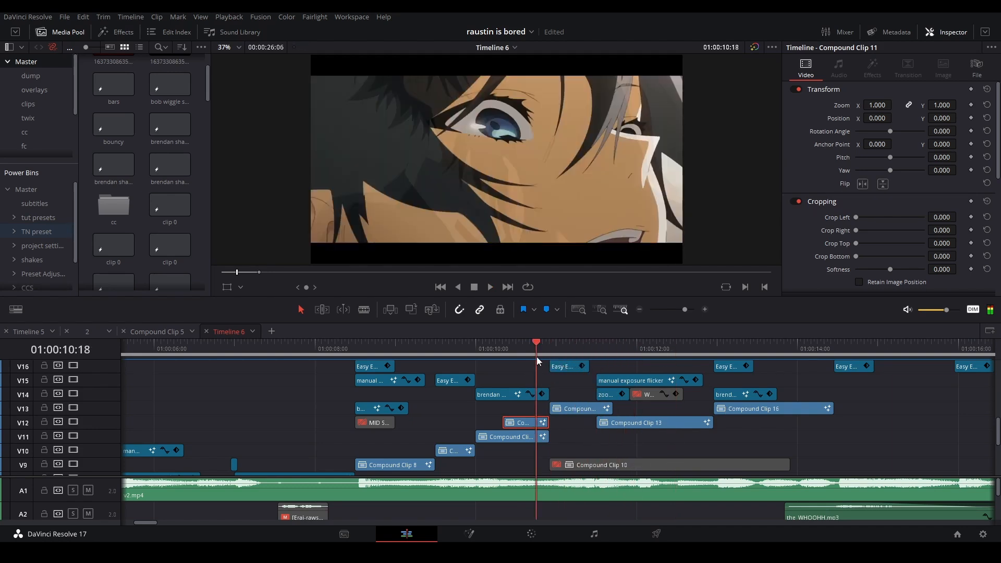
key(space)
key(space)
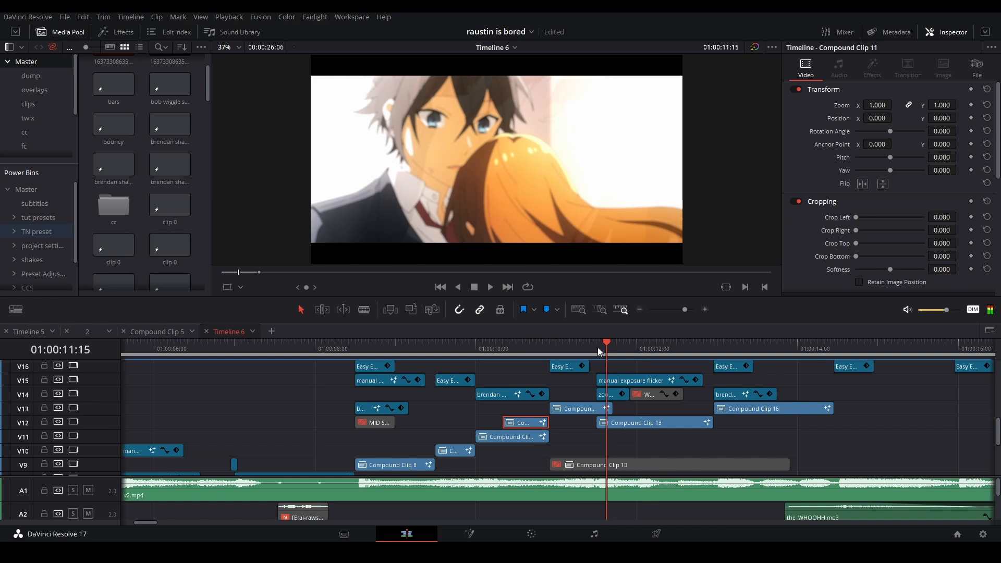
Step: Step frame by frame through the opening of the couple shot in Compound Clip 13, up to 01:00:11:18
click(598, 348)
key(Right)
key(Right)
key(Right)
key(Right)
key(Right)
key(Right)
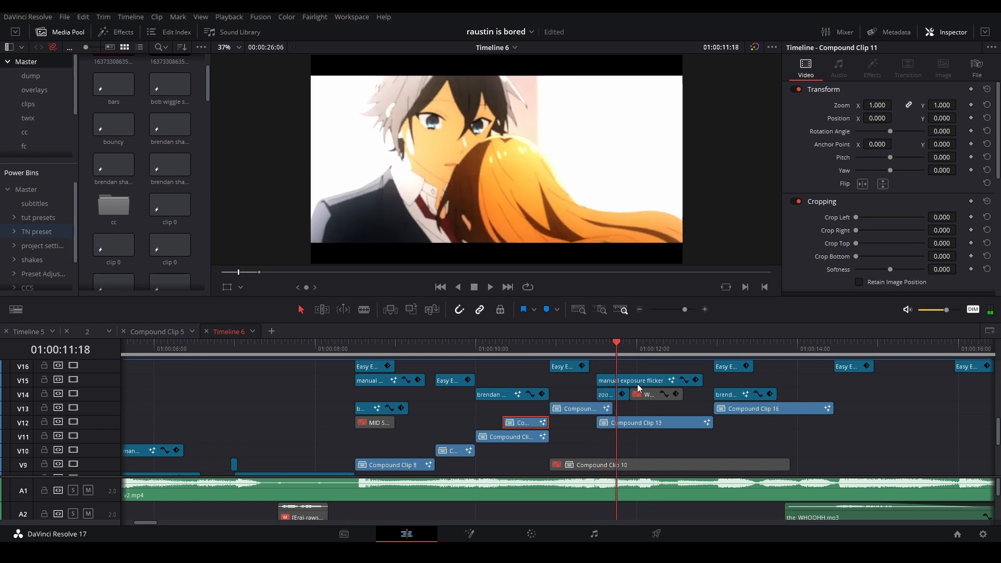
Step: Replay the transition into Compound Clip 13 on V12 several times from around its start
key(space)
click(587, 350)
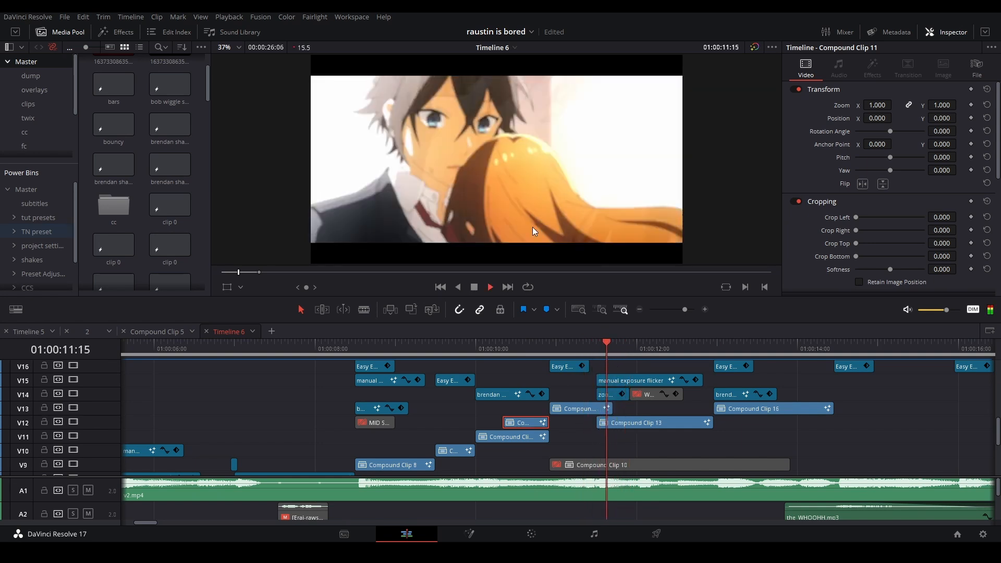
key(space)
click(592, 348)
key(space)
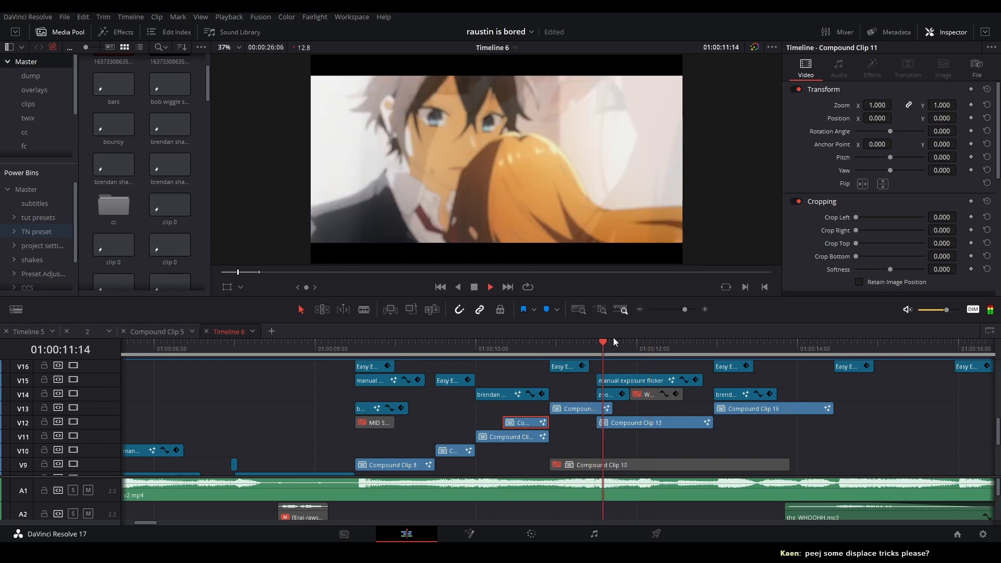
key(space)
click(619, 349)
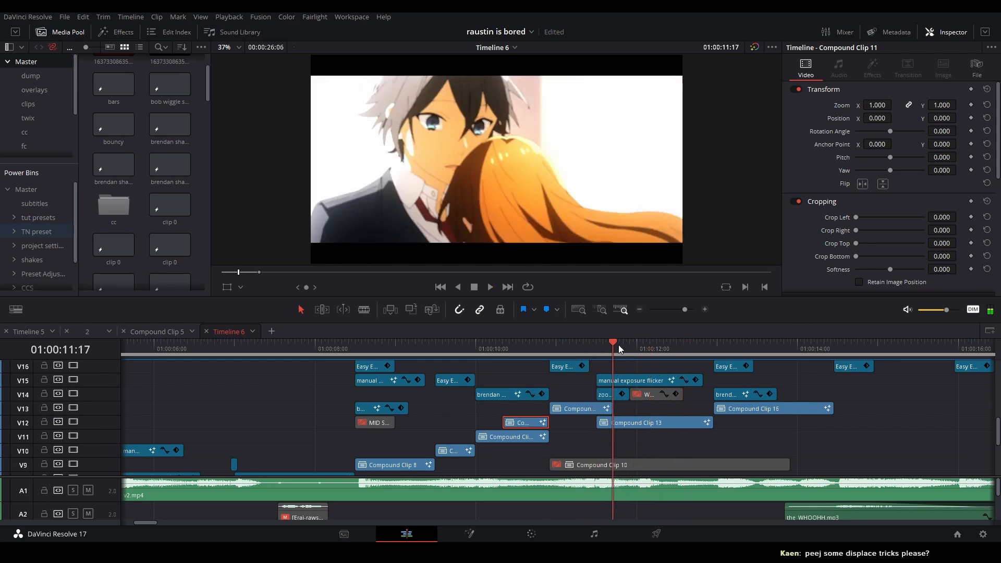
key(space)
click(599, 347)
key(space)
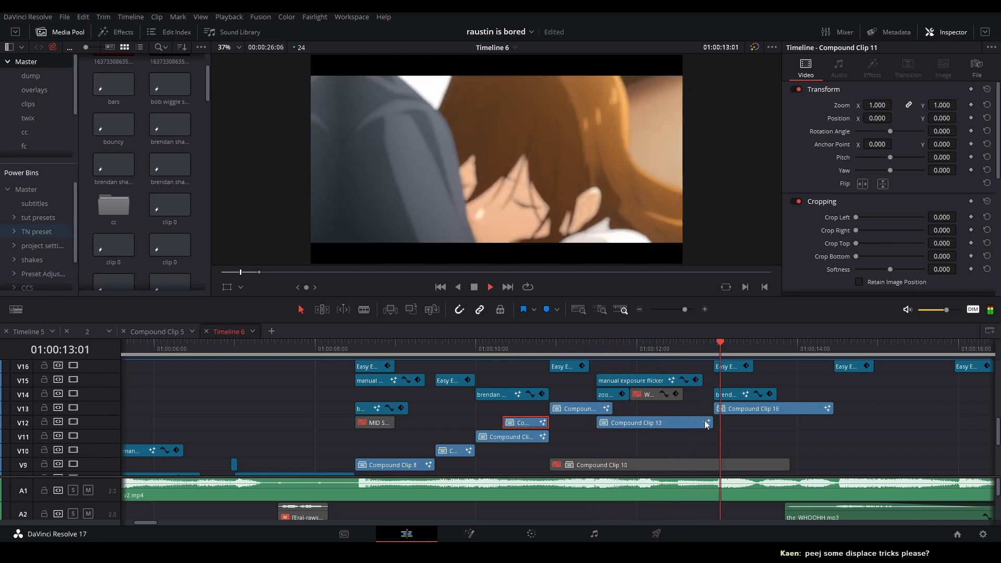
Step: Replay the cut from Compound Clip 13 to the girl's hug shot in Compound Clip 16 on V13
key(space)
click(684, 348)
key(space)
drag(630, 397, 454, 407)
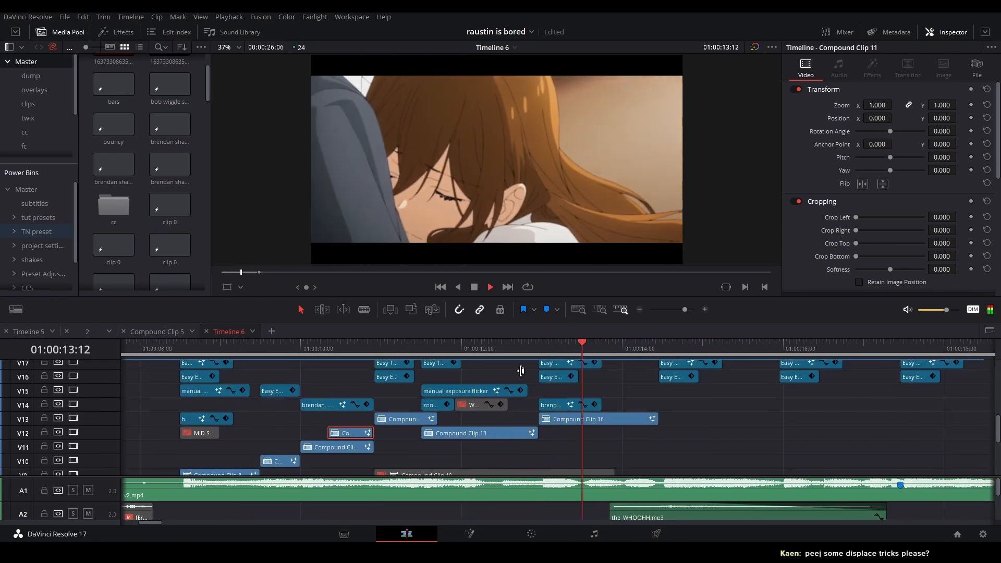
key(space)
click(509, 348)
key(space)
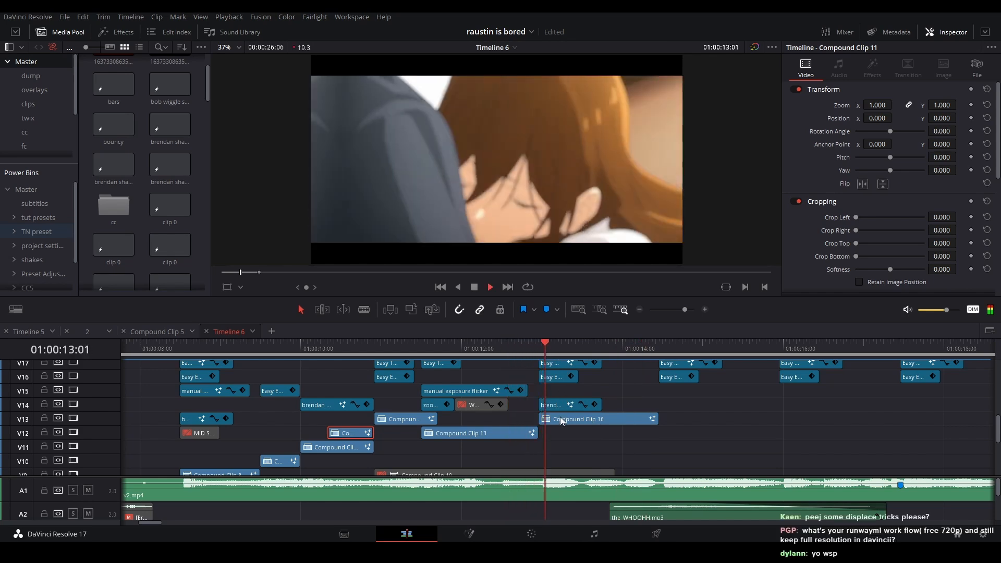
key(space)
Step: Examine the effect clips stacked at the start of Compound Clip 16 and play its opening frames up close
scroll(561, 405, up, 2)
scroll(565, 411, up, 1)
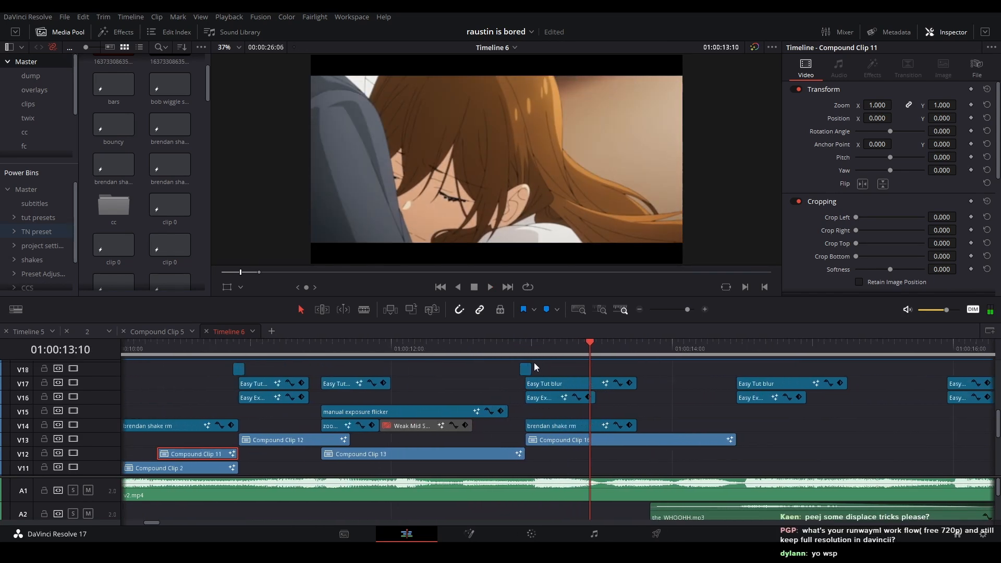
click(520, 349)
key(Right)
key(space)
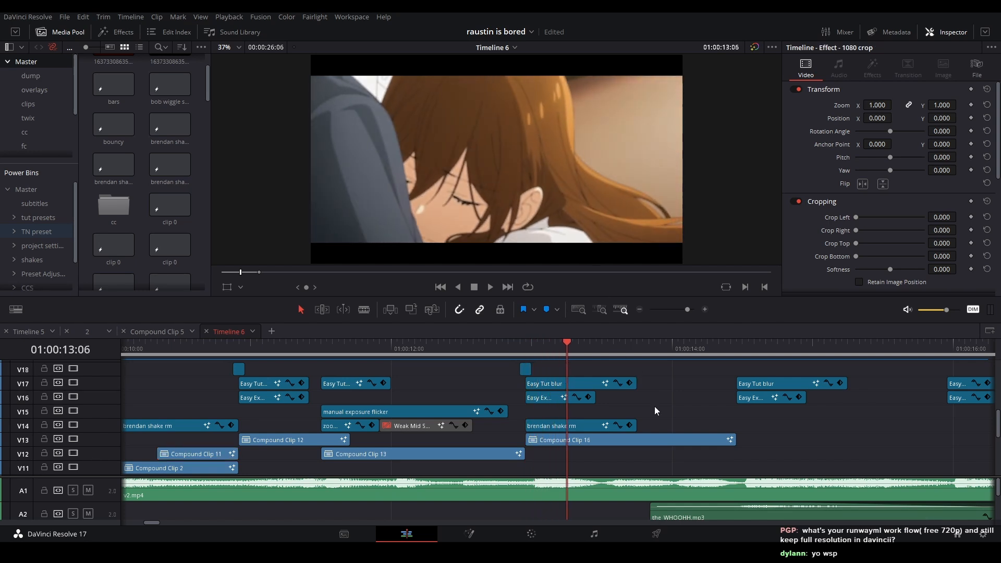
Step: Replay Compound Clip 16's hug shot from 01:00:12:17 and again from 01:00:13:00
scroll(656, 405, down, 2)
click(556, 349)
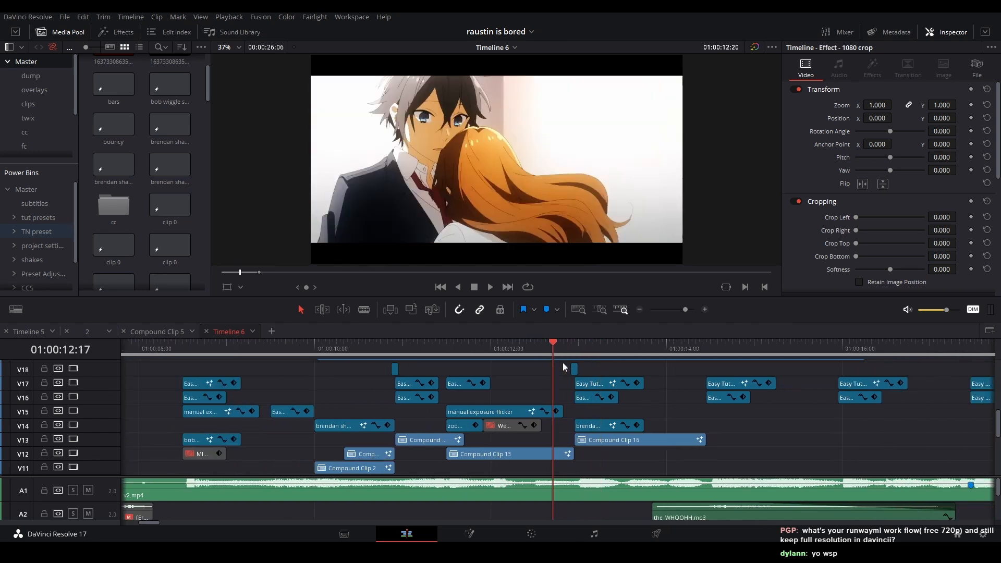
scroll(561, 381, down, 2)
key(space)
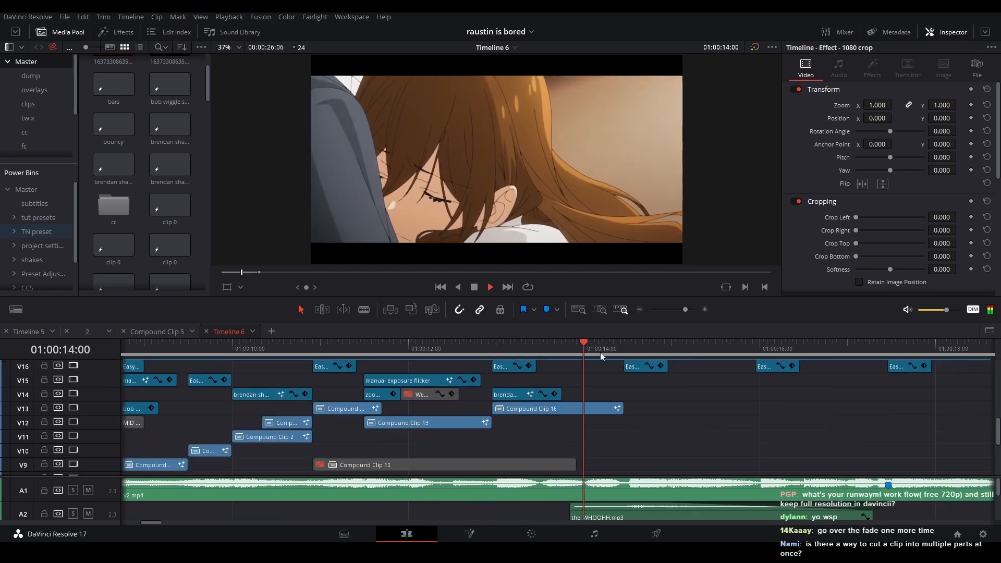
key(space)
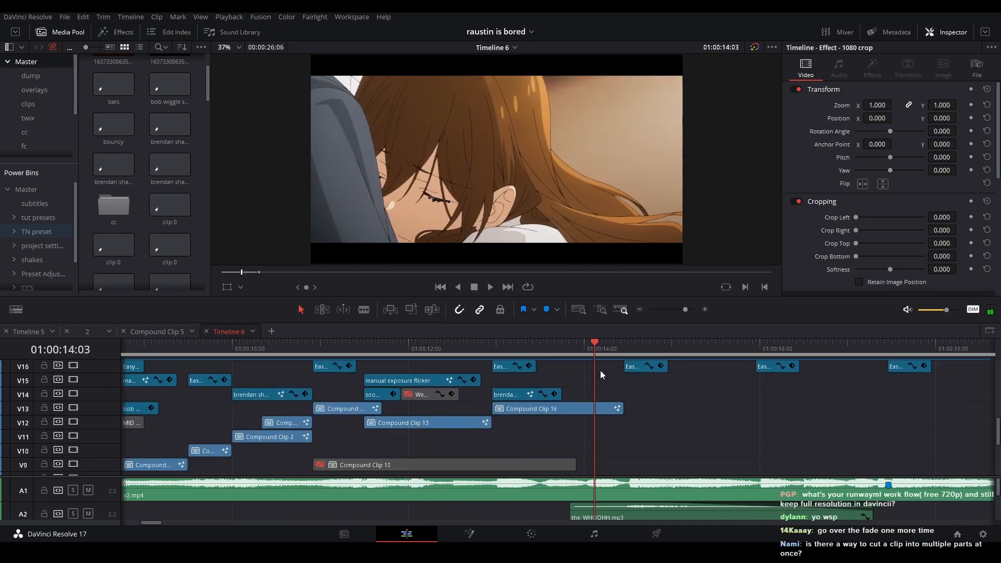
click(496, 345)
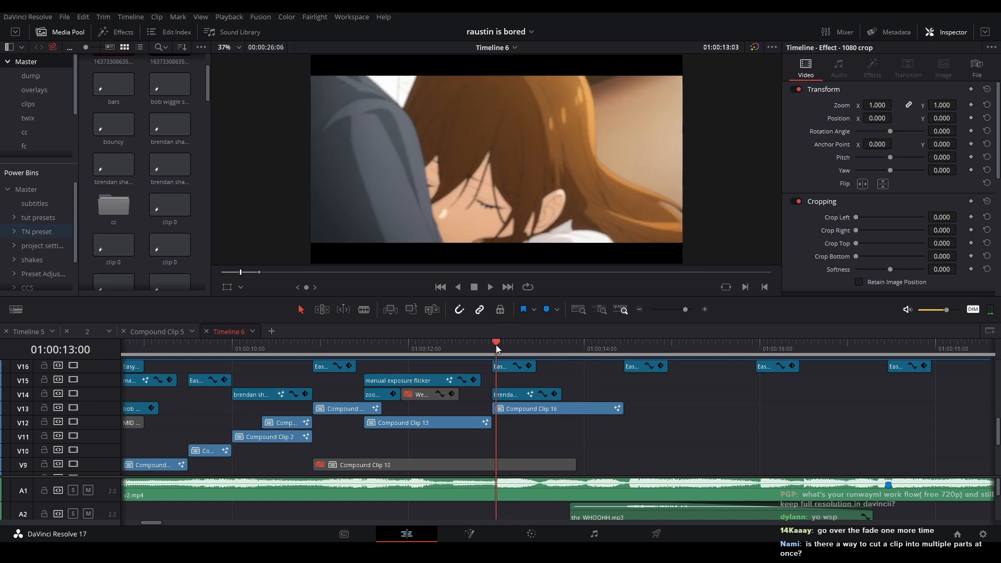
click(490, 287)
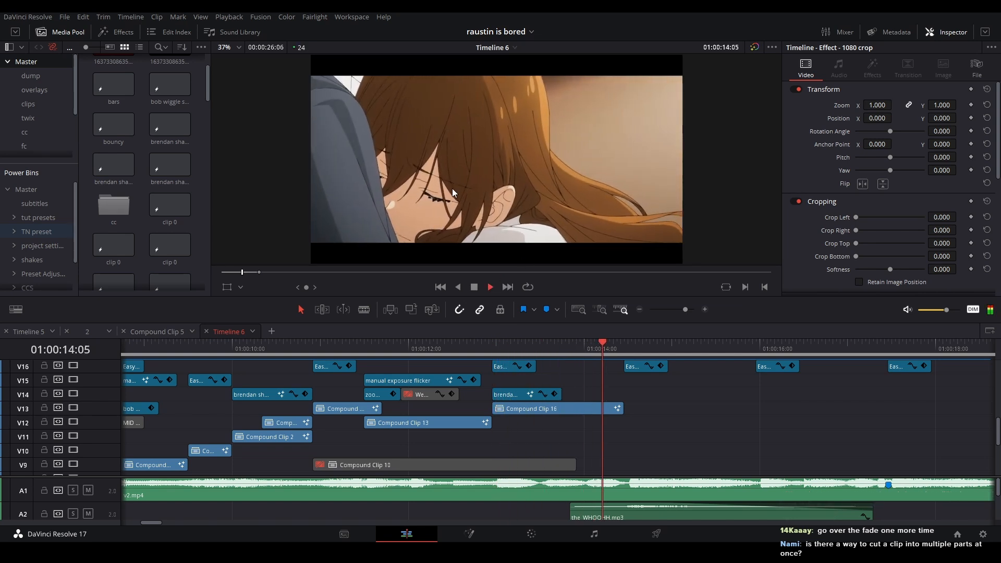
key(space)
Step: Play from 01:00:13:21 at the end of the hug shot into the sunlit room shot of Compound Clip 1 on V1
click(630, 355)
scroll(456, 424, right, 5)
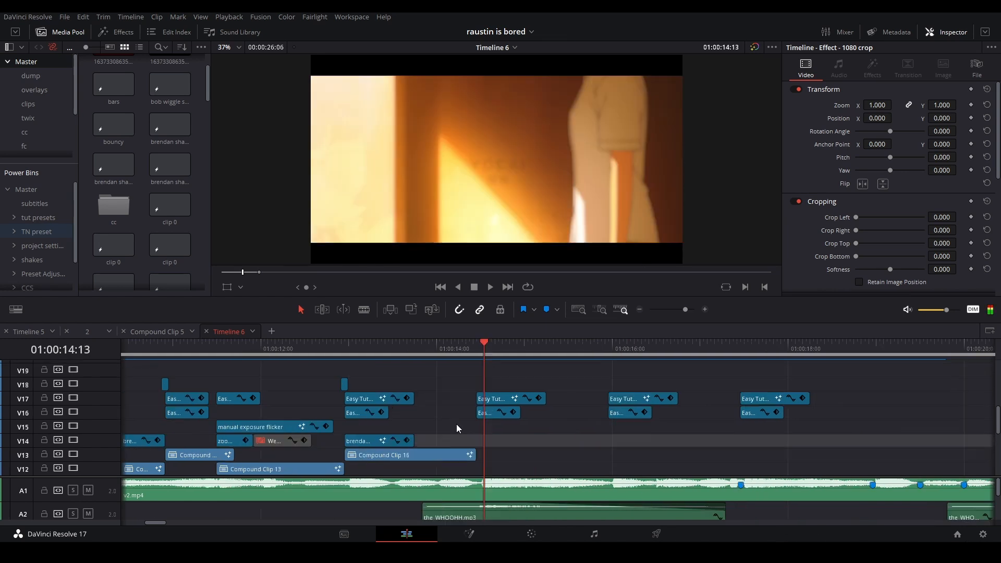
scroll(396, 466, down, 2)
scroll(533, 380, down, 3)
scroll(410, 374, right, 2)
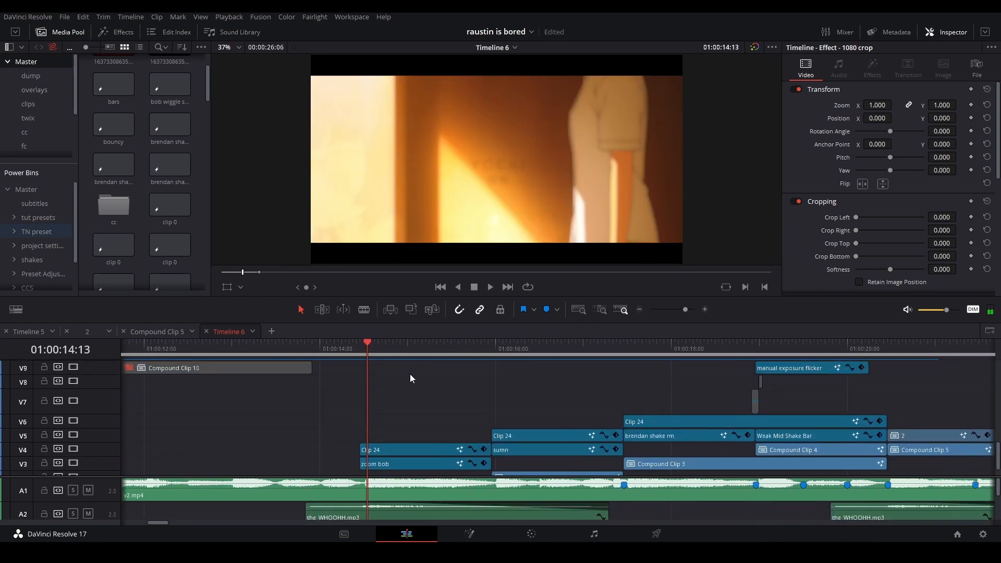
click(309, 349)
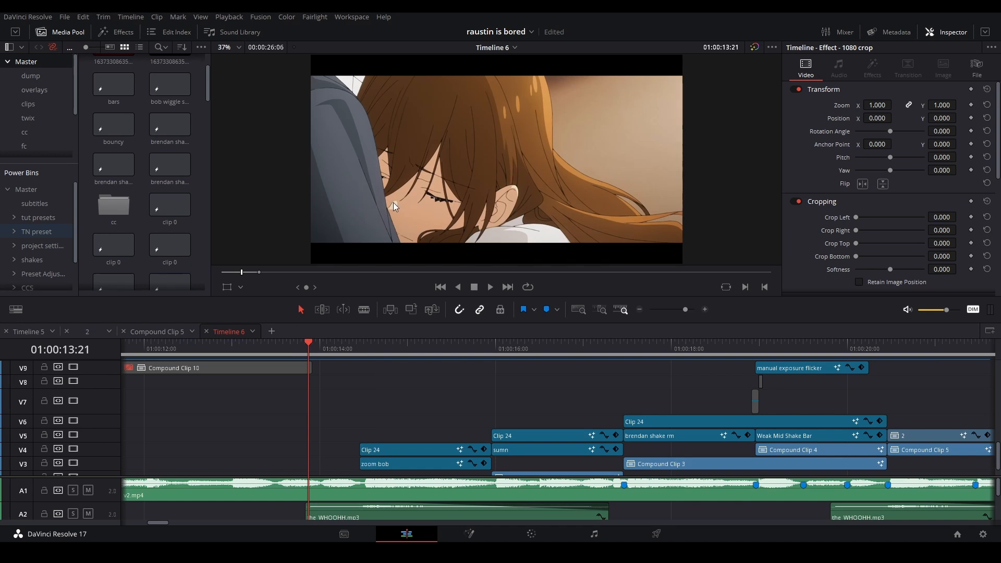
click(408, 410)
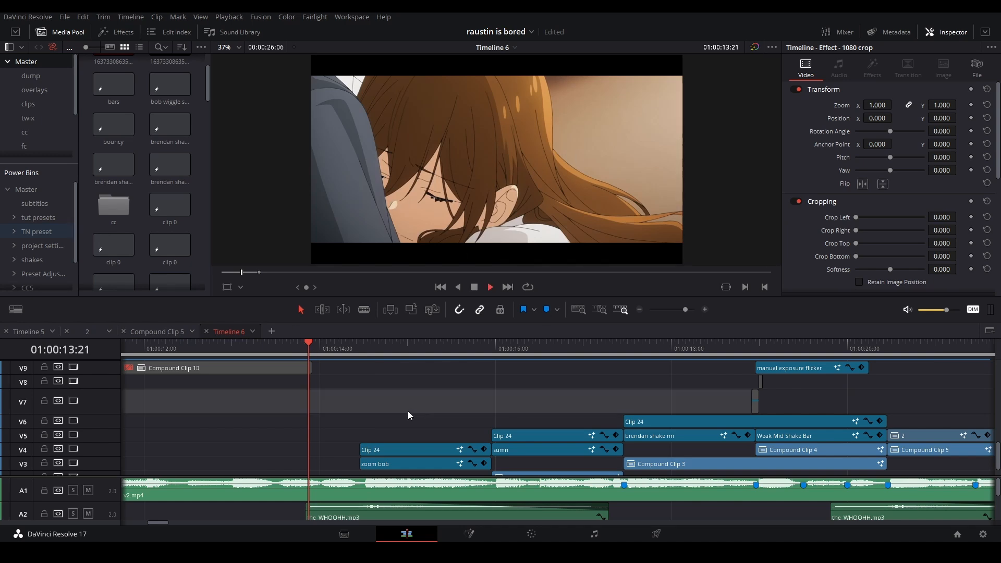
key(space)
scroll(366, 396, down, 2)
key(space)
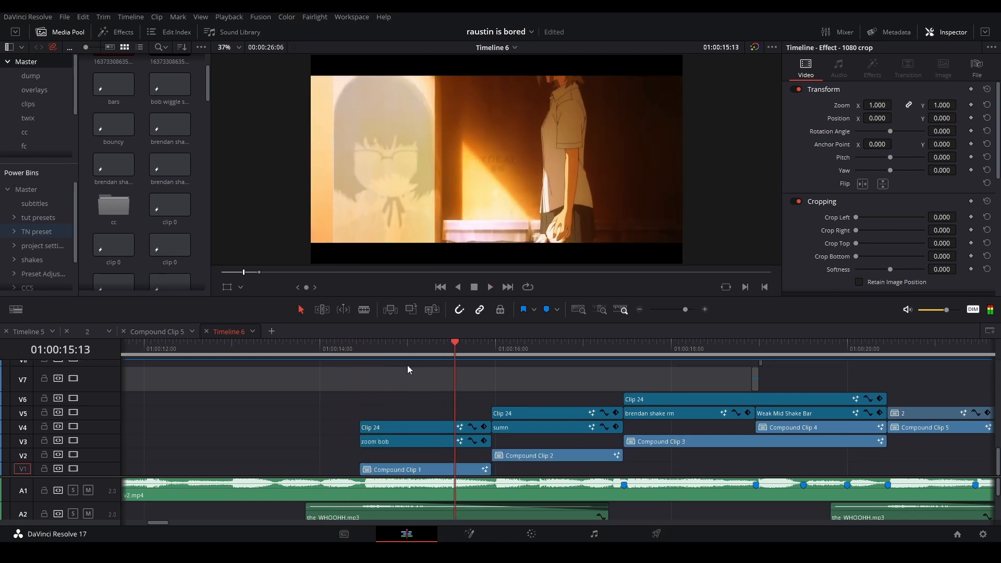
Step: Replay the opening of Compound Clip 1 from 01:00:14:11
click(361, 345)
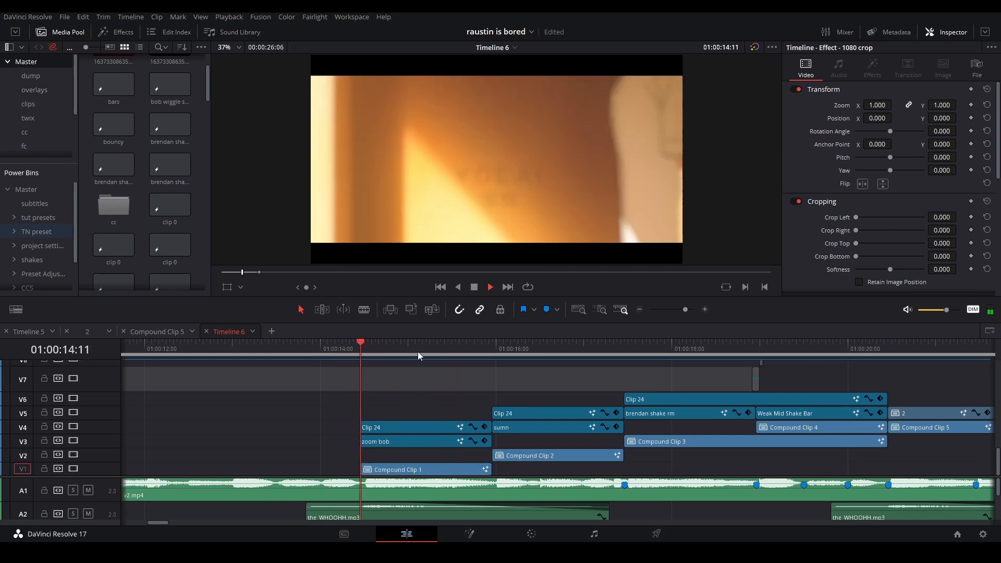
key(space)
key(space)
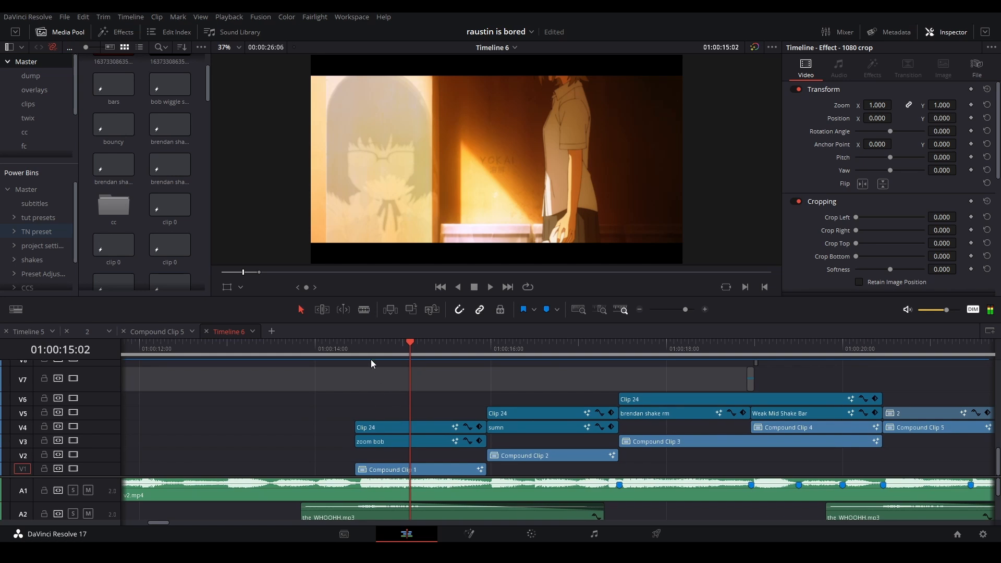
Step: Replay the sunlit room shot from the start of Compound Clip 1 and check the effect tracks above it
click(359, 348)
key(space)
key(space)
scroll(427, 420, up, 5)
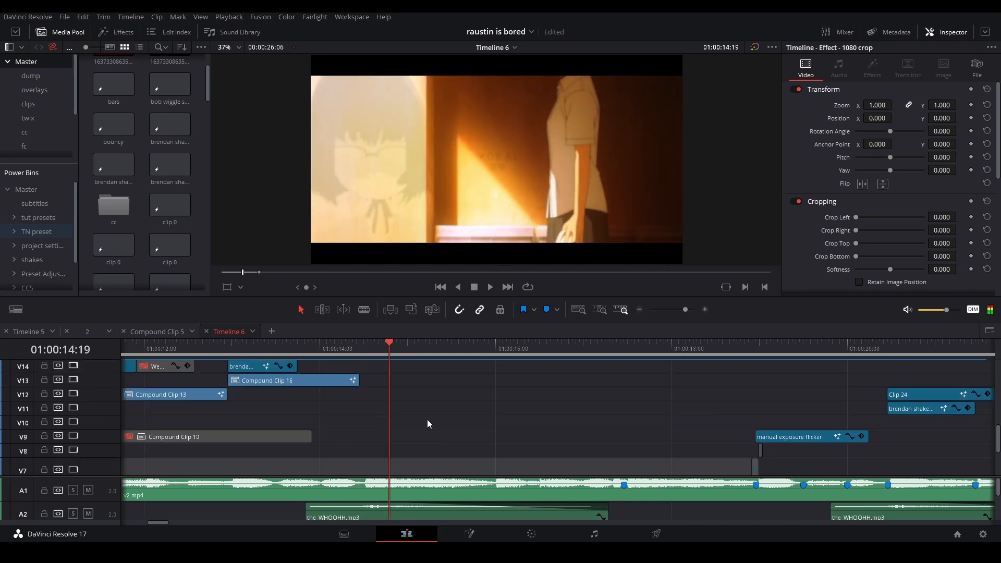
scroll(418, 412, down, 5)
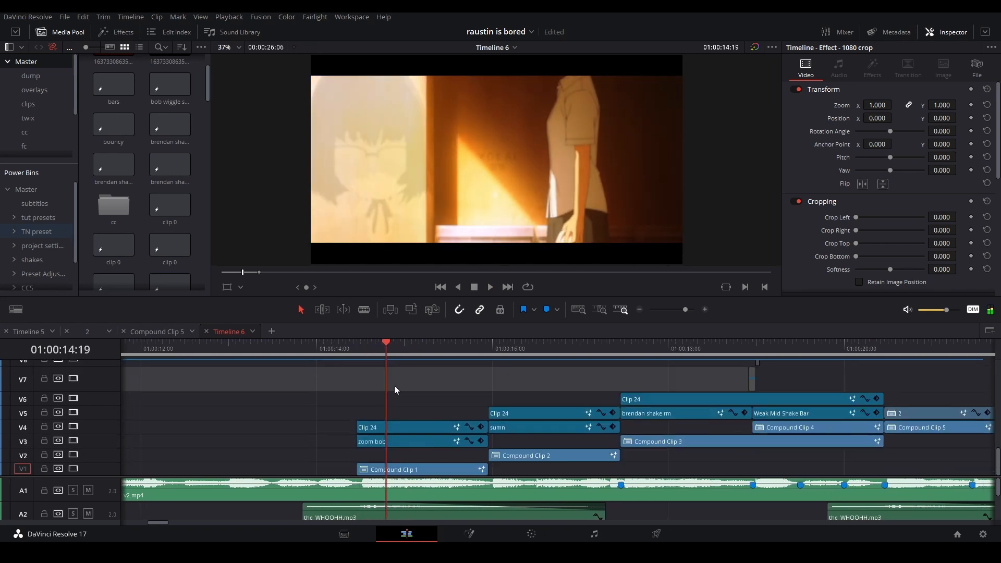
Step: Open Compound Clip 1 from V1 in the Fusion page and look over its node tree
right_click(419, 470)
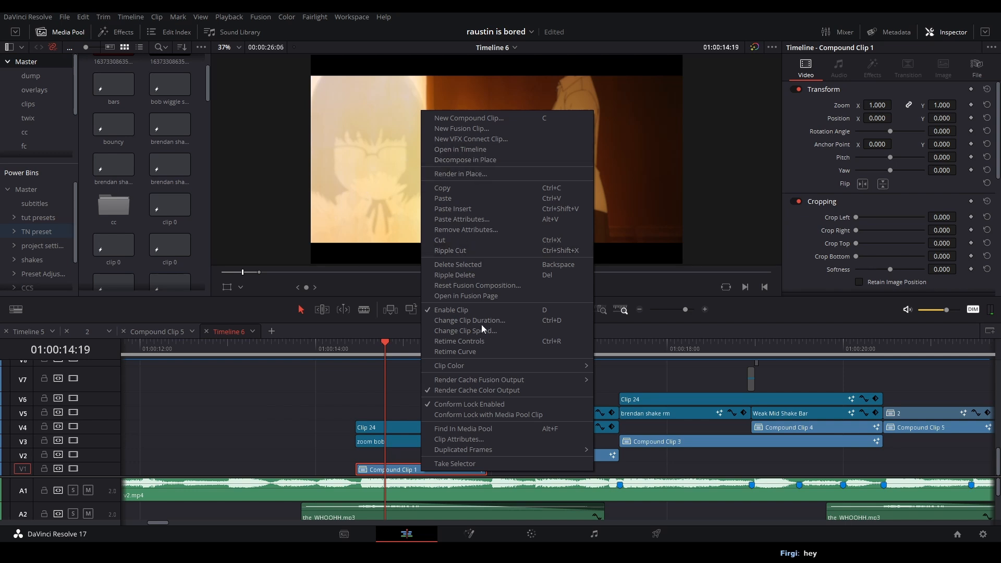
click(482, 297)
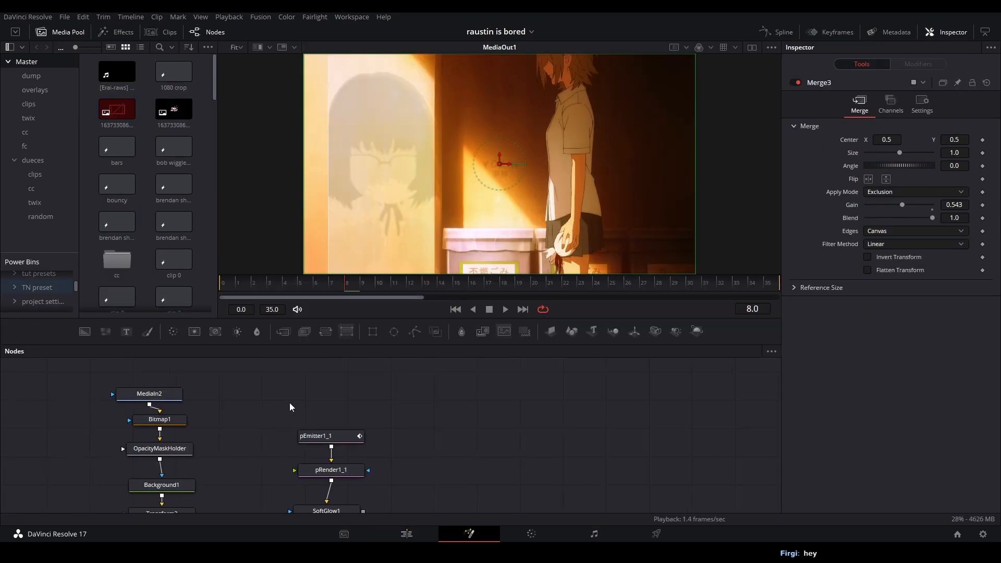
drag(351, 421, 374, 357)
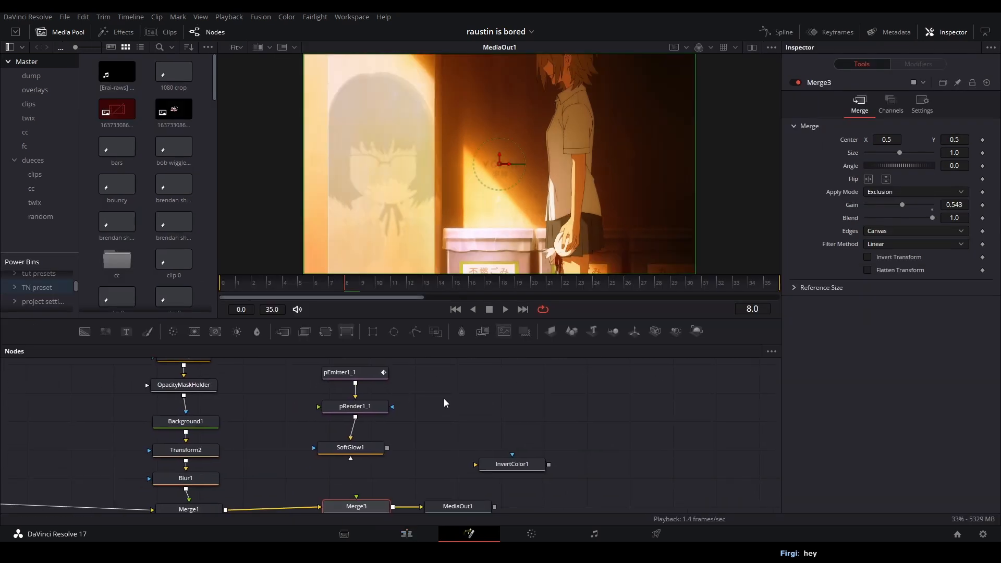
scroll(441, 403, down, 3)
scroll(318, 415, up, 2)
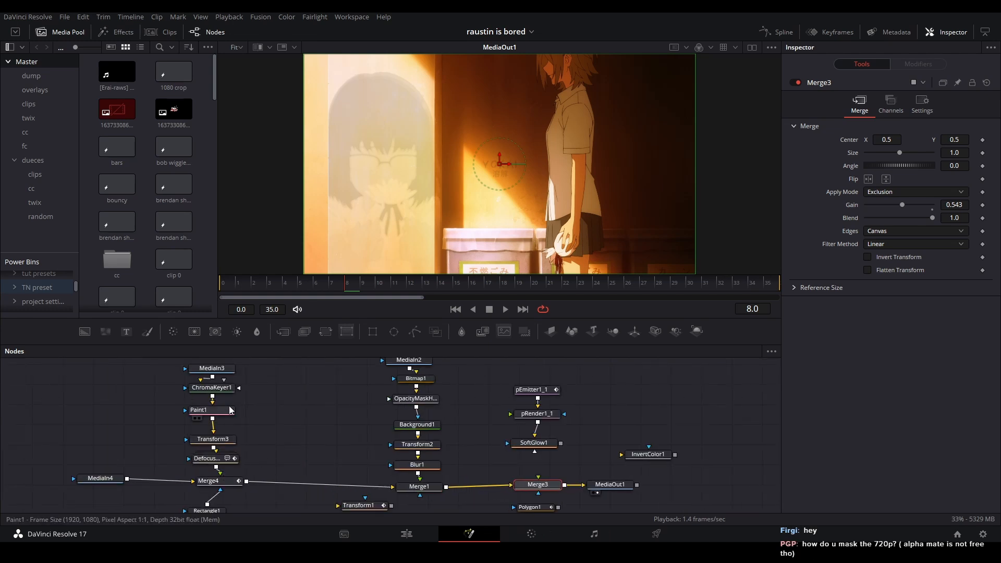
Step: Preview the outputs of ChromaKeyer1, Paint1, Transform3 and DefocusGamma in the keyed-character branch one after another
drag(215, 383, 533, 244)
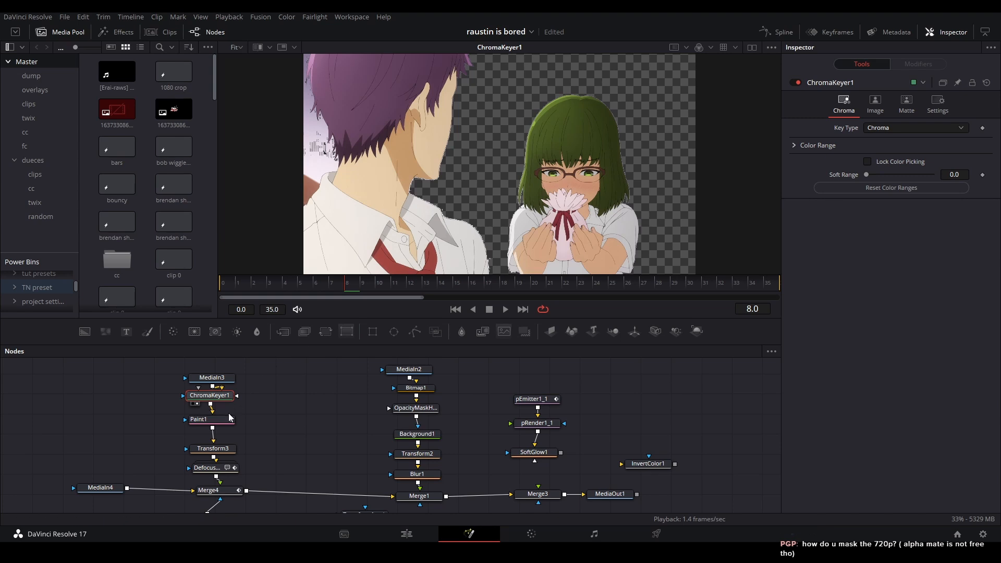
drag(225, 423, 506, 198)
scroll(574, 167, up, 3)
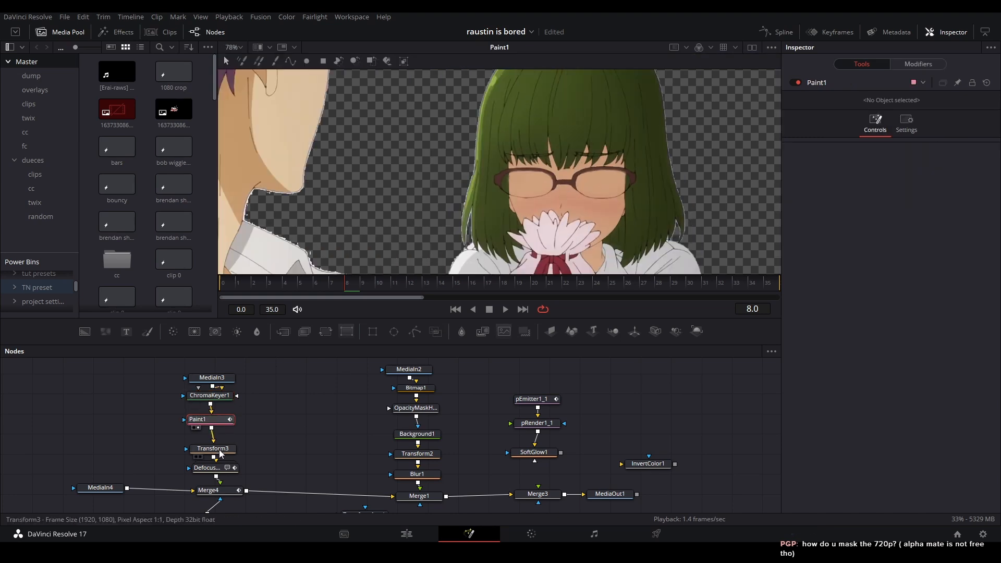
click(213, 448)
scroll(615, 172, down, 3)
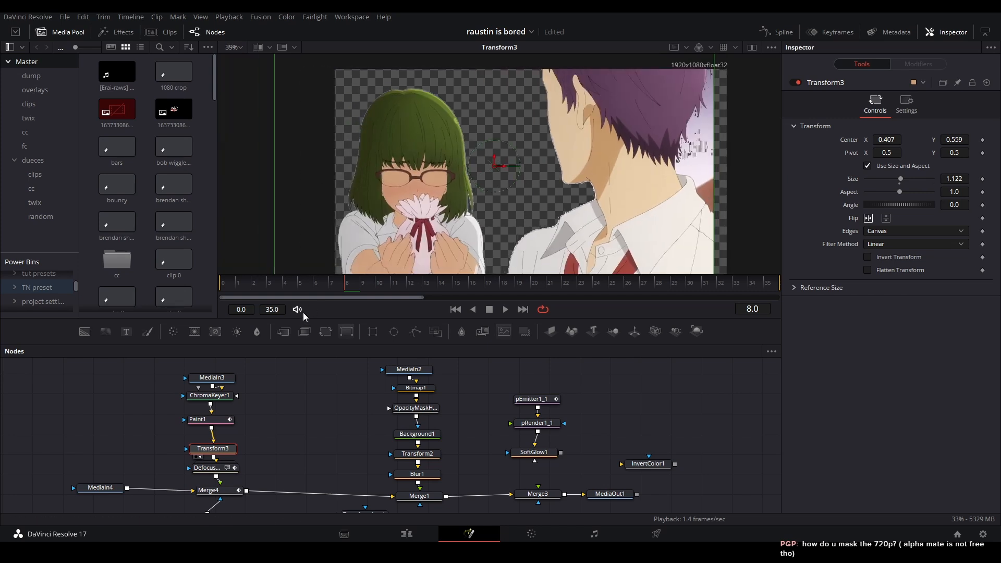
drag(333, 367, 381, 341)
click(255, 444)
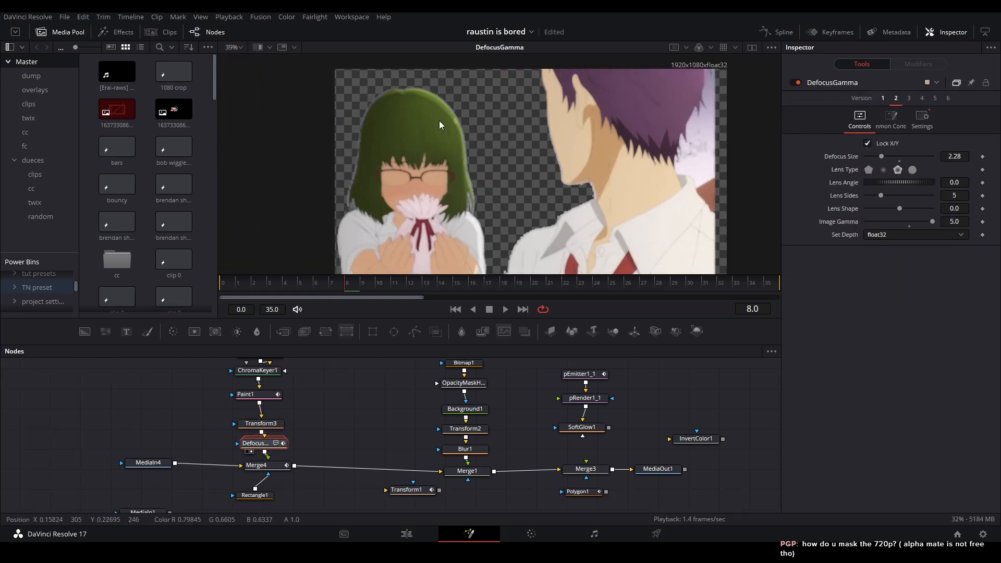
Step: Preview Merge4 up close and inspect the Rectangle1 mask that confines the ghosted character to the bright wall
click(282, 466)
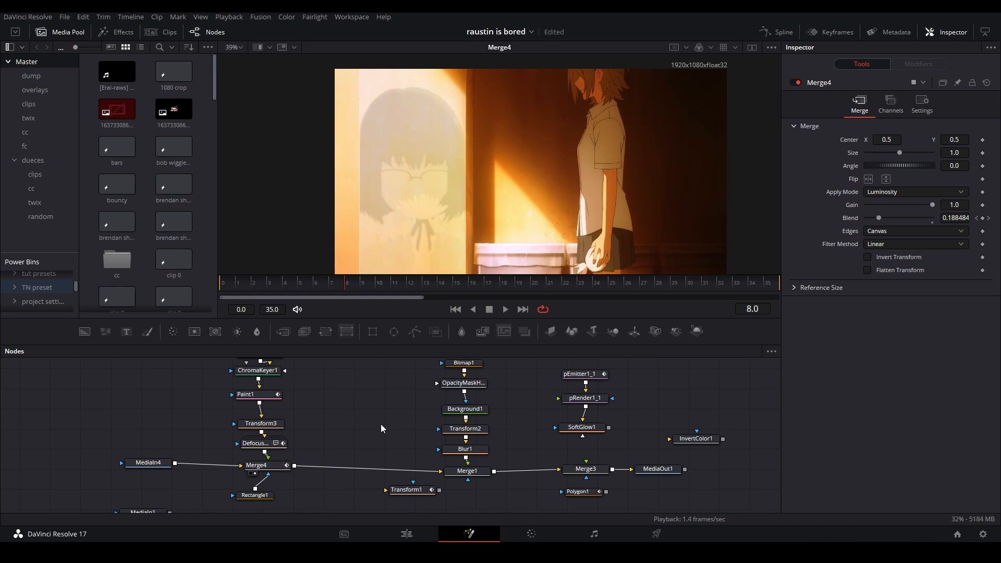
scroll(391, 177, up, 2)
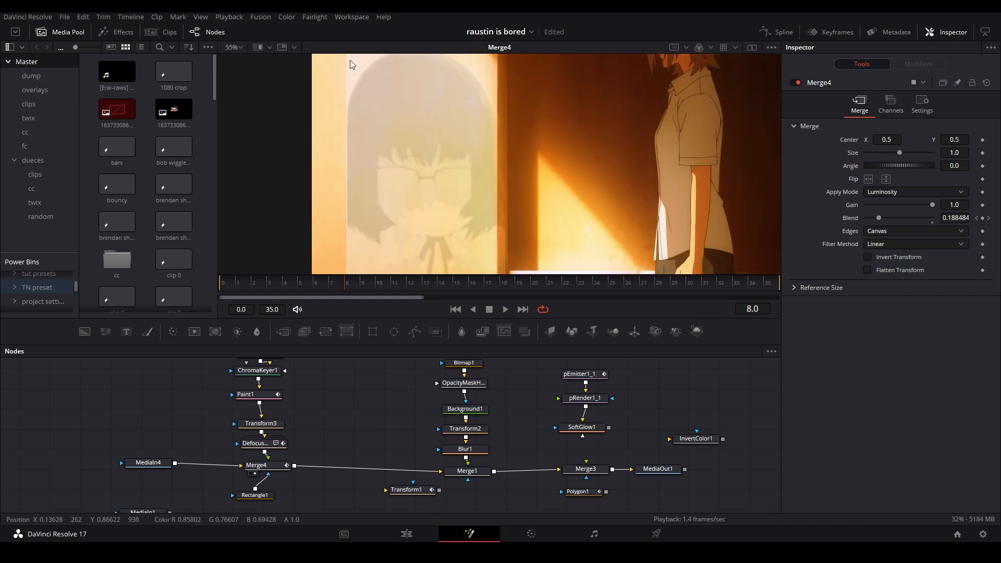
click(255, 495)
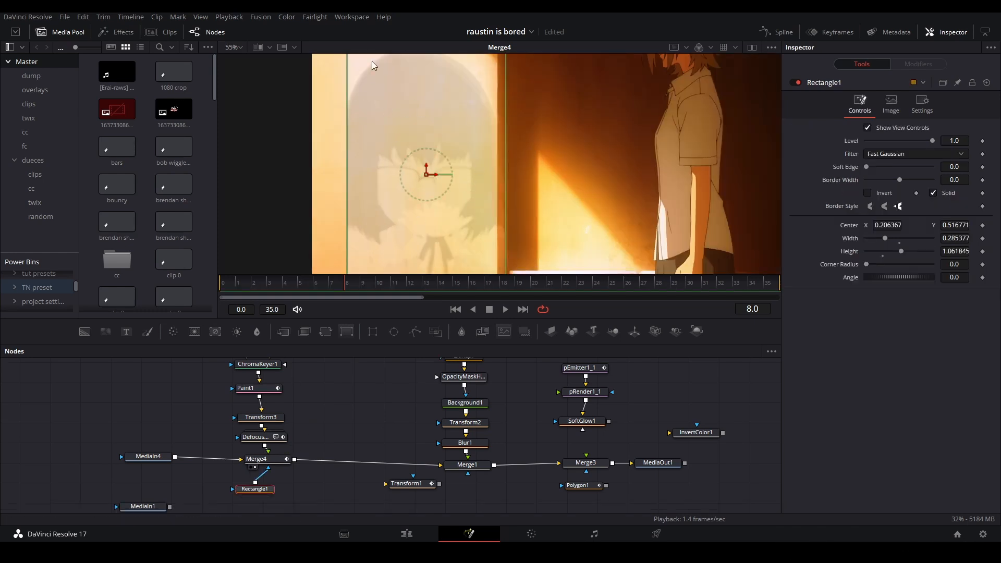
click(339, 421)
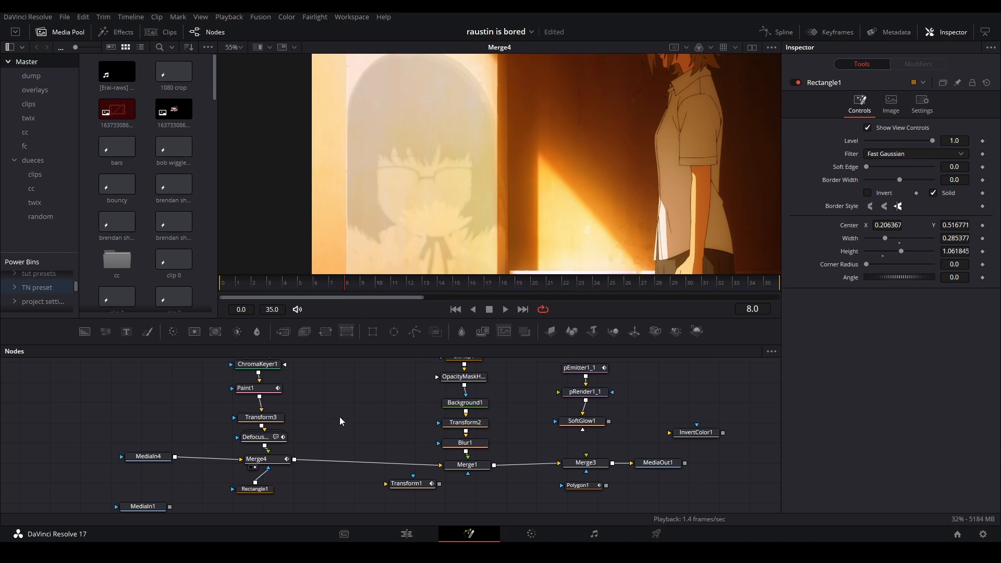
Step: Preview Merge1, inspect the particle nodes pEmitter1_1, pRender1_1 and SoftGlow1, and view the final MediaOut1 result
drag(362, 417, 276, 428)
click(391, 475)
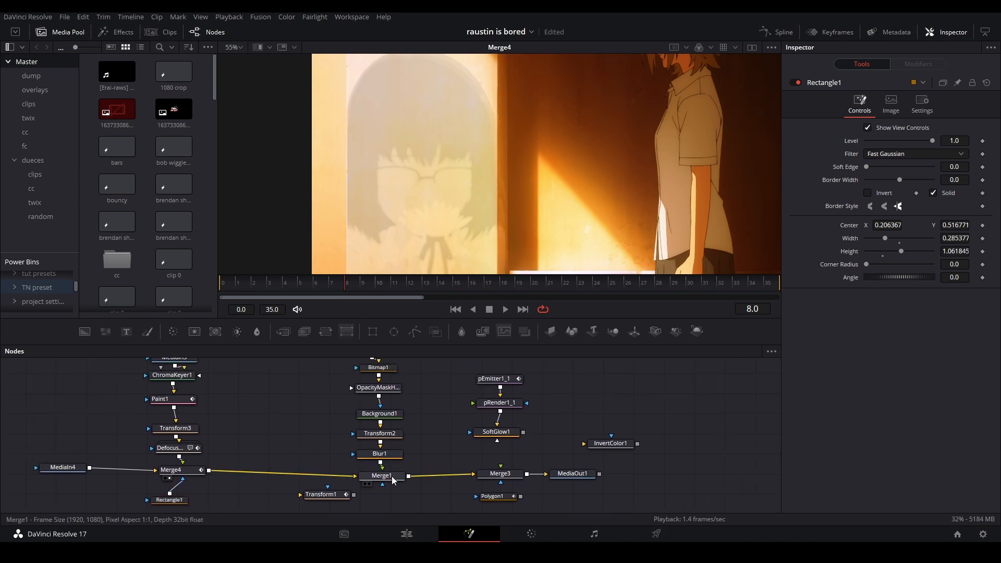
drag(445, 394, 433, 424)
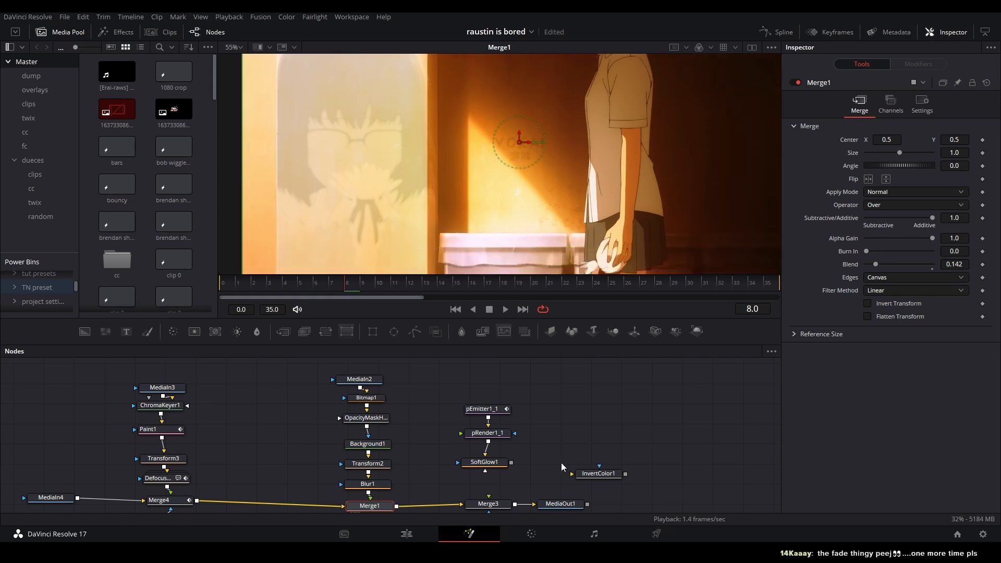
drag(516, 430, 476, 393)
drag(493, 443, 417, 349)
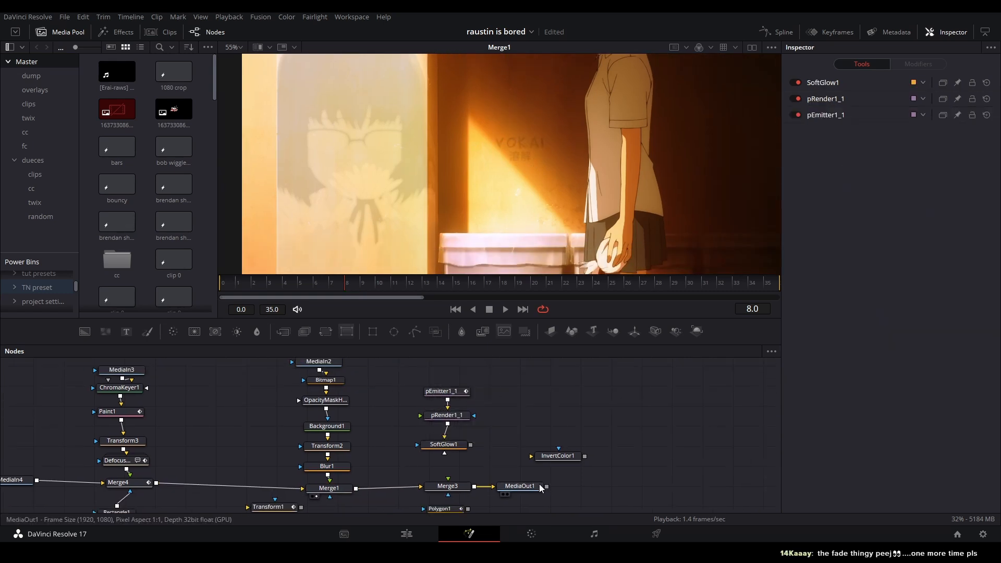
click(519, 486)
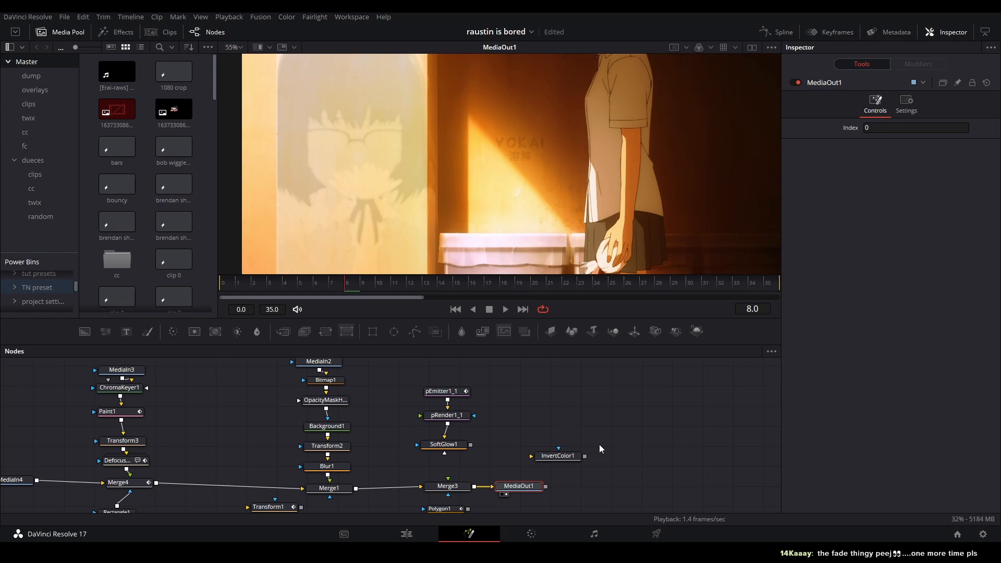
Step: Return to Timeline 6 and play the end of Compound Clip 1 into the flower close-up of Compound Clip 2
click(407, 534)
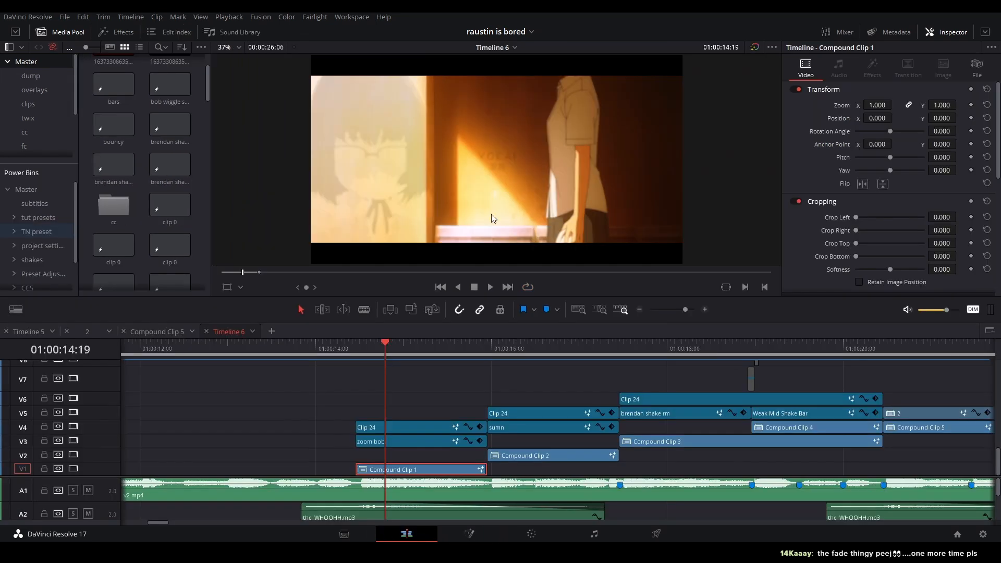
click(439, 381)
key(space)
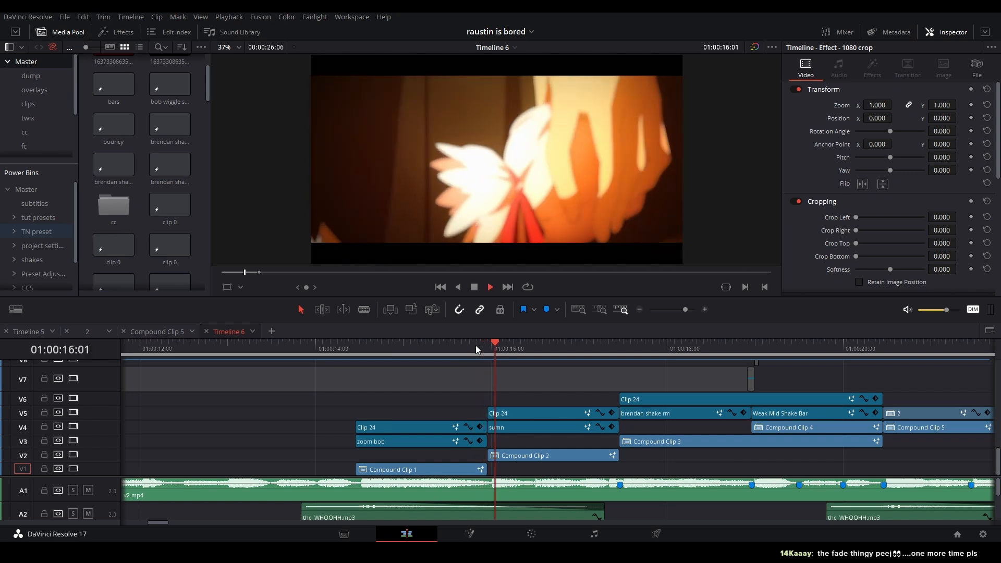
click(420, 347)
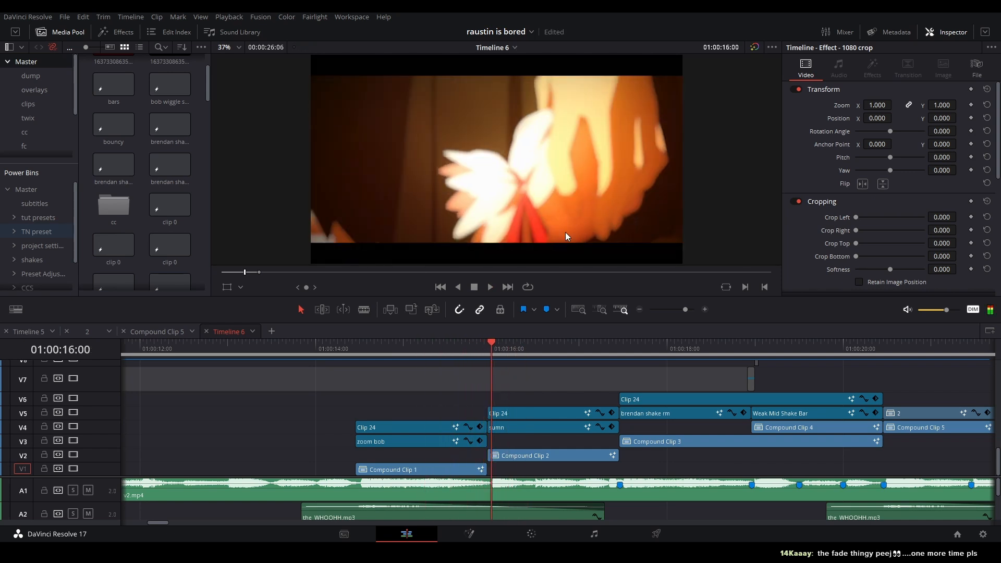
key(space)
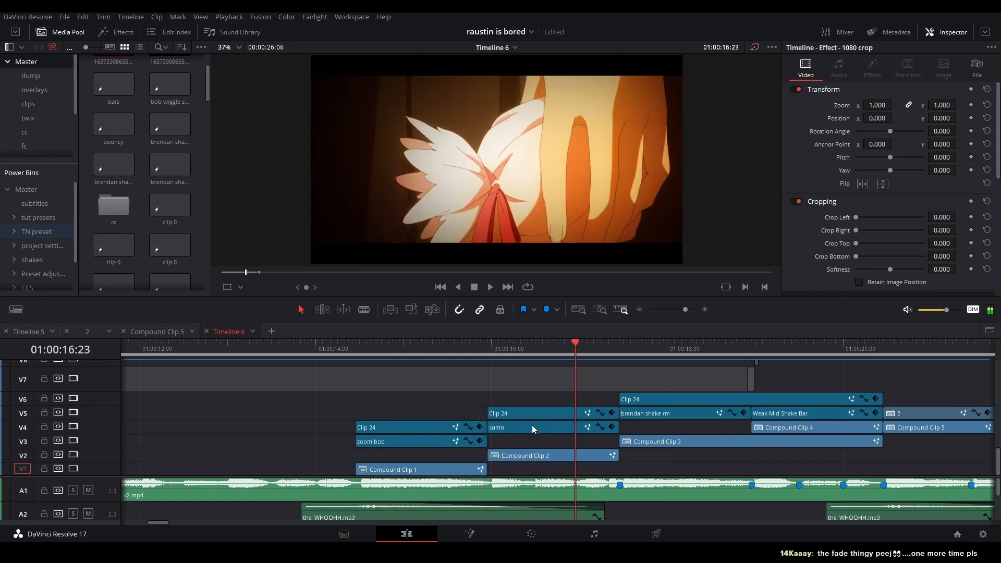
Step: Open Compound Clip 2 in the Fusion page, inspect FlickerAddition1 and play the composition from its first frames
click(519, 453)
right_click(519, 452)
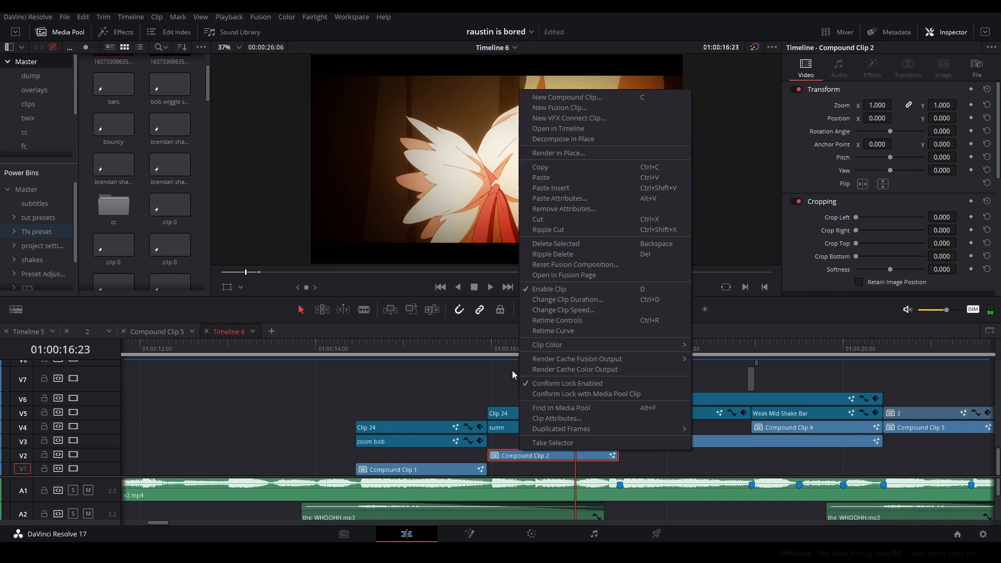
click(547, 275)
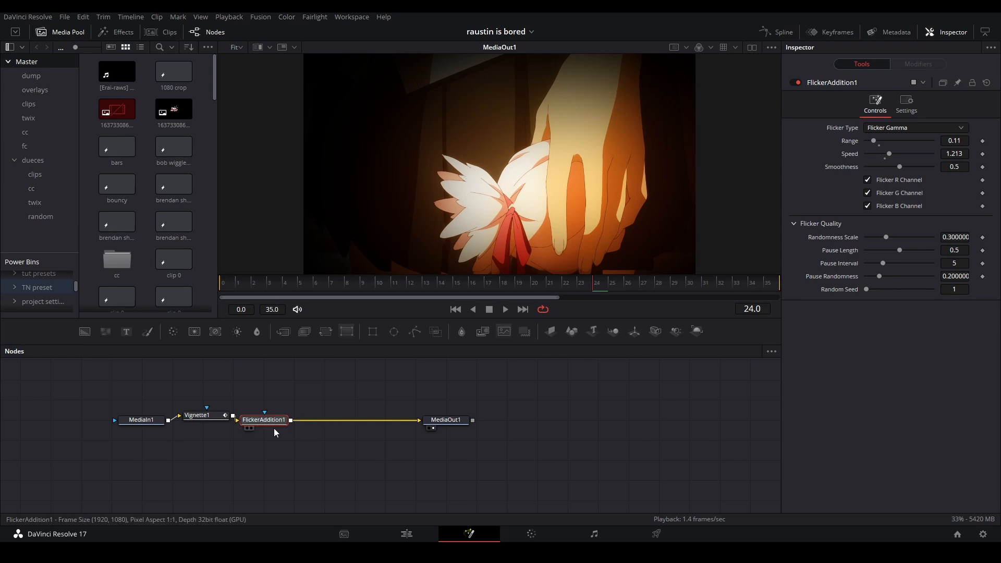
drag(266, 420, 275, 414)
click(232, 282)
key(space)
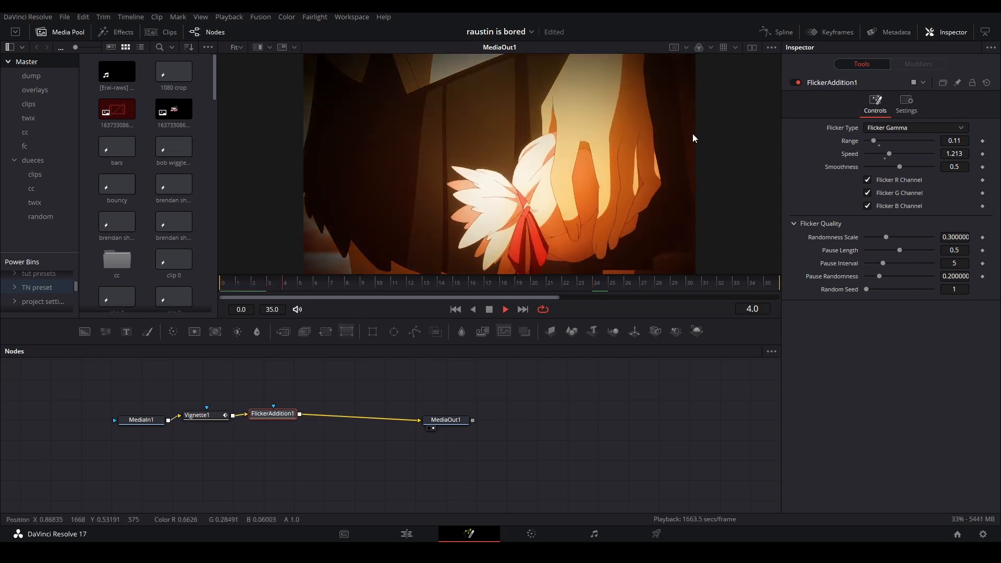
key(space)
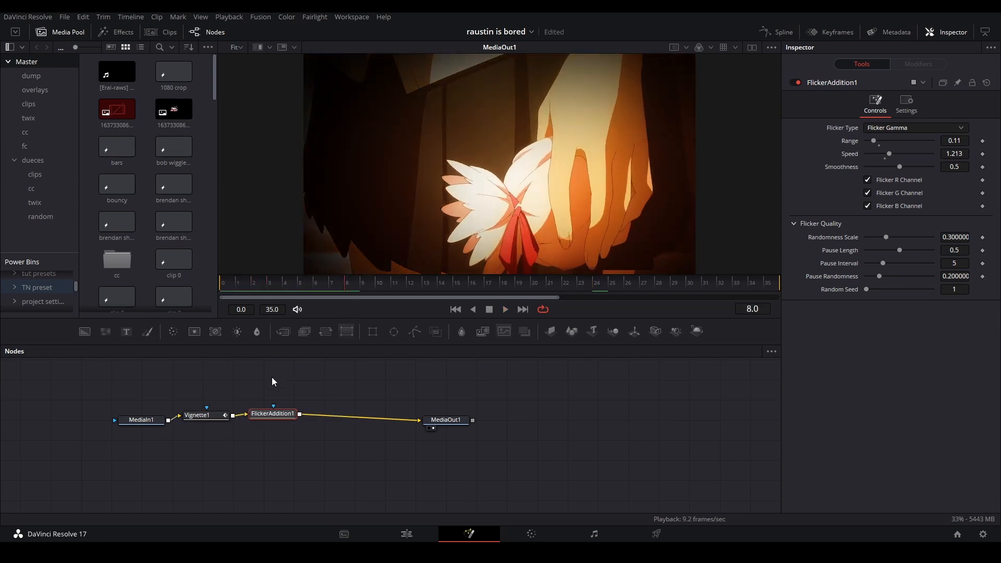
drag(277, 415, 292, 414)
click(571, 398)
Step: Go back to Timeline 6 and play the end of Compound Clip 2 into the face close-up of Compound Clip 3
click(411, 526)
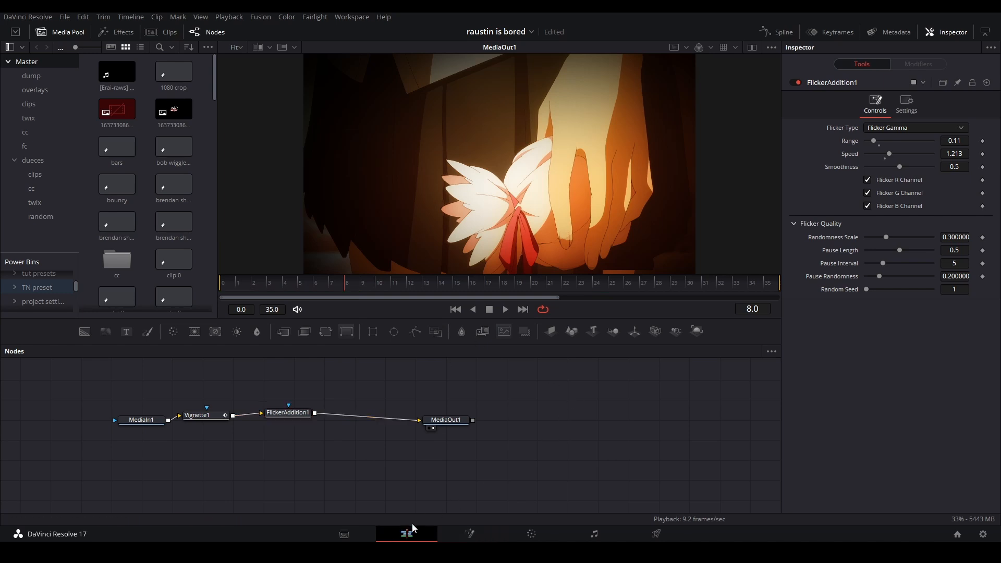
drag(611, 421, 563, 462)
click(568, 405)
click(556, 346)
key(space)
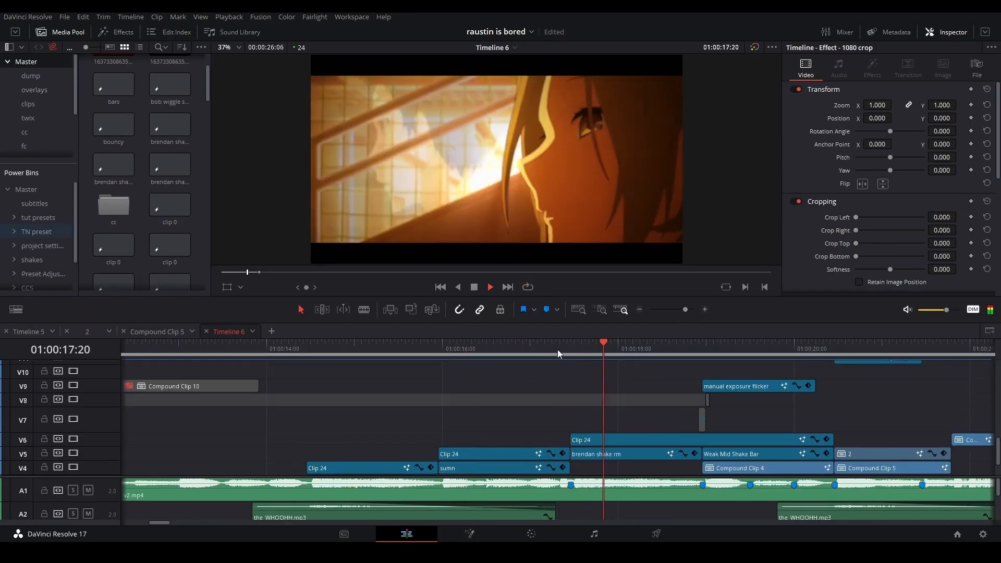
key(space)
Step: Replay the transition from the flower close-up to the face close-up twice, starting within Compound Clip 2
drag(593, 402, 538, 361)
click(461, 349)
key(space)
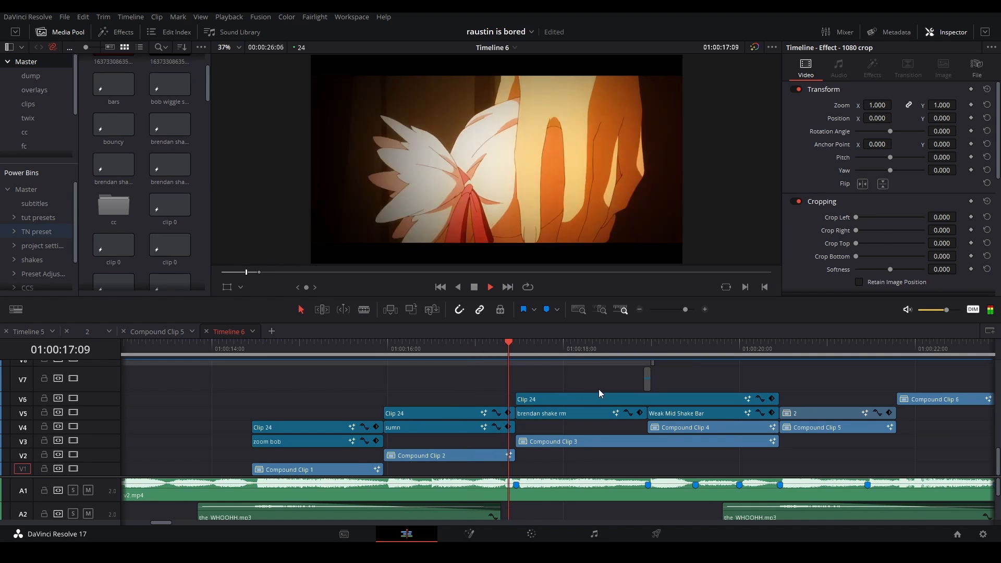
key(space)
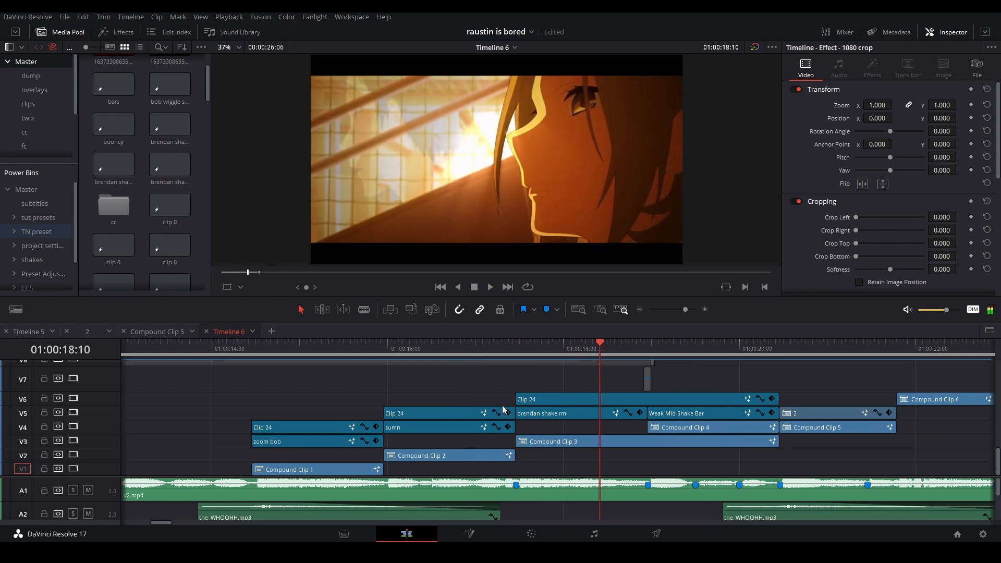
click(511, 352)
key(space)
key(space)
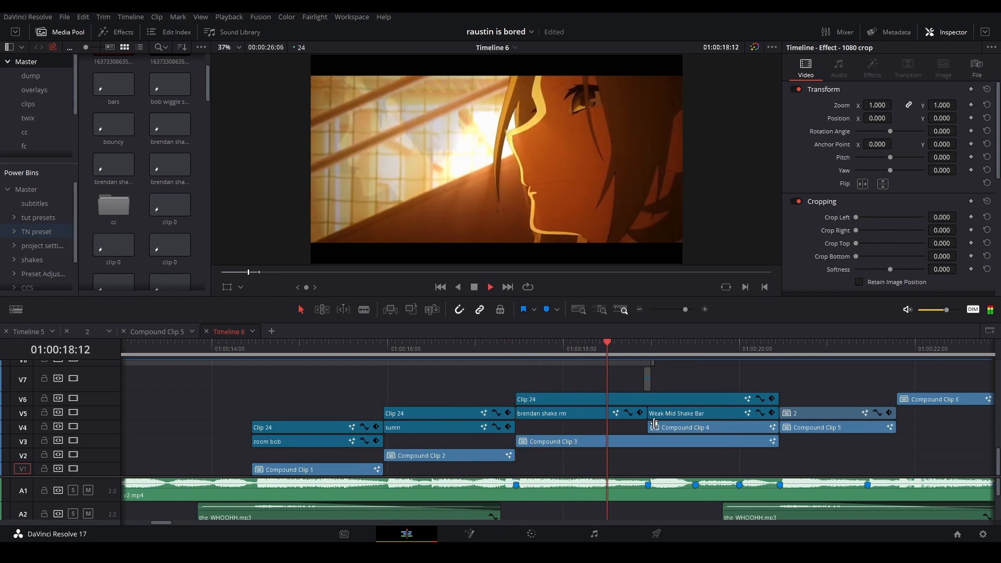
Step: Save the project, then open Compound Clip 3 from V3 in the Fusion page and bring its node tree into view
key(ctrl+s)
drag(594, 461, 477, 480)
key(shift+5)
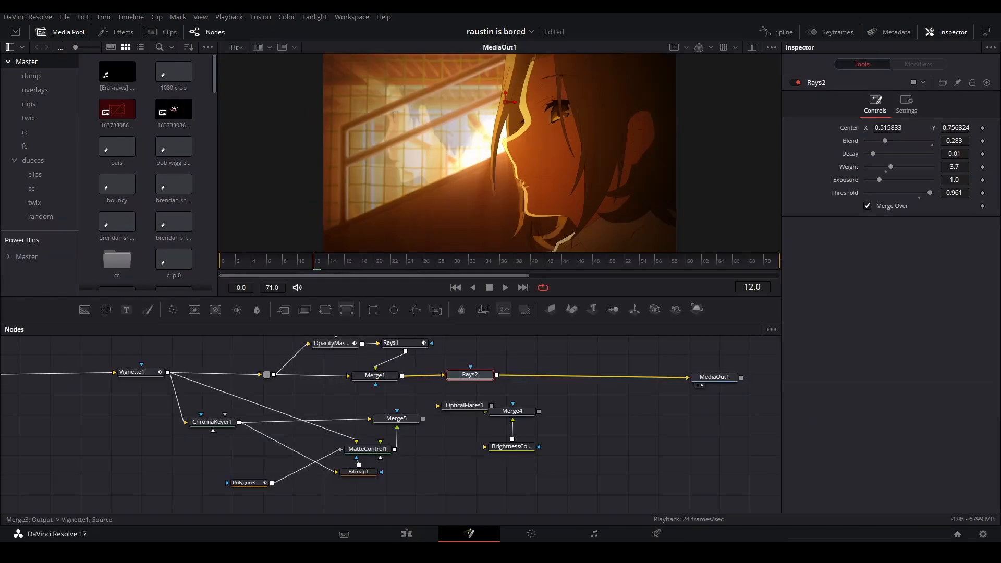
drag(495, 411, 569, 432)
drag(449, 423, 470, 451)
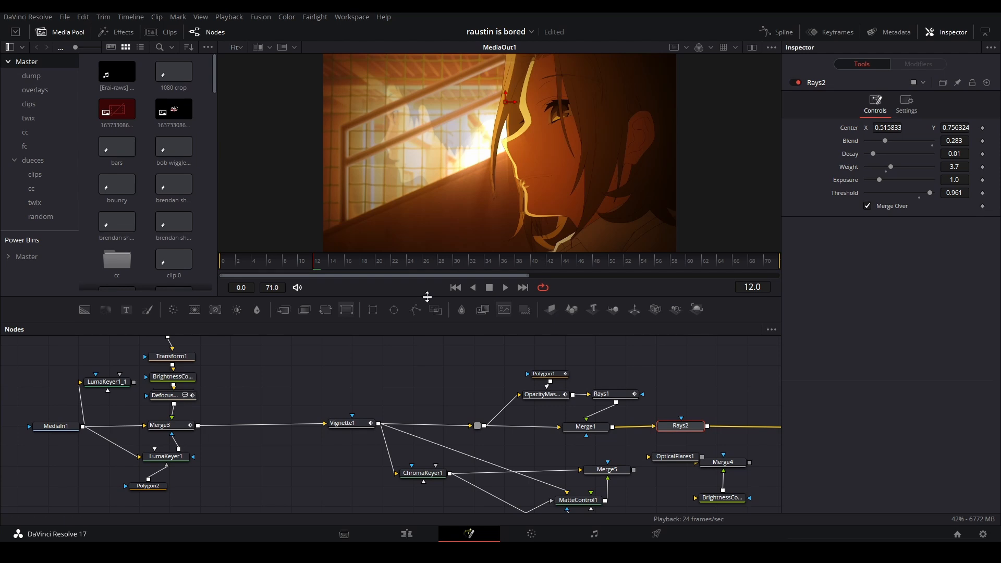
Step: Preview the MediaIn1 source shot and the MediaIn2 overlay character feeding Merge3 in Compound Clip 3's composition
drag(426, 297, 425, 309)
drag(311, 450, 463, 450)
drag(205, 438, 358, 227)
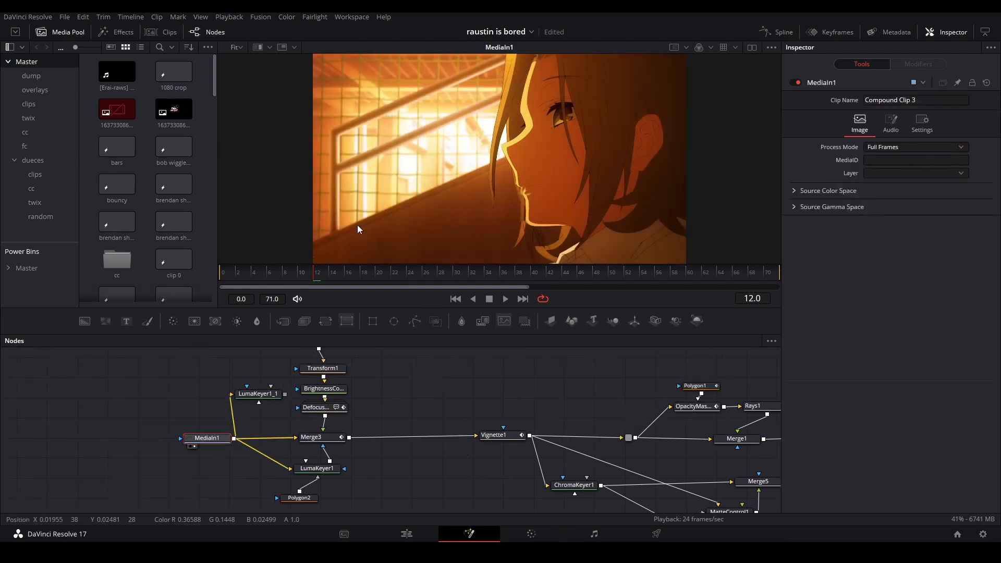
drag(315, 438, 323, 418)
click(318, 368)
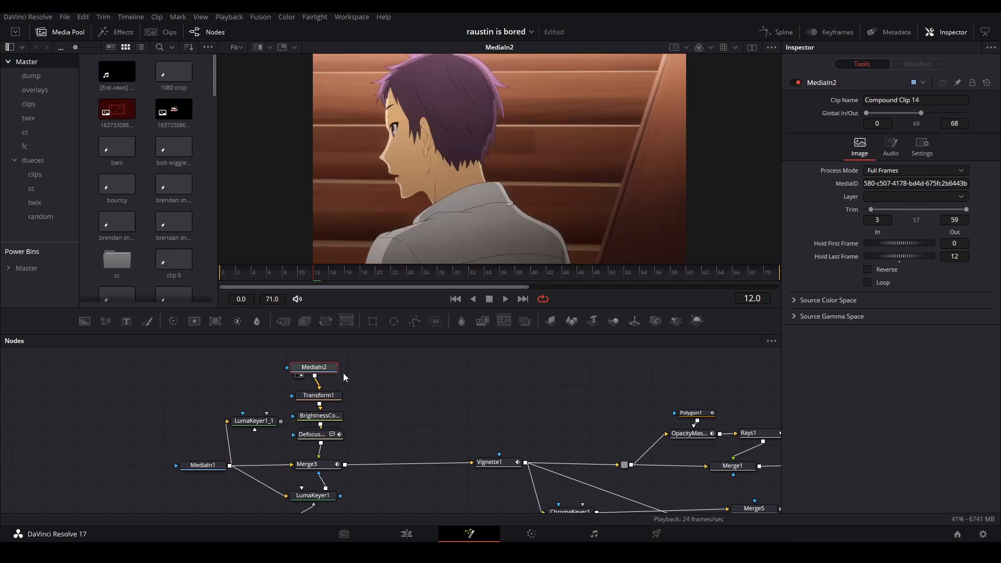
Step: Play the MediaIn2 overlay clip from near its start, then inspect the Transform1, BrightnessContrast1 and DefocusGamma nodes beneath it
click(228, 267)
key(space)
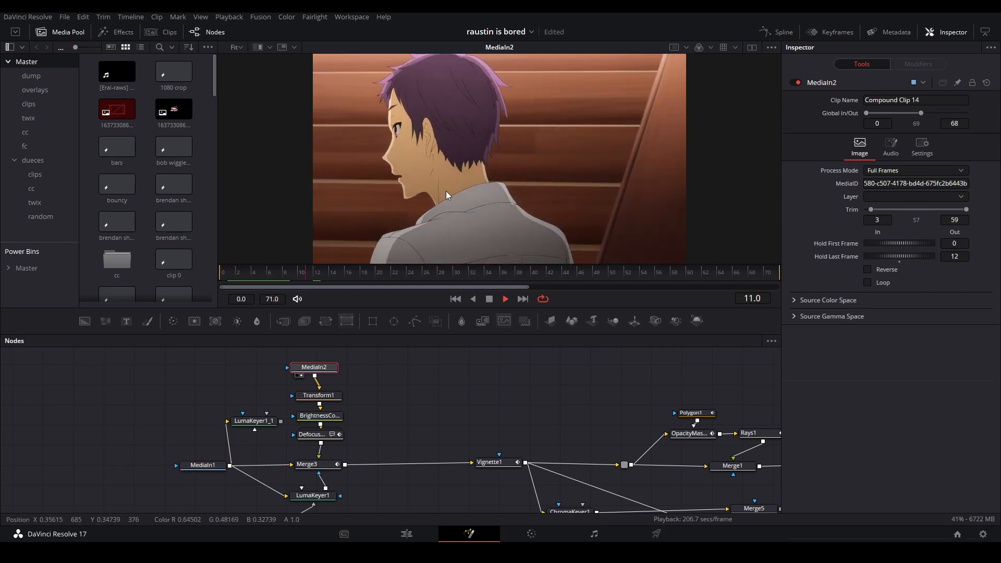
key(space)
click(319, 395)
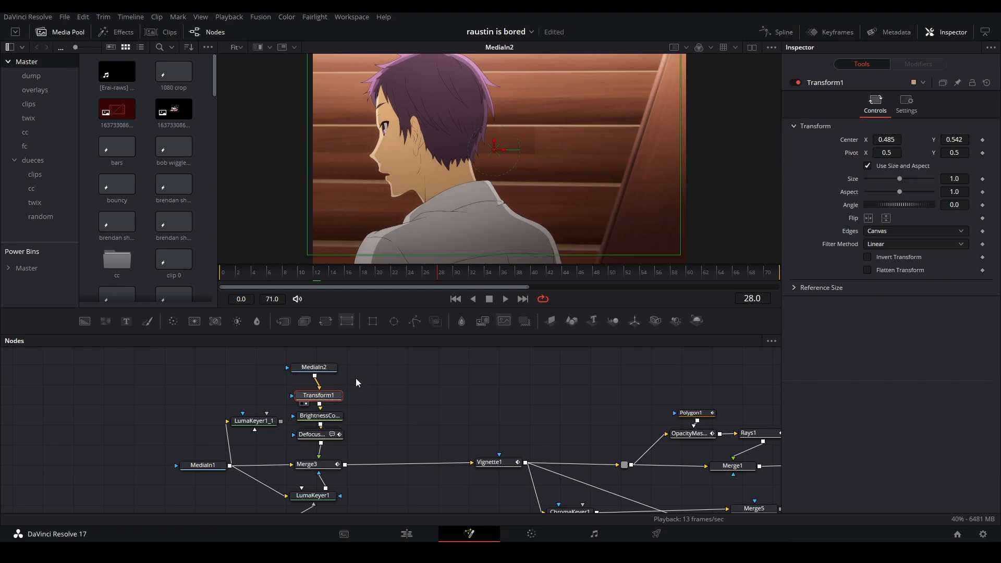
click(320, 416)
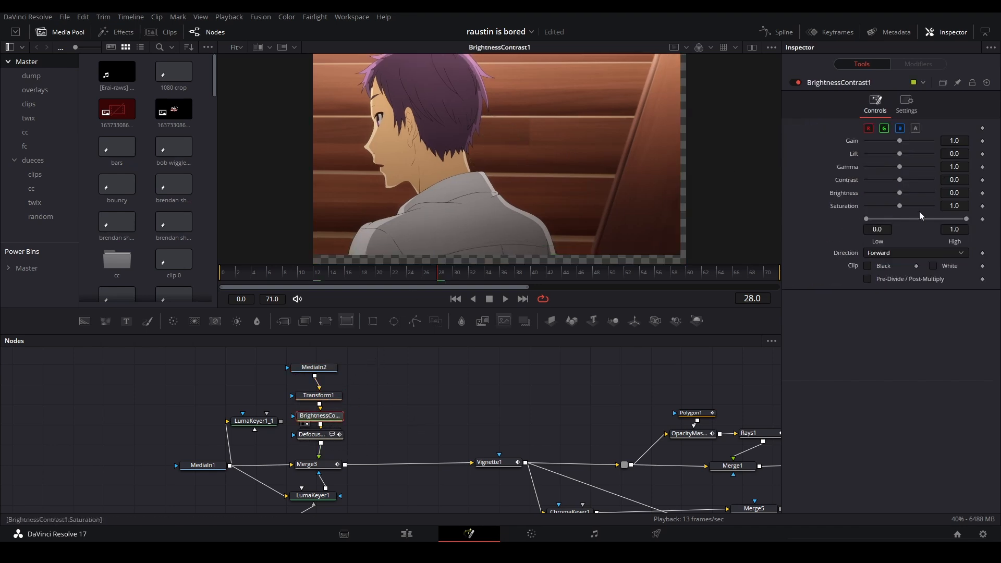
click(312, 434)
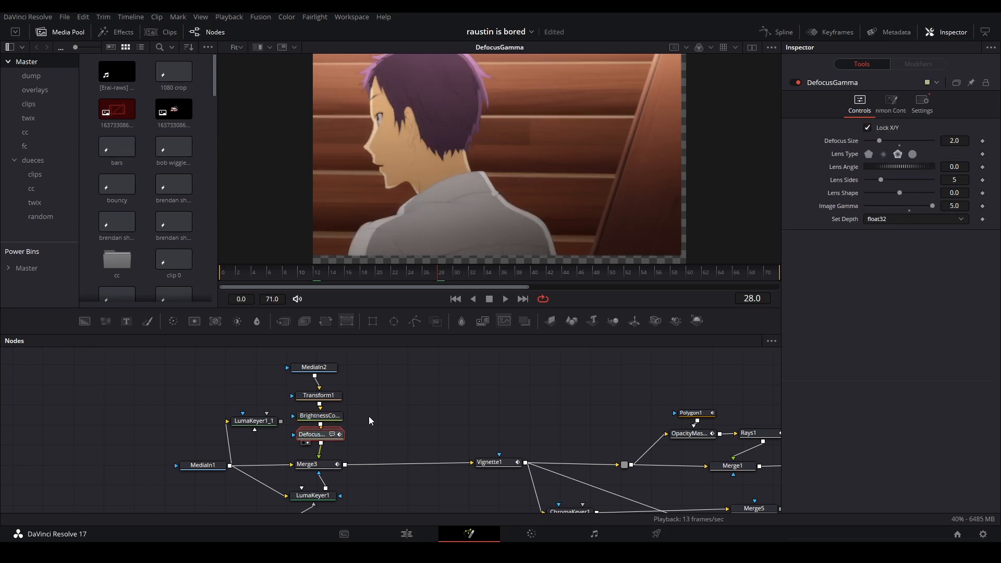
Step: View Merge3's output and settings, then play the blended overlay from near the start of the composition
click(311, 464)
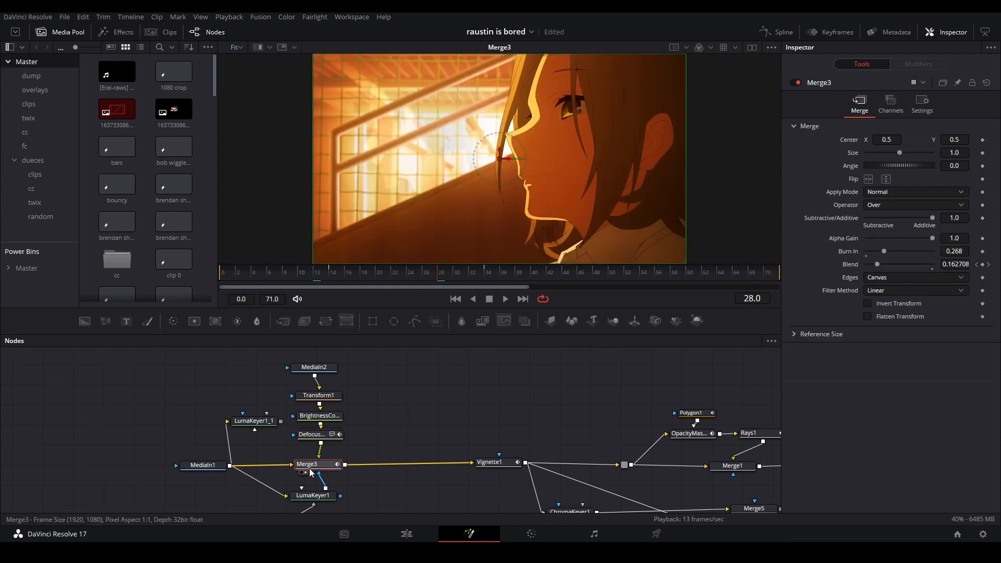
drag(321, 449, 329, 426)
key(space)
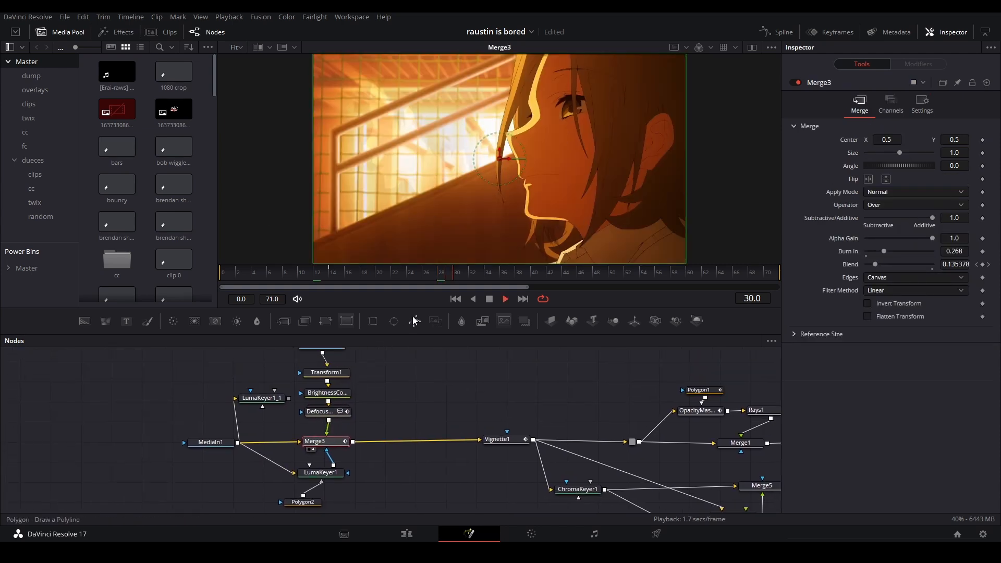
key(space)
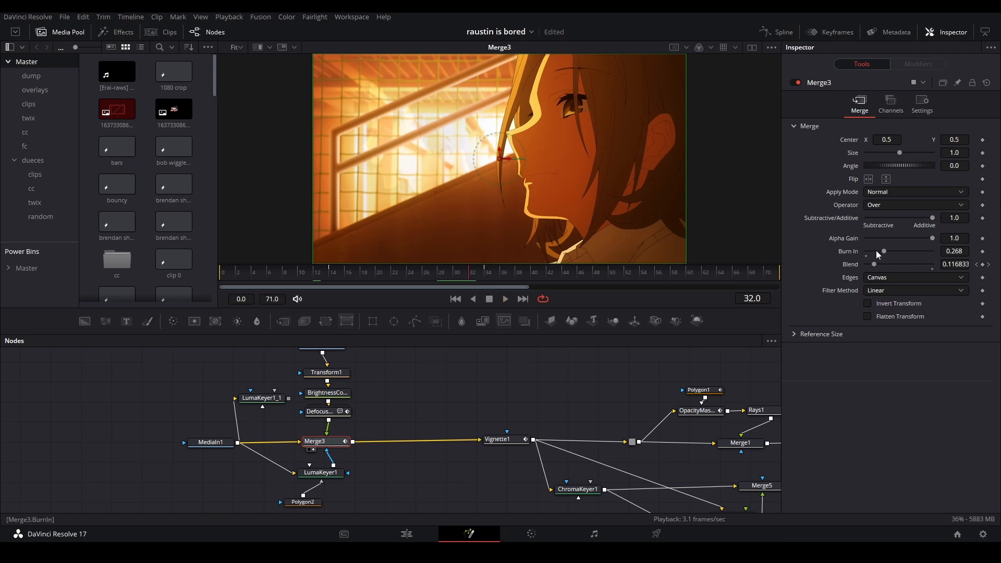
click(256, 283)
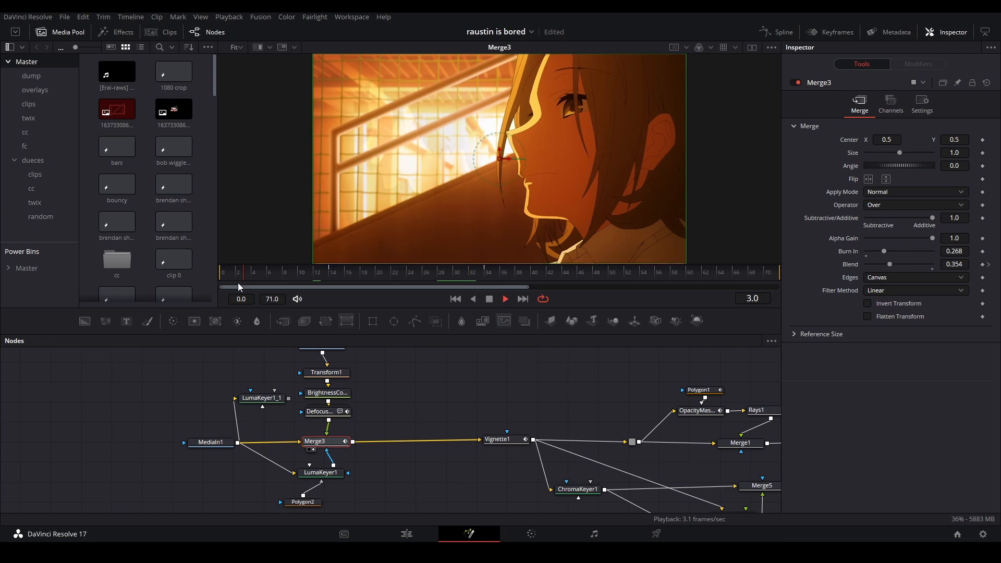
key(space)
key(space)
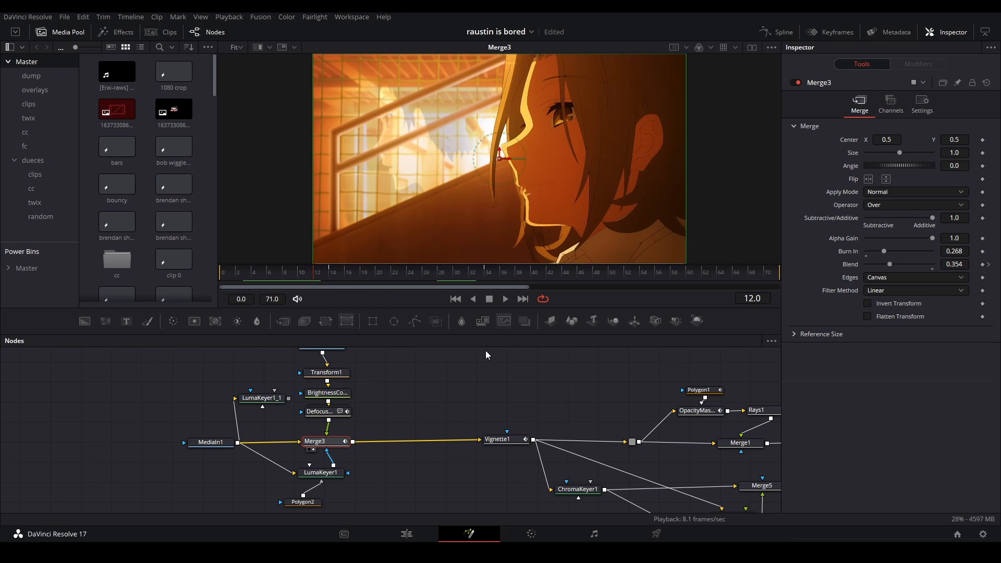
Step: View the LumaKeyer1 matte that limits the overlay to the bright window, then play Merge3's combined output again
scroll(339, 448, down, 2)
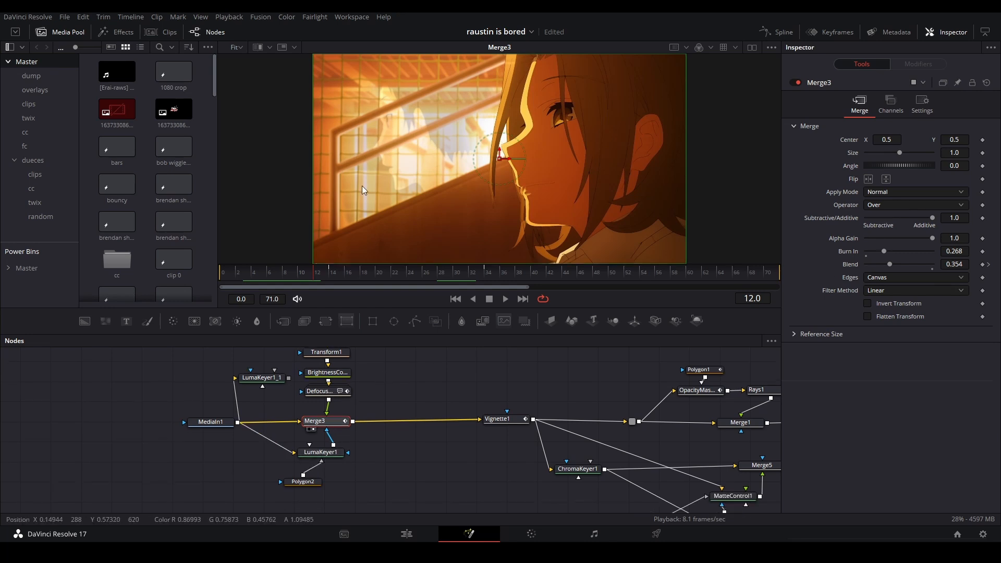
drag(321, 452, 449, 160)
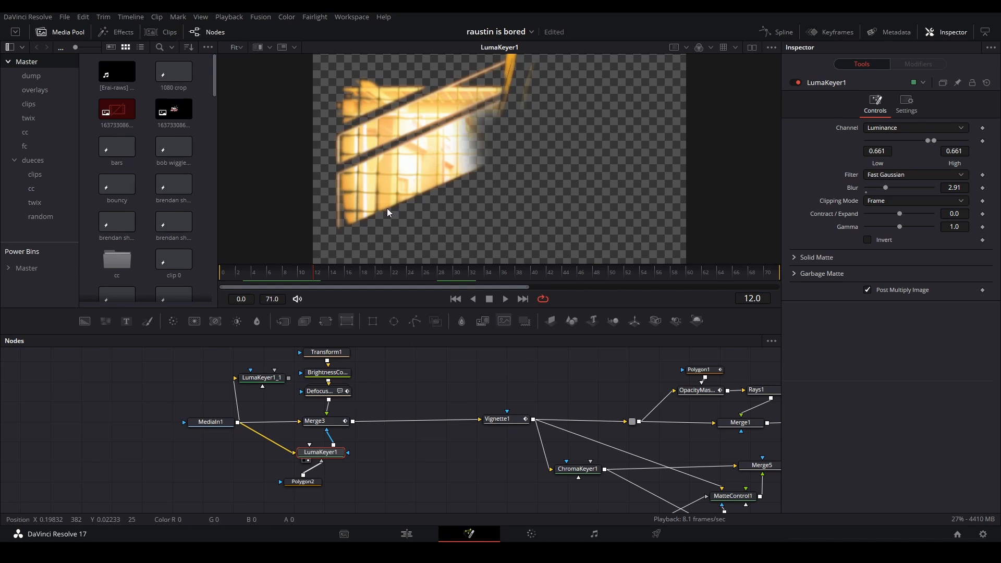
drag(324, 421, 441, 162)
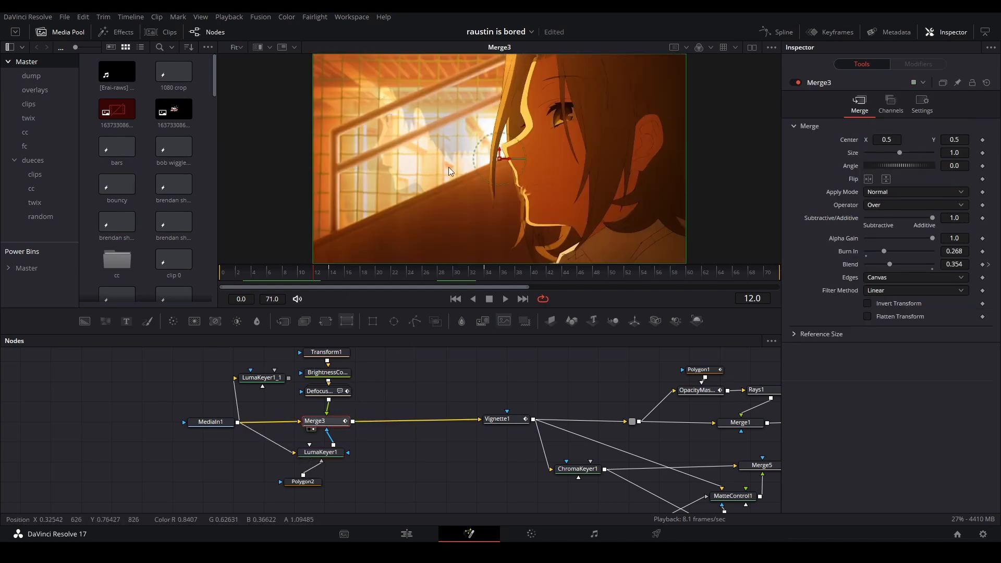
click(377, 389)
key(space)
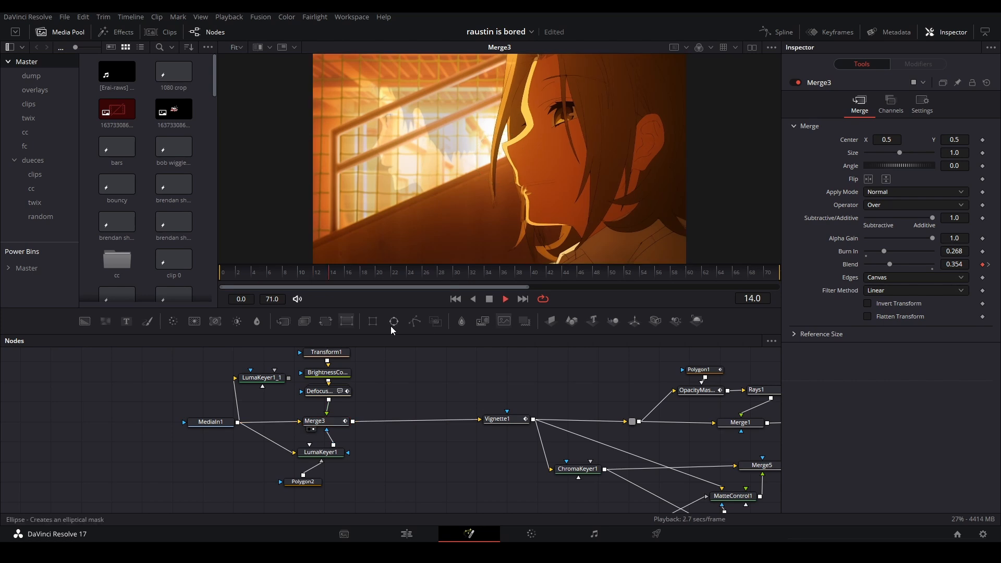
key(space)
Step: View the Vignette1 and ChromaKeyer1 outputs, and select the keyer branch with Merge5, MatteControl1, Bitmap1 and Polygon3
click(508, 419)
key(1)
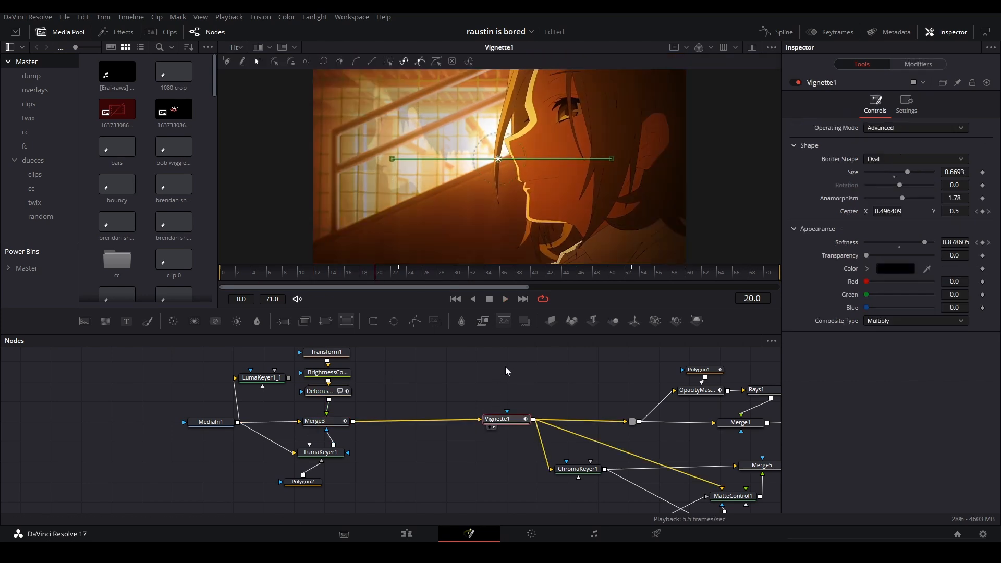
drag(558, 391, 294, 376)
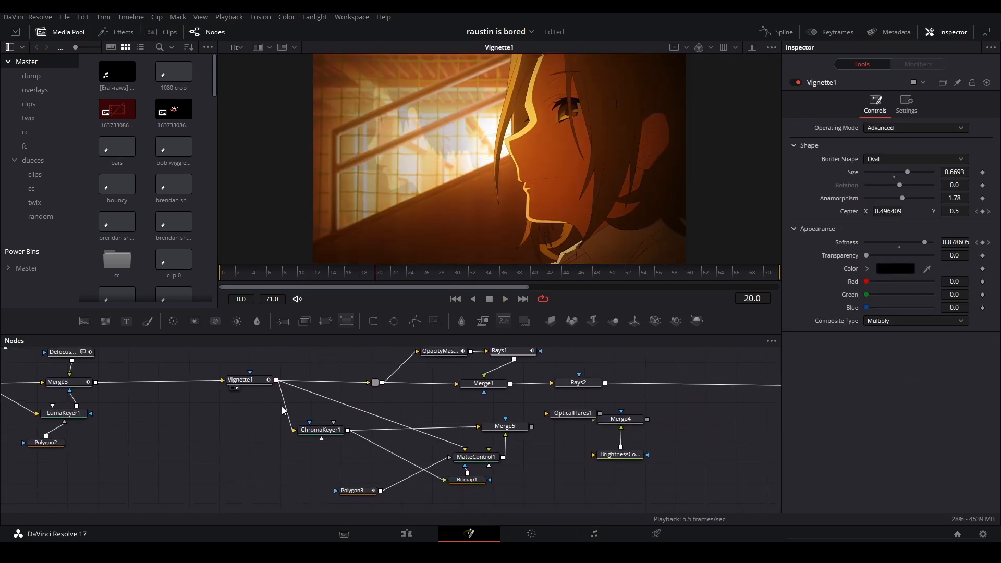
click(321, 430)
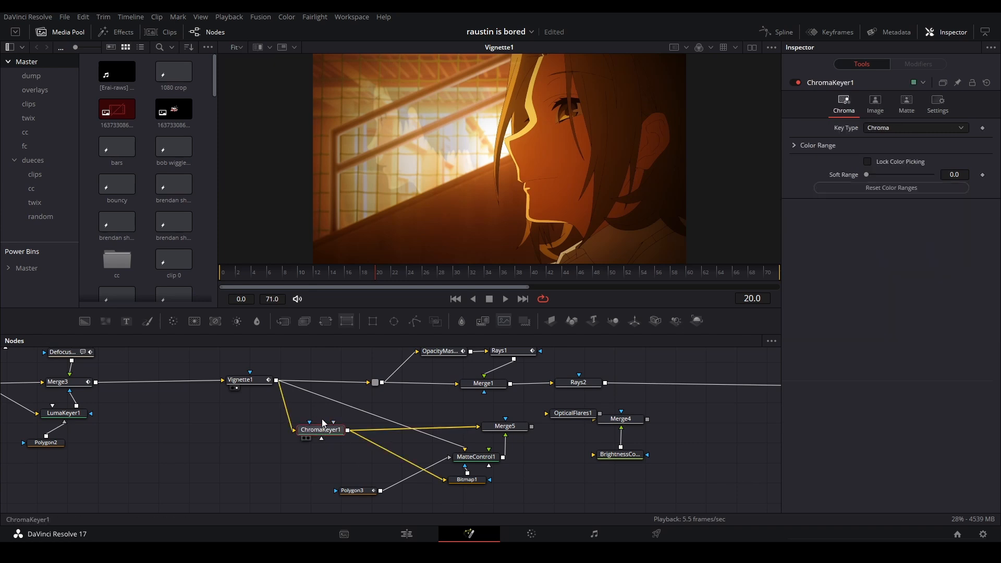
key(1)
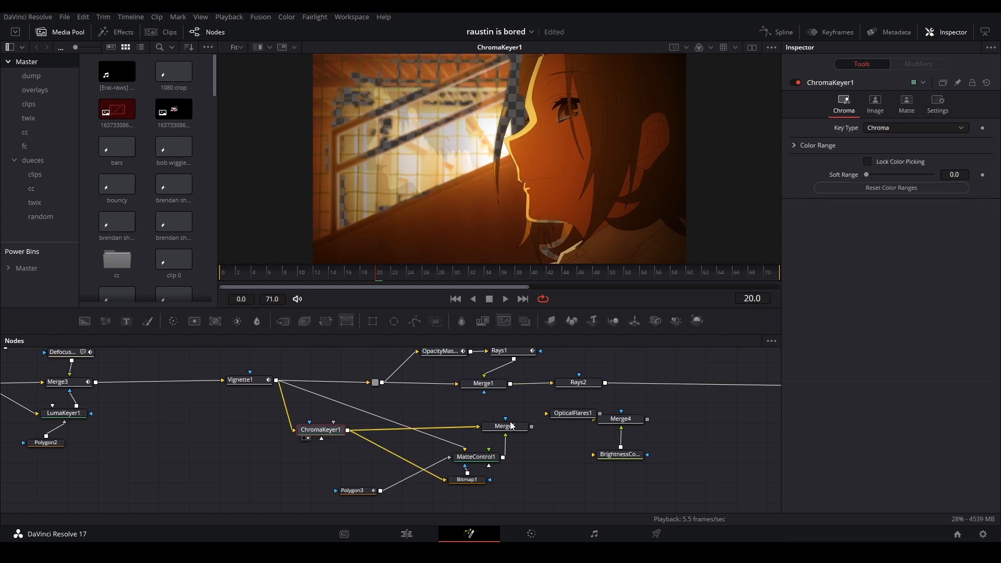
drag(207, 403, 444, 515)
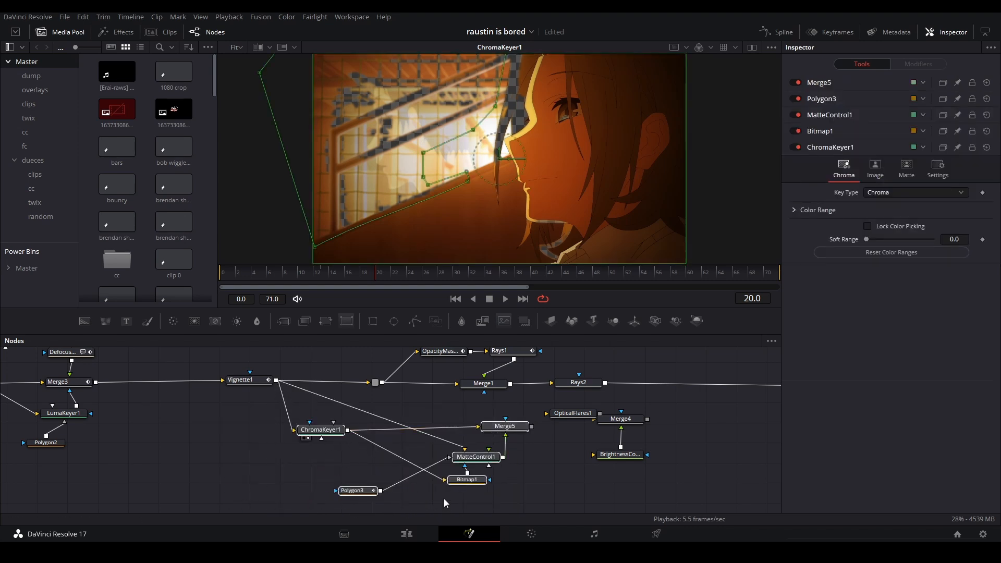
drag(505, 373, 471, 486)
Step: View the Polygon1 mask shape and the face area it isolates in OpacityMaskHolder
click(471, 429)
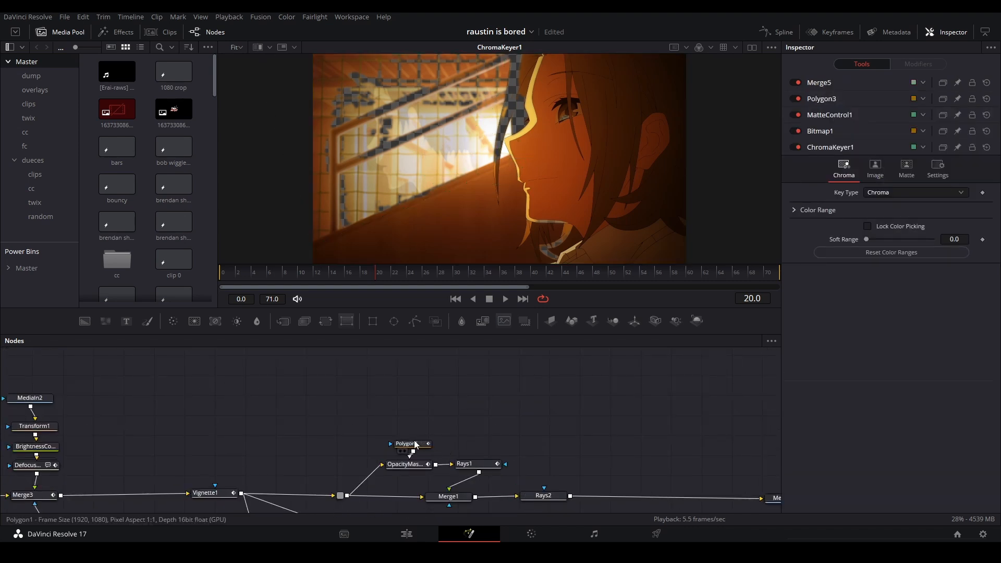
click(416, 442)
key(2)
click(406, 465)
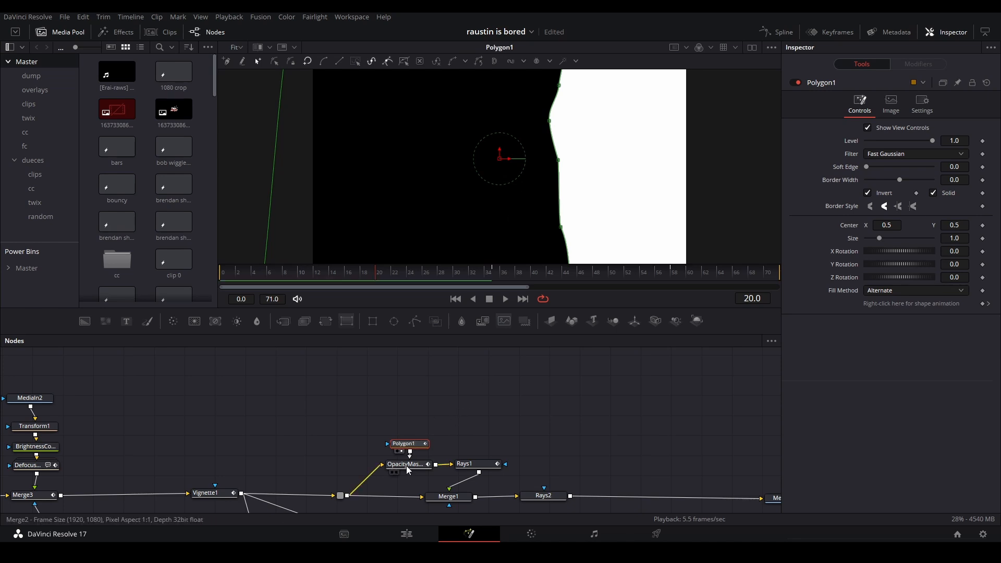
key(2)
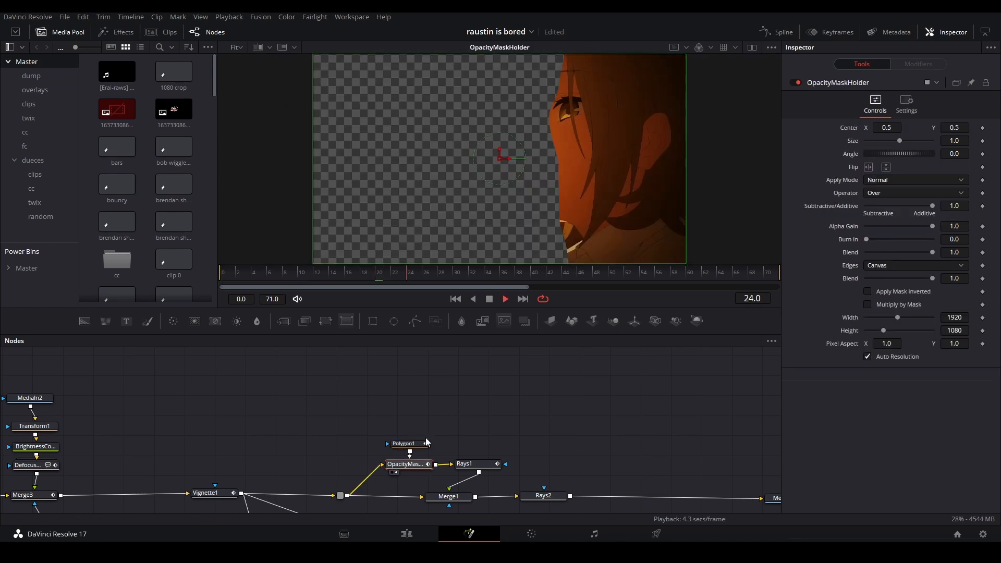
Step: View the Rays1 node and play its animated glow over the character's eye
click(464, 463)
drag(466, 450, 458, 423)
key(2)
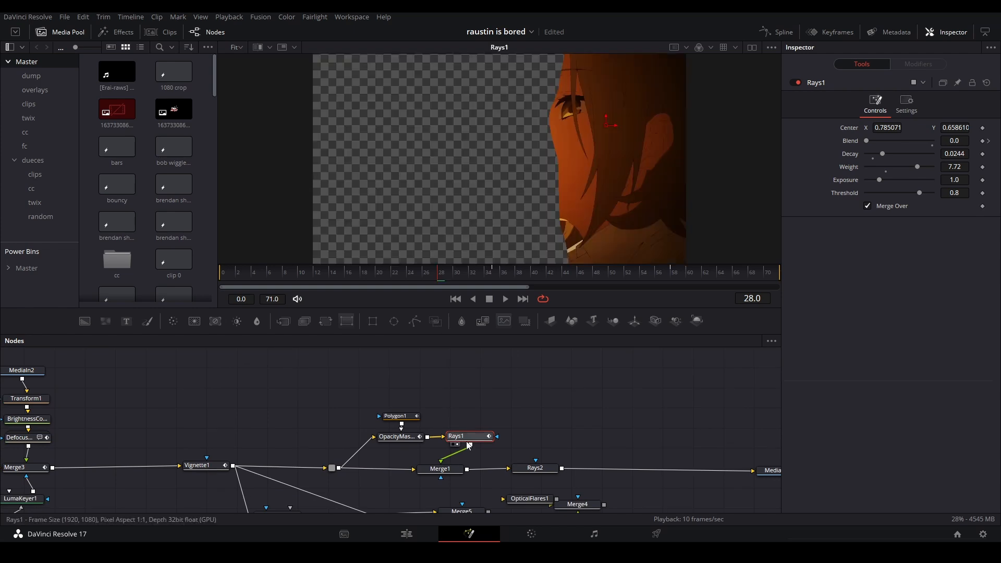
key(space)
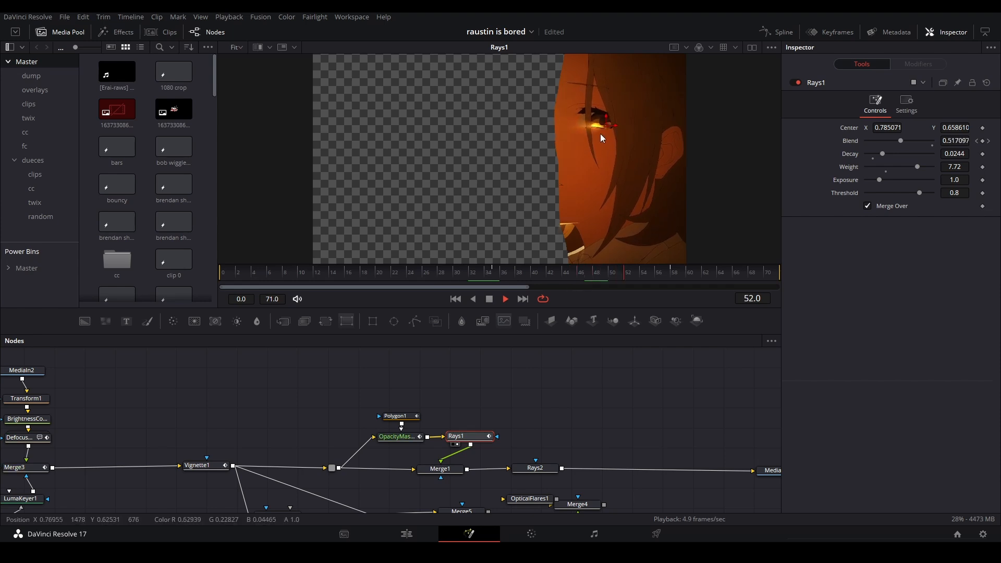
key(space)
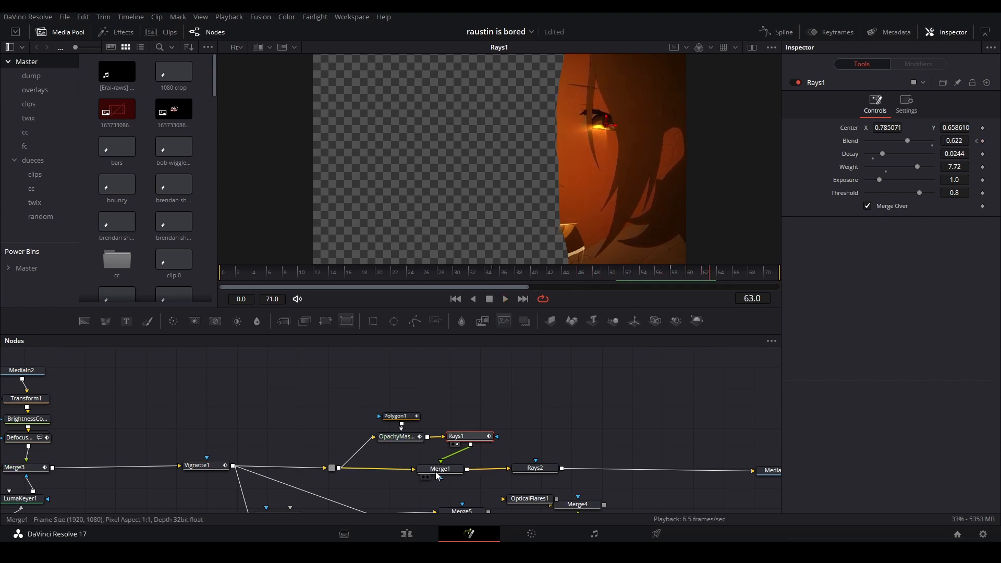
Step: View the Merge1 and Rays2 outputs, then play the rays effect over the full face shot
click(440, 469)
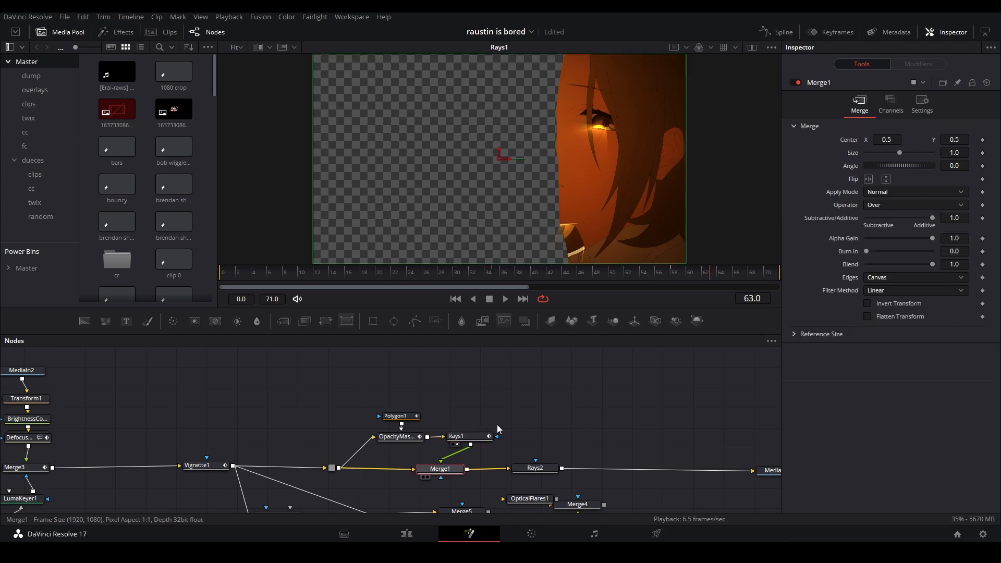
key(1)
click(535, 468)
key(1)
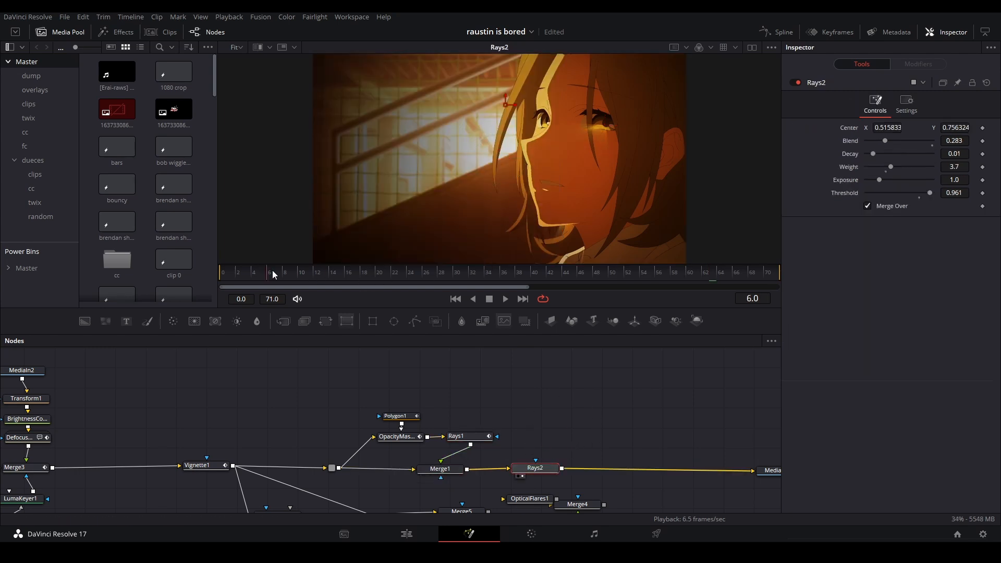
key(space)
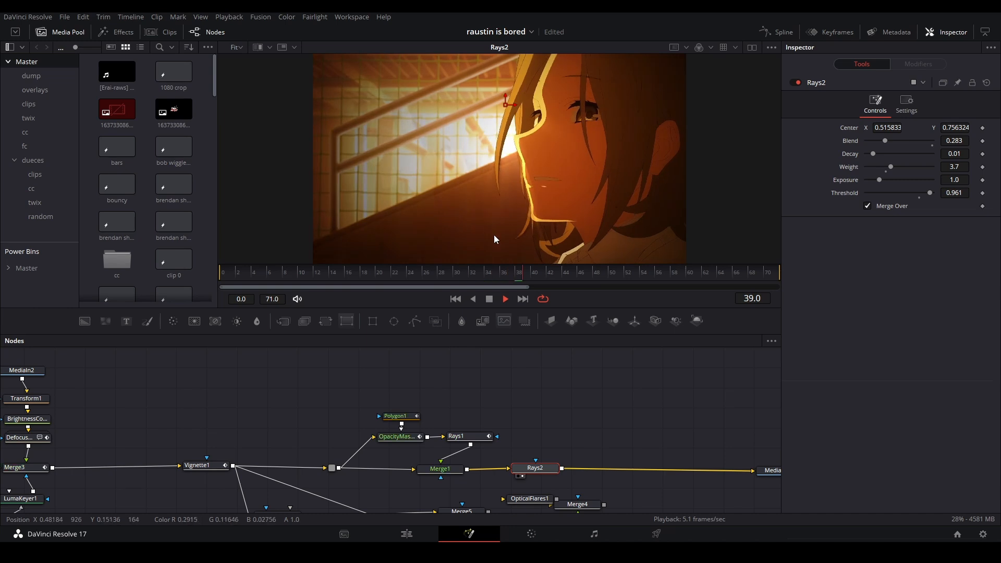
key(space)
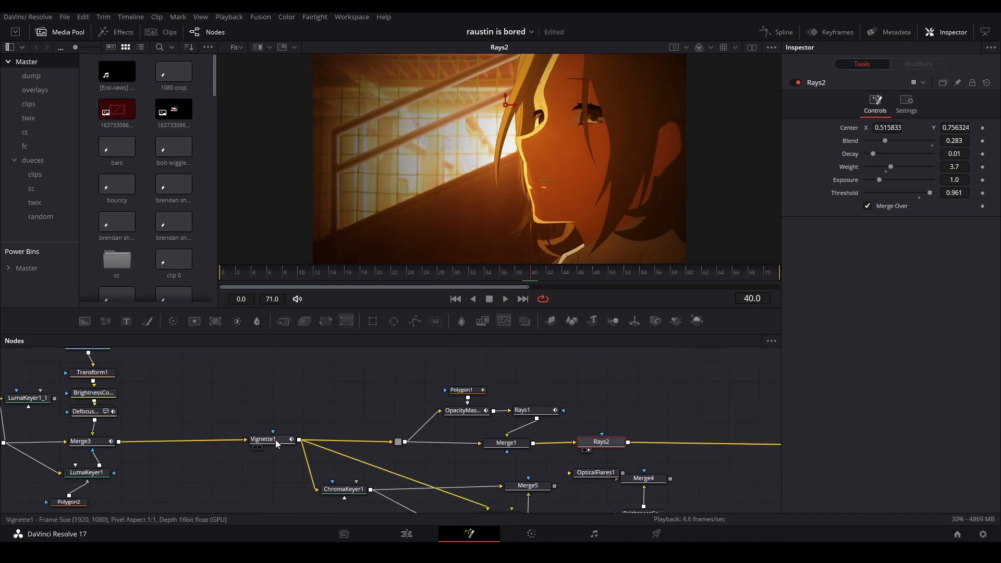
Step: Inspect Vignette1's keyframed center and softness while playing the Rays2 output
click(276, 439)
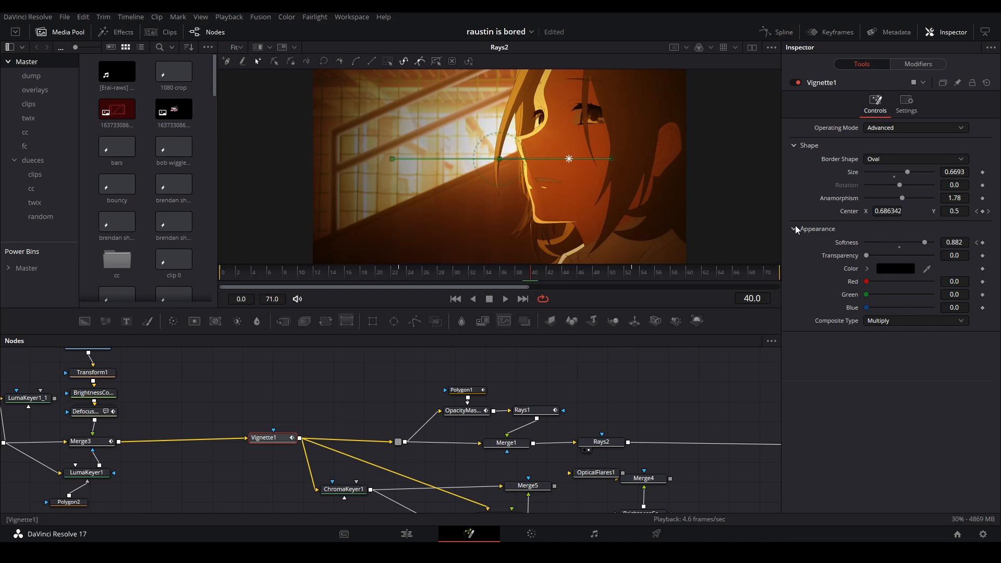
key(space)
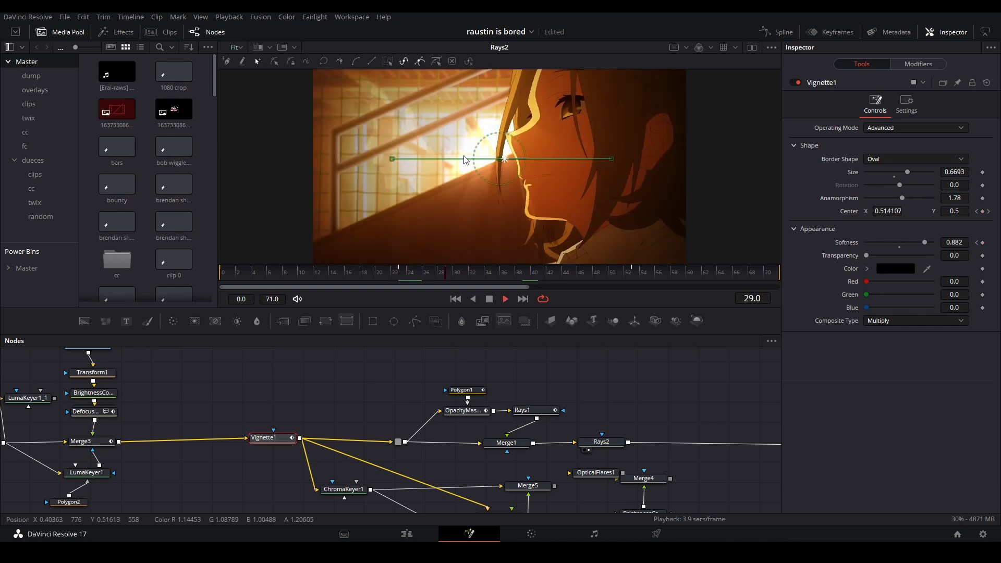
key(space)
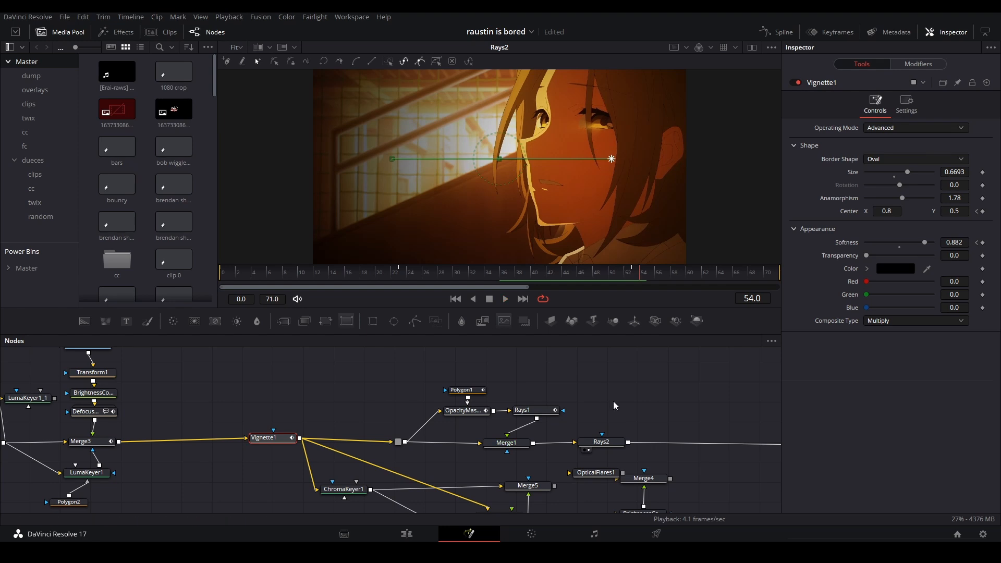
Step: Compare the isolated Rays1 eye glow with the Rays2 result, and play the composite briefly
click(534, 408)
key(2)
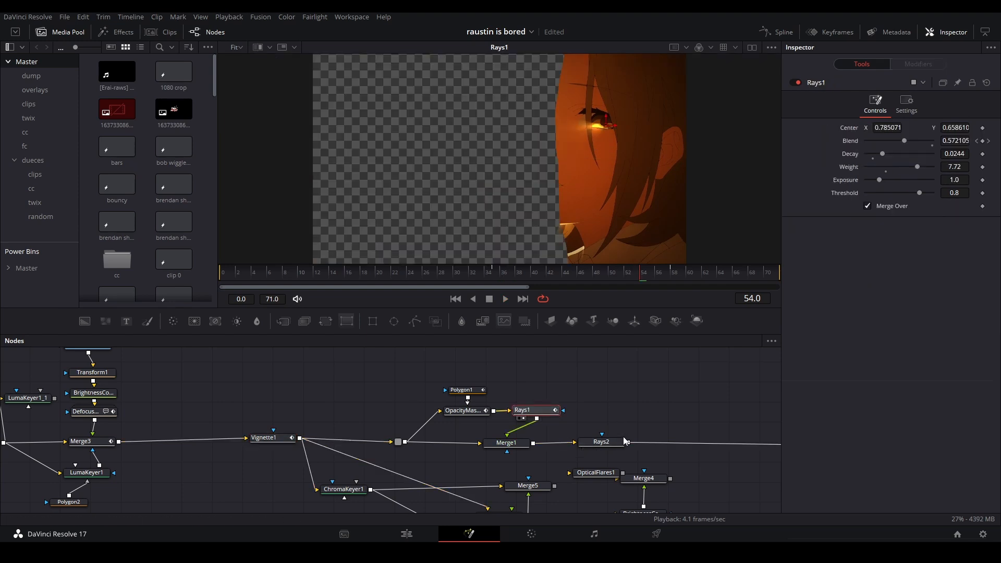
click(604, 442)
key(2)
drag(564, 365, 408, 360)
click(514, 398)
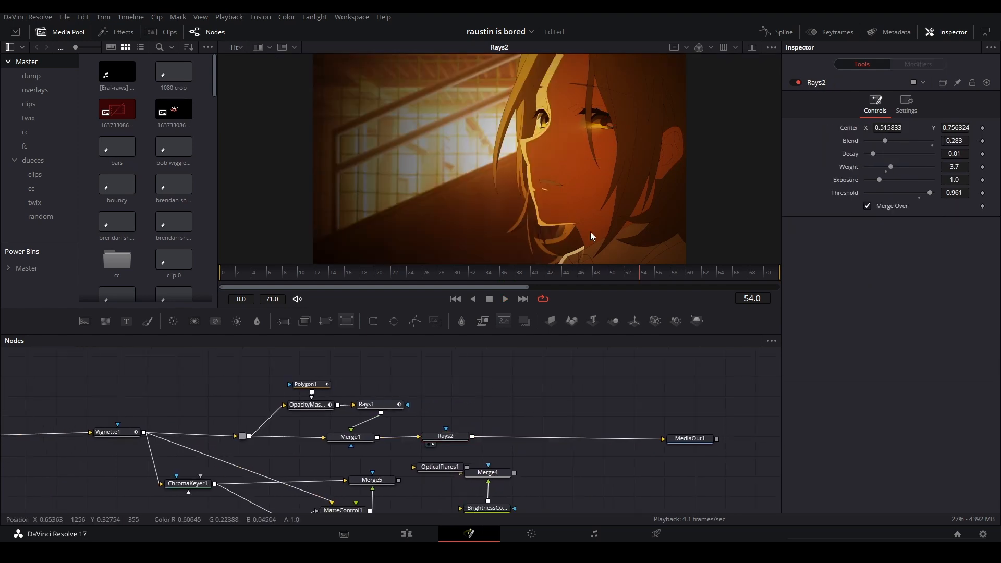
key(space)
key(space)
Step: View the composition's final output at MediaOut1 and save the project
drag(693, 441, 679, 440)
key(2)
click(613, 408)
key(ctrl+s)
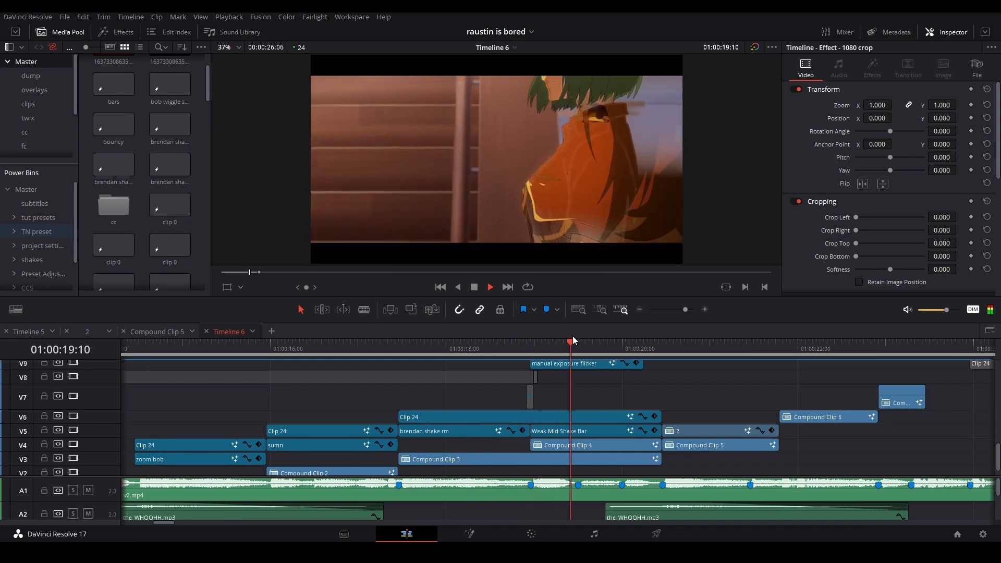
Step: Replay Timeline 6 from within Compound Clip 3 into the beginning of Compound Clip 4
click(468, 348)
key(space)
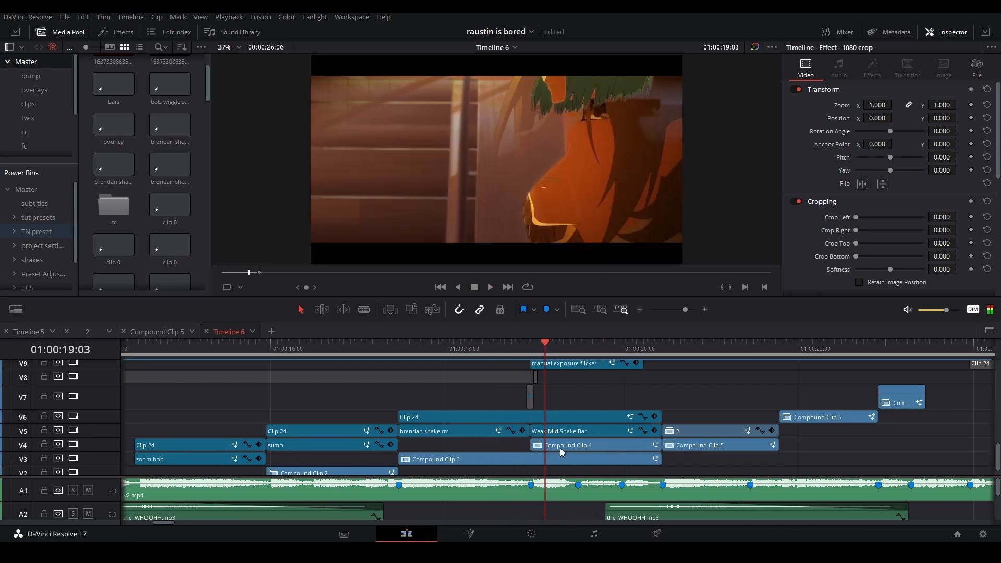
Step: Replay the opening of Compound Clip 4 in Timeline 6 several times from the clip's start
click(531, 350)
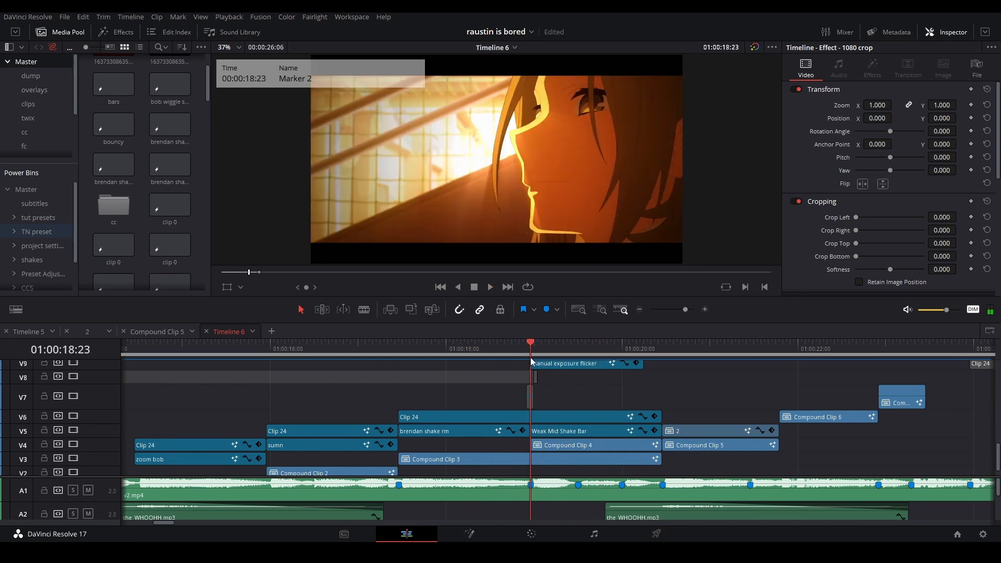
key(space)
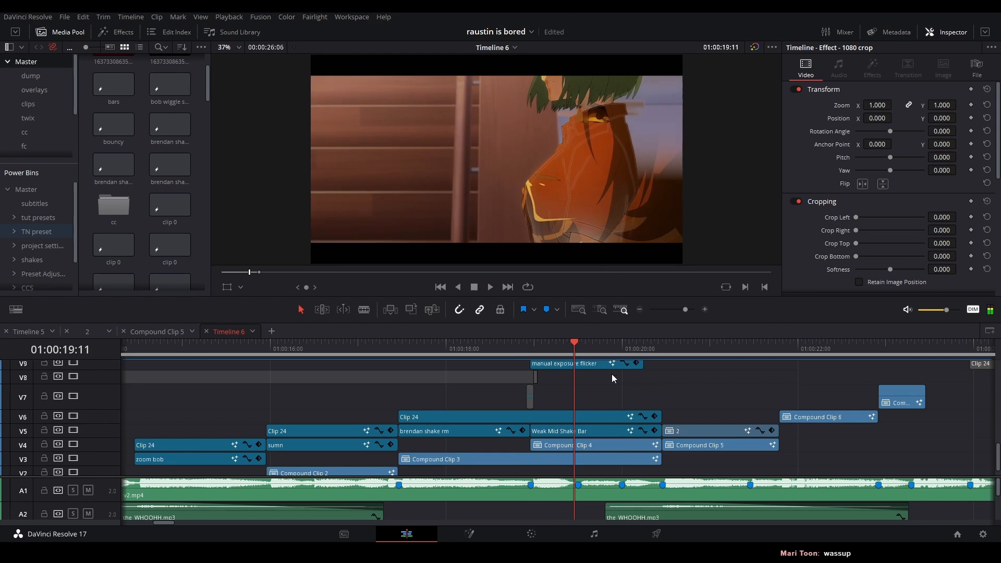
key(space)
key(space)
drag(551, 387, 548, 401)
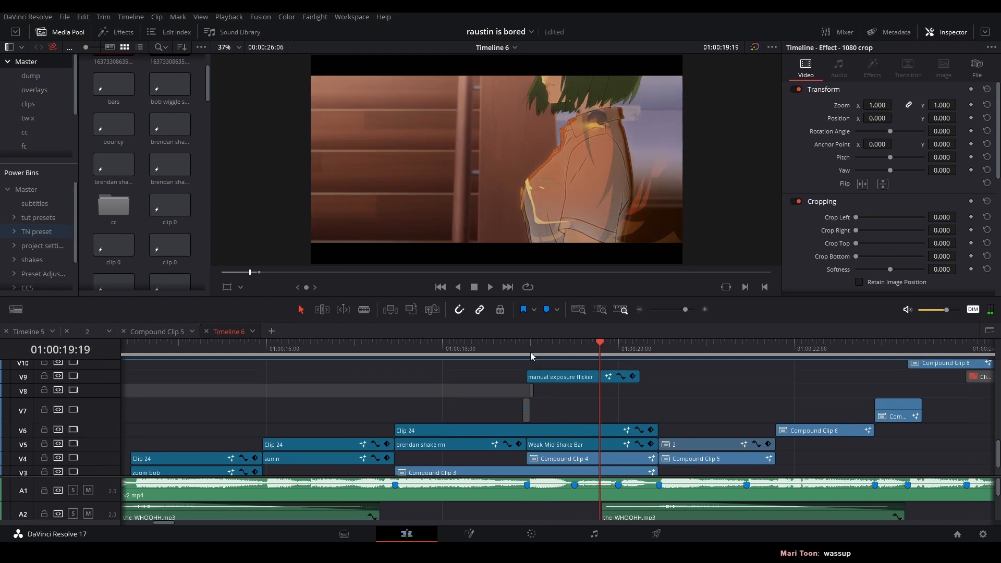
click(531, 353)
key(space)
key(space)
drag(596, 436, 586, 398)
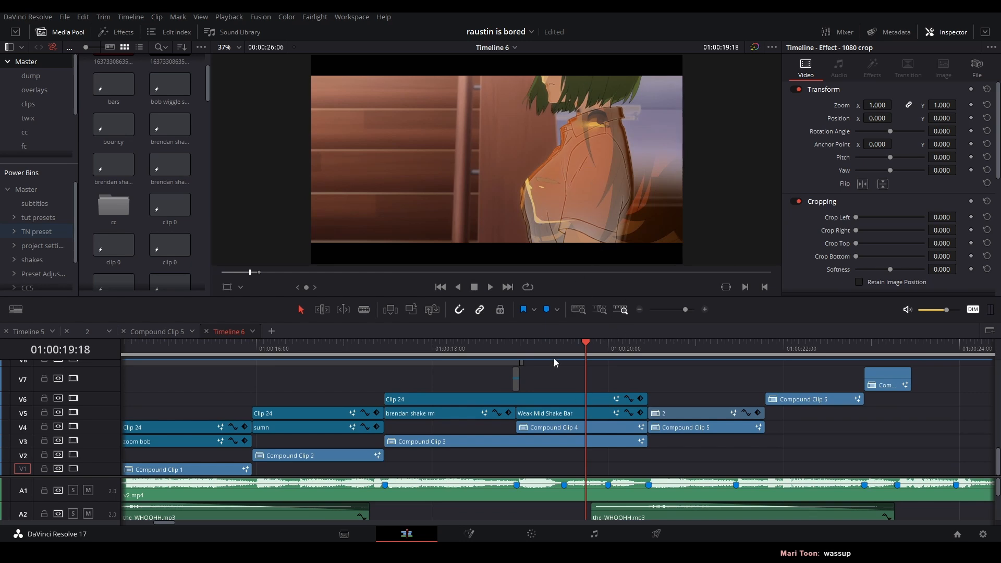
Step: Play from the start of Compound Clip 4 through its transition into Compound Clip 5
click(516, 346)
key(space)
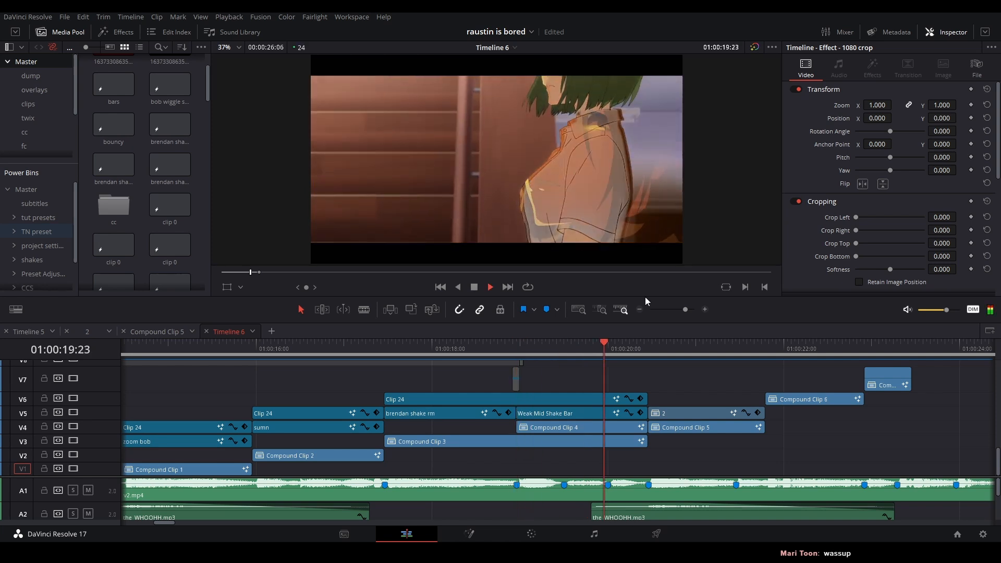
key(space)
key(space)
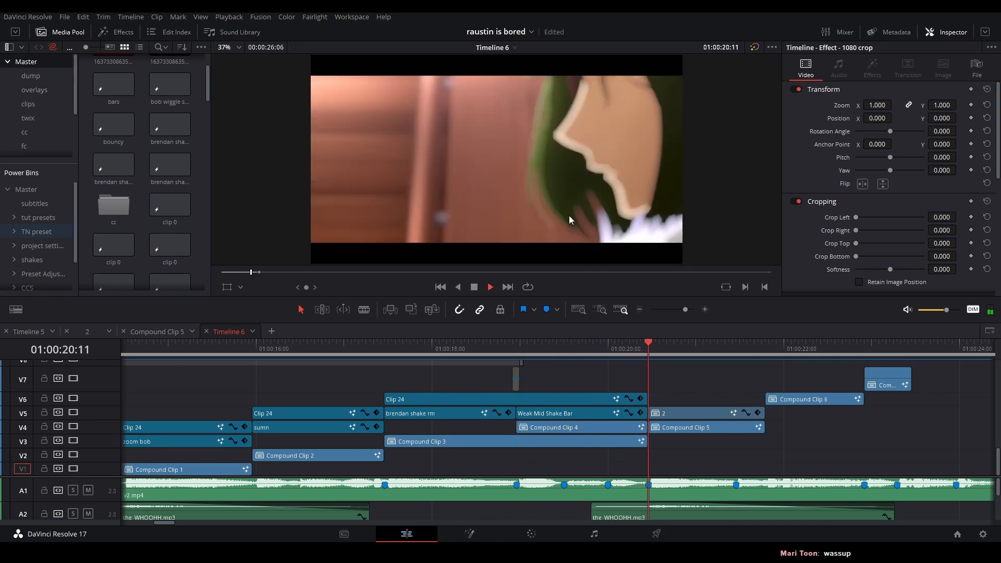
Step: Replay the transition into Compound Clip 5 through that clip's end, and return to its overlapping face profiles
click(627, 350)
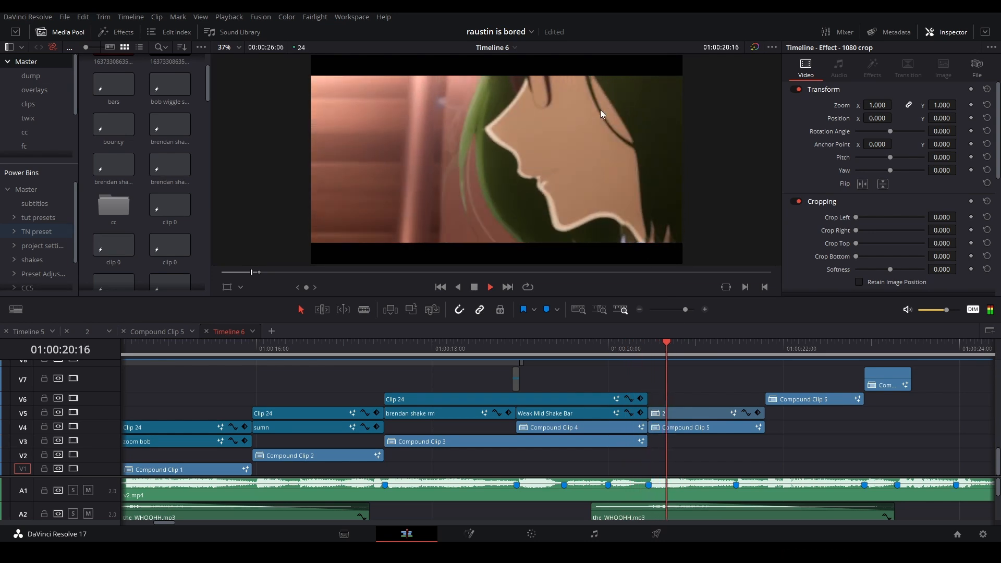
key(space)
click(632, 351)
key(space)
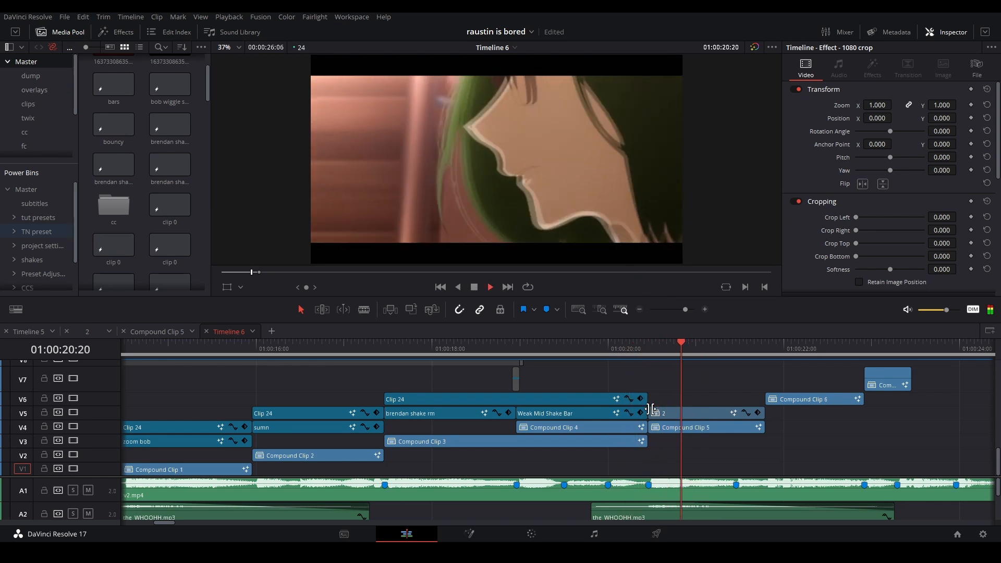
key(space)
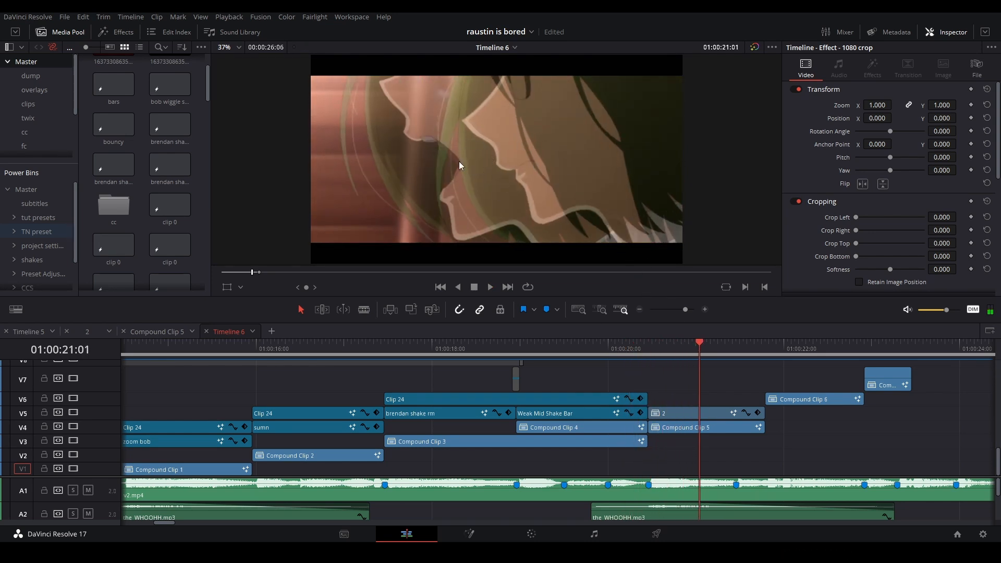
click(625, 350)
key(space)
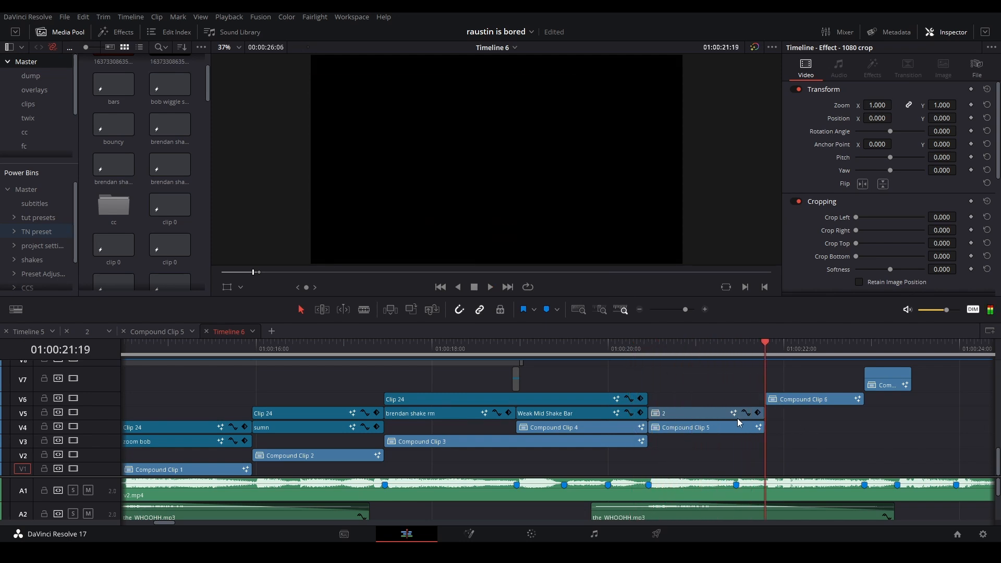
drag(678, 354, 692, 352)
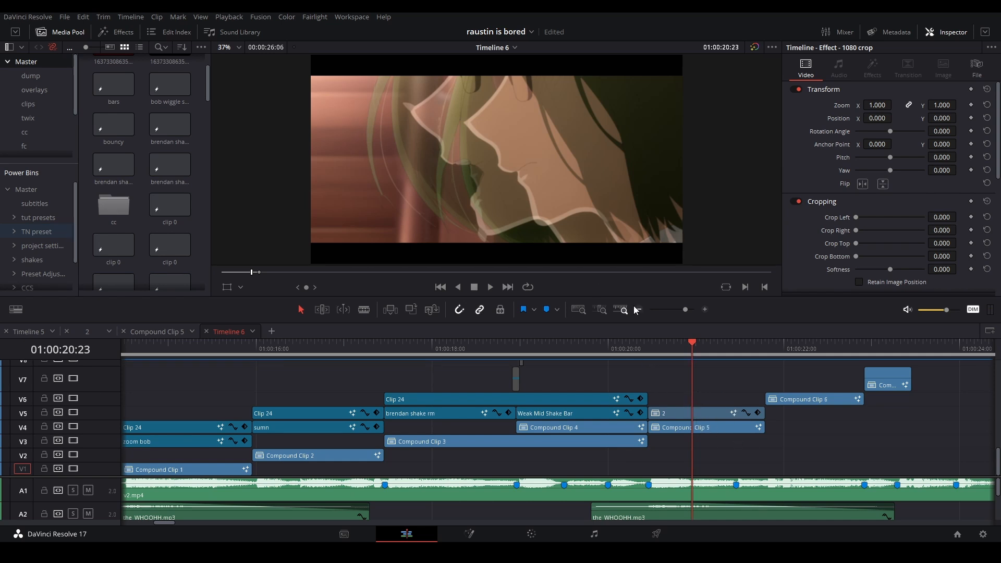
Step: Select the manual exposure flicker effect clip and play Timeline 6 through Compound Clips 5 and 6 to the "war" text shot
drag(649, 364, 550, 241)
drag(627, 376, 568, 409)
key(Up)
key(space)
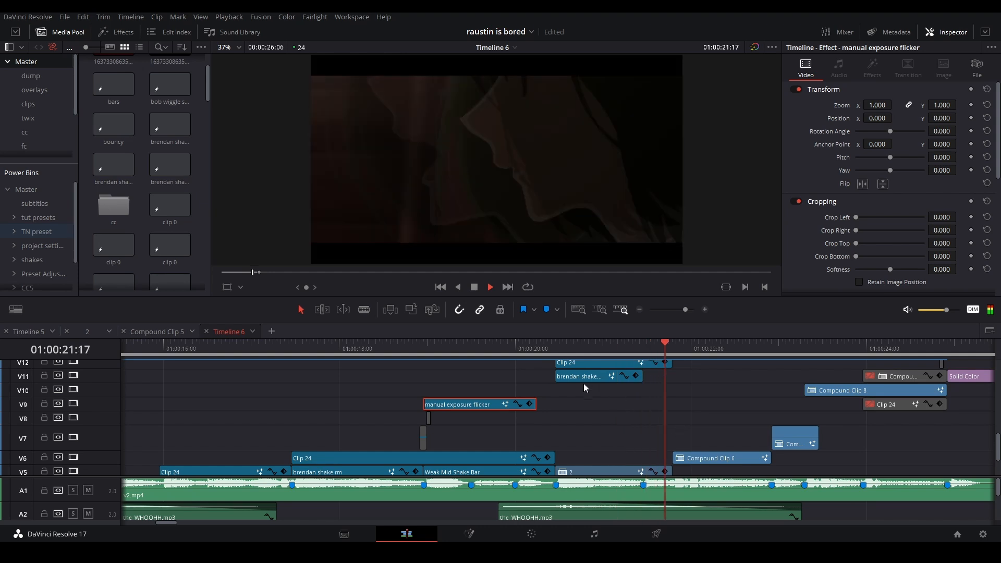
drag(631, 369, 546, 331)
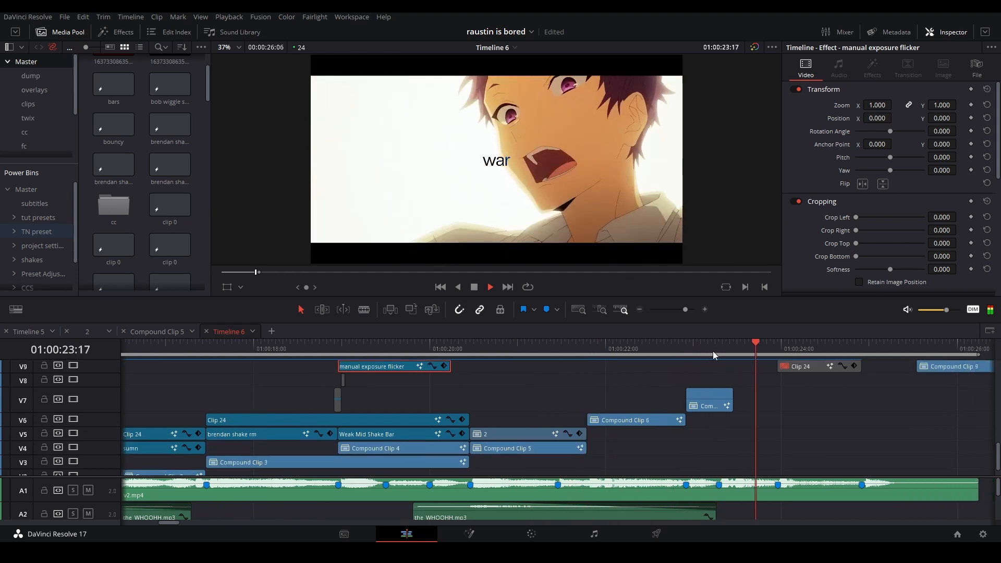
key(space)
Step: Replay the closing section from the start of Compound Clip 6 and save the project
click(584, 353)
key(space)
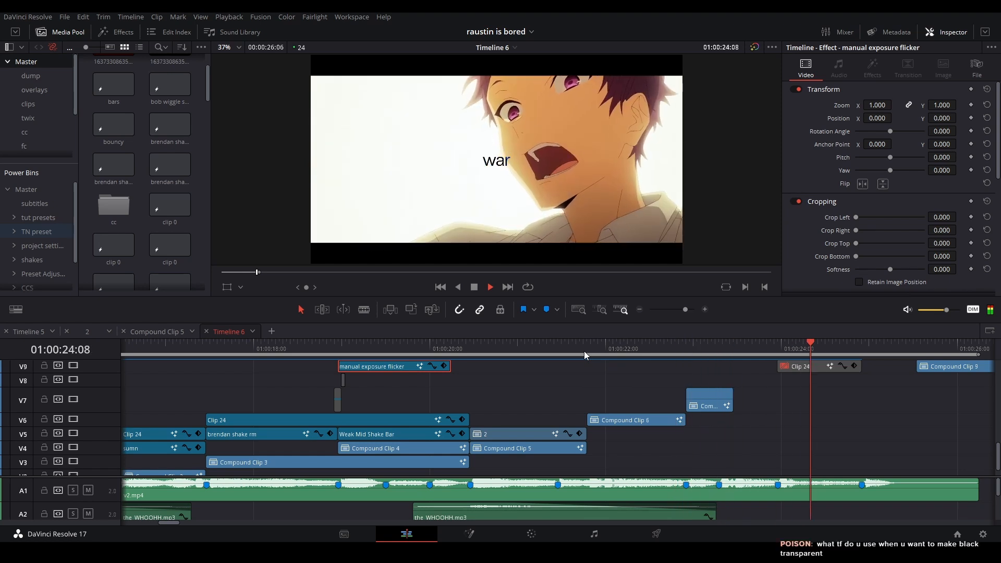
key(ctrl+s)
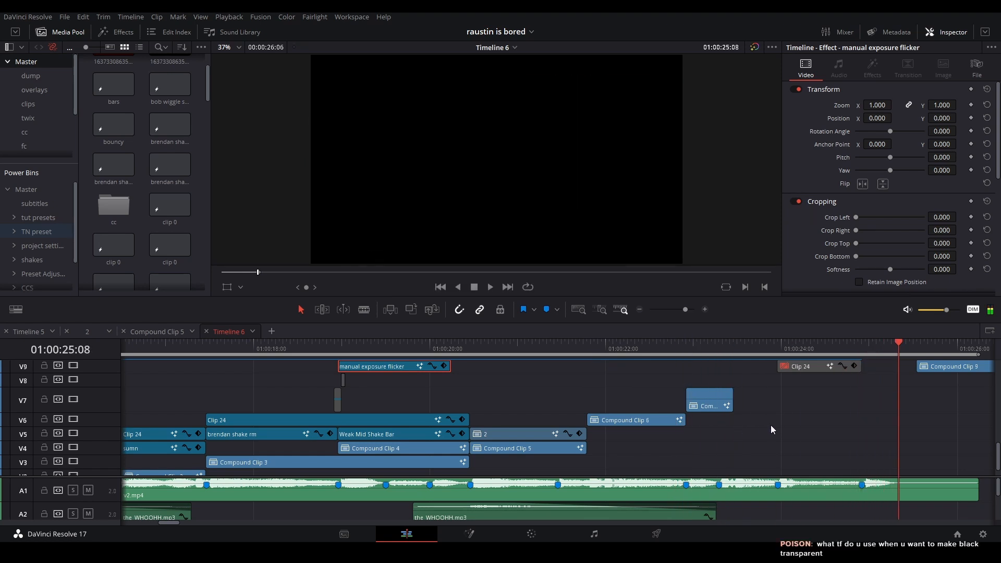